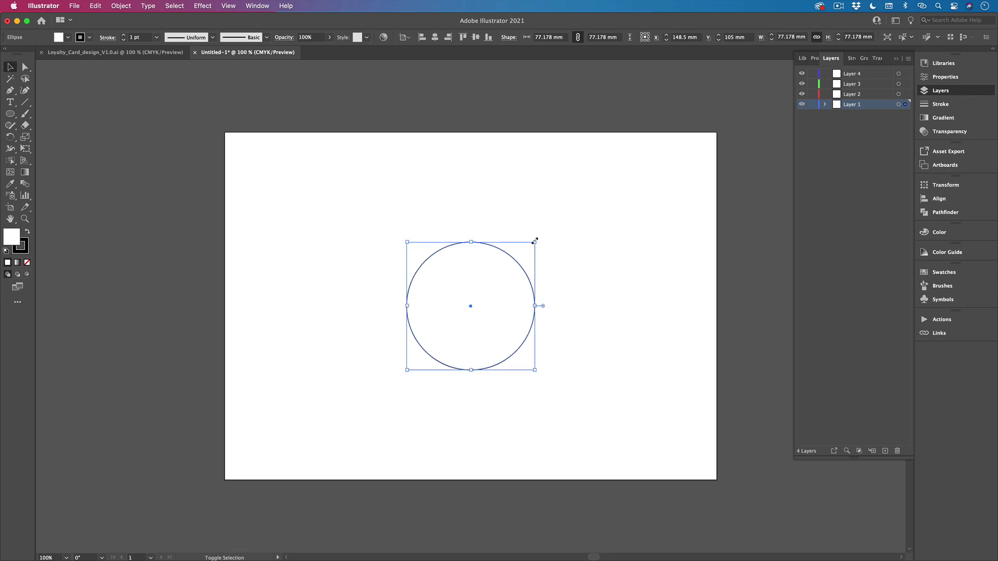
- Shrink the circle copy concentrically to about a third of the large circle's size, and subtract it from the large circle with Minus Front
drag(535, 240, 492, 284)
click(577, 261)
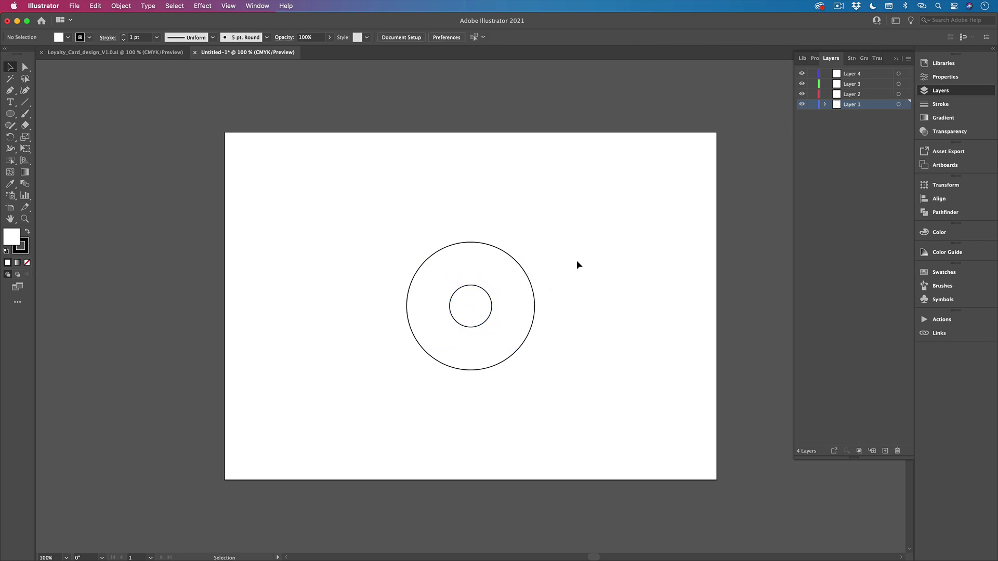
drag(450, 213, 546, 423)
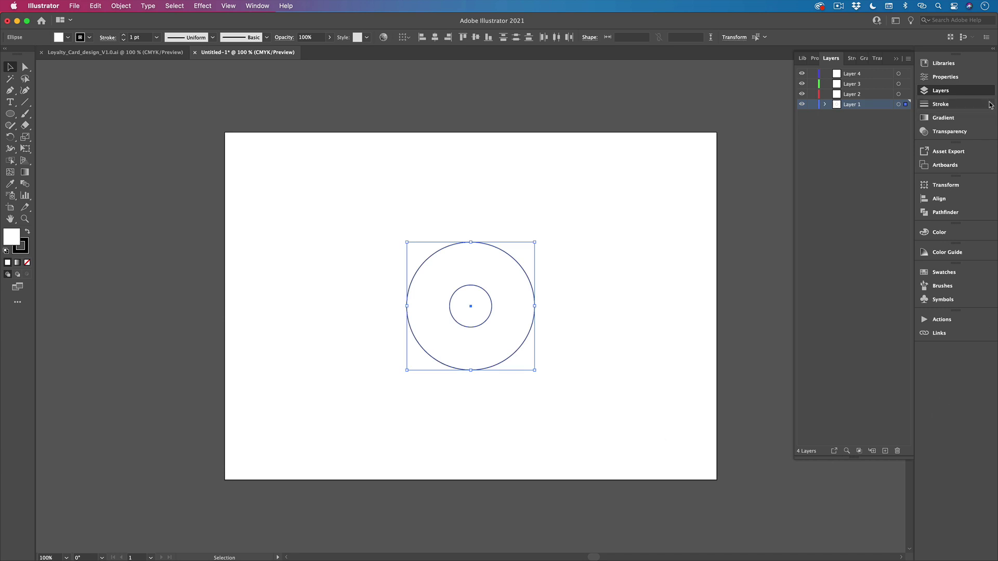
click(945, 77)
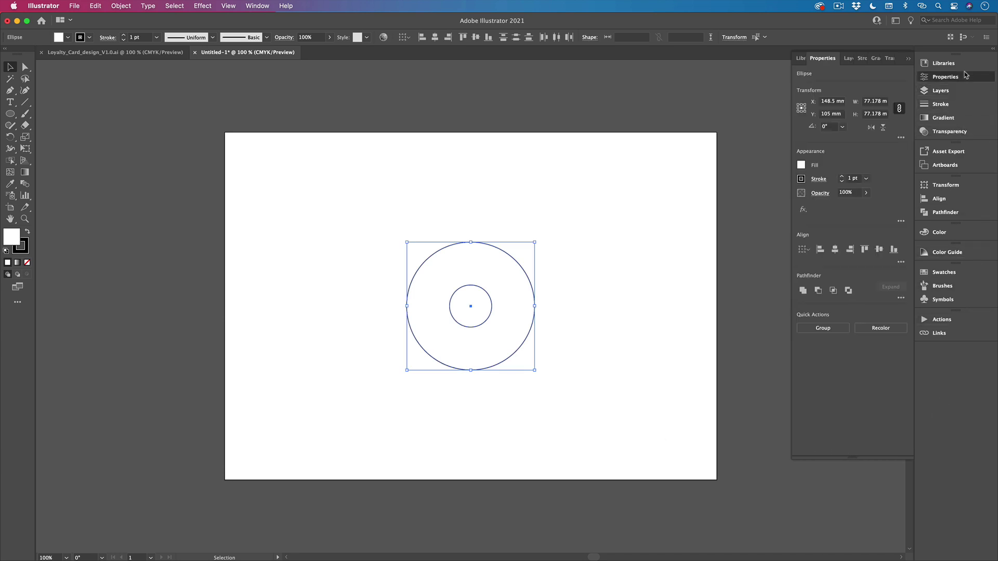
click(898, 299)
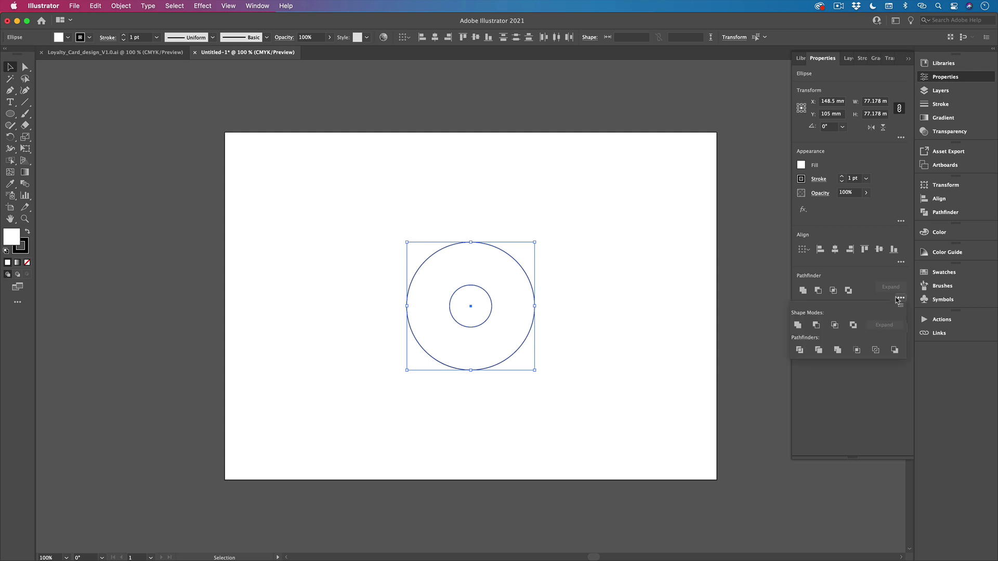
click(816, 326)
click(673, 350)
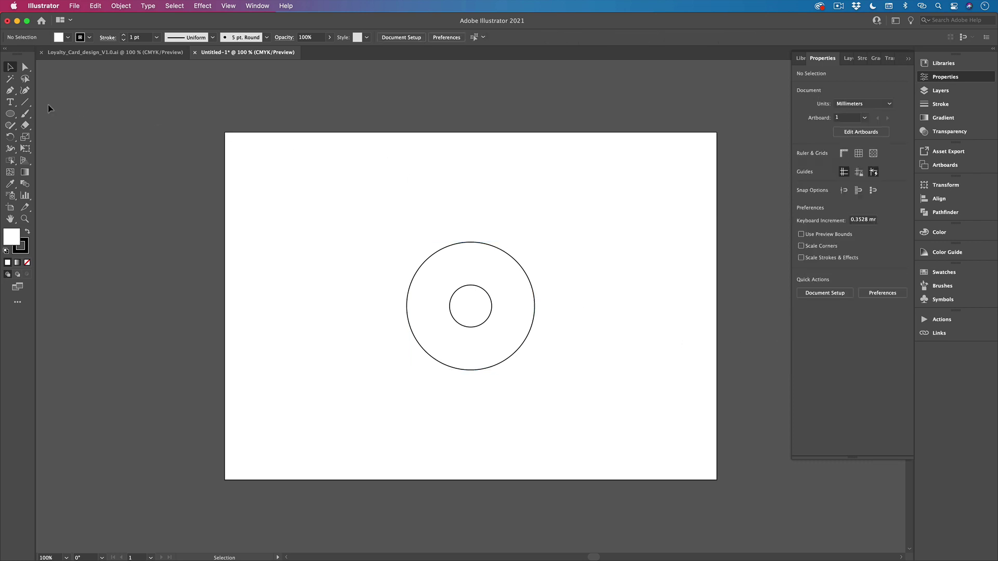
- Draw a circle about 18 mm across near the artboard's upper-left corner and make two evenly spaced copies to its right
click(10, 113)
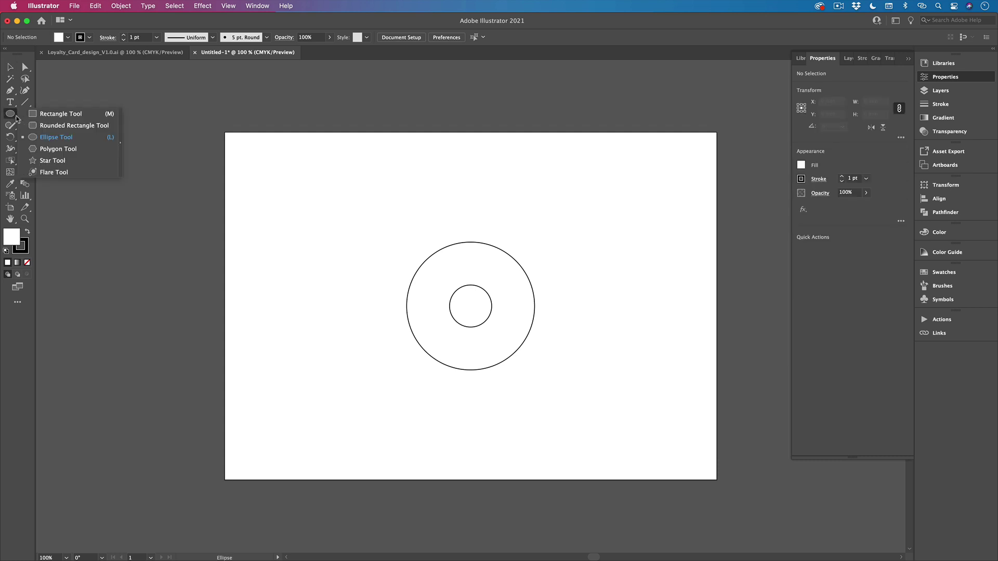
click(65, 139)
drag(302, 187, 352, 199)
key(v)
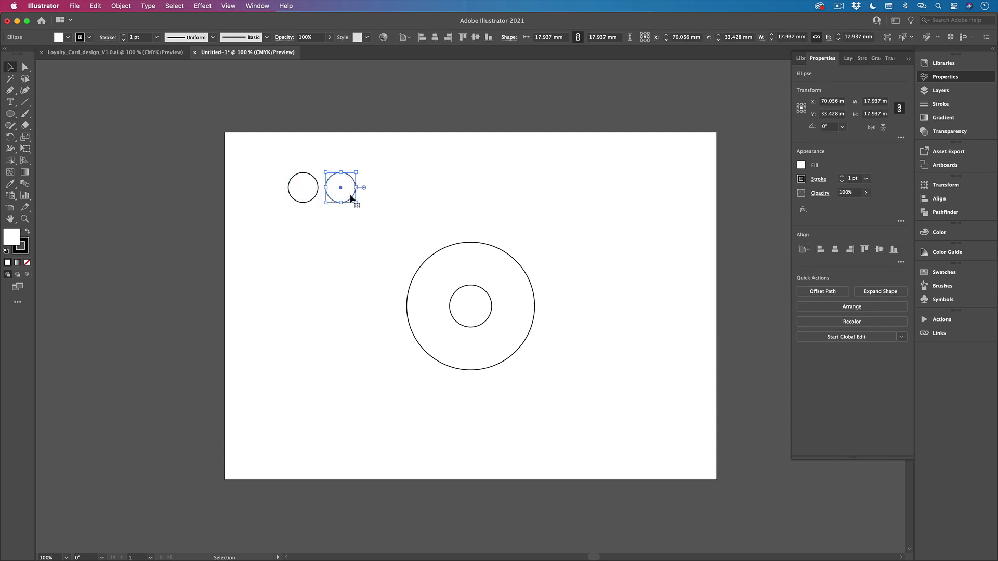
key(ctrl+d)
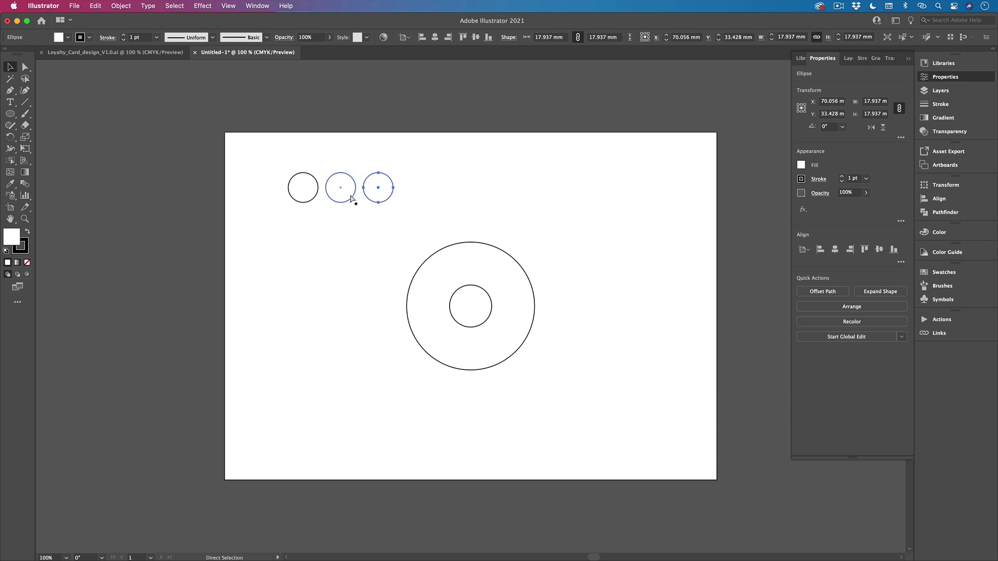
- Nudge the two outer small circles inward so that each overlaps the middle one
click(312, 178)
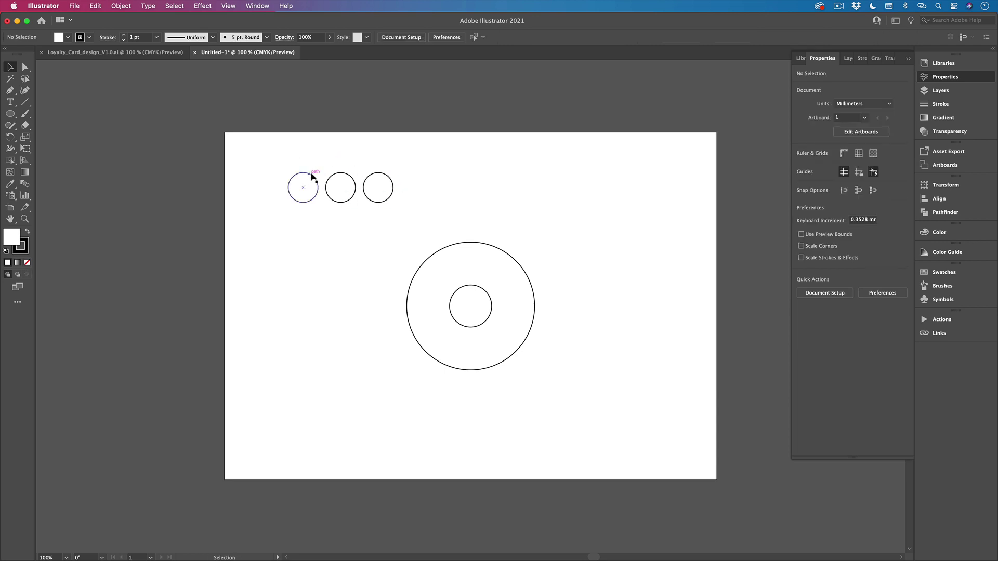
key(shift+Right)
key(shift+Right)
key(shift+Right)
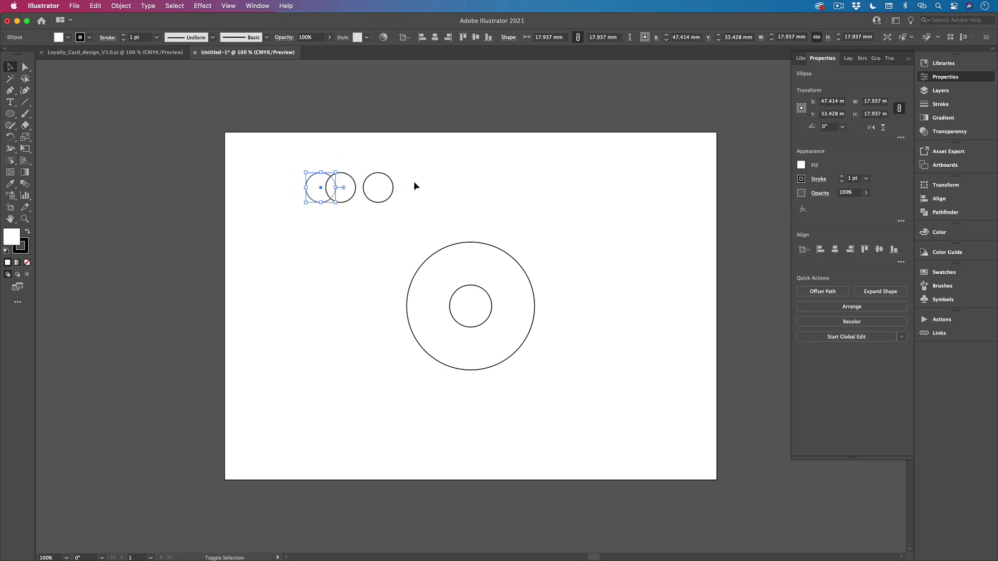
click(388, 183)
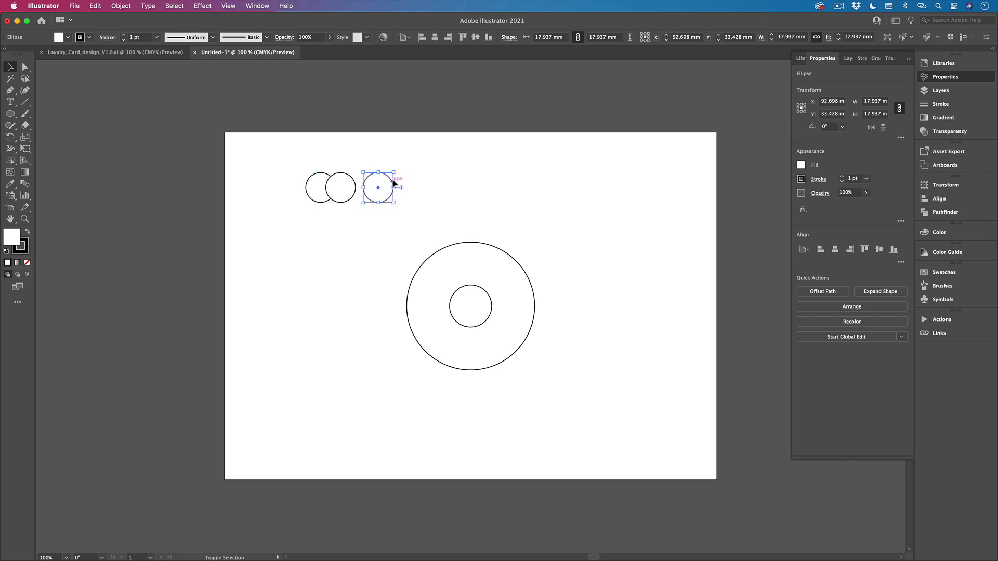
key(shift+Left)
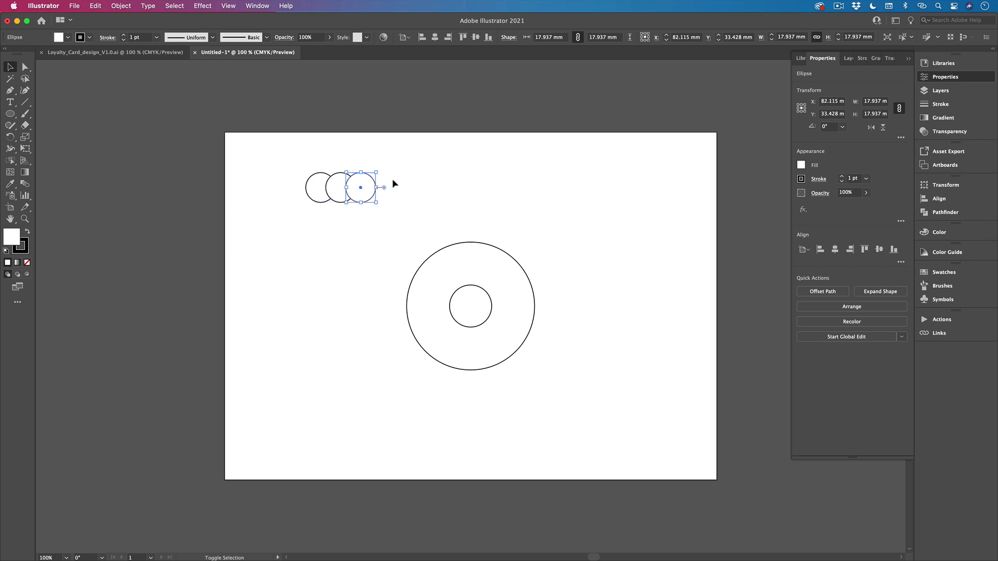
click(430, 168)
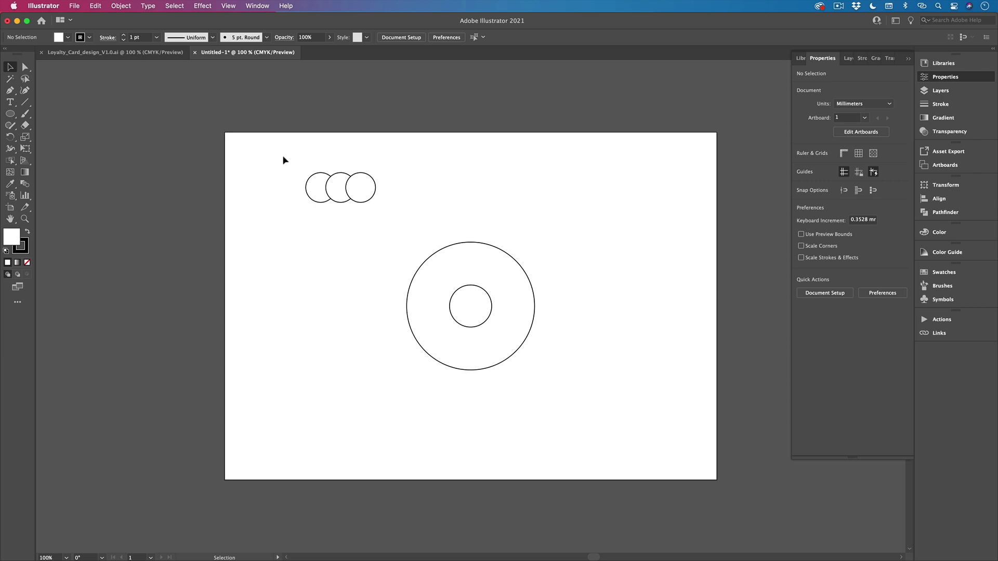
- Remove the fill from the three overlapping small circles
drag(285, 160, 397, 198)
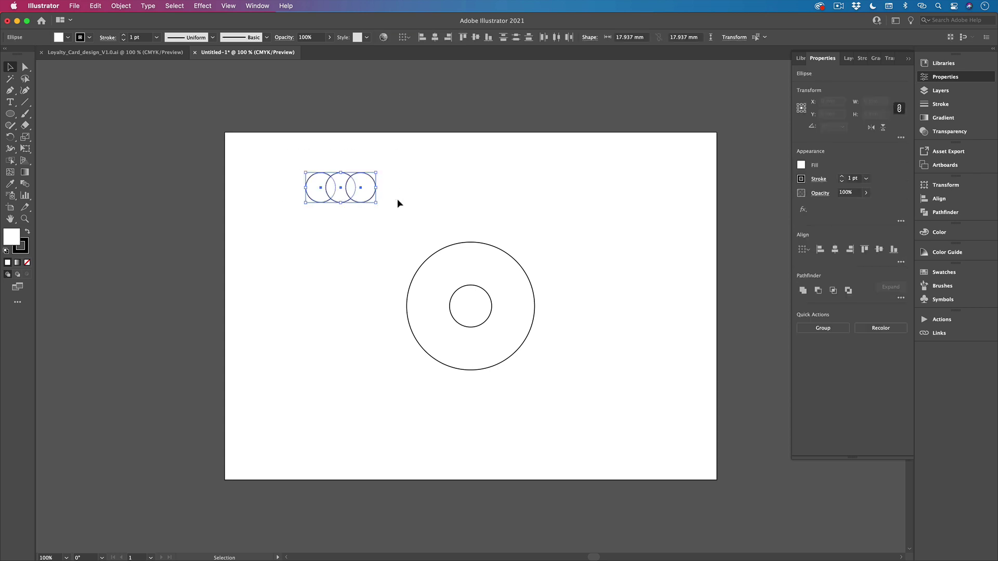
click(28, 263)
click(348, 249)
- Rotate the three small circles about 34° and place them as a group over the ring's upper-left edge
drag(298, 167, 390, 182)
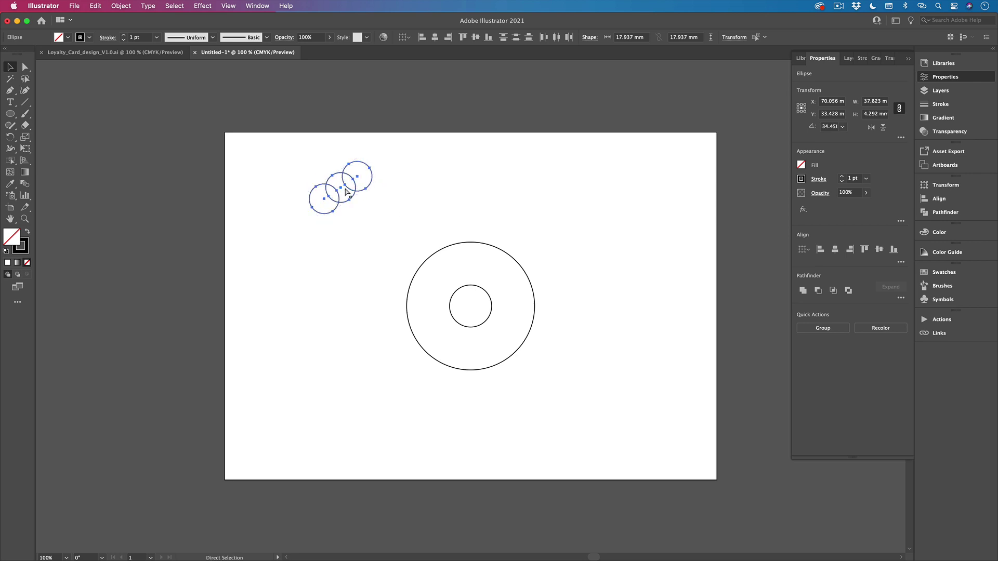
key(super+g)
drag(357, 198, 448, 268)
click(353, 213)
- Subtract the three small circles from the ring with Minus Front to cut a bite out of its edge
drag(327, 162, 654, 438)
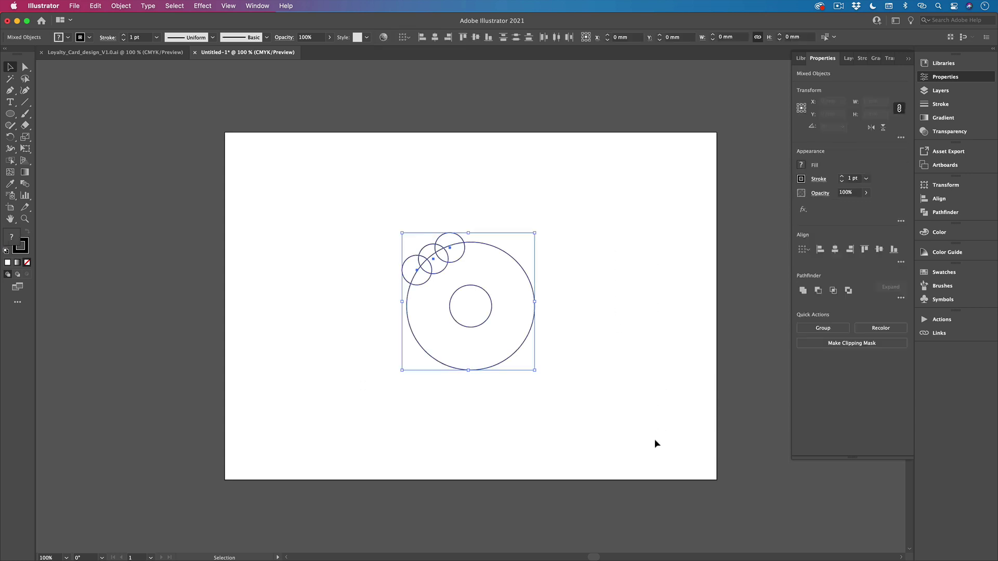
click(901, 298)
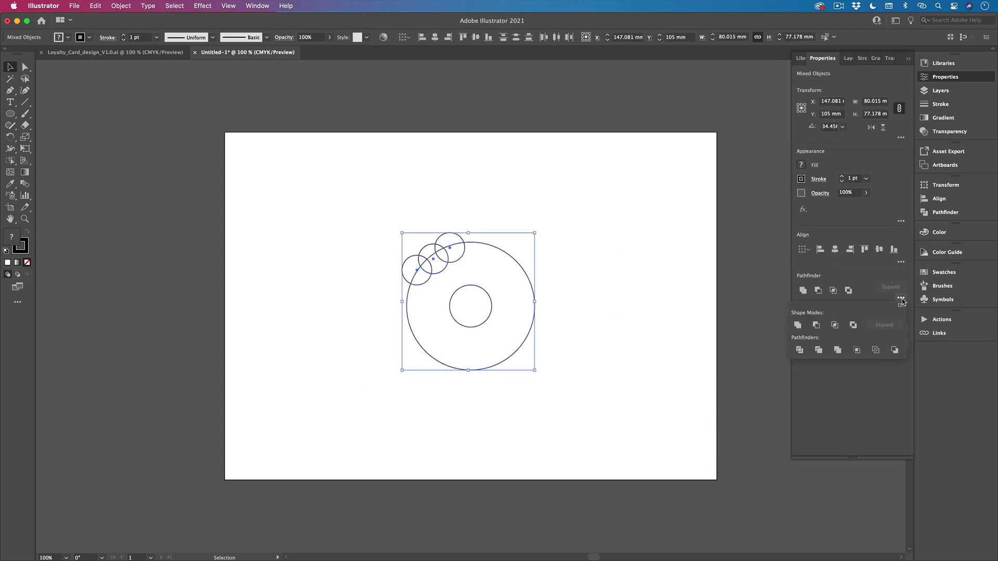
click(816, 324)
click(610, 366)
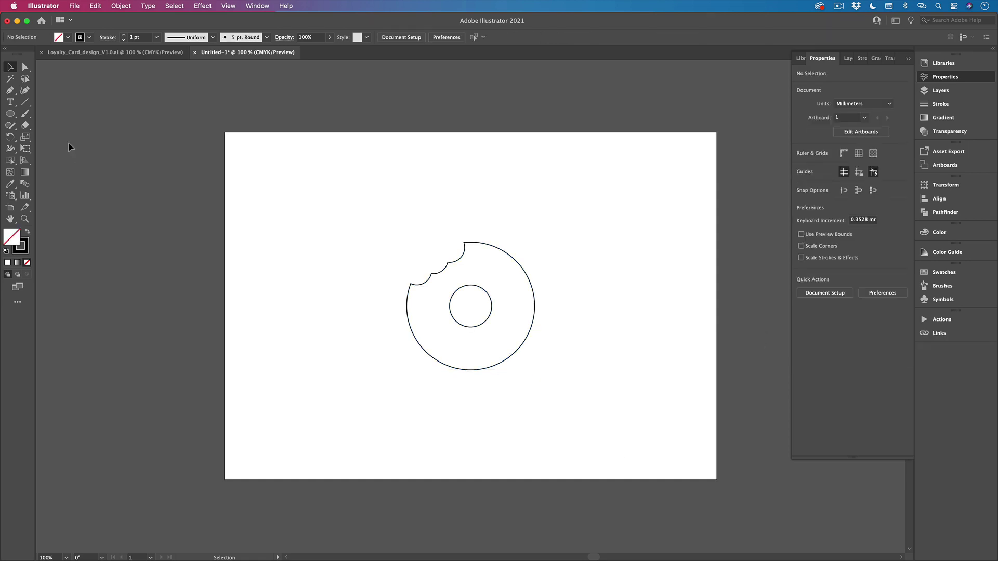
- Draw a circle about 54 mm in diameter from the ring's center, between the hole and the outer edge
click(10, 113)
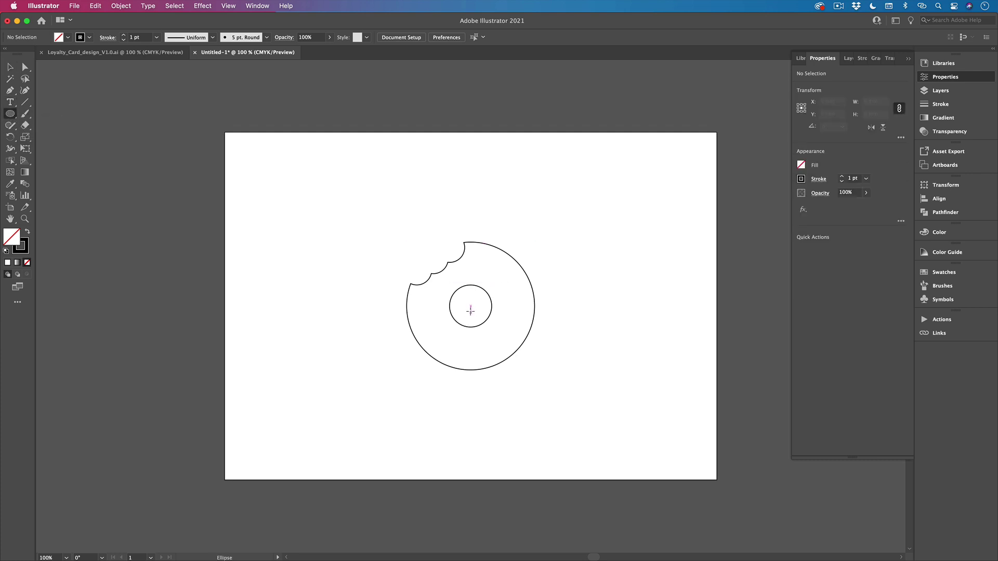
drag(470, 305, 515, 333)
- Add the text "BAD BETTYS BAGELS" along the middle circle with the Type on a Path tool
key(t)
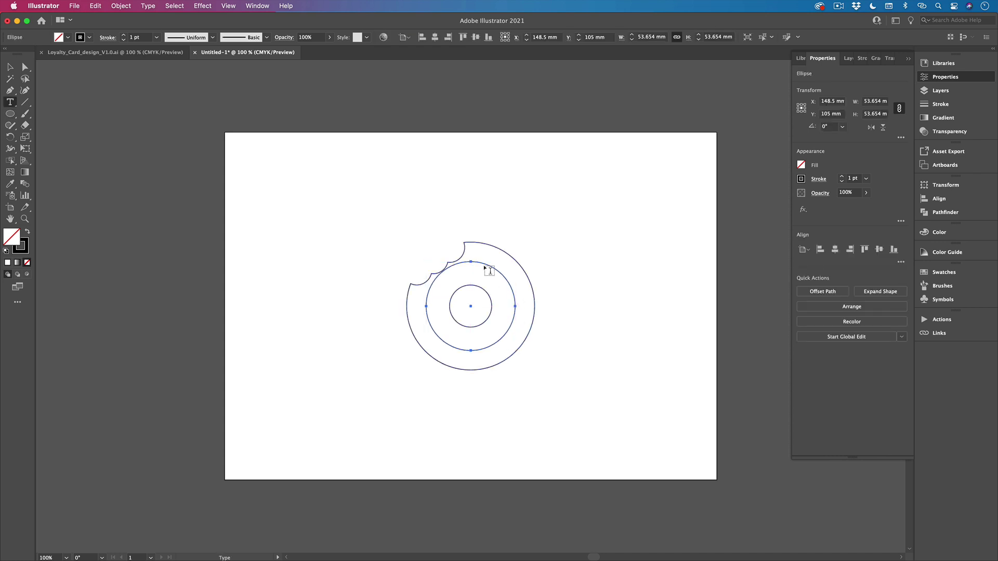
click(10, 103)
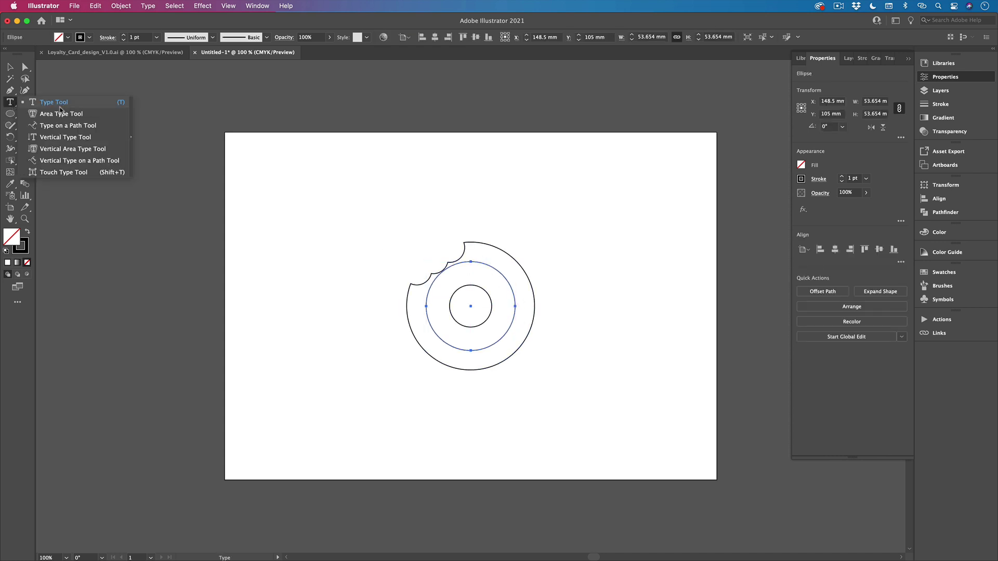
click(80, 125)
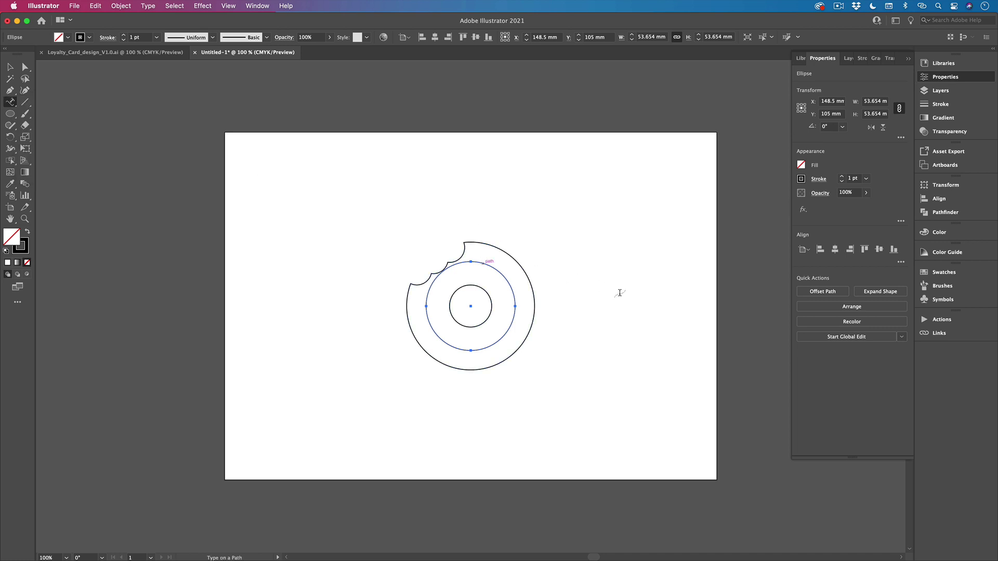
click(483, 263)
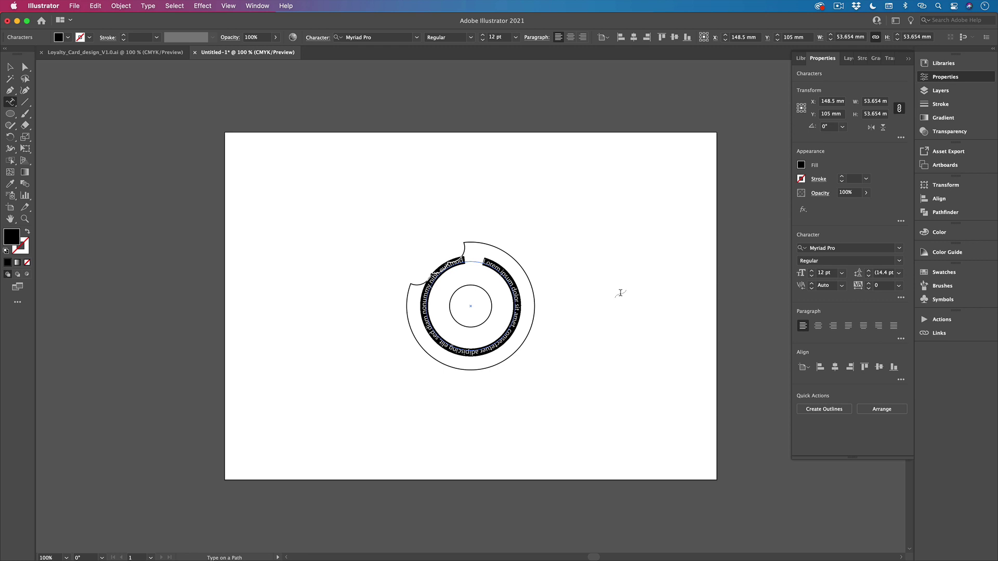
text(BAD BETTYS BAGE)
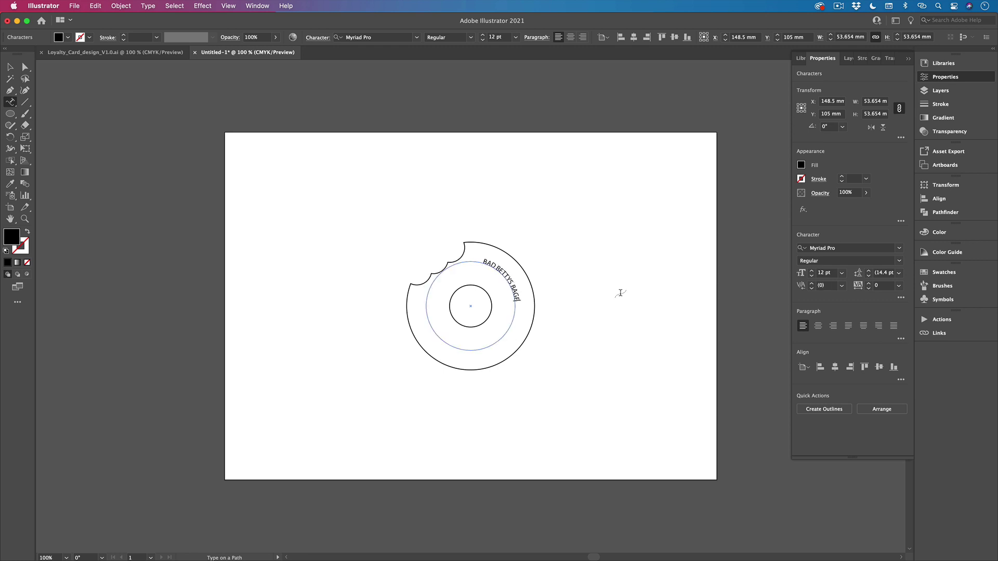
text(LS)
- Set the font of all the circular text to Mr Eaves XL San OT Heavy
key(super+a)
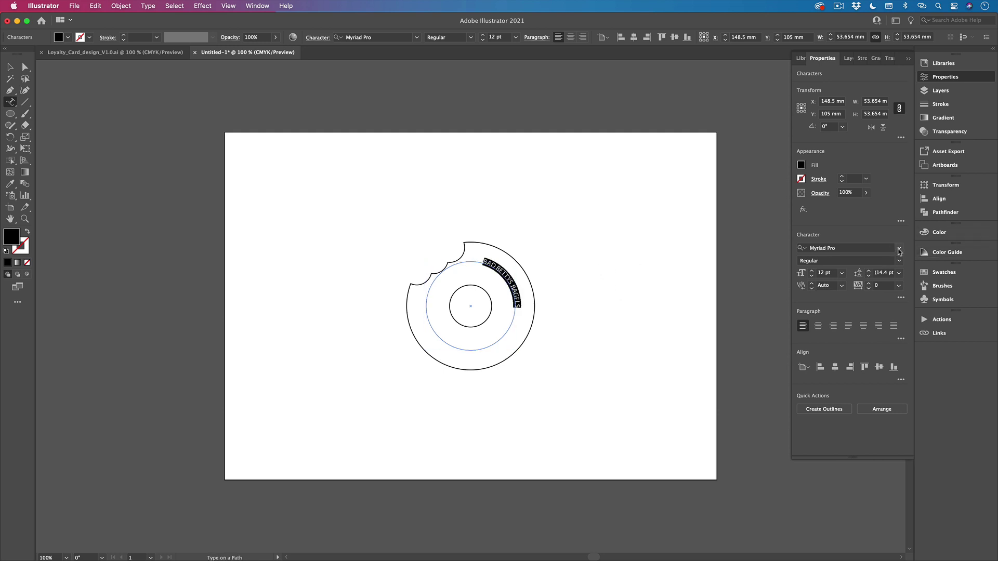
click(899, 250)
scroll(850, 336, up, 1)
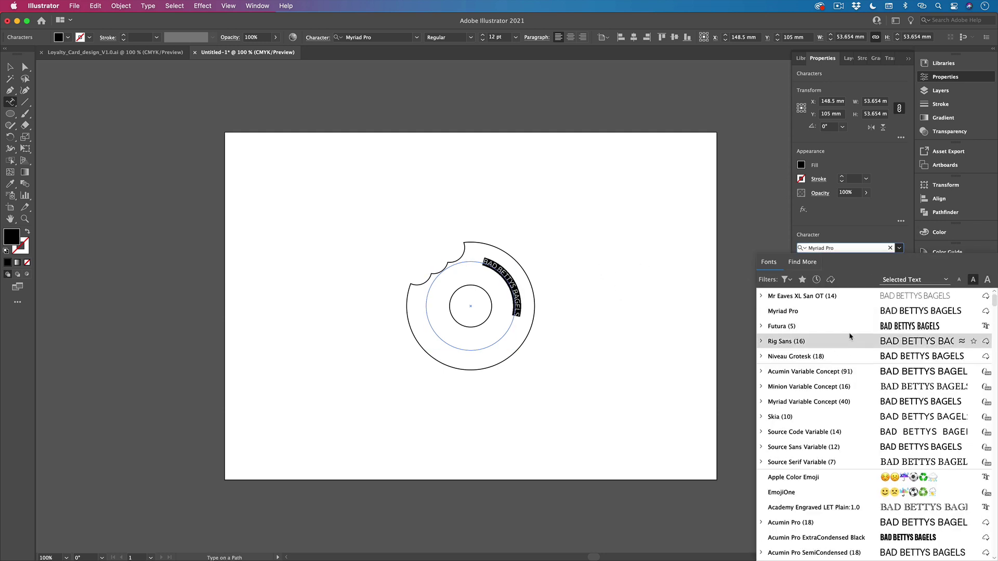
click(762, 296)
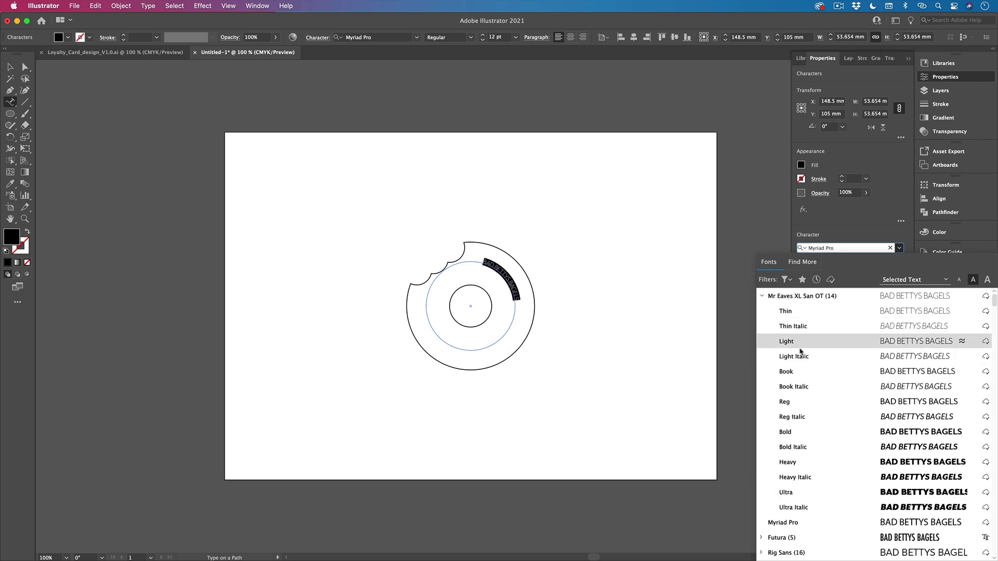
click(809, 462)
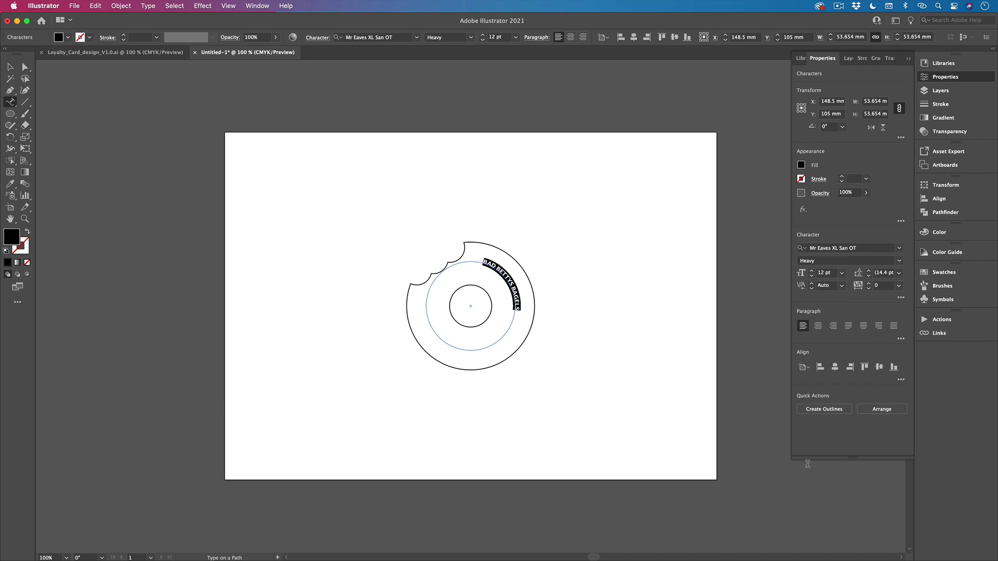
- Increase the circular text's font size to 36 pt
click(812, 271)
click(812, 271)
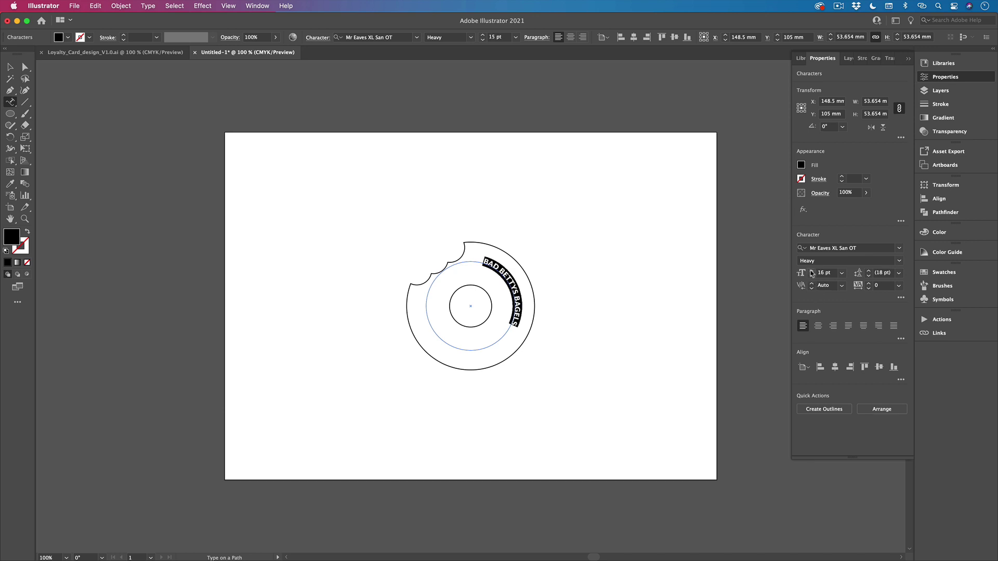
click(812, 270)
click(812, 271)
click(812, 270)
click(812, 271)
click(812, 271)
click(812, 270)
click(811, 271)
click(811, 271)
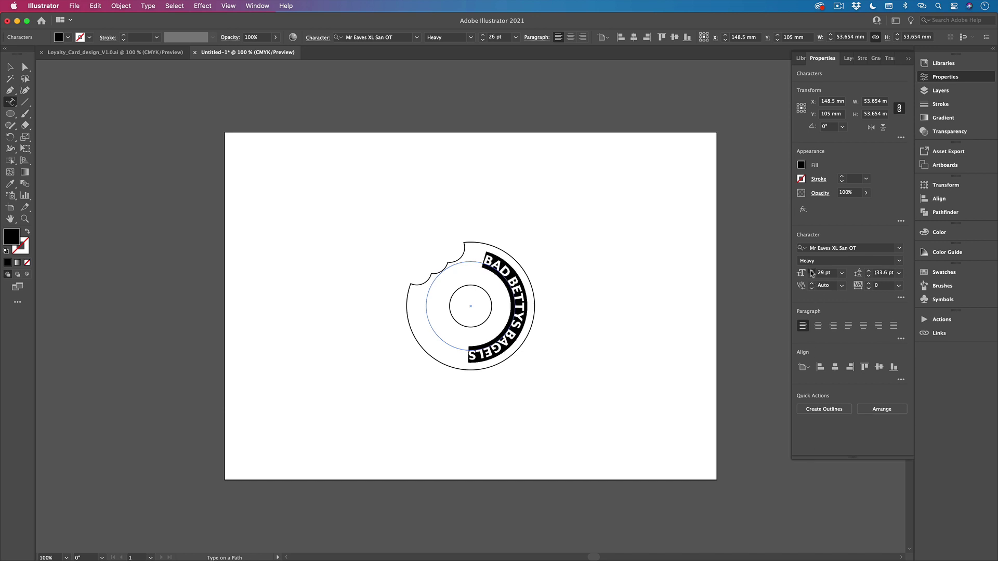
click(812, 271)
click(812, 271)
click(812, 270)
click(811, 270)
click(812, 271)
click(812, 271)
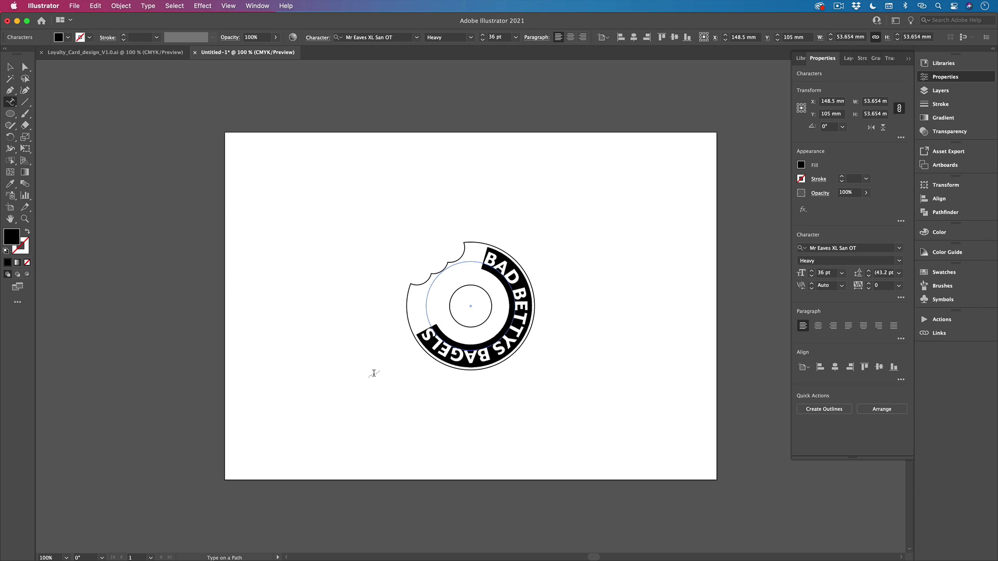
- Add a full stop after "BAGELS" and set the font size of the whole circular text to 39 pt
click(427, 330)
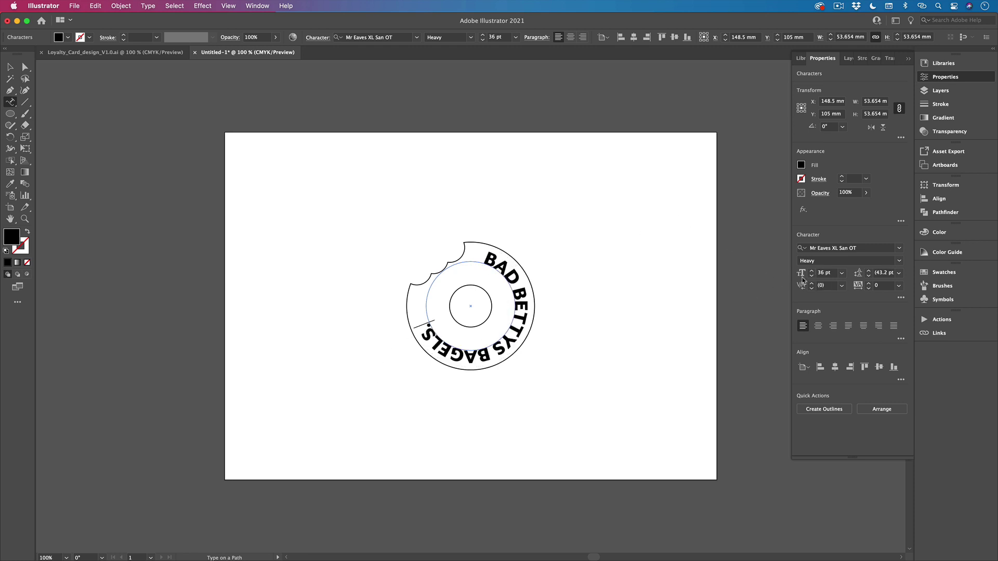
key(super+a)
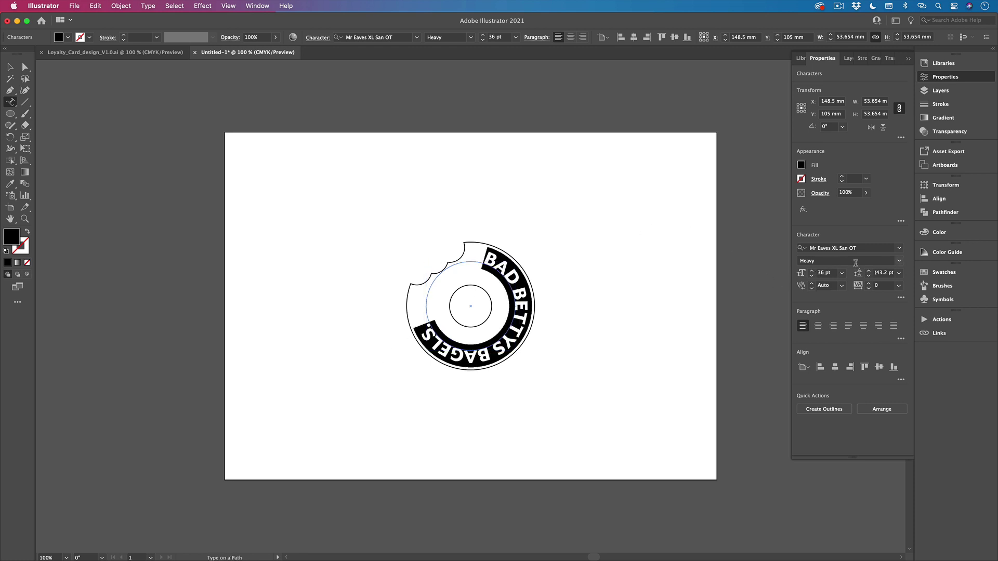
click(811, 272)
click(810, 272)
click(811, 271)
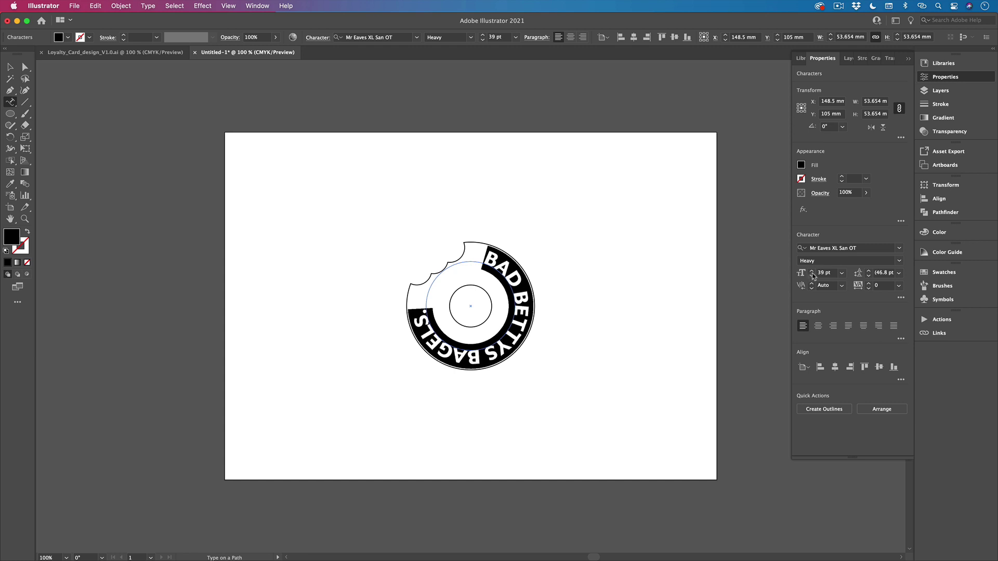
key(Escape)
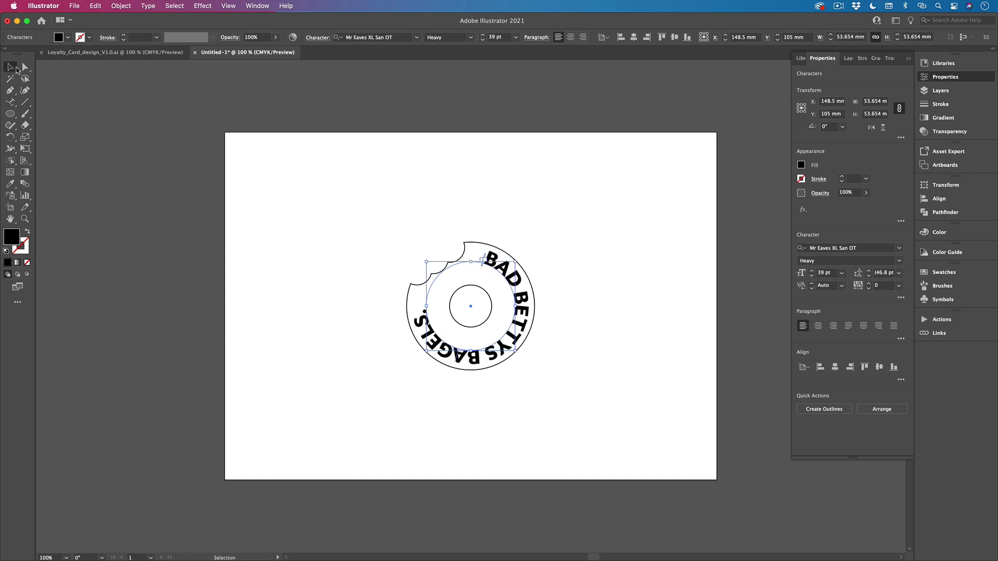
- Scale the circular text down proportionally around its centre to about 44 mm in diameter
click(588, 343)
click(521, 328)
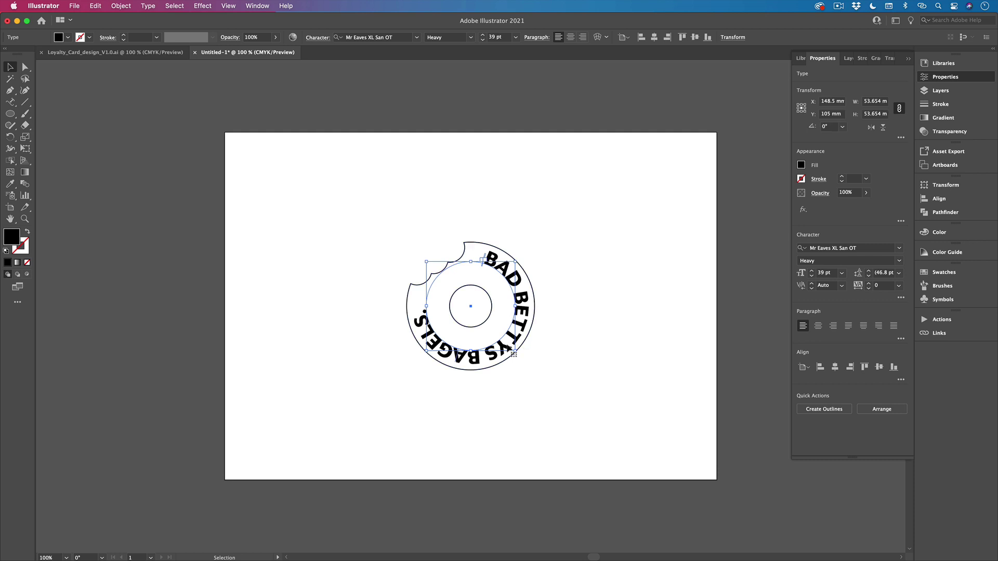
drag(514, 350, 509, 344)
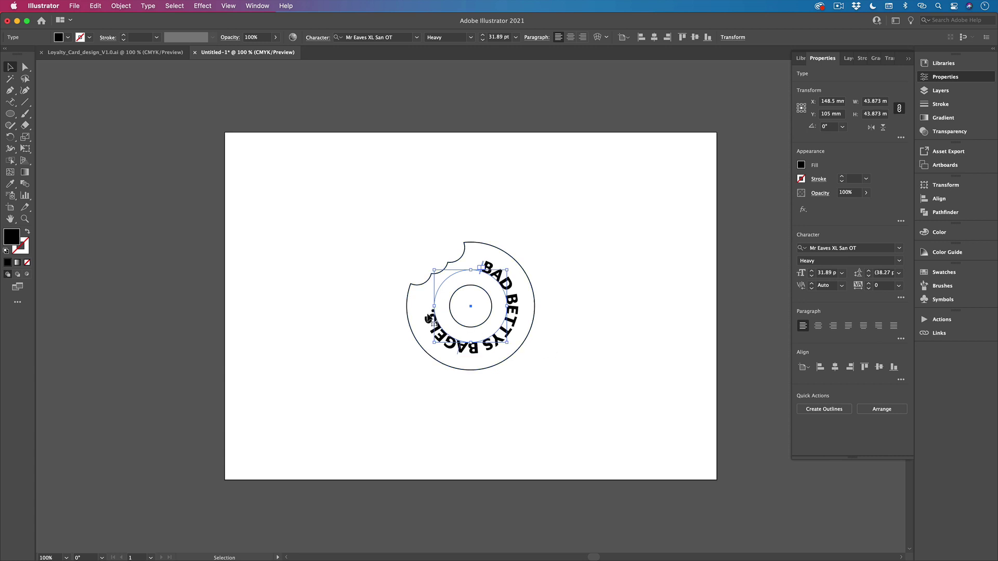
click(607, 484)
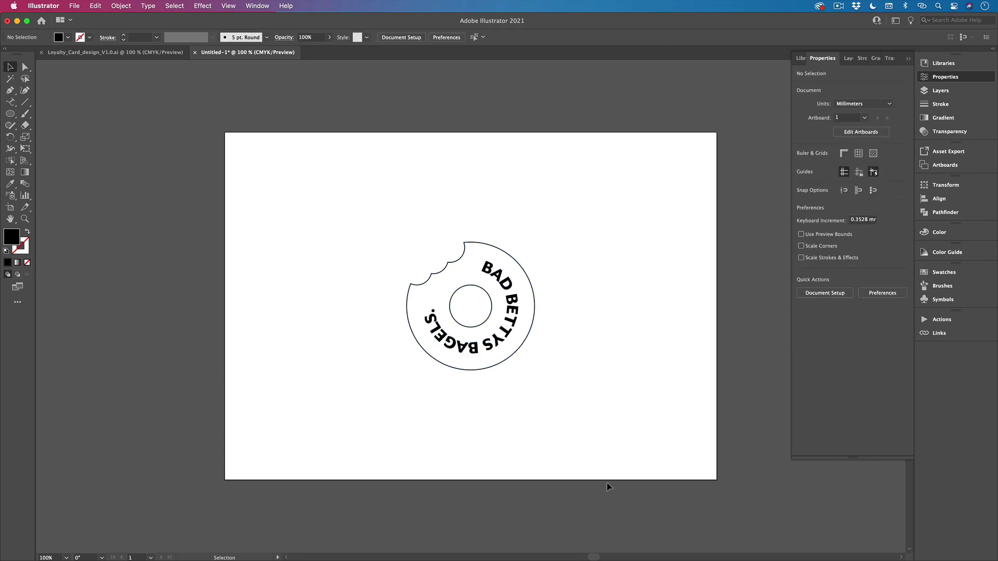
- Convert the circular "BAD BETTYS BAGELS." text to outlines
click(514, 289)
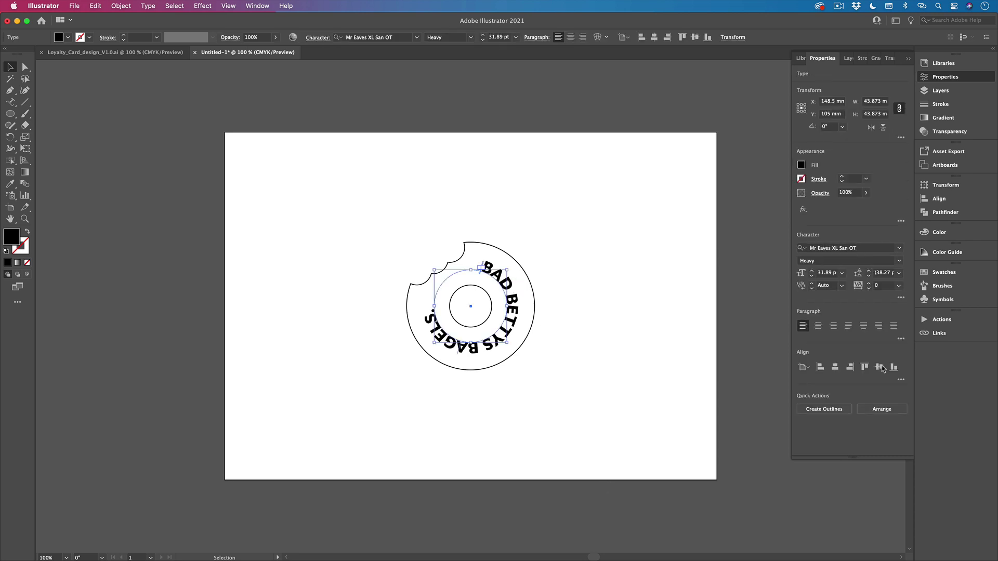
click(827, 409)
click(627, 434)
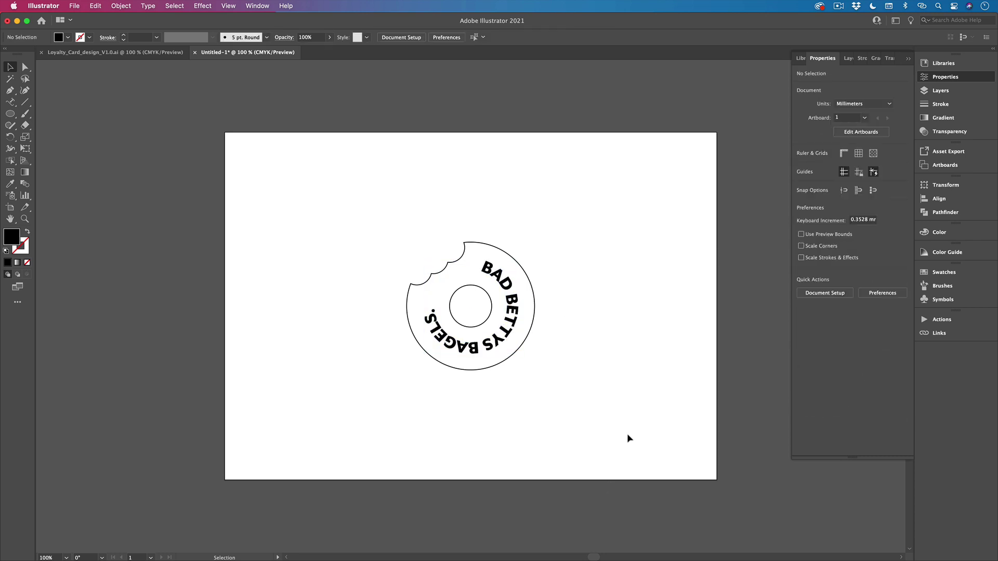
- Cut the outlined lettering and centre hole out of the bagel shape with Pathfinder's Minus Front
drag(323, 170, 494, 174)
click(512, 295)
drag(295, 176, 644, 410)
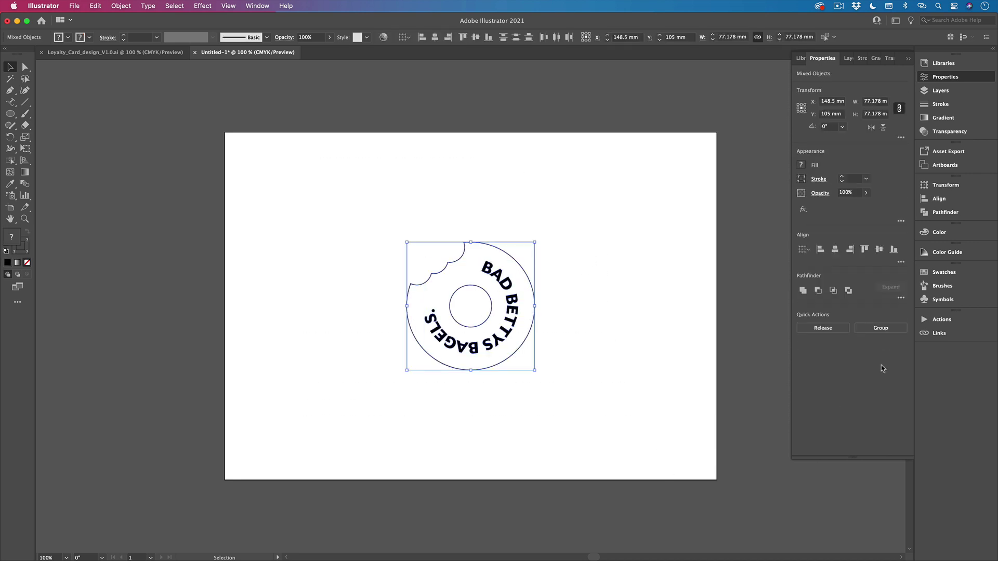
click(901, 298)
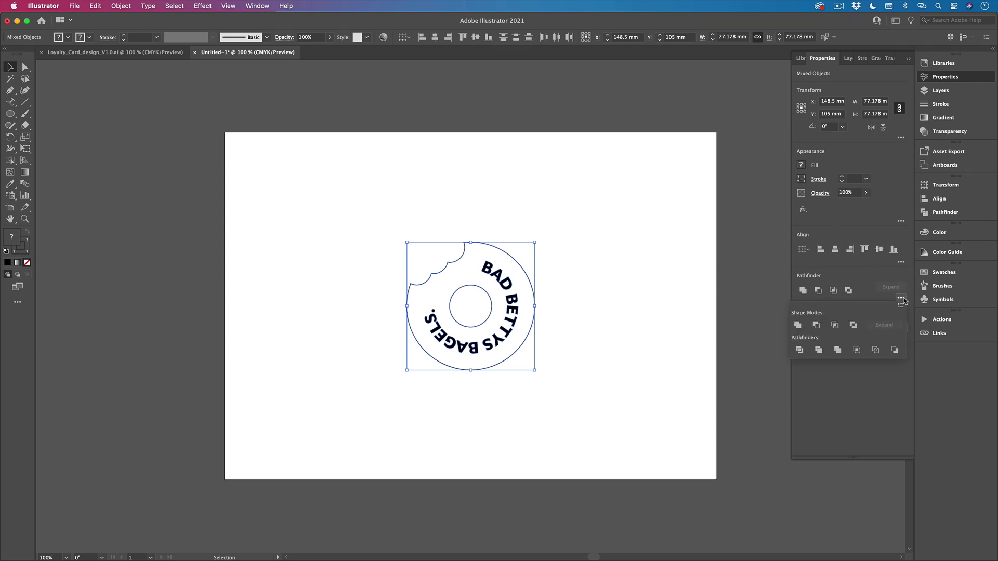
click(816, 325)
click(666, 415)
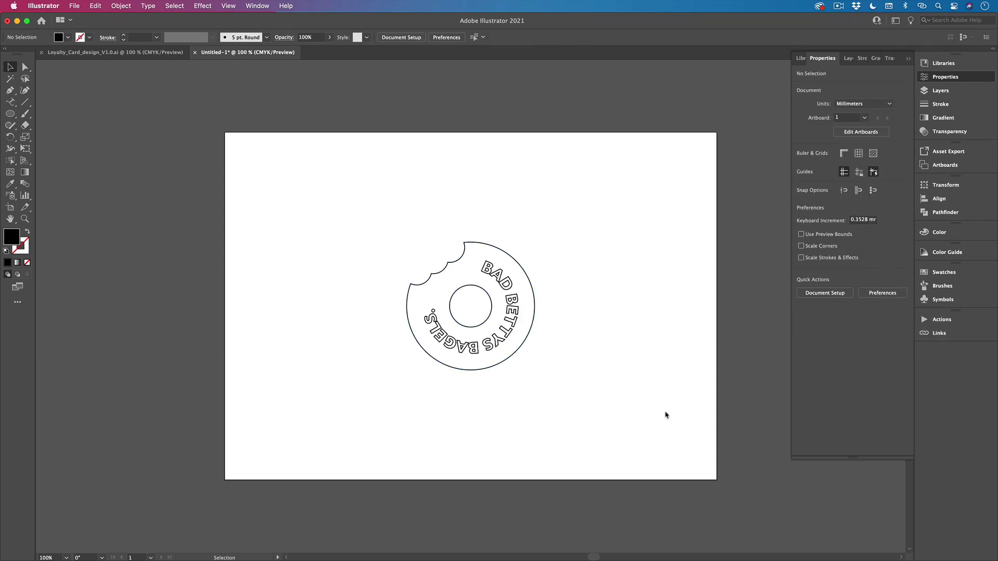
- Move the combined bagel off the artboard to check its cut-outs against the dark canvas, and undo the move
drag(355, 183, 617, 389)
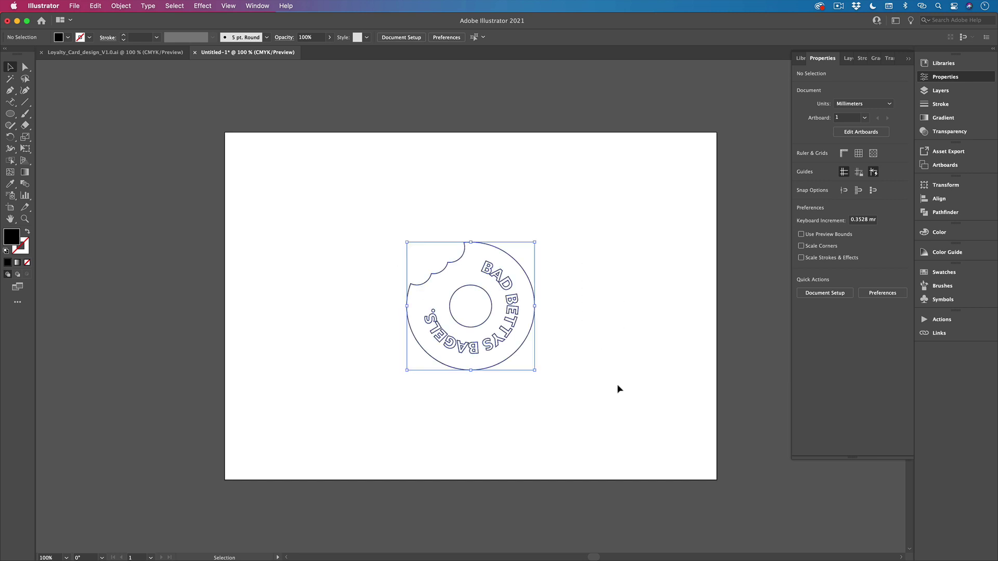
drag(518, 354, 179, 358)
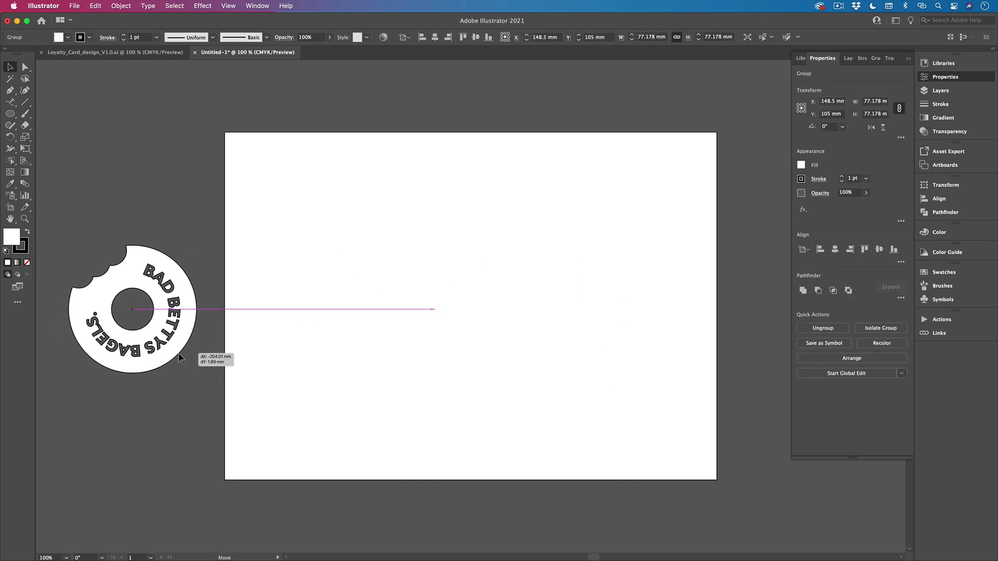
key(super+z)
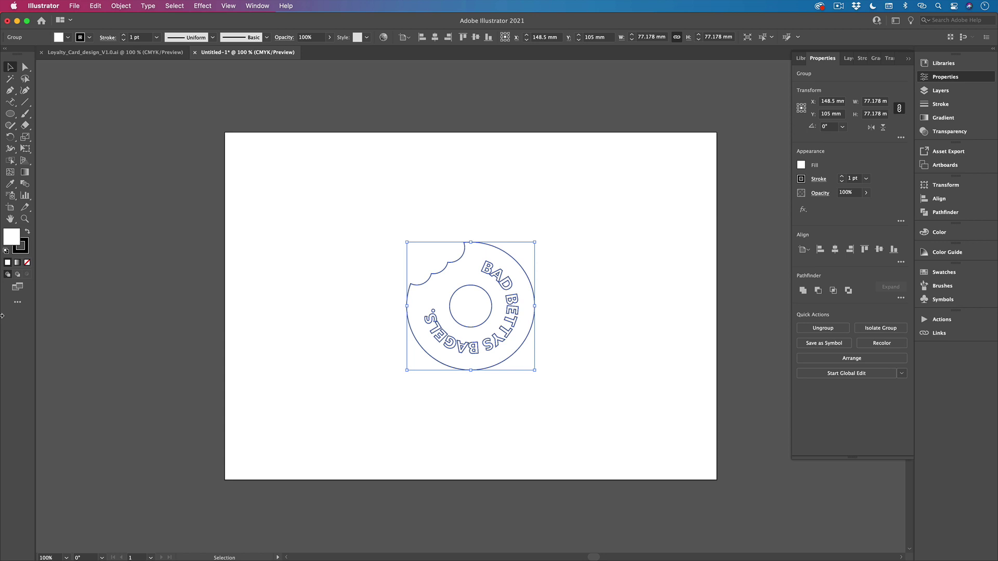
click(26, 251)
click(27, 262)
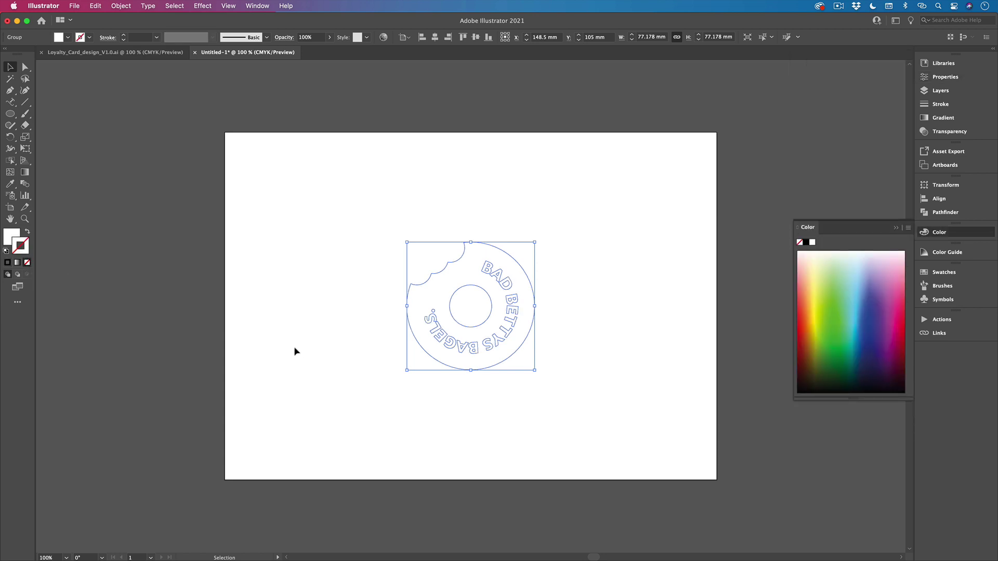
click(520, 498)
click(490, 350)
key(shift+x)
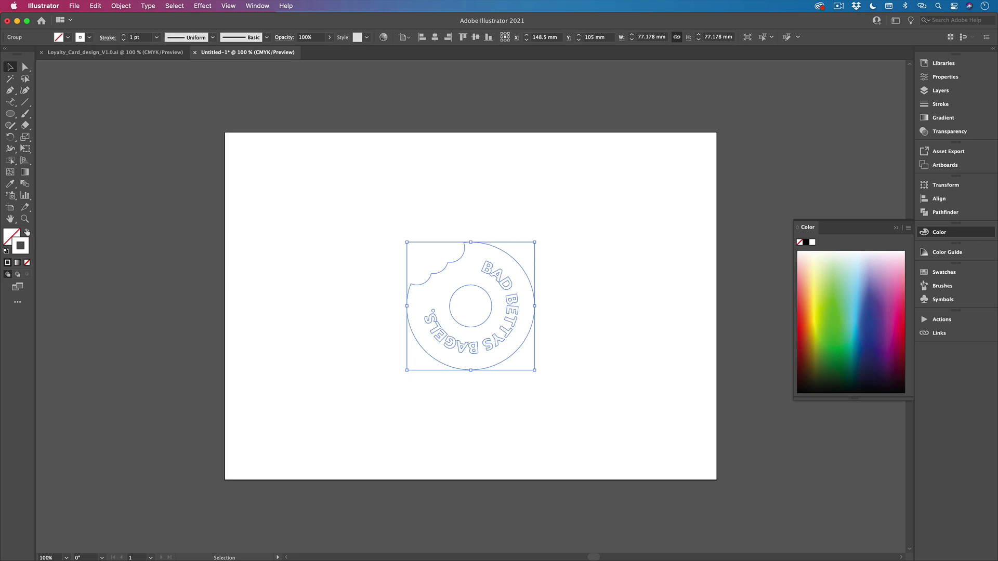
- Give the combined bagel no fill and a black 0.5 pt stroke
click(6, 250)
click(27, 262)
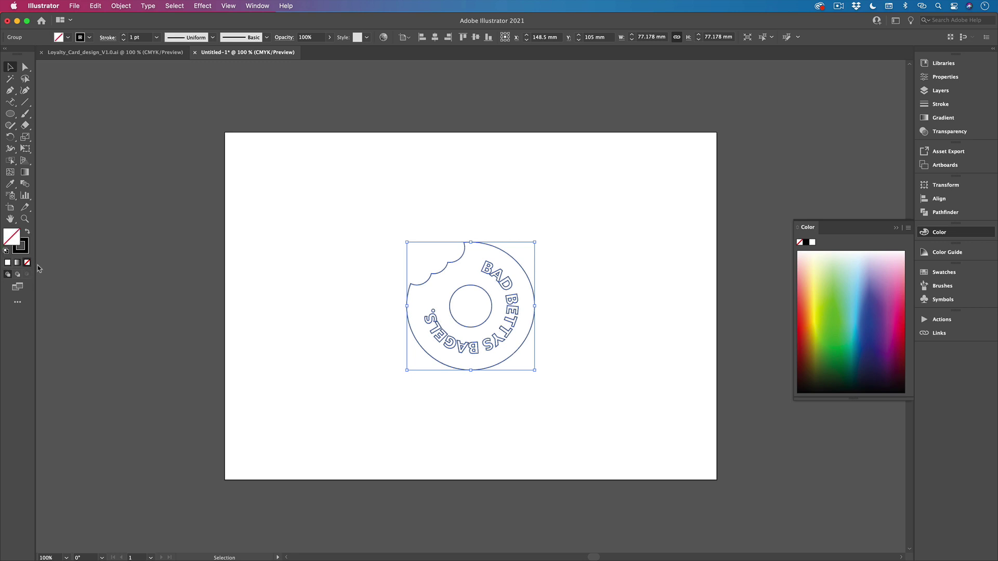
click(231, 298)
drag(328, 190, 626, 420)
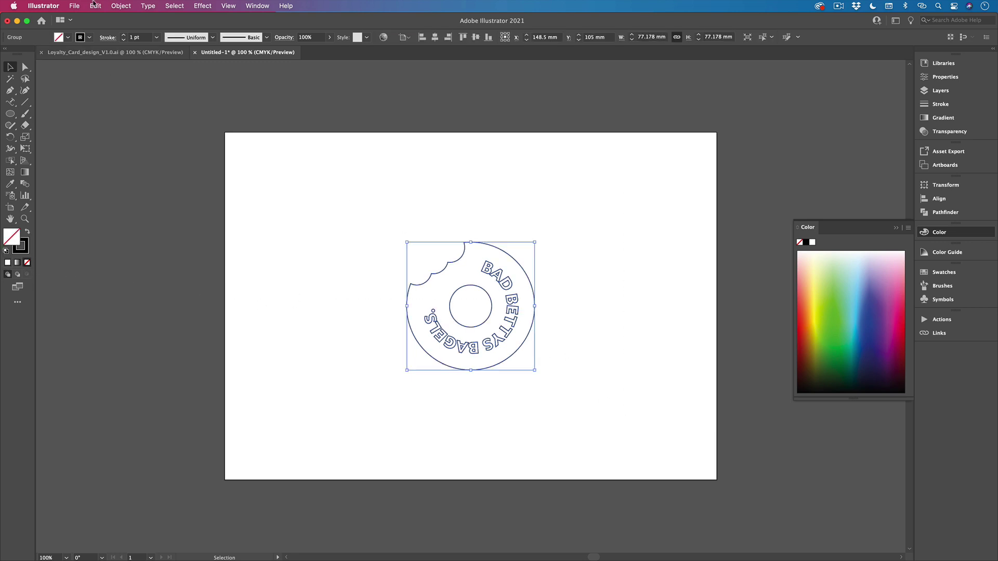
click(123, 39)
click(123, 39)
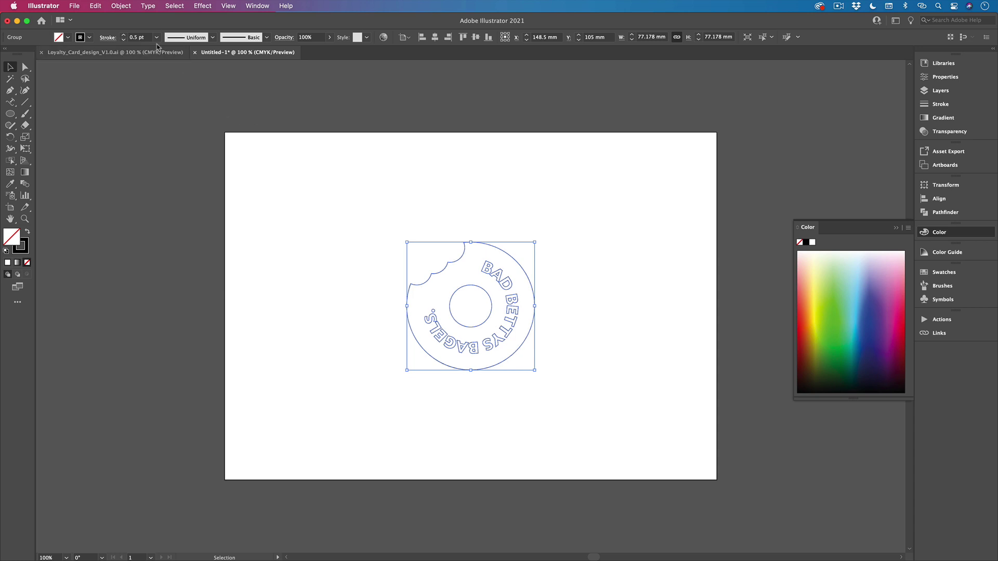
click(392, 203)
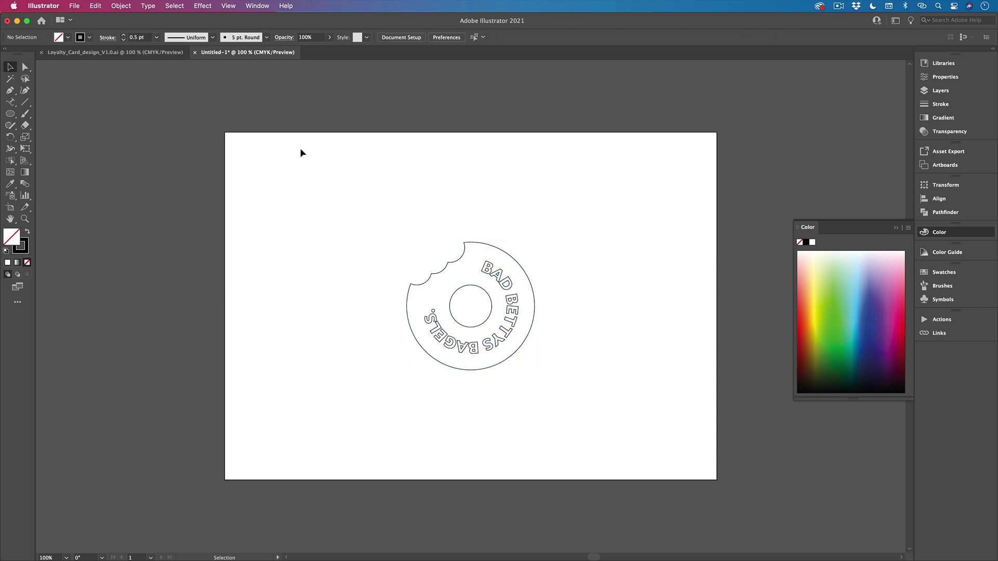
- Place a spare copy of the outlined bagel on the canvas outside the artboard, to its left
drag(300, 148, 601, 440)
click(658, 474)
click(500, 250)
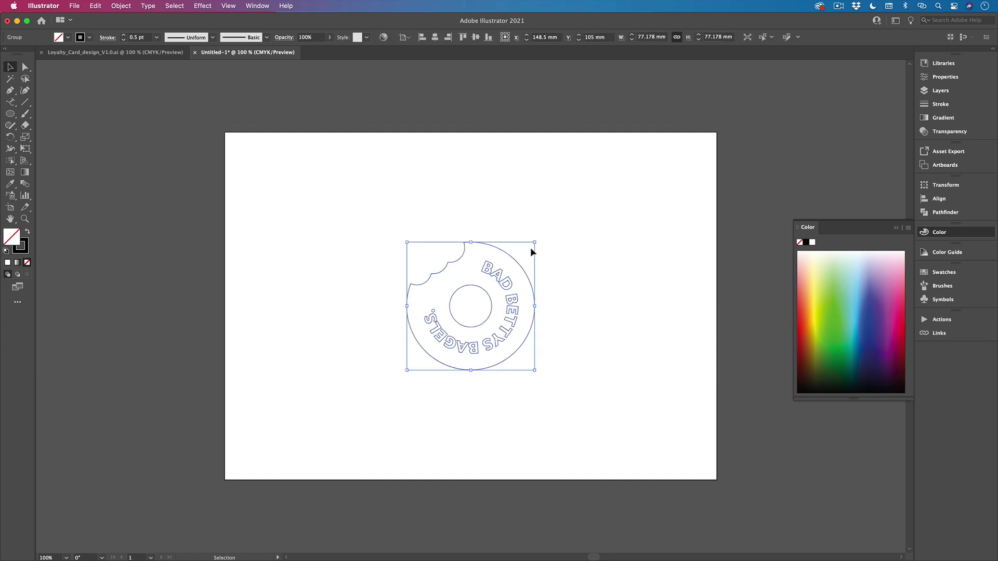
drag(536, 242, 161, 178)
click(417, 289)
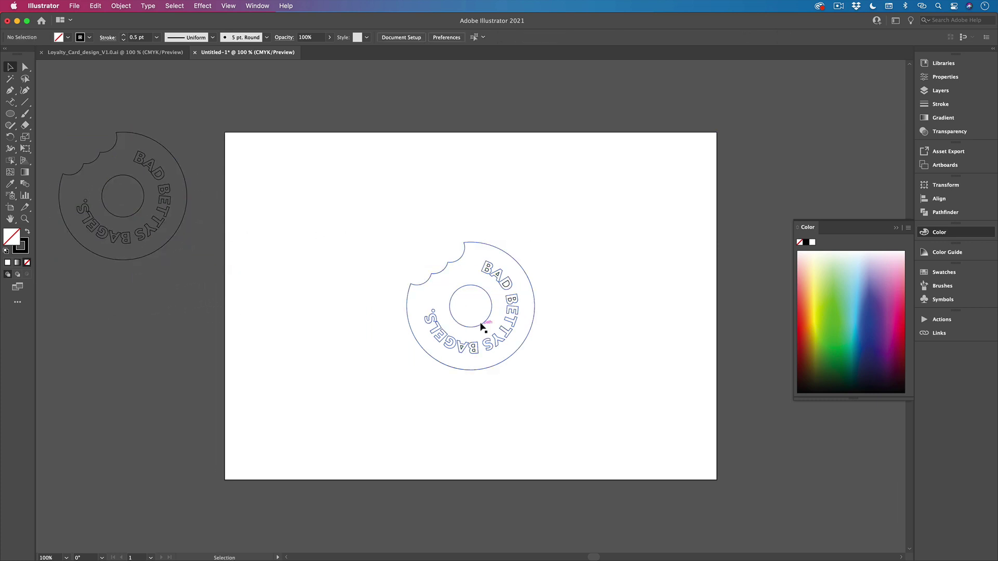
- Duplicate the artboard's bagel about 93 mm to the right, and reposition the pair around the middle of the artboard
drag(478, 323, 637, 326)
drag(362, 184, 581, 327)
click(456, 223)
drag(392, 222, 689, 314)
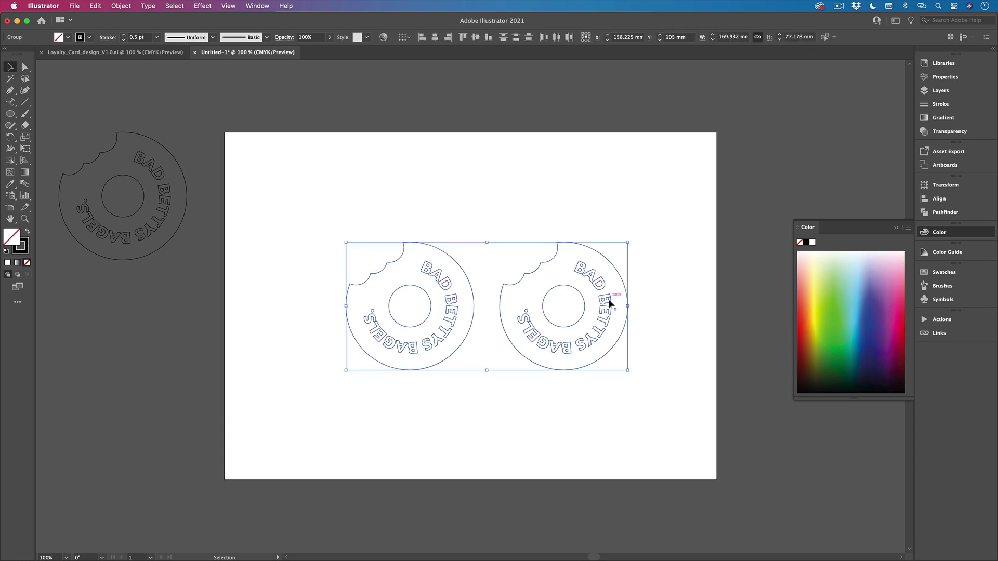
drag(607, 303, 595, 306)
drag(594, 305, 594, 306)
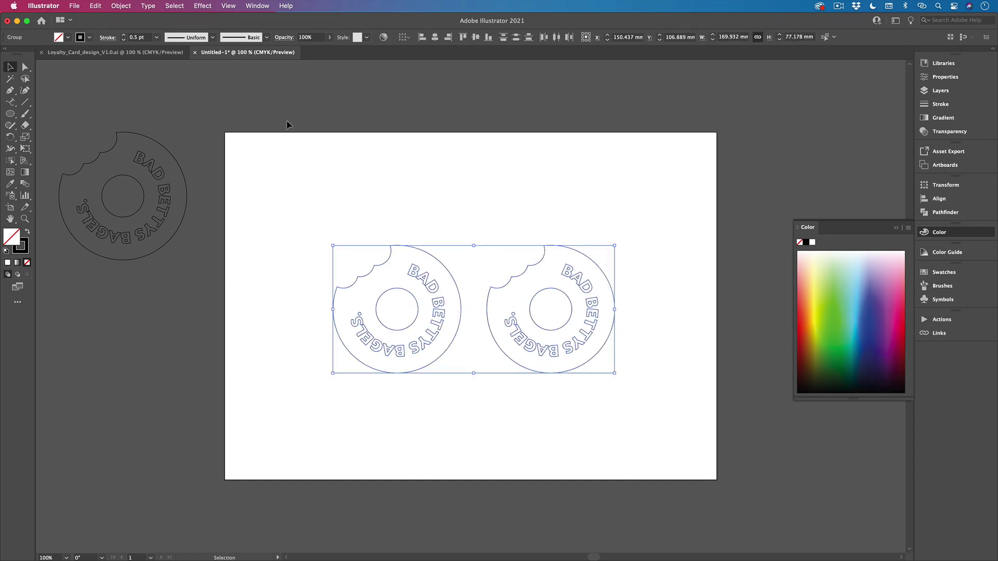
click(316, 148)
- Give the left bagel on the artboard a solid black fill and no stroke
click(410, 251)
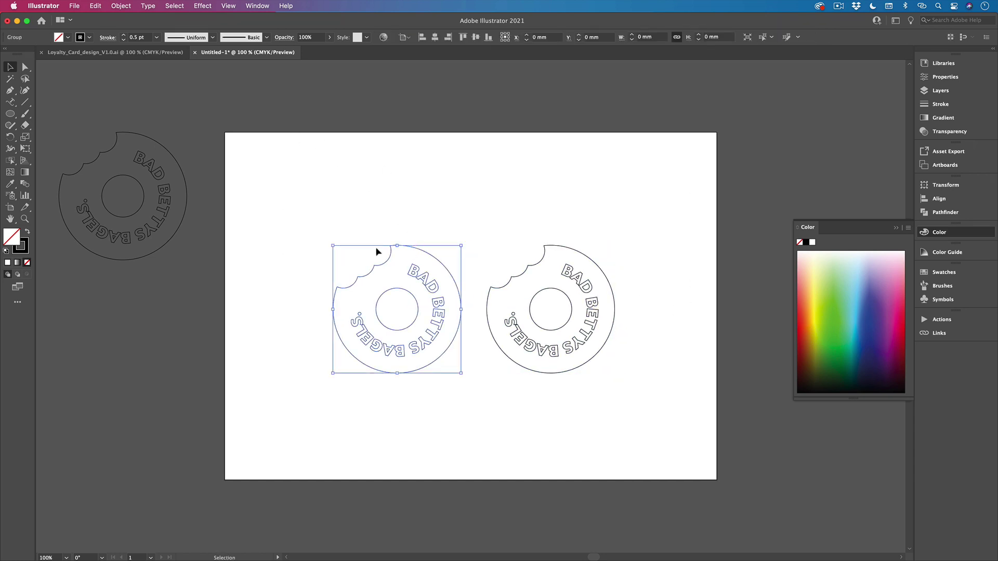
click(27, 232)
click(439, 197)
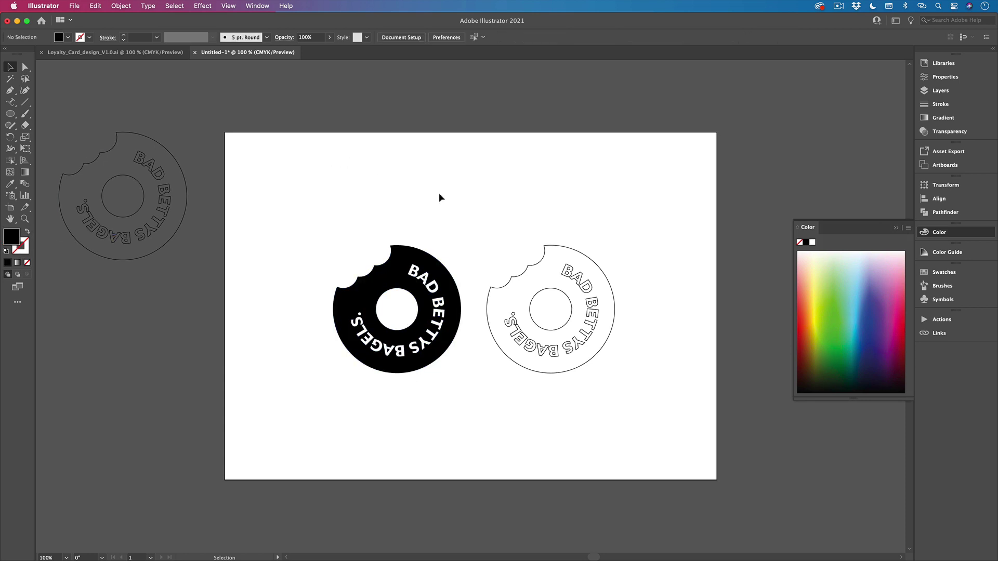
- Give the right bagel a white fill (FFFFFF) and no stroke
click(575, 258)
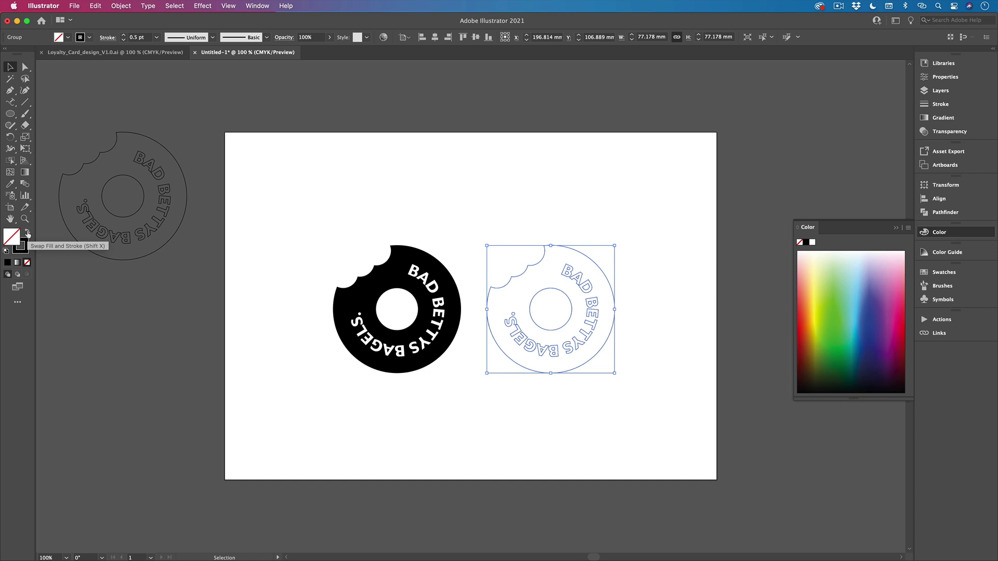
click(28, 234)
double_click(15, 237)
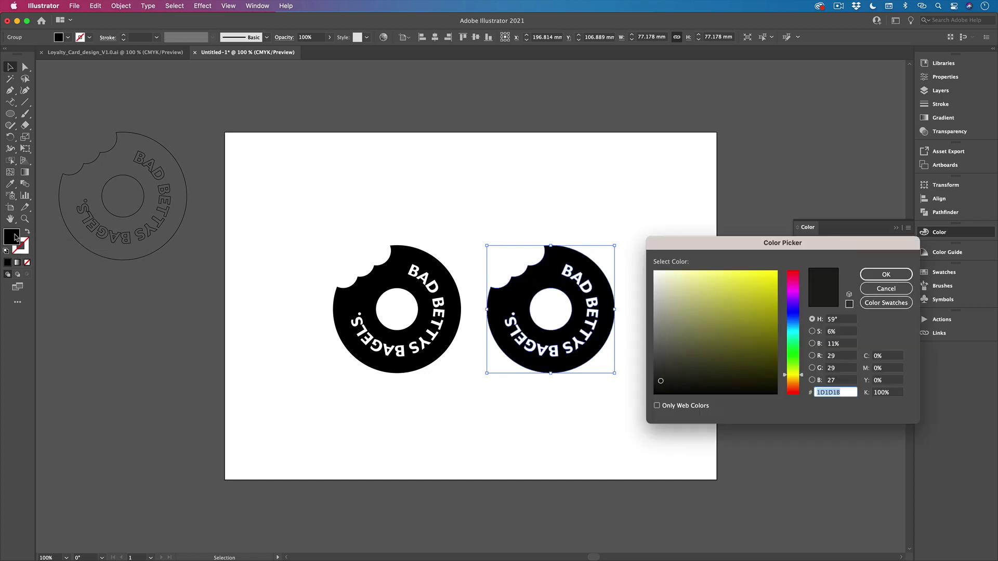
drag(686, 296, 646, 263)
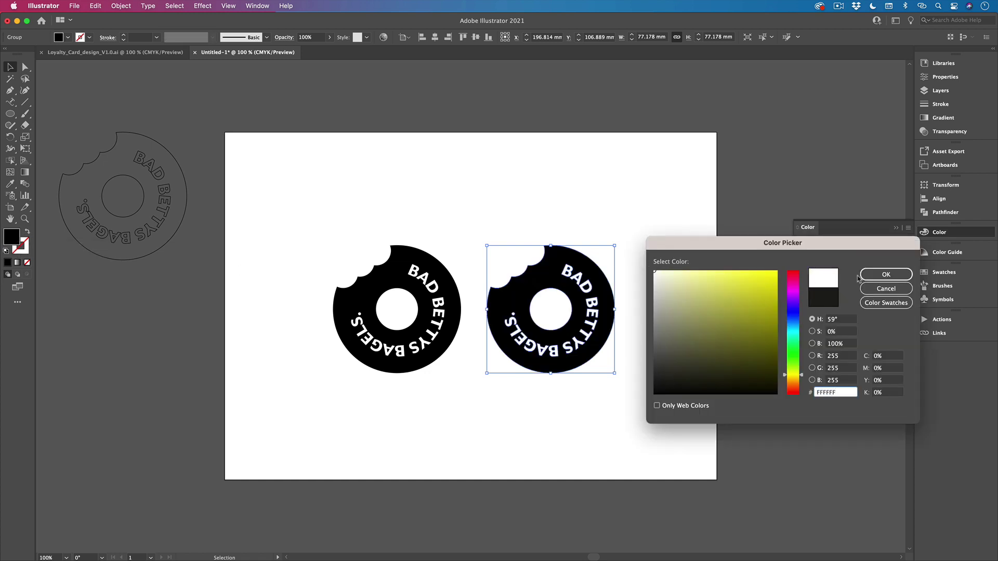
click(886, 274)
click(375, 203)
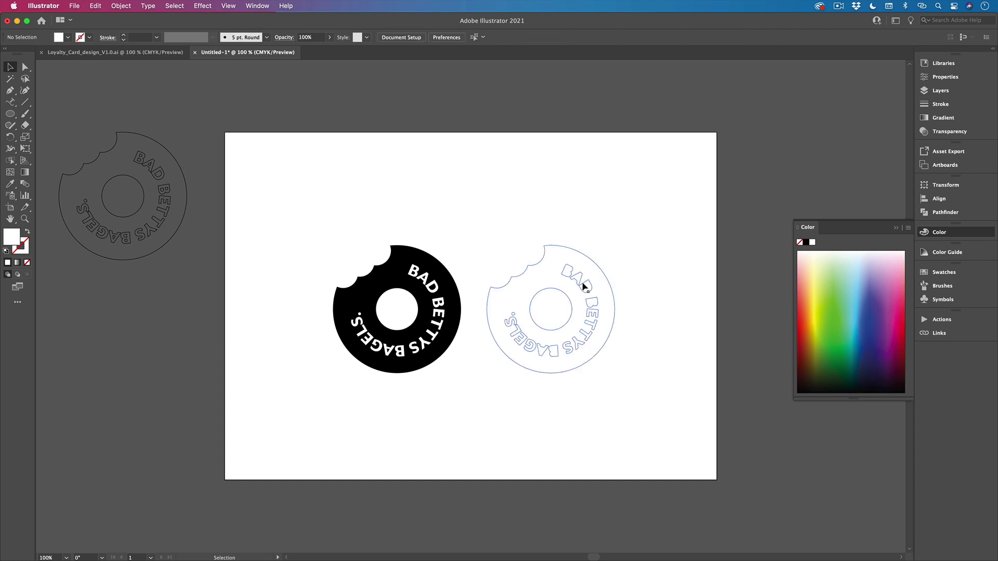
- Move the black and white bagels together toward the artboard's upper-left corner
click(590, 304)
click(334, 178)
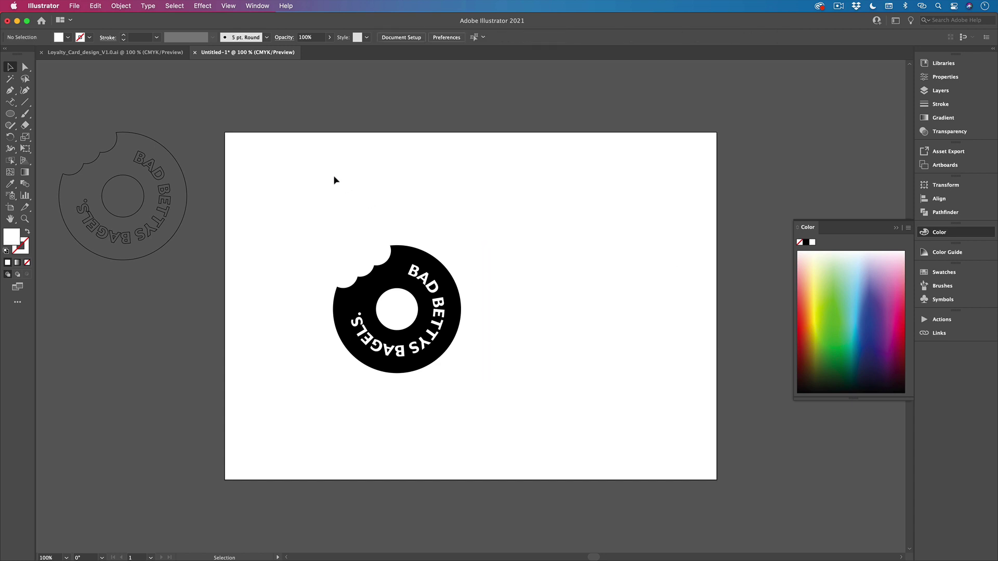
drag(307, 152, 665, 389)
drag(586, 361, 517, 276)
click(622, 310)
- Duplicate the white bagel to the right, and vertically centre all three bagels on the black one
click(467, 253)
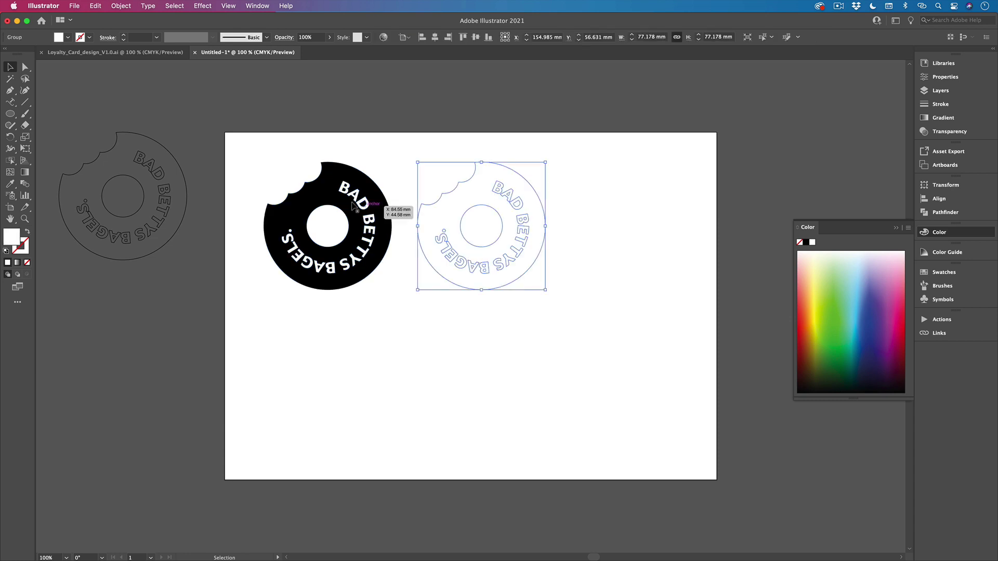
drag(507, 266, 663, 264)
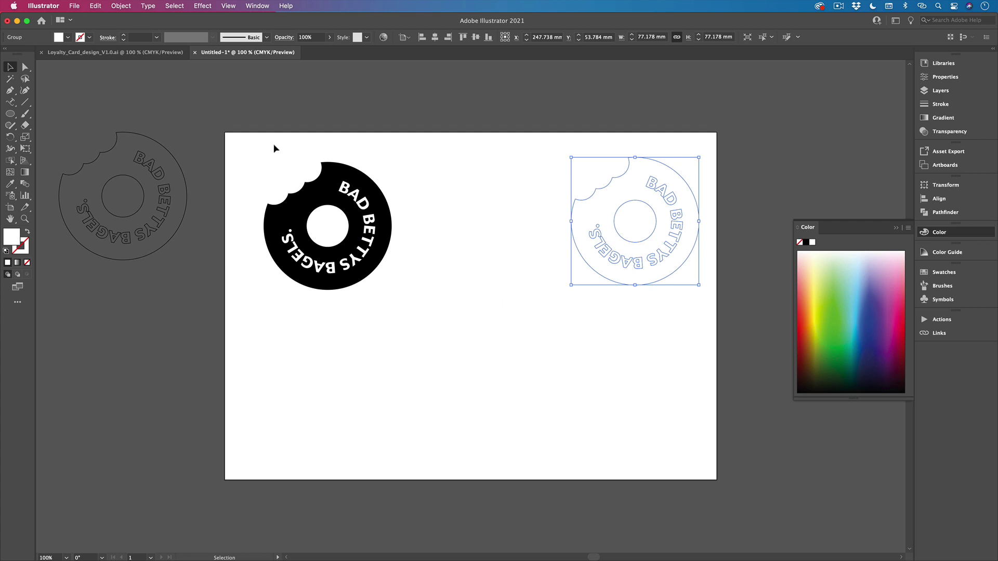
drag(274, 149, 708, 300)
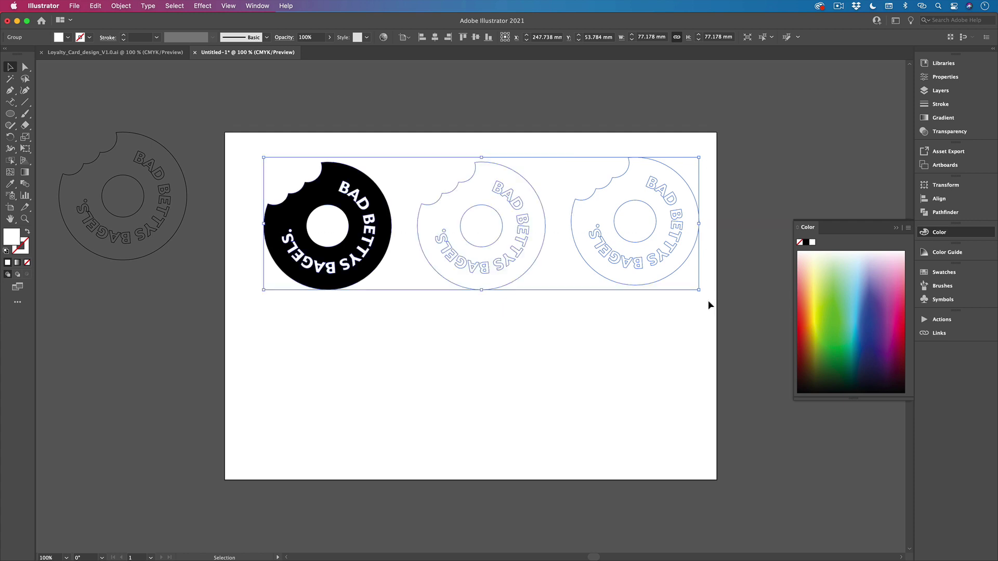
click(337, 183)
click(475, 37)
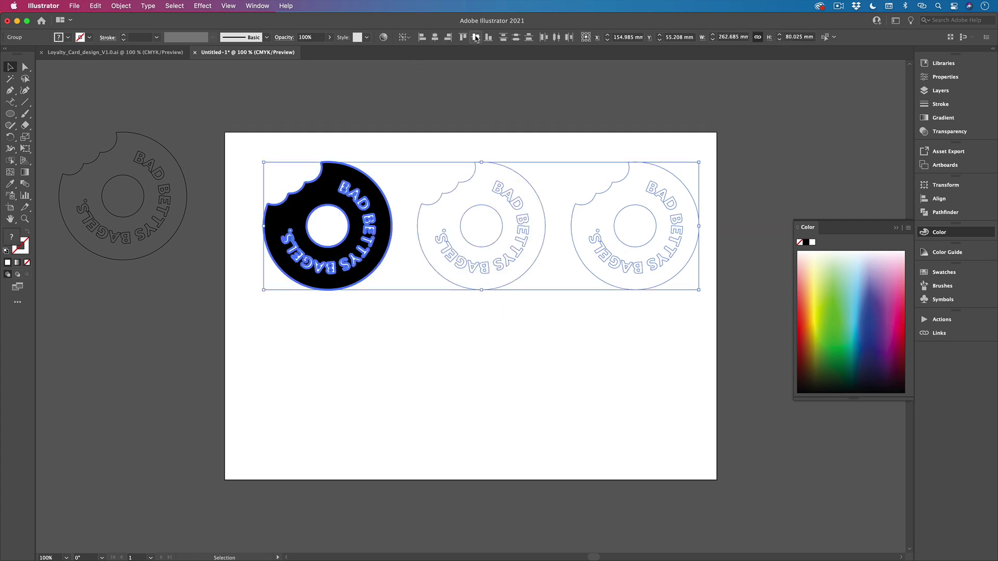
click(442, 126)
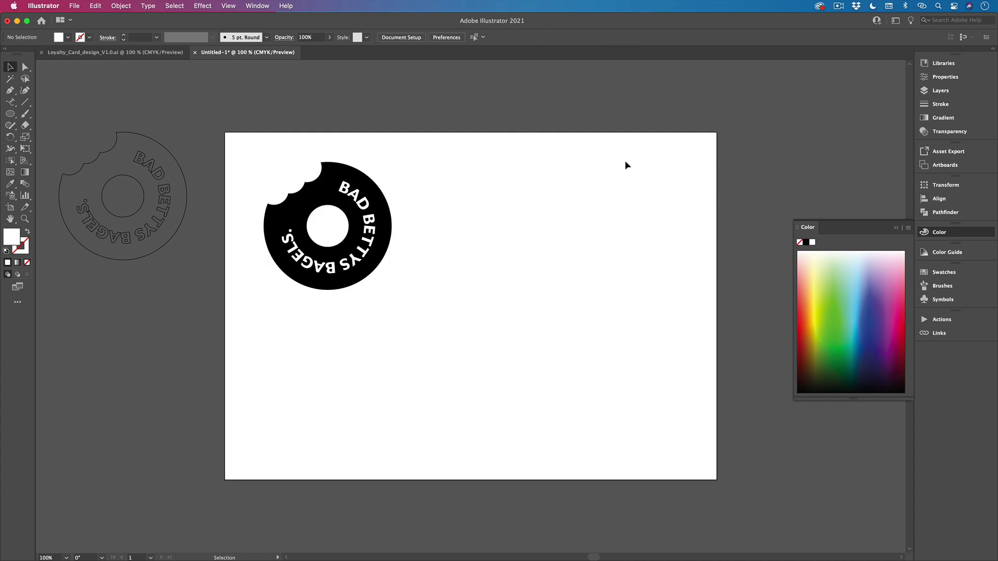
- Fill the rightmost bagel with a light pink colour
click(644, 182)
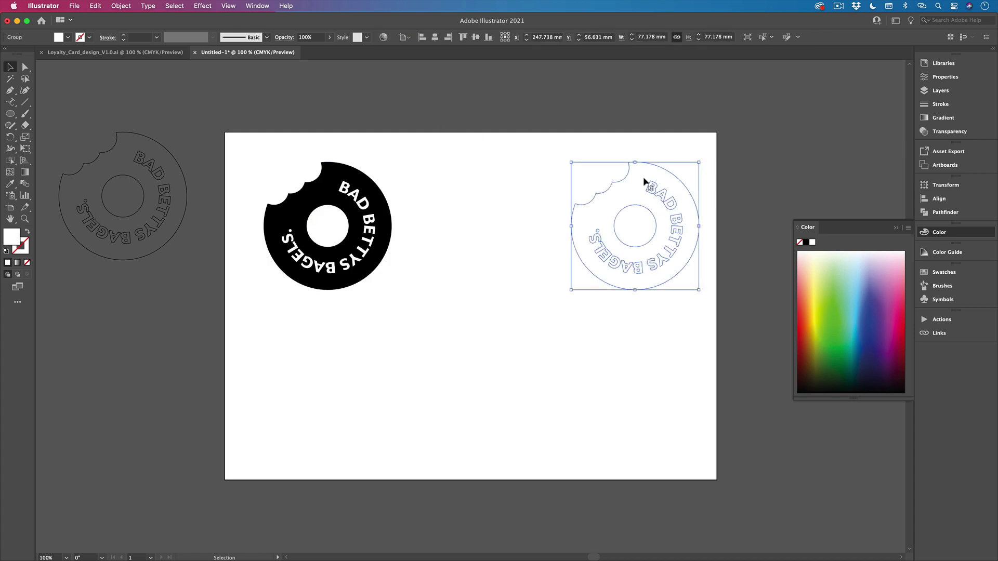
click(895, 255)
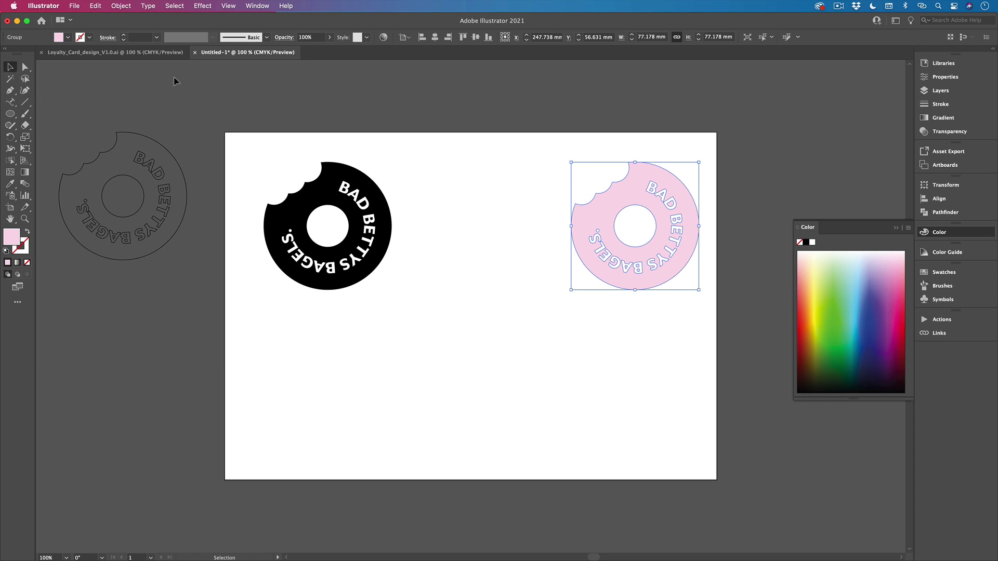
- Move the three bagels together to the middle of the artboard and scale them down to about 155 mm overall width
click(216, 101)
drag(216, 101, 704, 296)
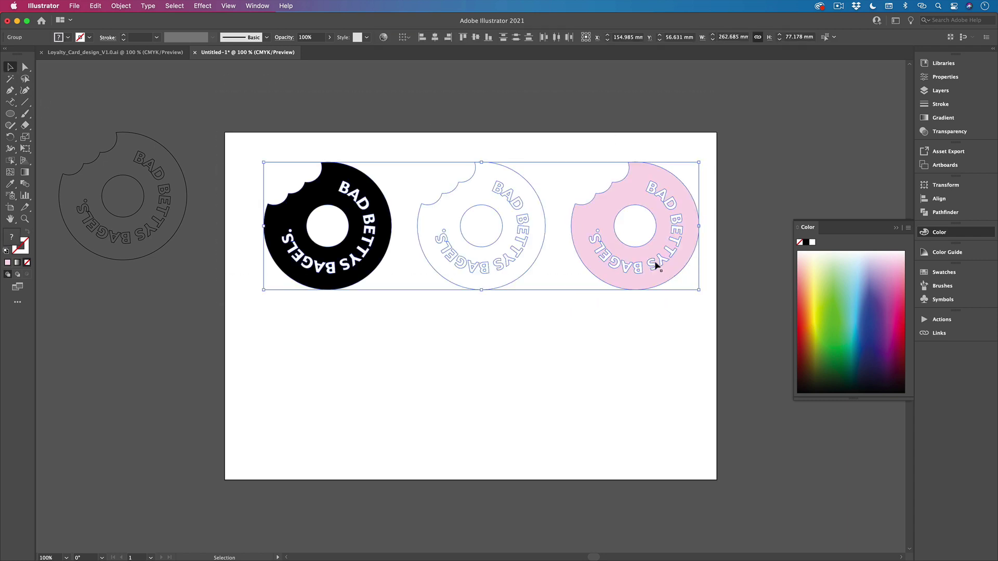
drag(652, 271, 636, 330)
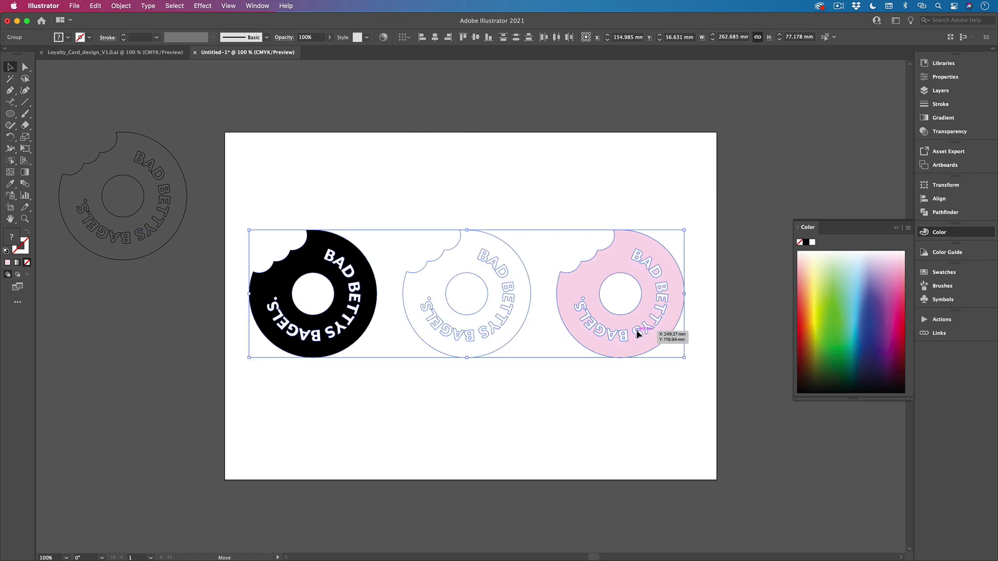
click(520, 113)
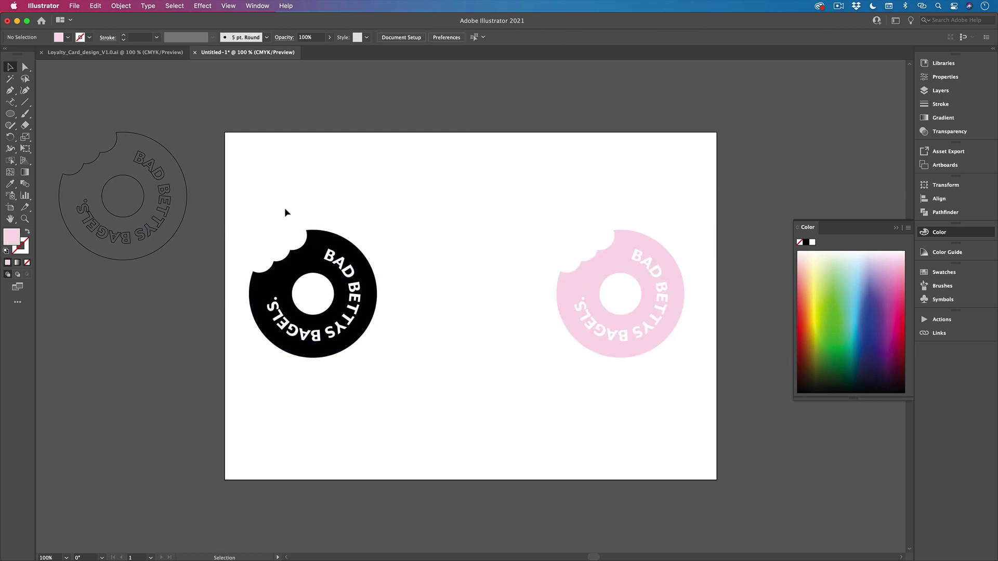
drag(285, 212, 681, 327)
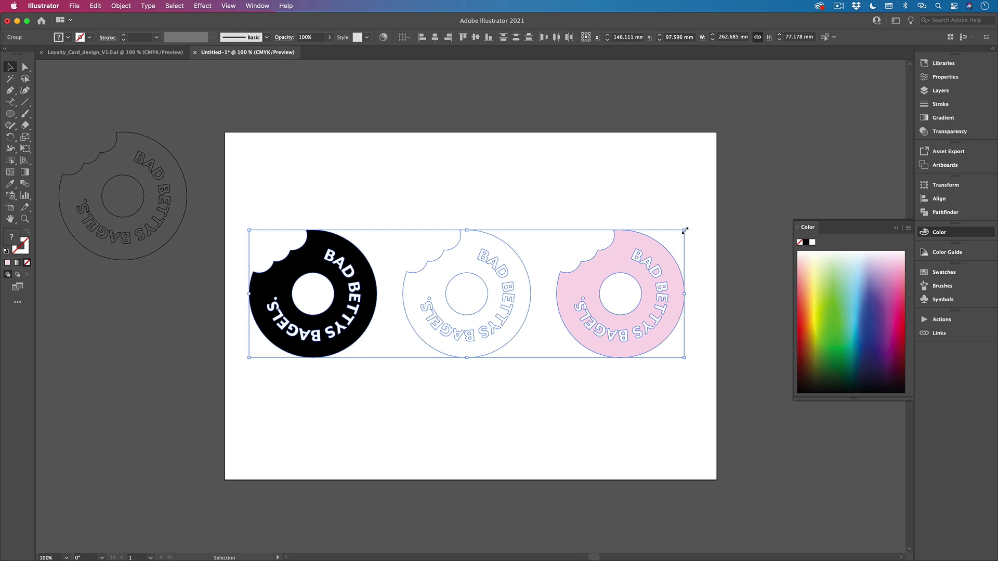
drag(684, 229, 638, 255)
click(673, 356)
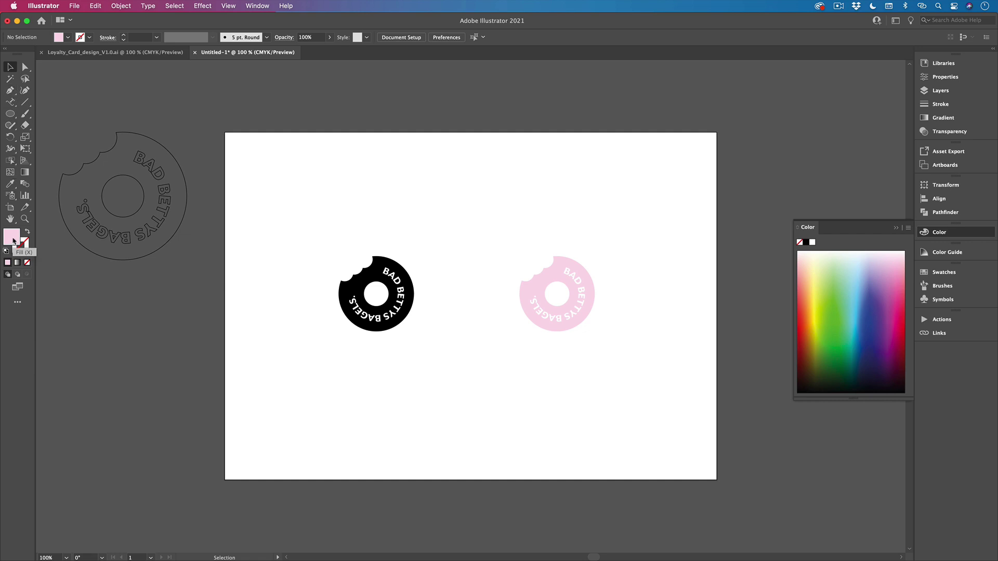
- Draw a 297 × 210 mm rectangle covering the whole artboard and fill it with a very light grey
drag(10, 114, 55, 114)
mouse_move(224, 133)
mouse_down()
mouse_move(535, 176)
mouse_move(737, 425)
mouse_move(717, 479)
mouse_up()
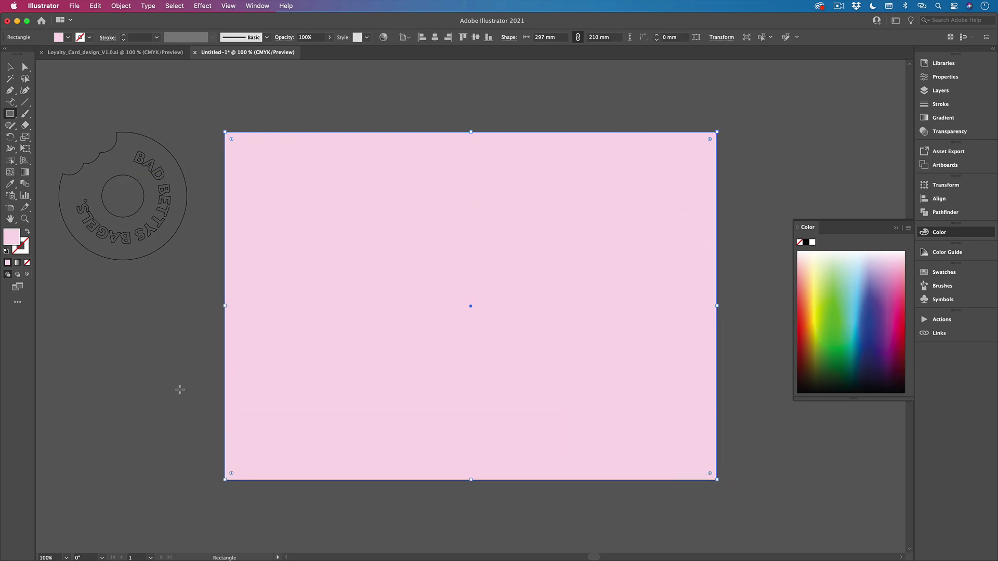
double_click(12, 238)
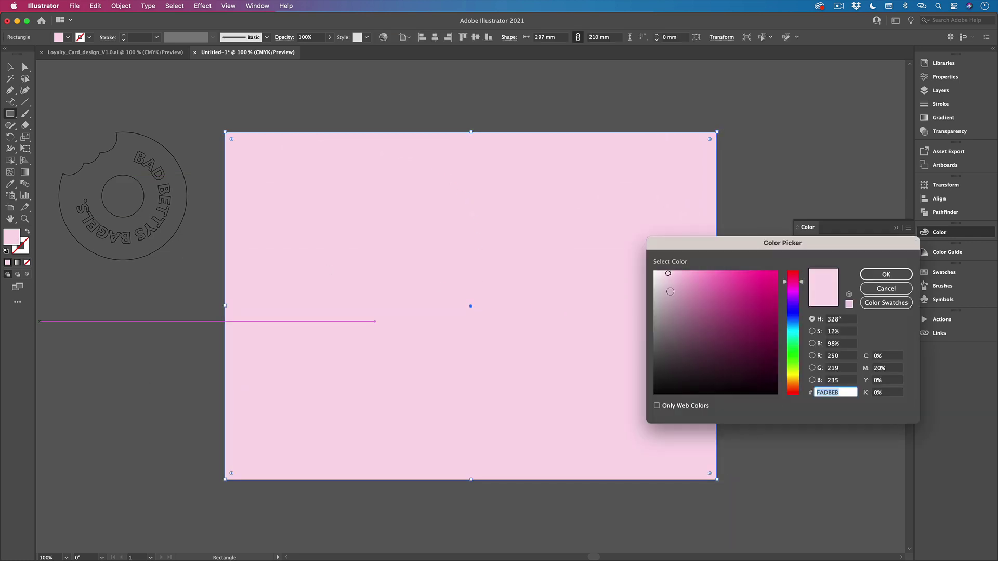
text(F7DCEA)
click(654, 274)
click(887, 274)
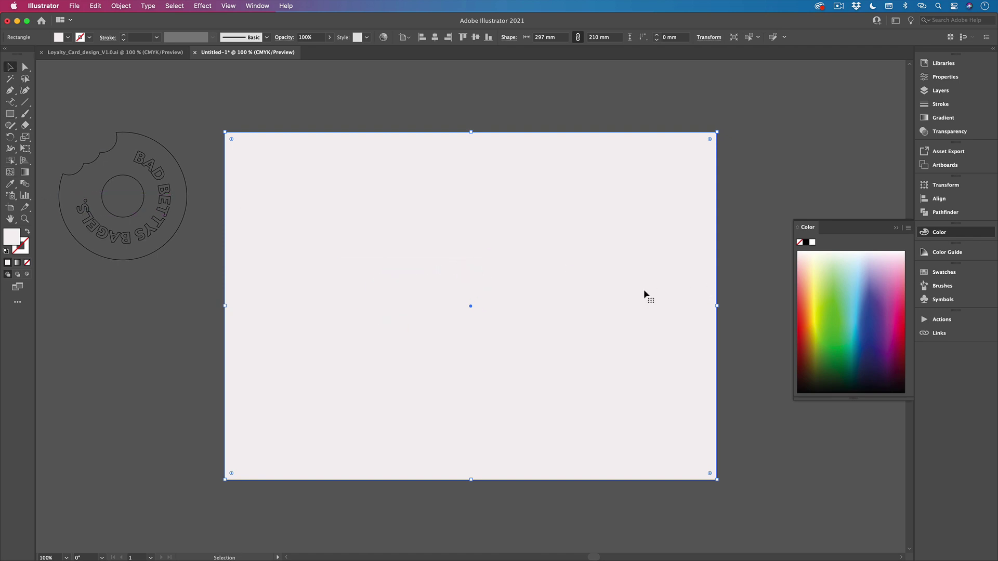
- Cut the grey rectangle, paste it in place on Layer 2, and move Layer 2 beneath Layer 1
key(v)
key(Delete)
click(940, 90)
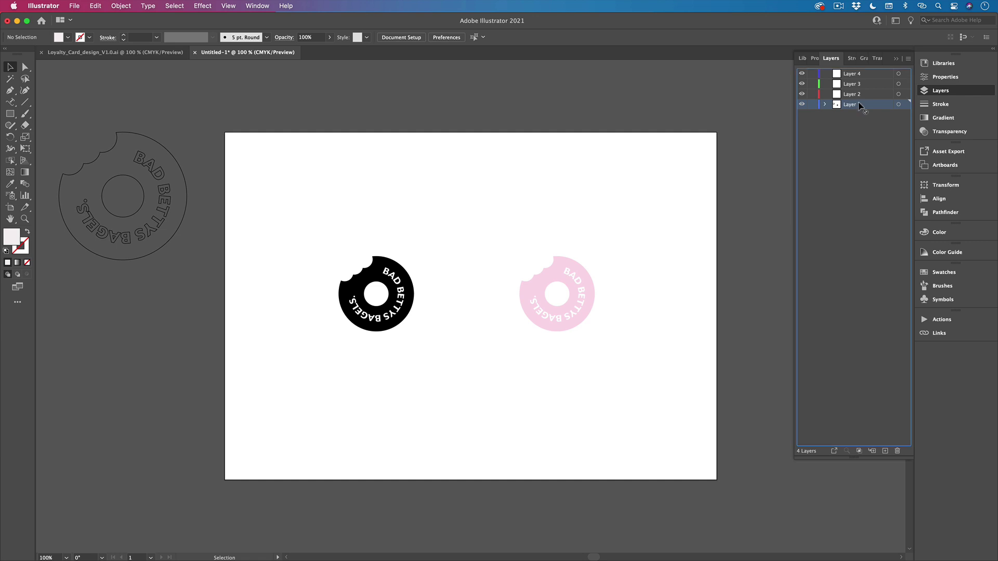
click(860, 96)
key(super+f)
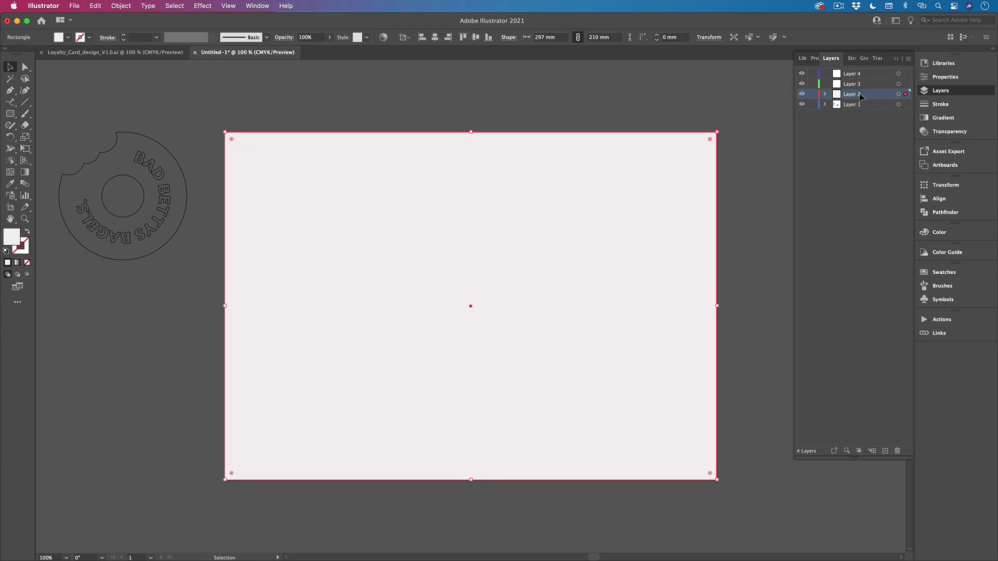
drag(860, 96, 860, 109)
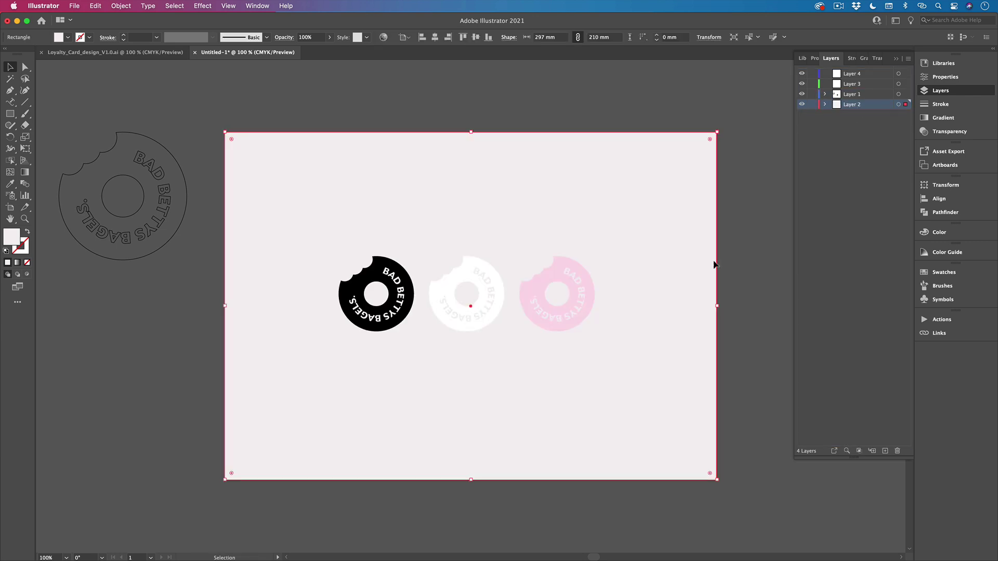
click(753, 314)
click(376, 317)
shift+click(466, 314)
shift+click(569, 325)
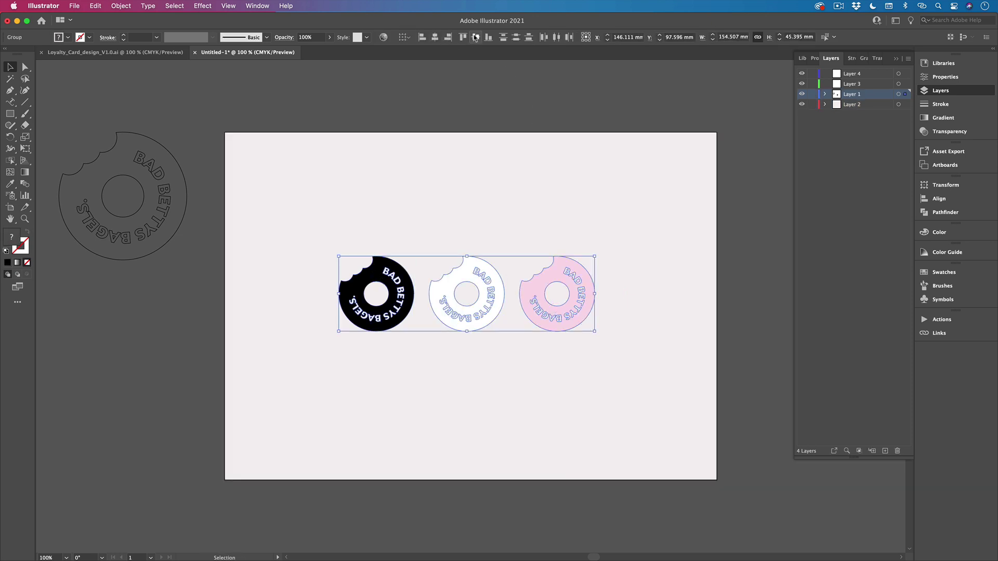
click(742, 370)
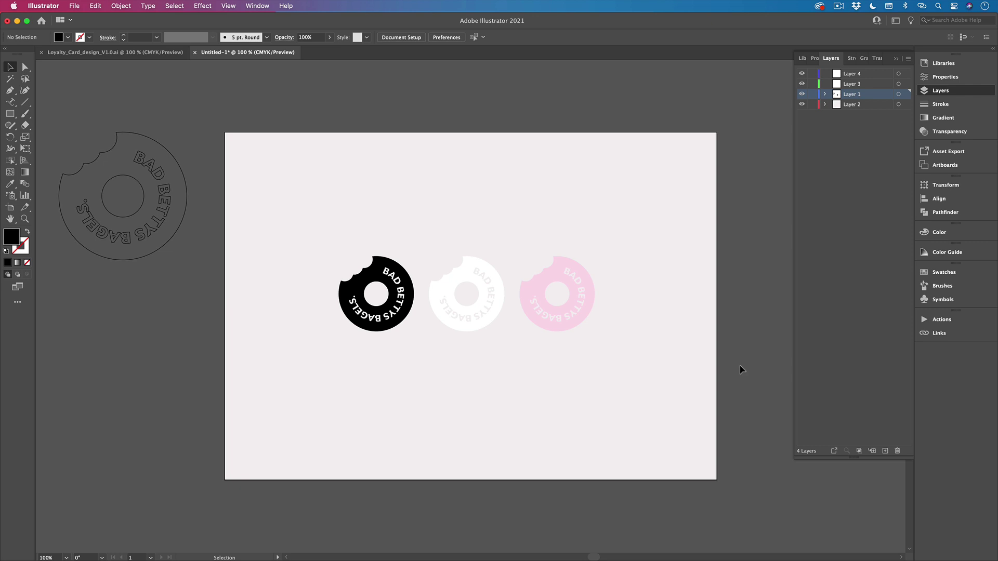
- Select the black, white and pink bagels and enlarge them together so they span most of the artboard's width
scroll(691, 505, up, 3)
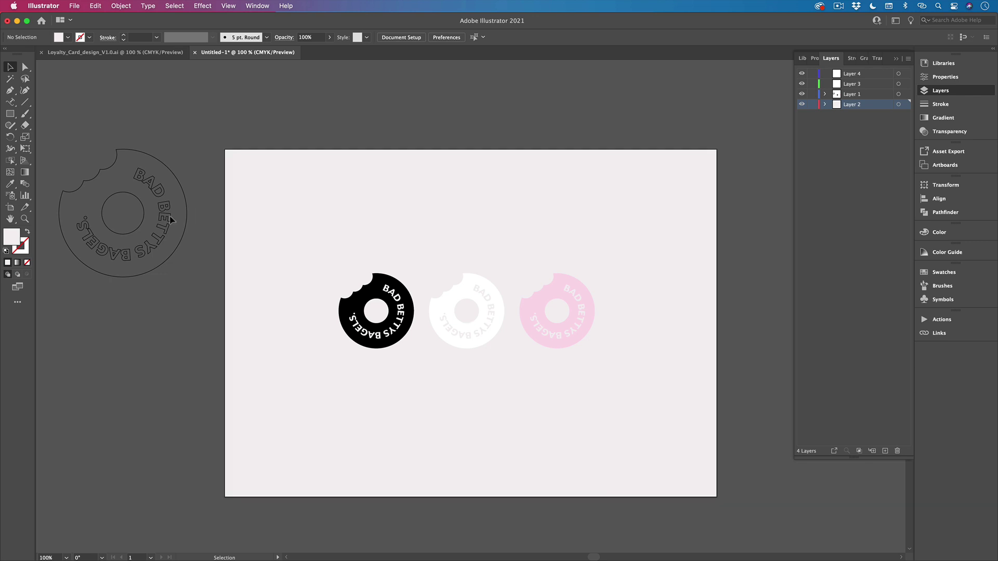
click(384, 299)
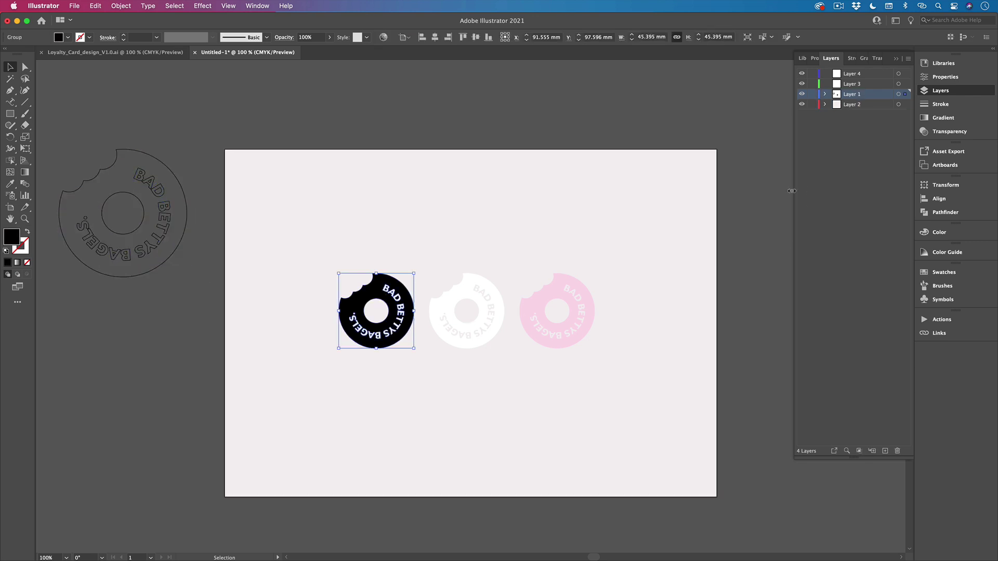
shift+click(487, 291)
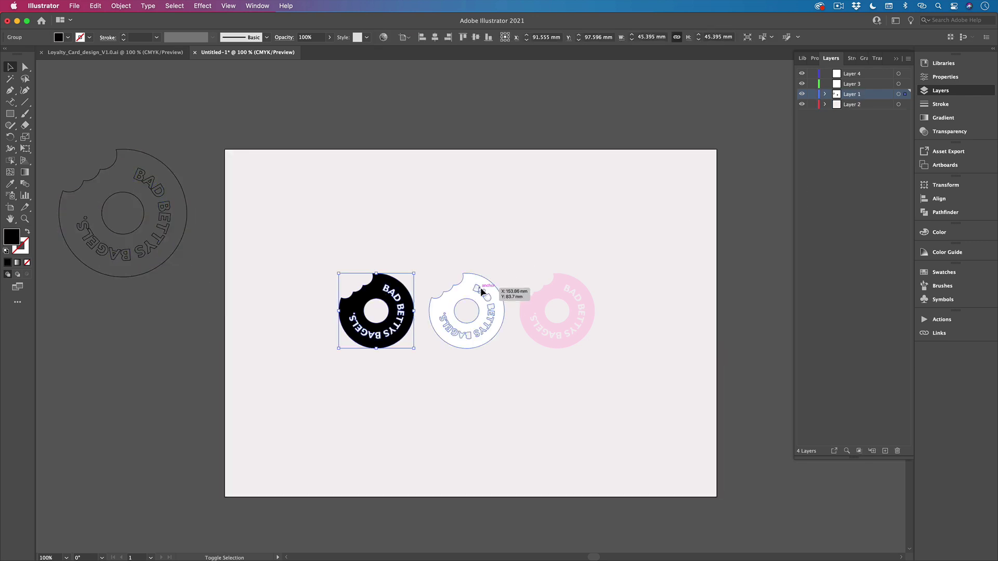
shift+click(570, 298)
drag(594, 273, 669, 216)
click(717, 201)
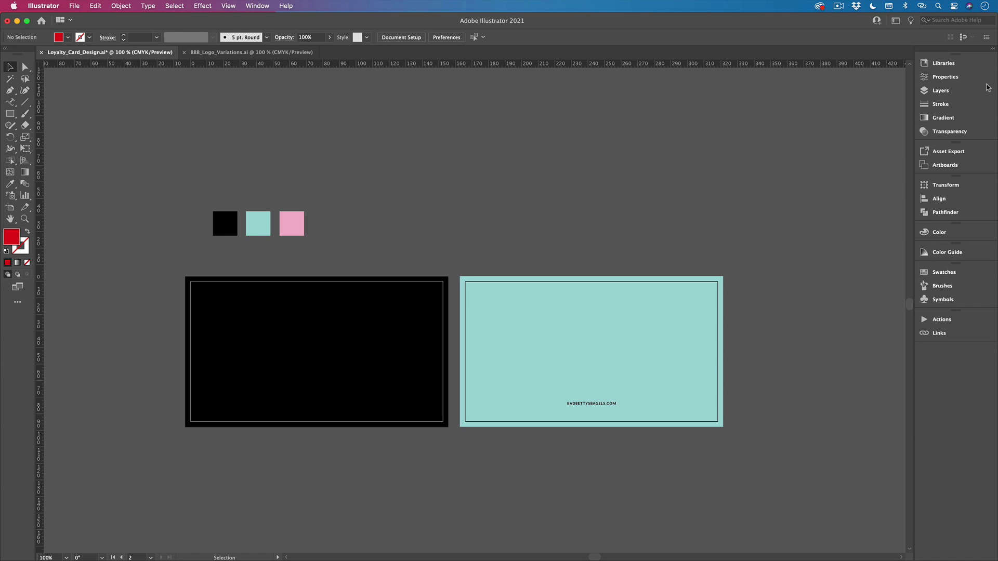
- Display the loyalty card's guides, and add the colours of the black, teal and pink squares to the swatches
click(940, 91)
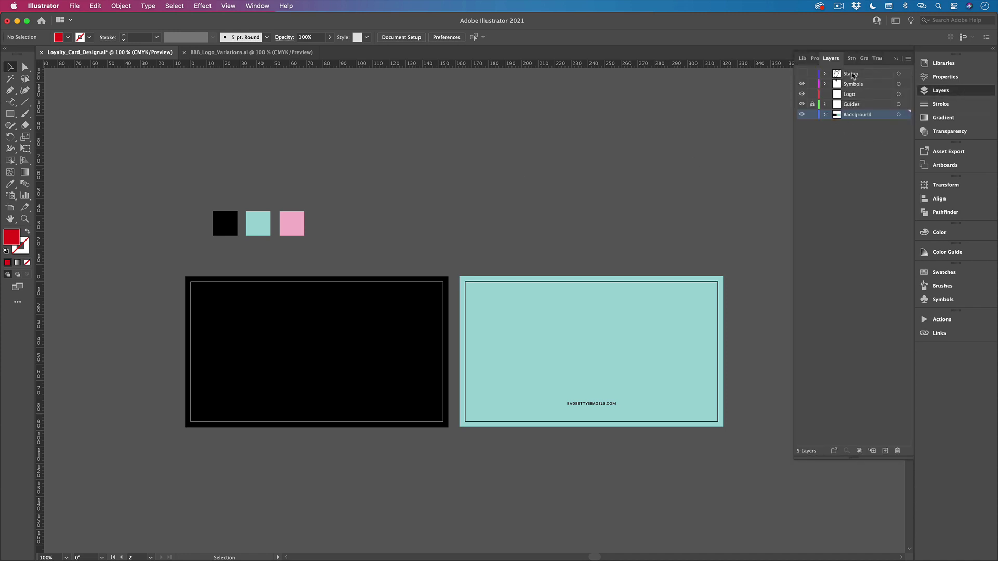
click(802, 104)
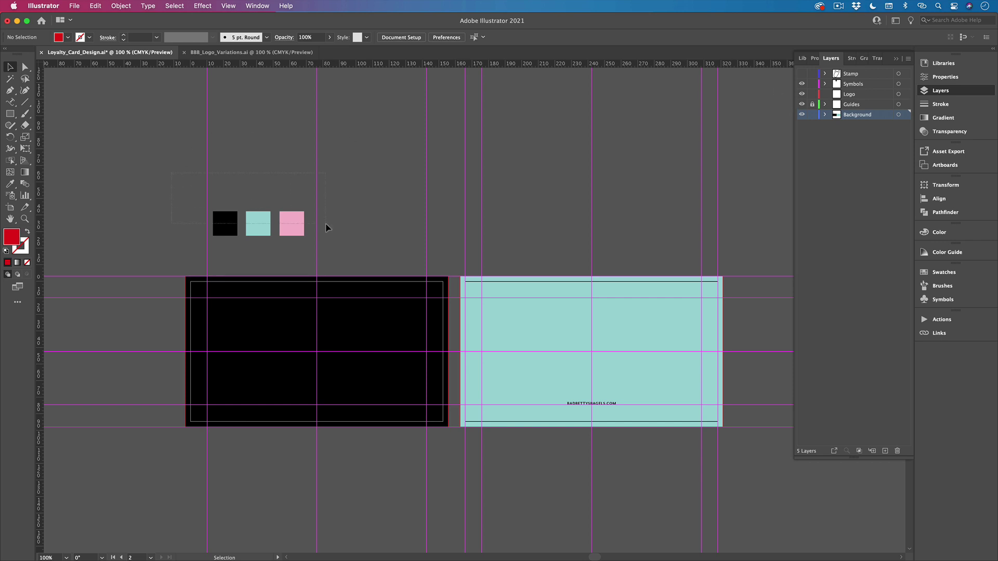
key(super+a)
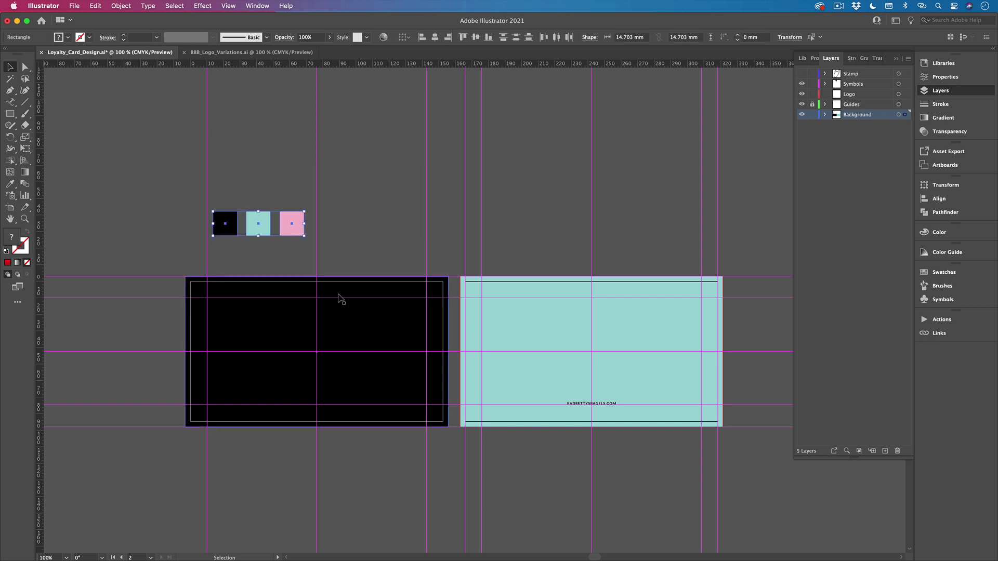
right_click(286, 224)
key(Escape)
click(947, 273)
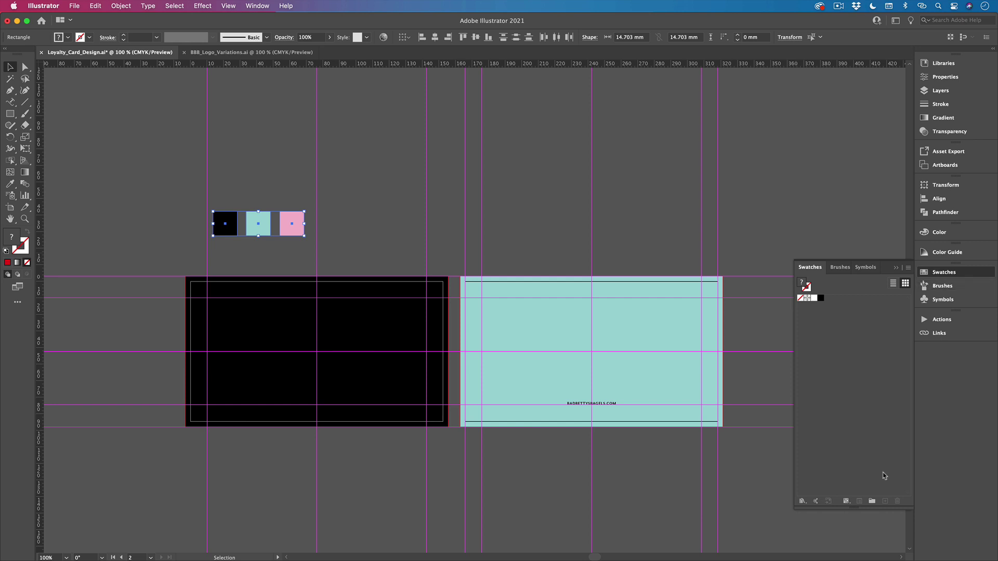
click(908, 268)
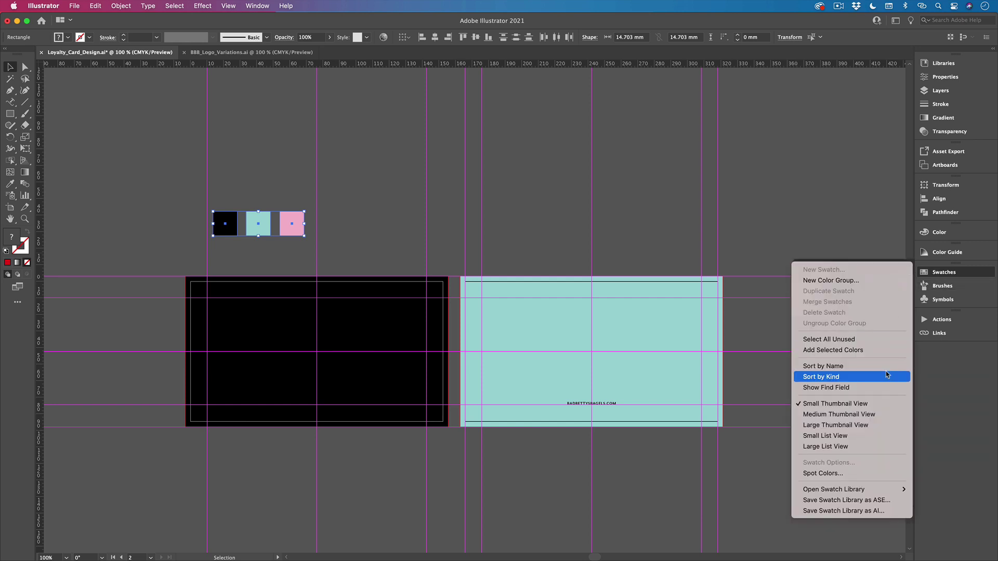
click(871, 351)
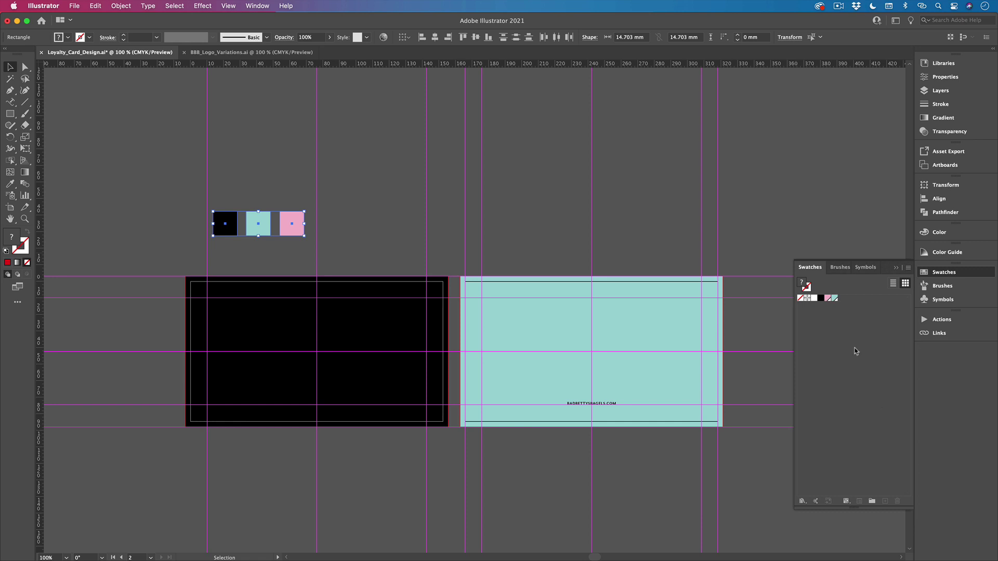
click(828, 298)
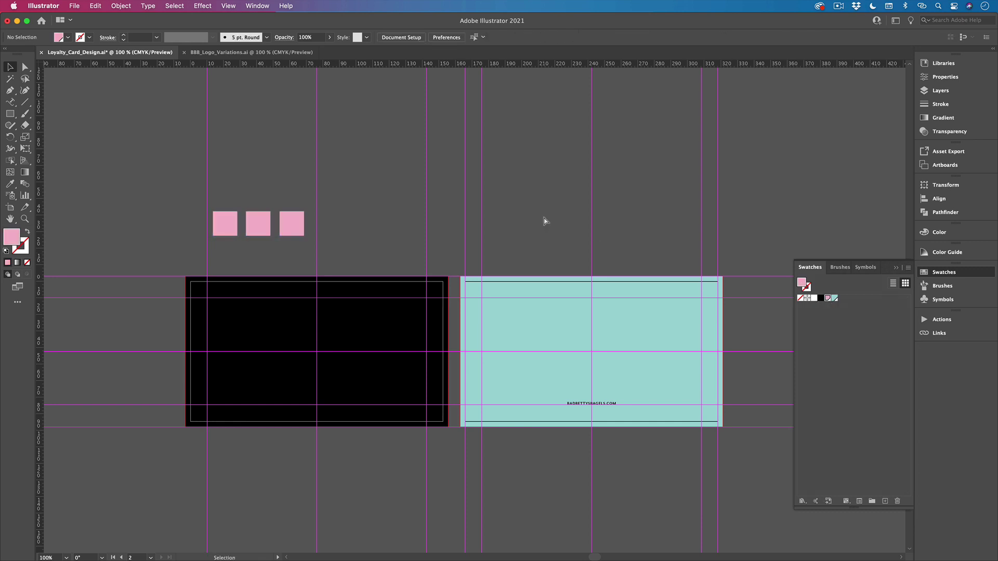
key(ctrl+z)
key(ctrl+z)
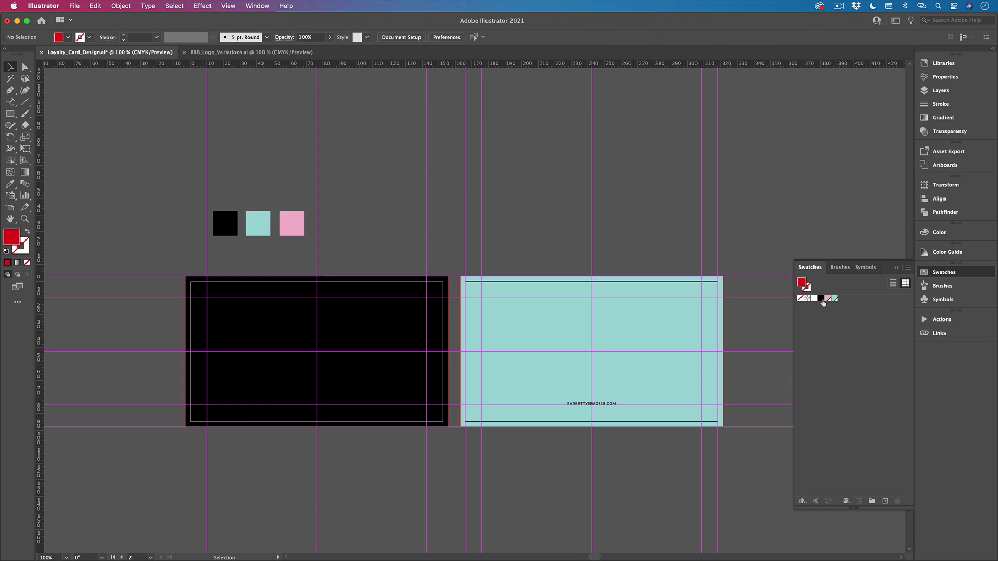
- Create a colour group named BBB and move the black, pink and teal swatches into it
click(871, 501)
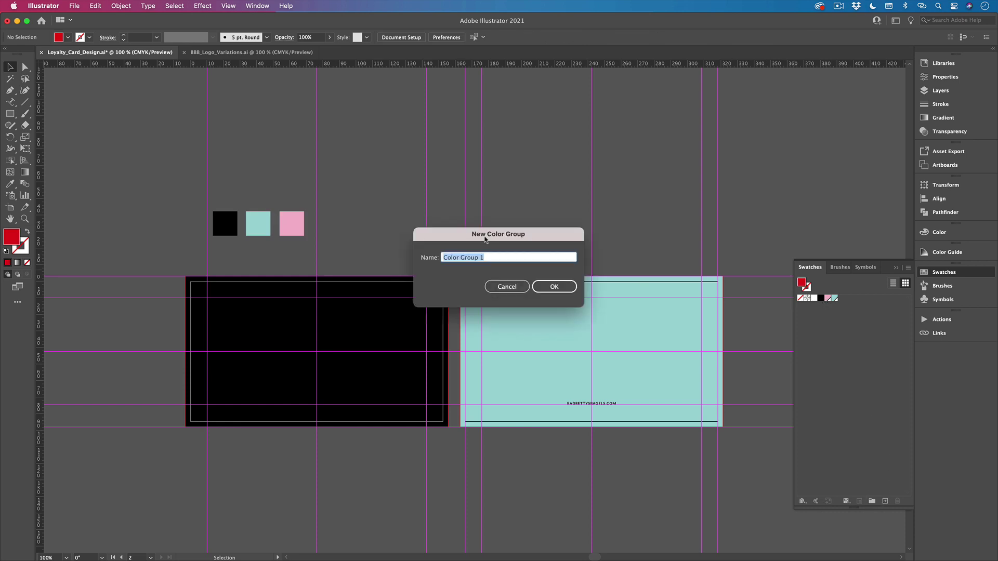
key(BackSpace)
key(Return)
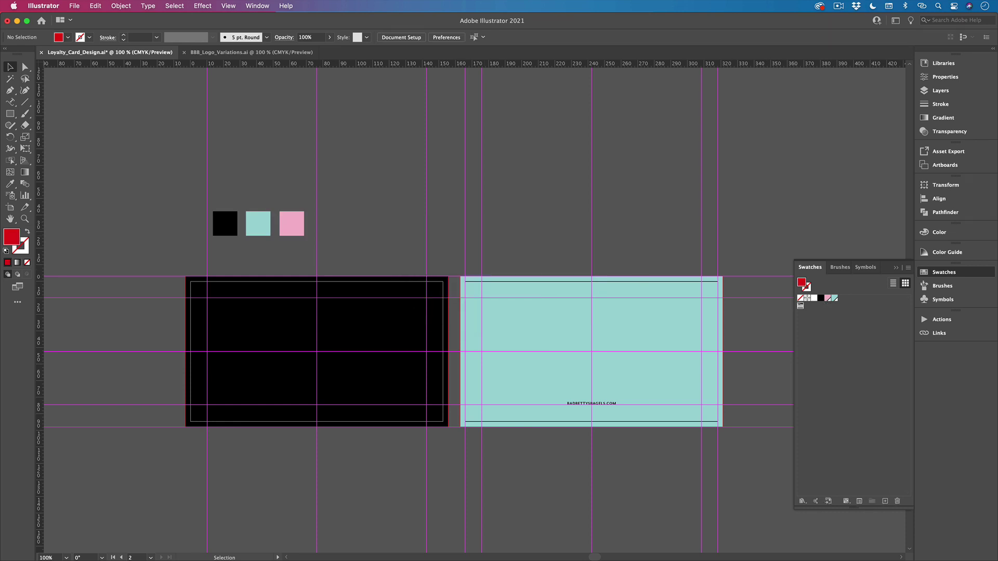
click(820, 297)
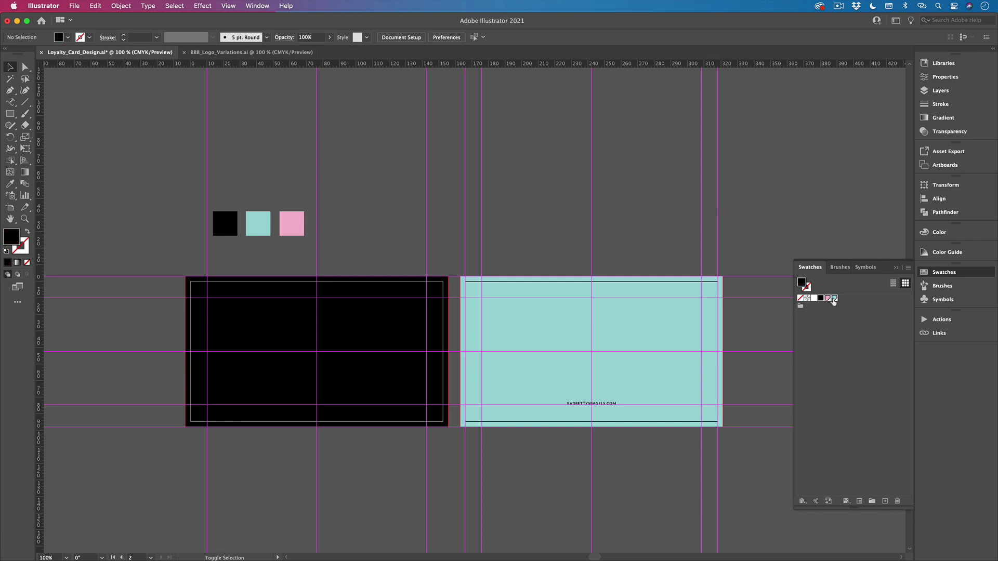
drag(821, 303, 800, 307)
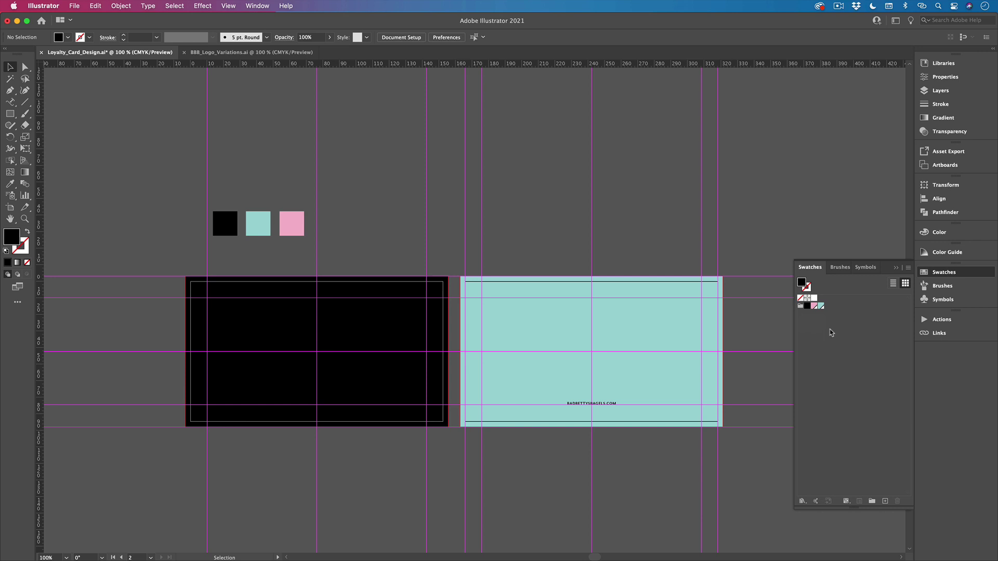
- Add the BBB colour group to the DEX library and file it under the BBB Colour Palettes group
click(800, 305)
click(829, 502)
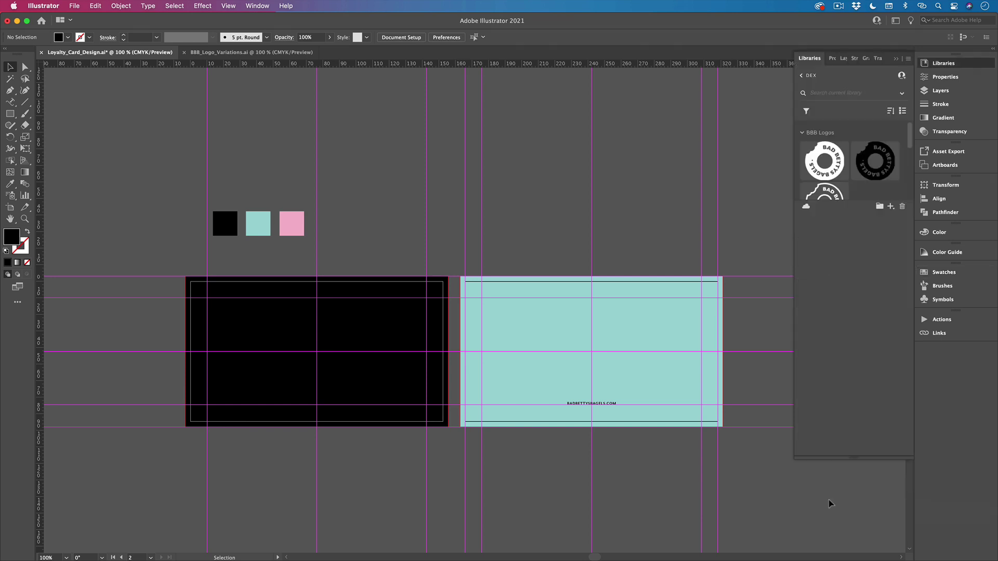
click(806, 134)
click(802, 134)
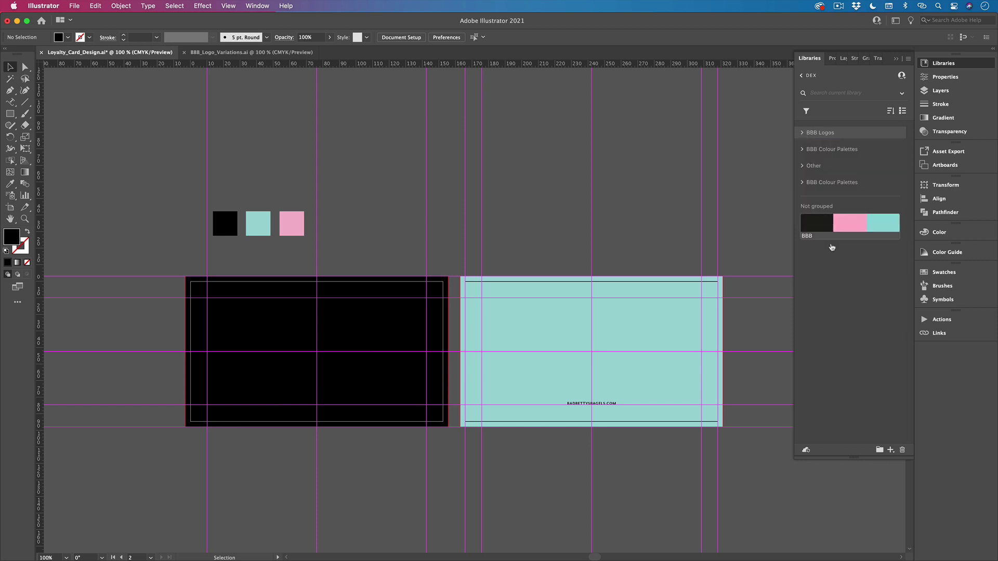
drag(830, 220, 825, 149)
drag(849, 252, 855, 154)
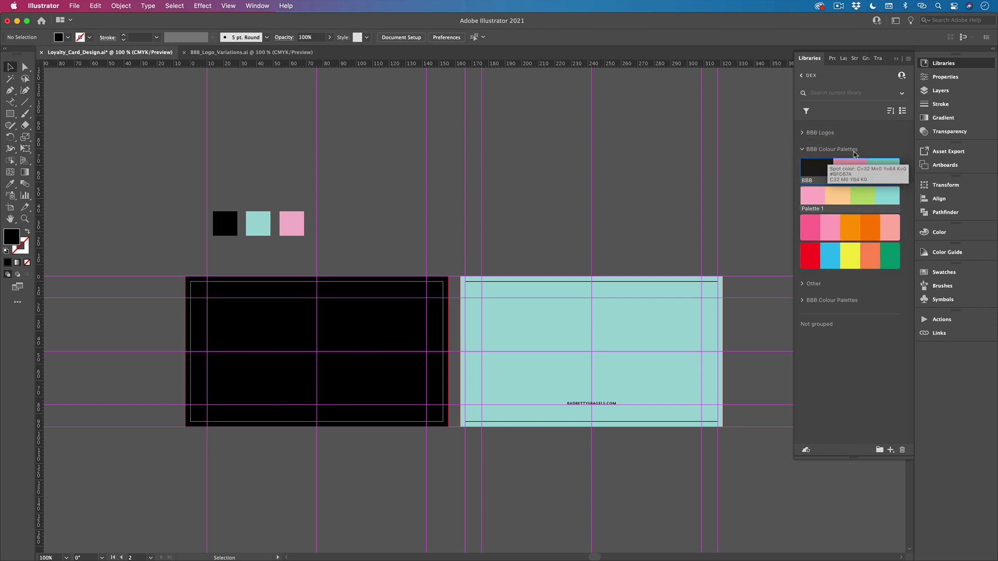
key(super)
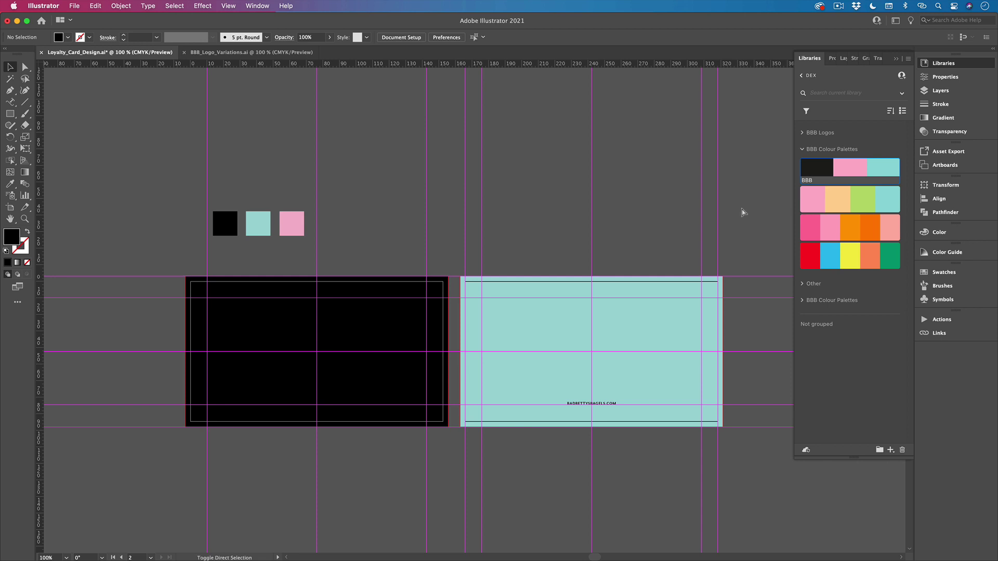
click(742, 210)
- Switch to the BBB_Logo_Variations.ai document
scroll(276, 96, down, 2)
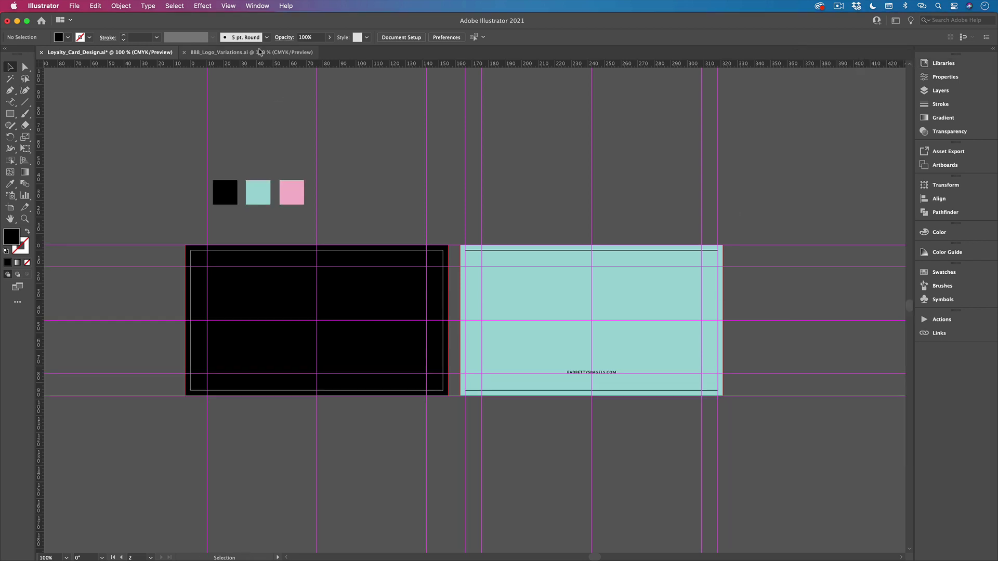
click(259, 53)
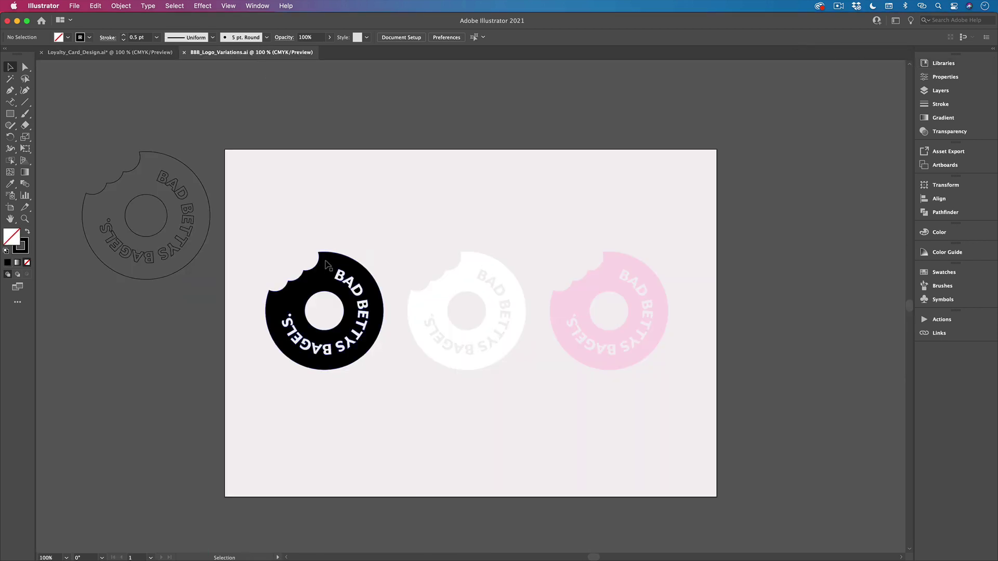
click(346, 270)
shift+click(462, 290)
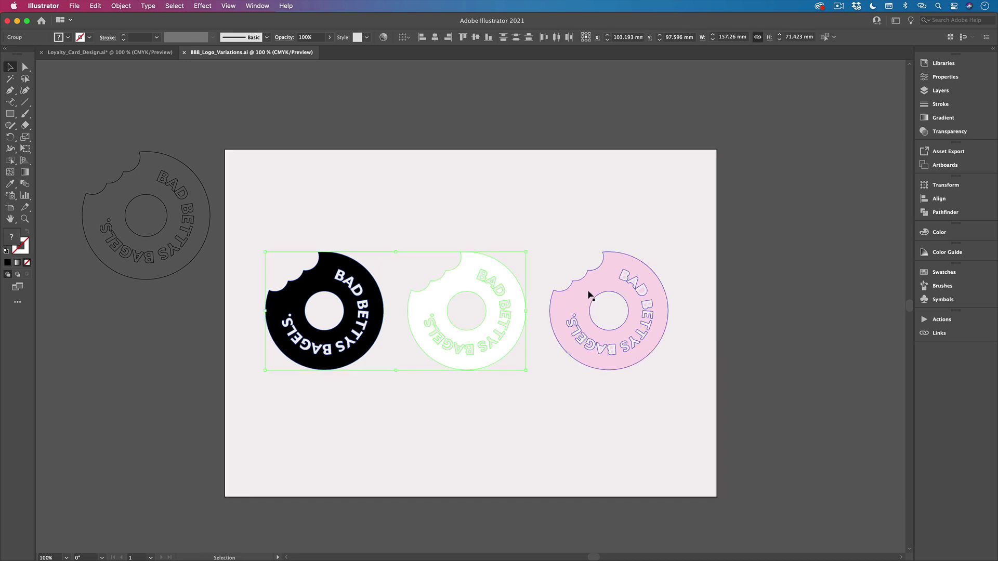
shift+click(585, 293)
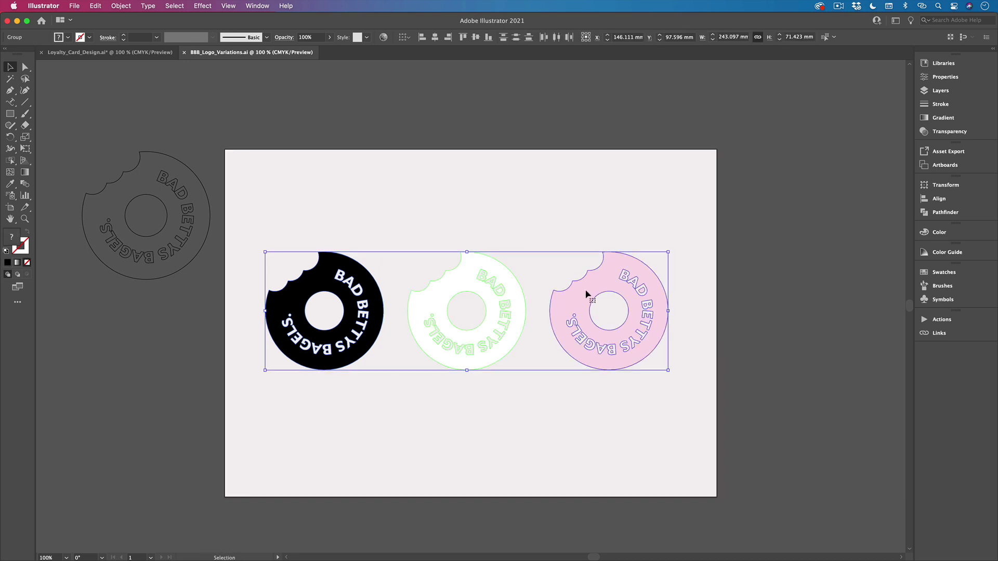
click(784, 267)
- Add the black, white and pink logo variations to the DEX library as three separate graphics
click(382, 311)
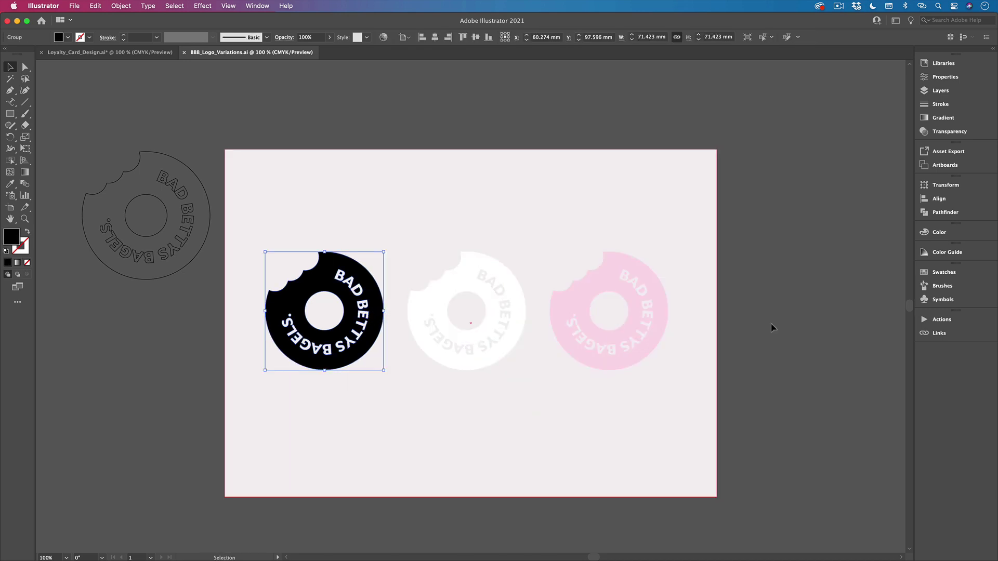
right_click(341, 261)
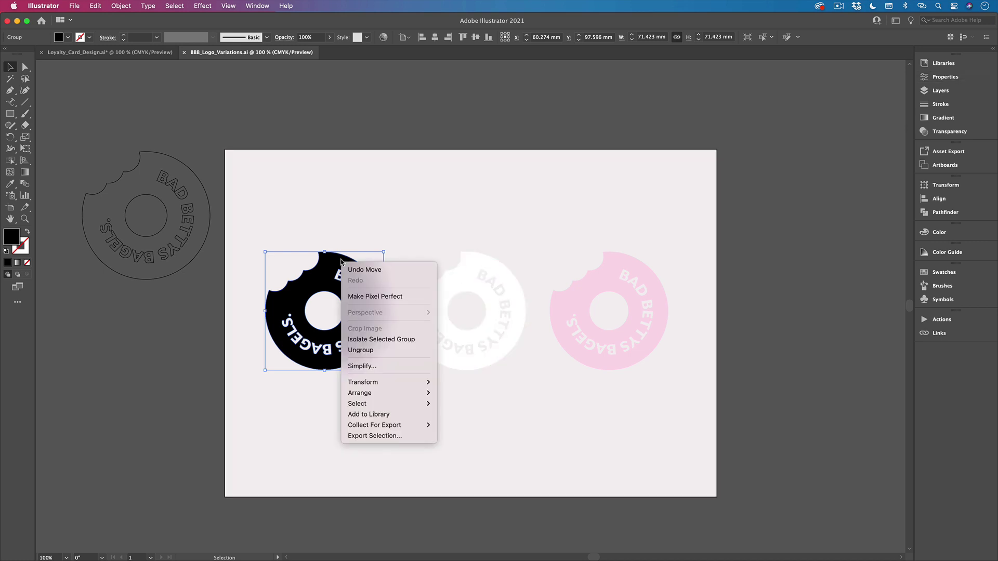
click(384, 414)
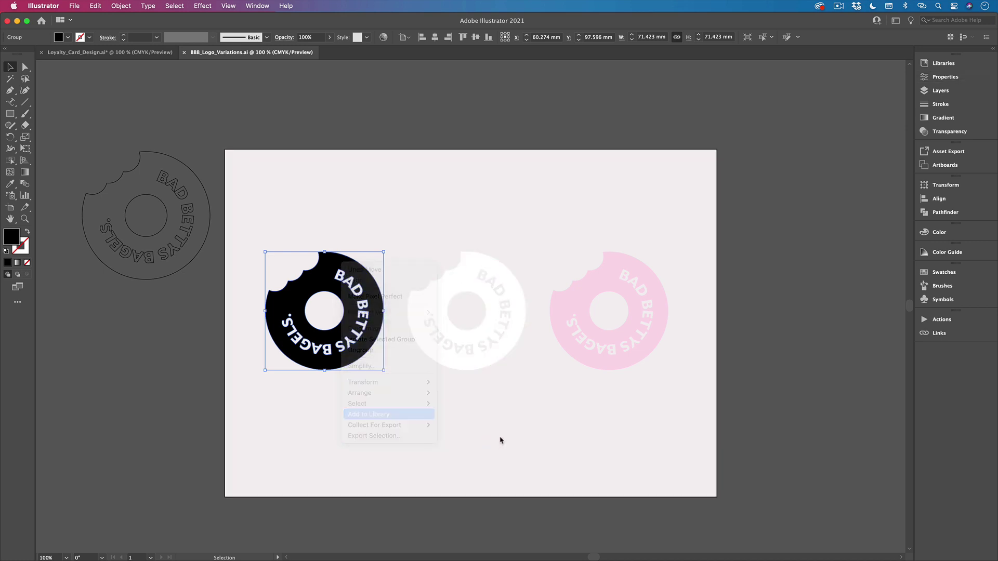
click(496, 284)
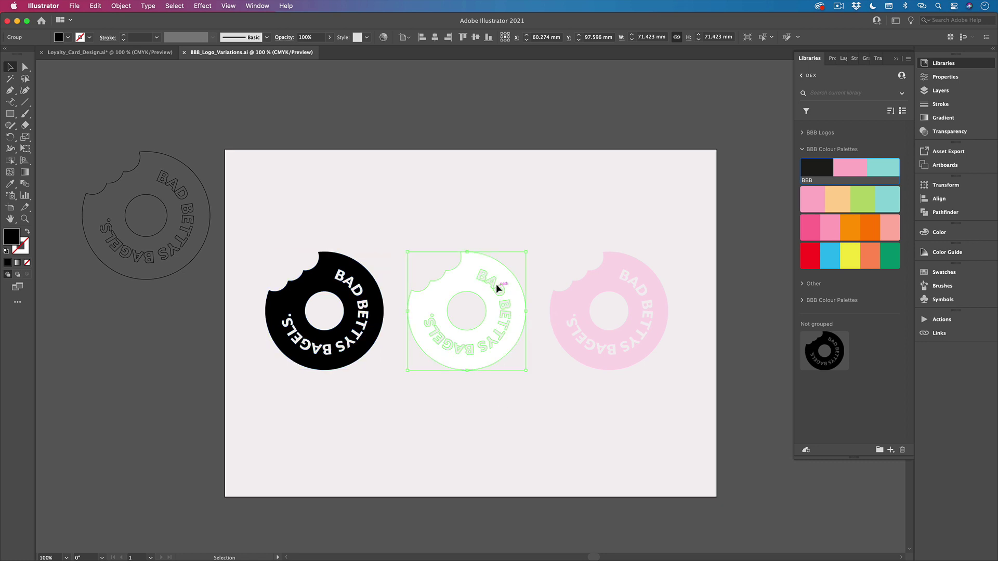
right_click(496, 284)
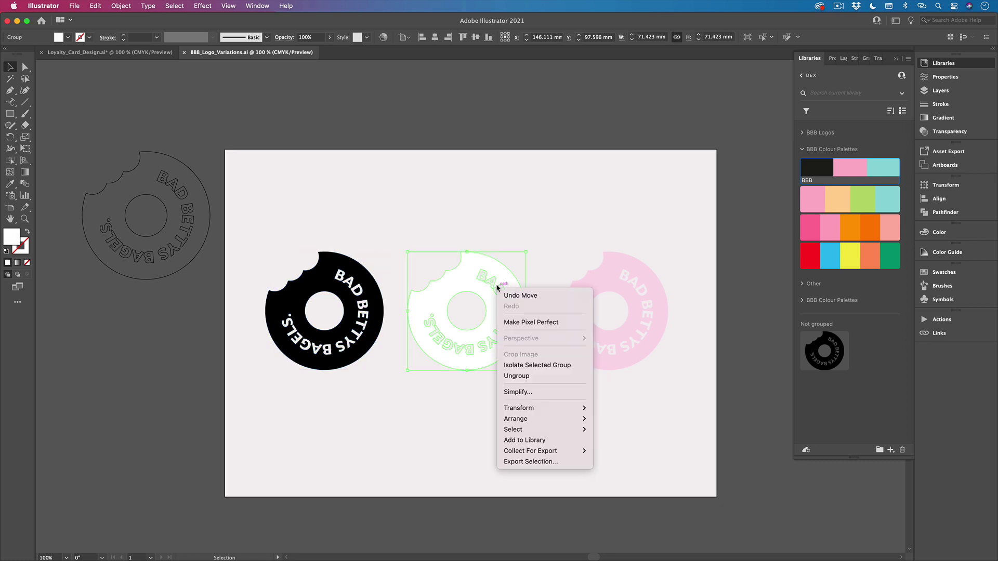
click(522, 439)
click(621, 277)
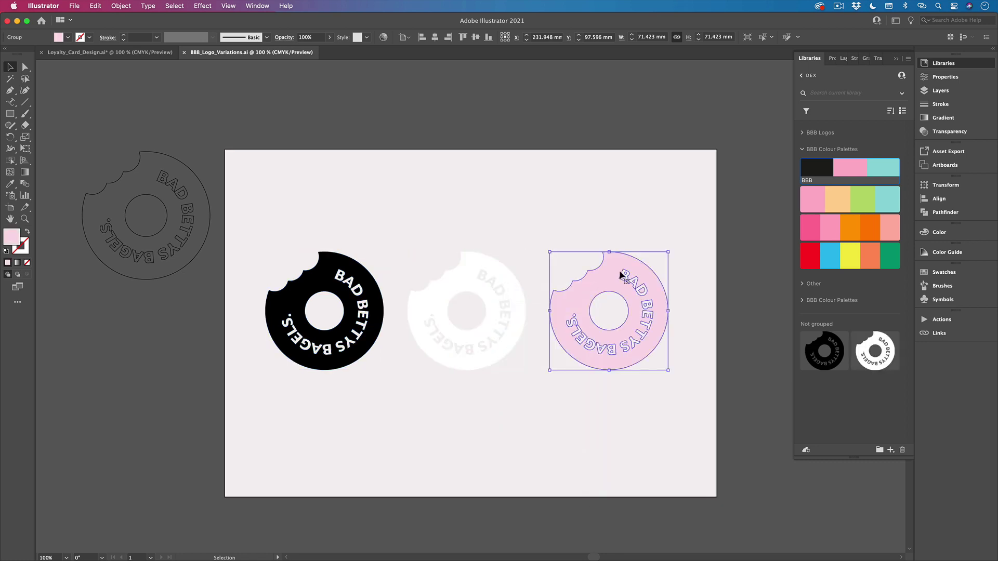
right_click(621, 276)
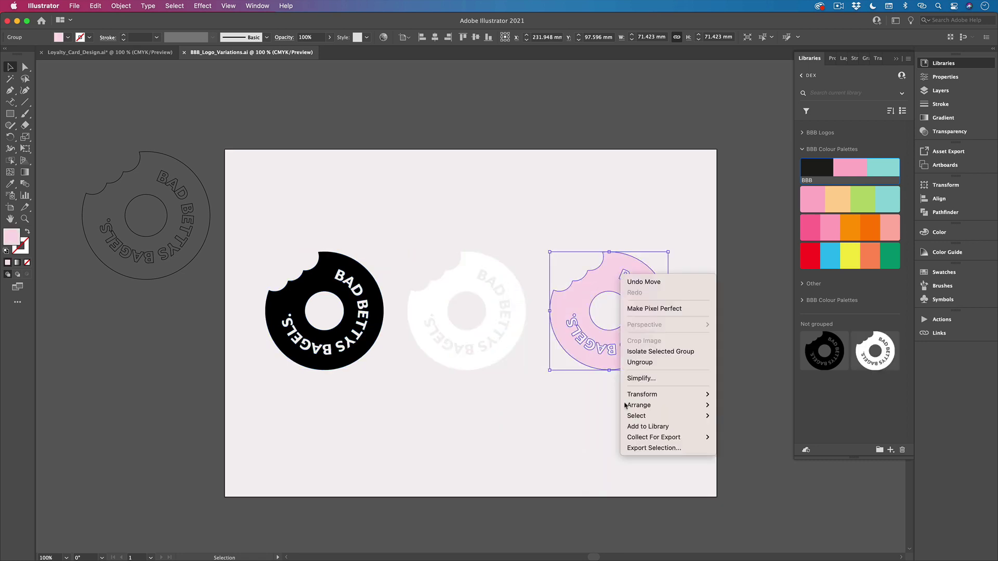
click(651, 427)
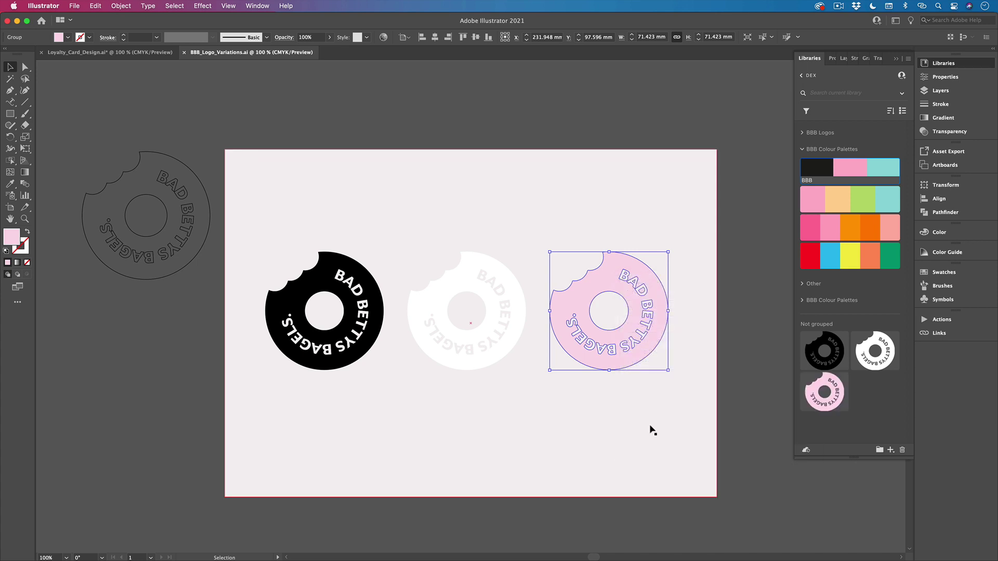
click(175, 358)
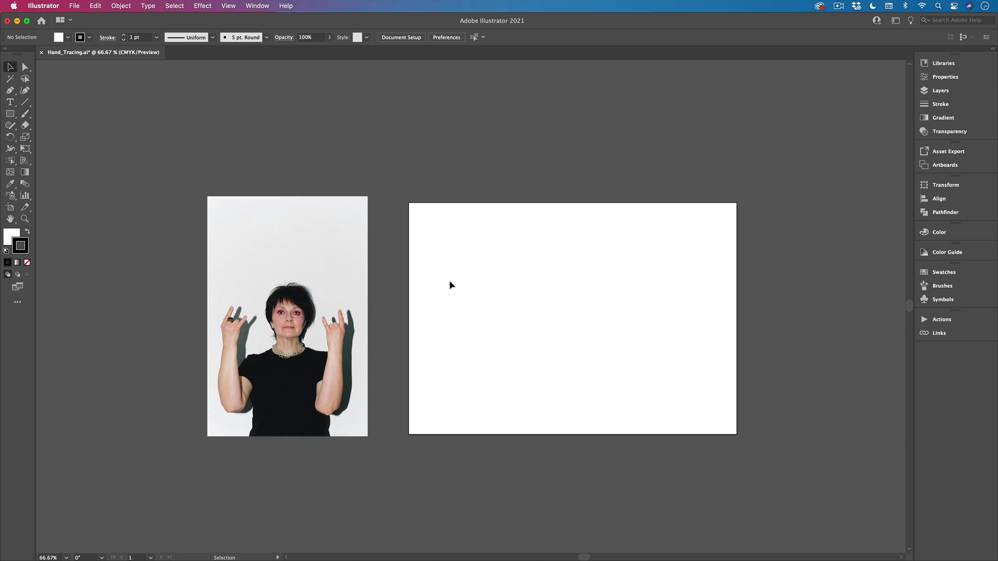
key(z)
click(333, 323)
click(483, 303)
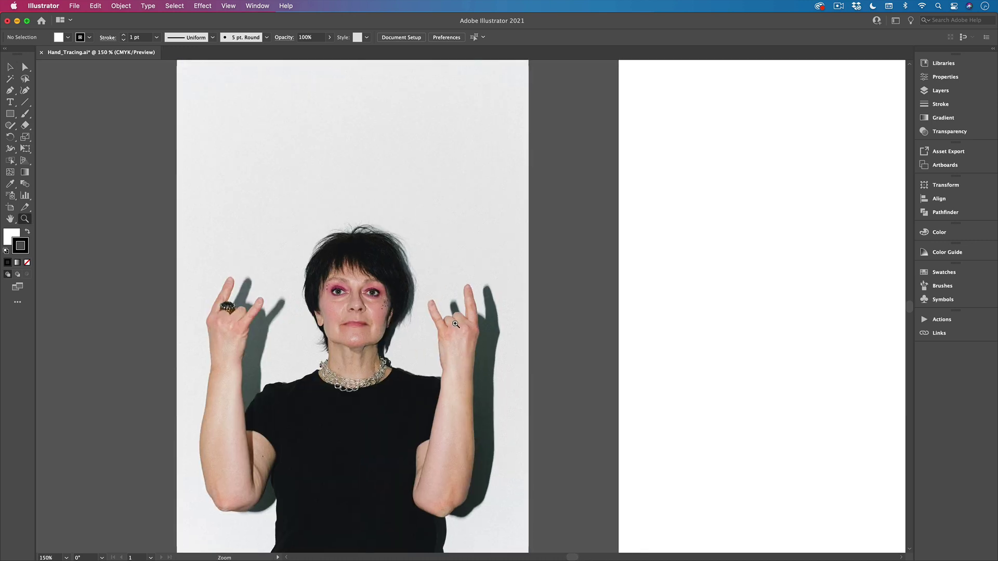
key(v)
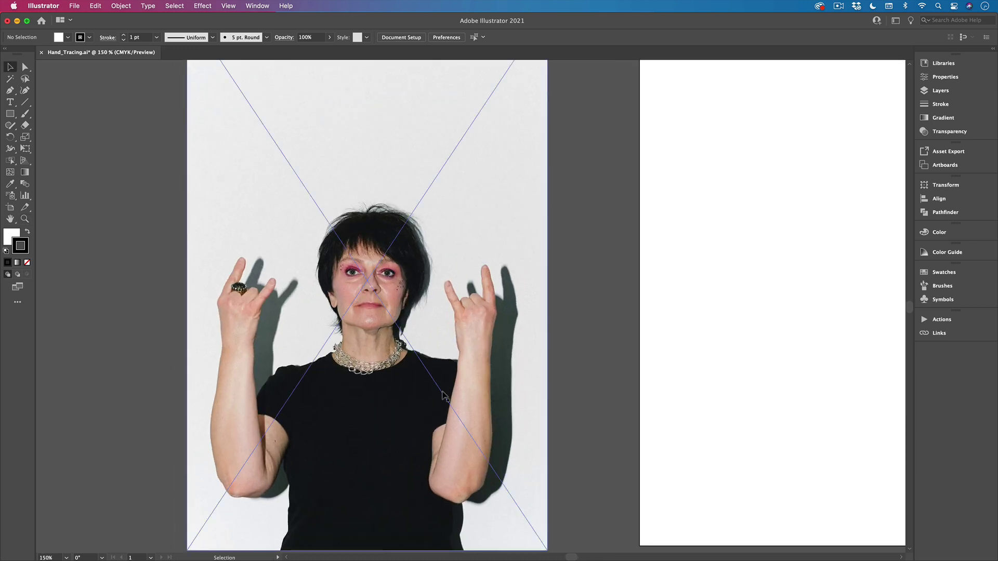
key(super+minus)
key(super+minus)
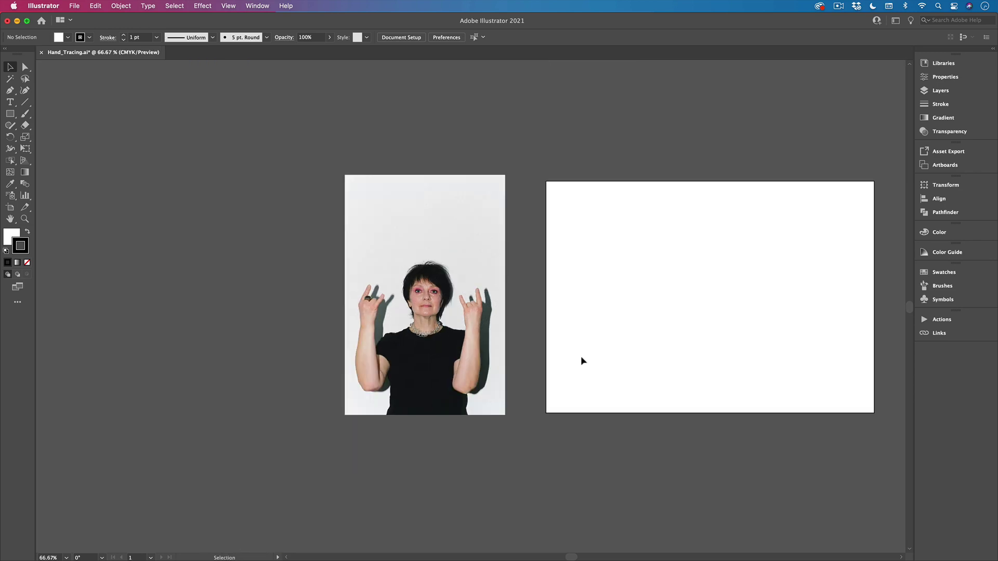
click(445, 314)
key(Delete)
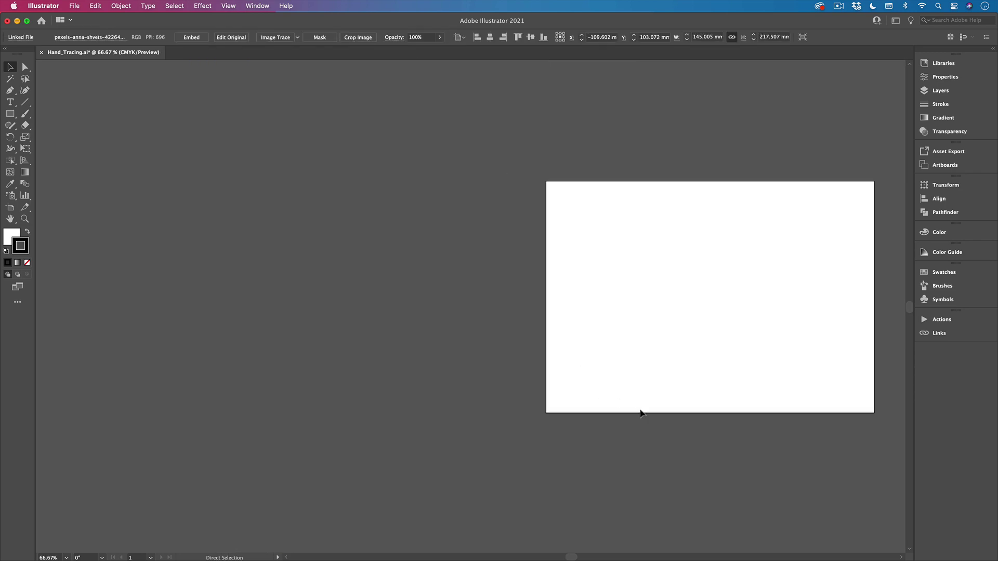
click(948, 94)
click(857, 84)
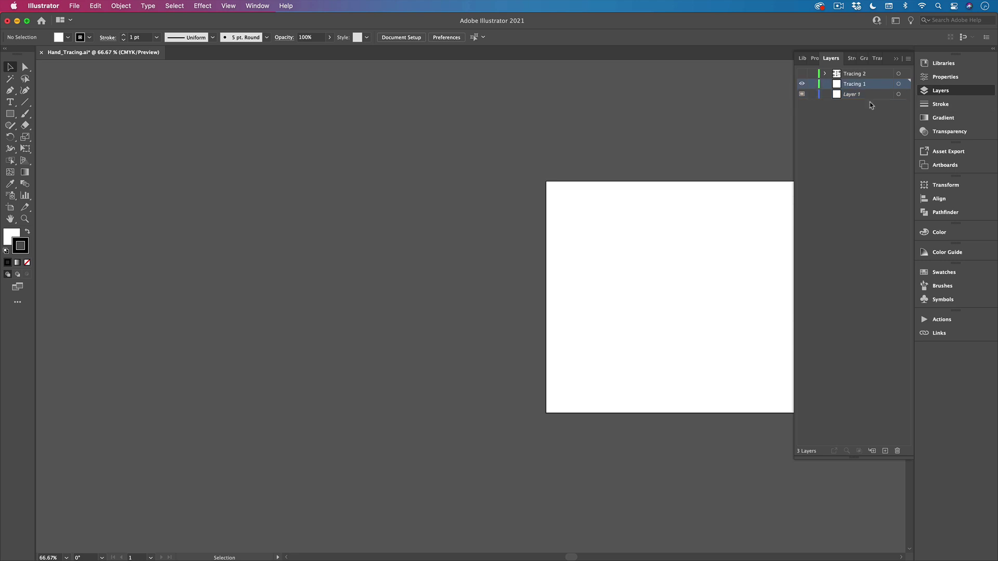
click(865, 95)
key(super+z)
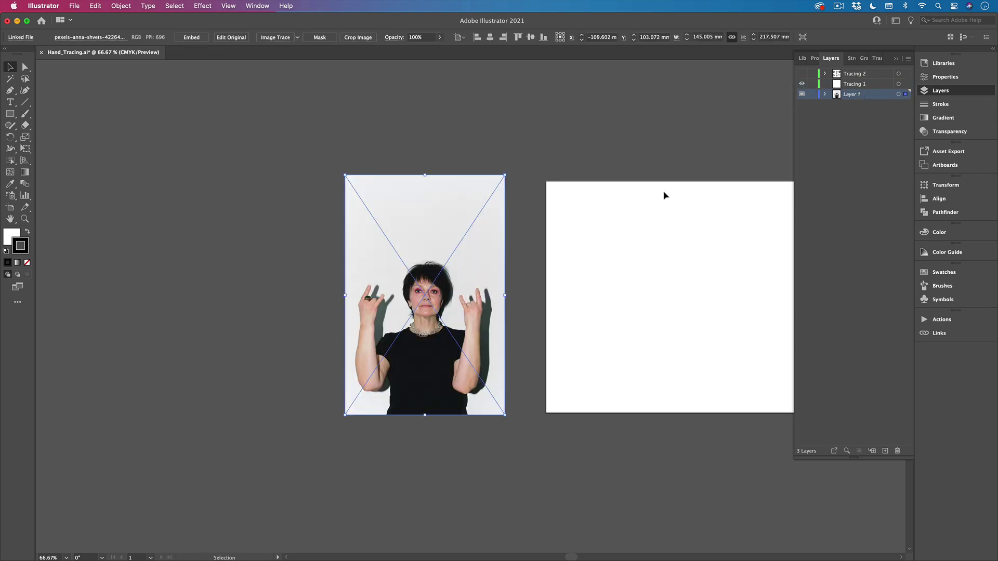
- Enlarge the photo proportionally to about 400 × 599 mm and place it over the artboard
click(699, 175)
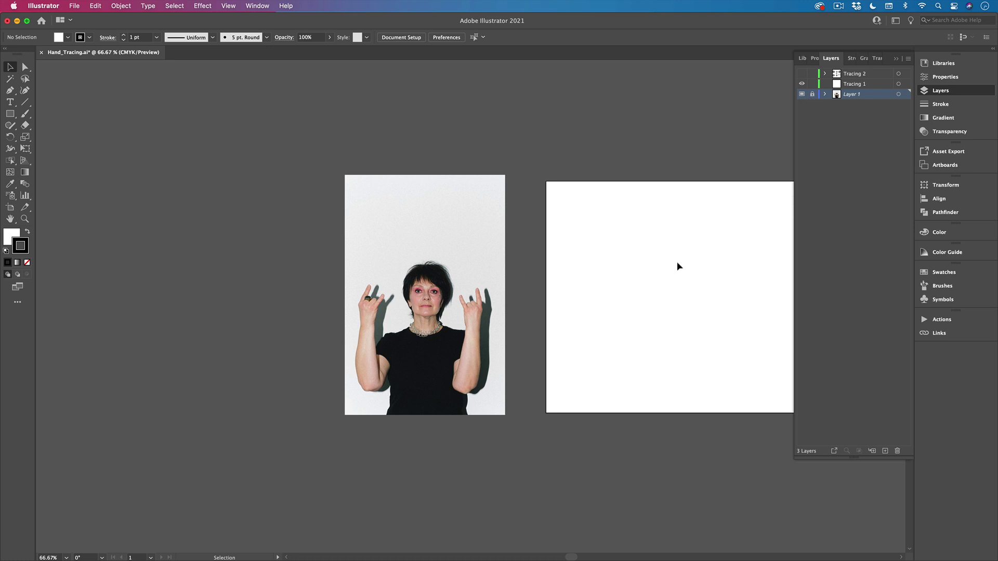
key(space)
drag(677, 266, 487, 257)
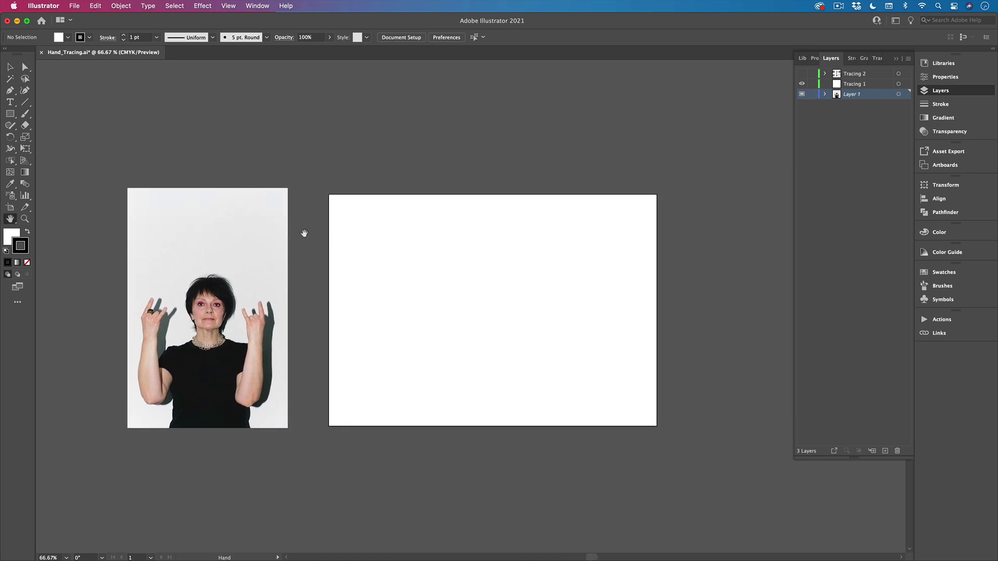
drag(206, 247, 556, 238)
drag(588, 288, 733, 281)
drag(622, 300, 482, 267)
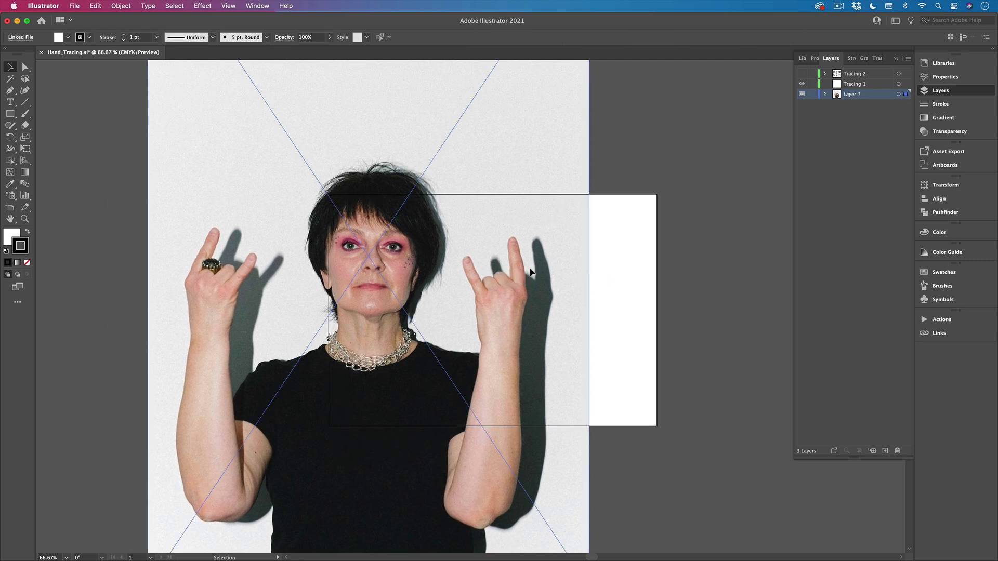
- Set the Layer 1 template to dim its images to 30%
double_click(884, 99)
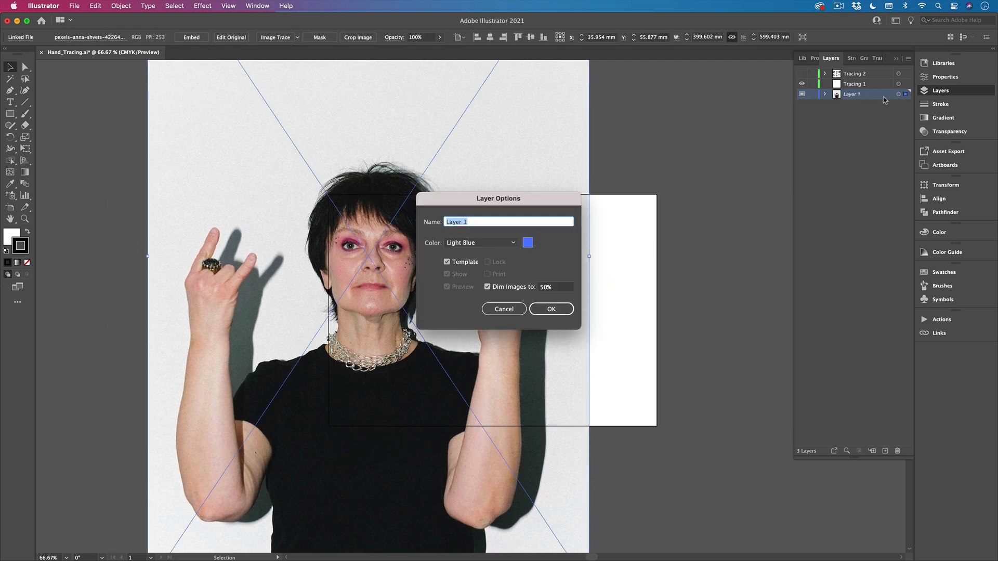
click(538, 288)
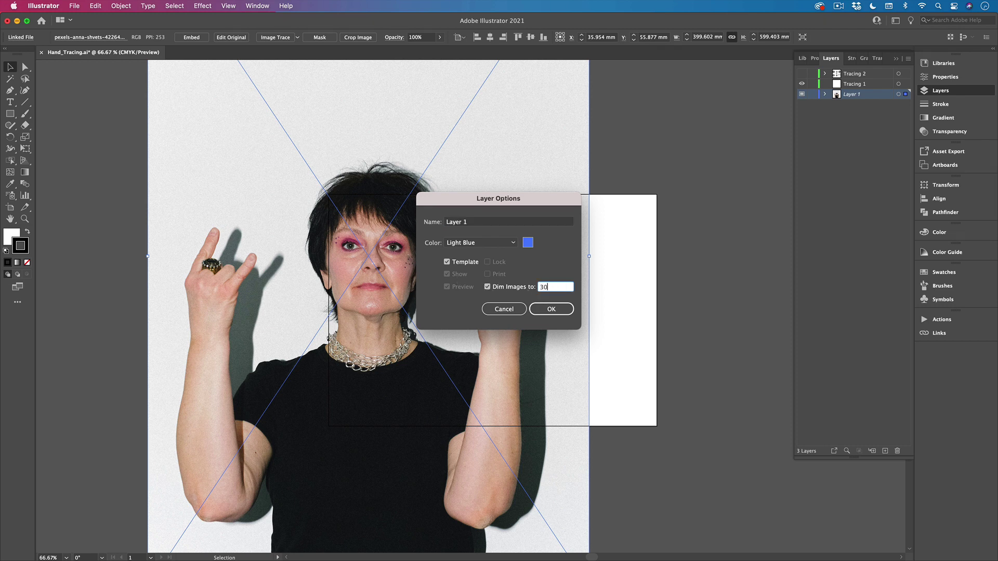
key(Tab)
click(551, 308)
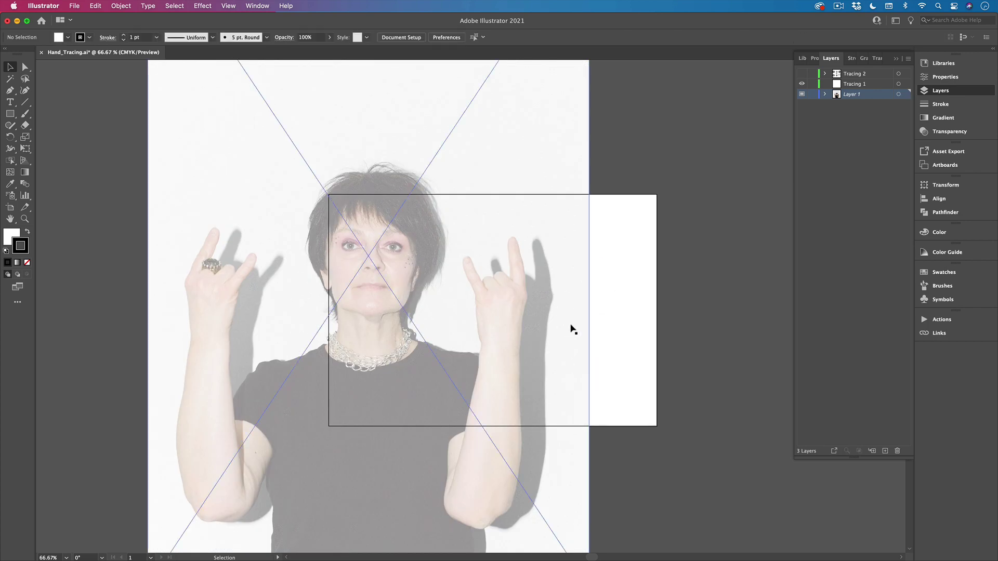
- On the Tracing 1 layer, start a Pen path with a downward curve across the wrist below the hand nearest the artboard's blank area
key(super+equal)
key(super+equal)
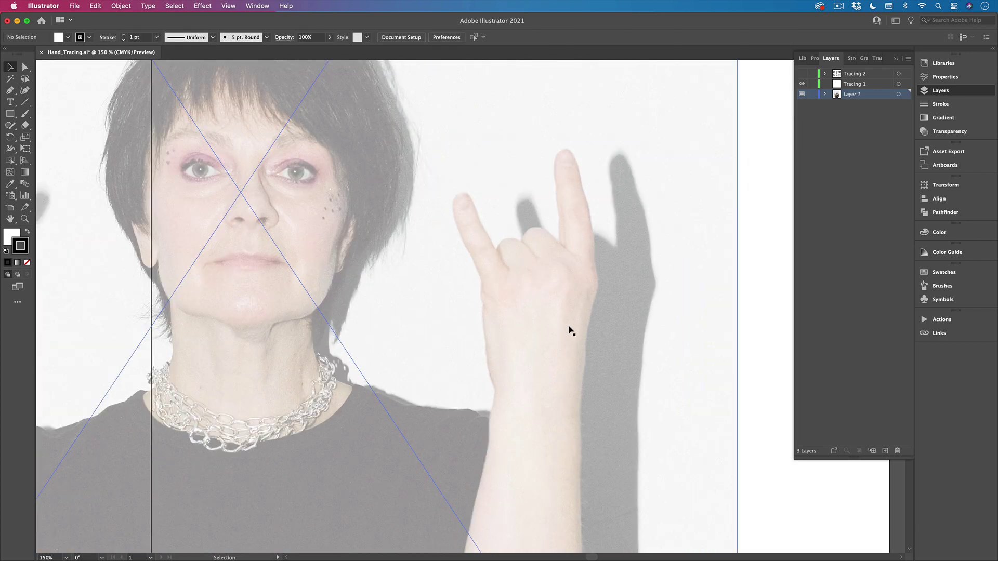
key(p)
click(860, 84)
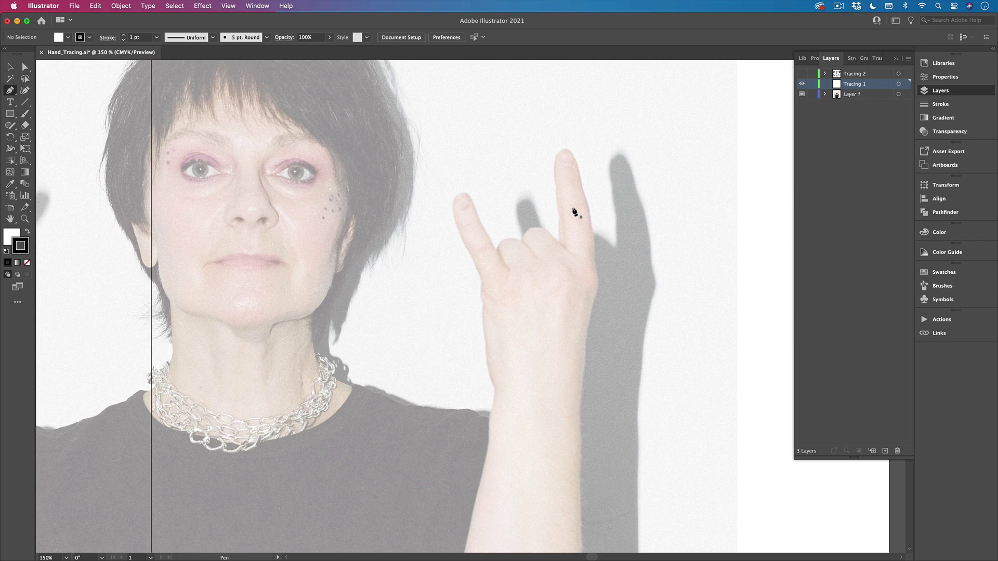
click(493, 402)
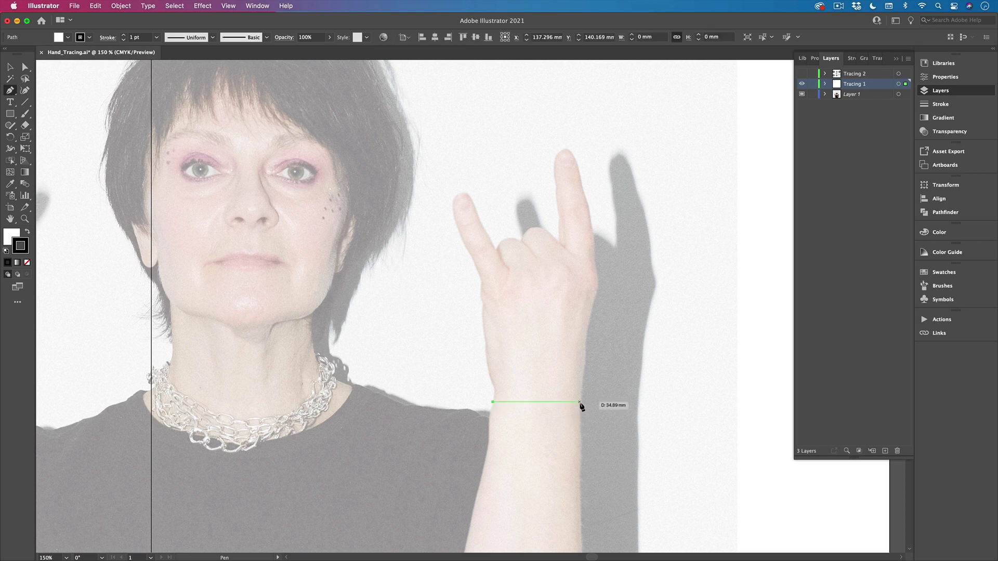
drag(579, 402, 612, 374)
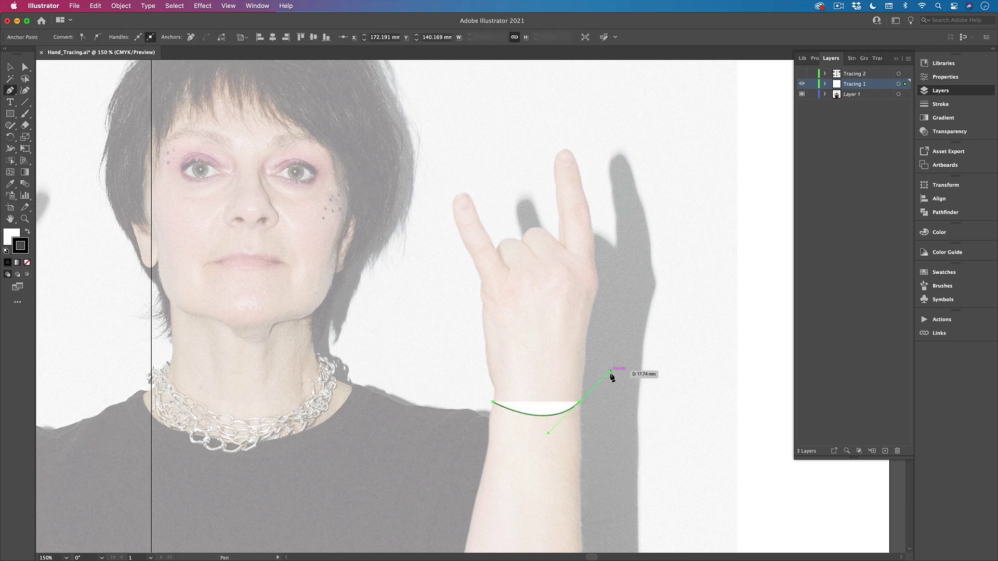
- Continue the path up the hand's outer edge, around the longer raised finger and the adjacent folded finger, with the fill set to none
drag(579, 402, 598, 285)
click(597, 284)
mouse_move(565, 148)
mouse_down()
mouse_move(575, 155)
mouse_move(550, 154)
mouse_up()
key(F6)
key(/)
drag(558, 241, 536, 260)
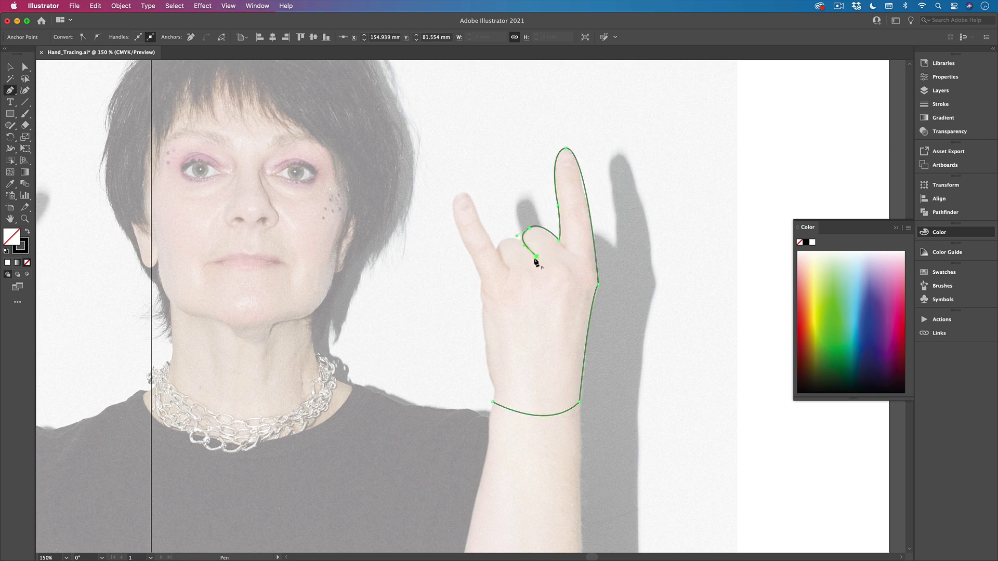
- Trace the opposite edge of the hand from the wrist up and around the shorter raised finger, ending in its inner crease
key(Escape)
click(495, 385)
drag(482, 282, 491, 238)
drag(459, 192, 478, 182)
drag(496, 252, 453, 245)
click(508, 269)
key(Escape)
- Draw a separate curved path over the second folded finger, between the shorter raised finger and the first knuckle
key(super+equal)
click(468, 251)
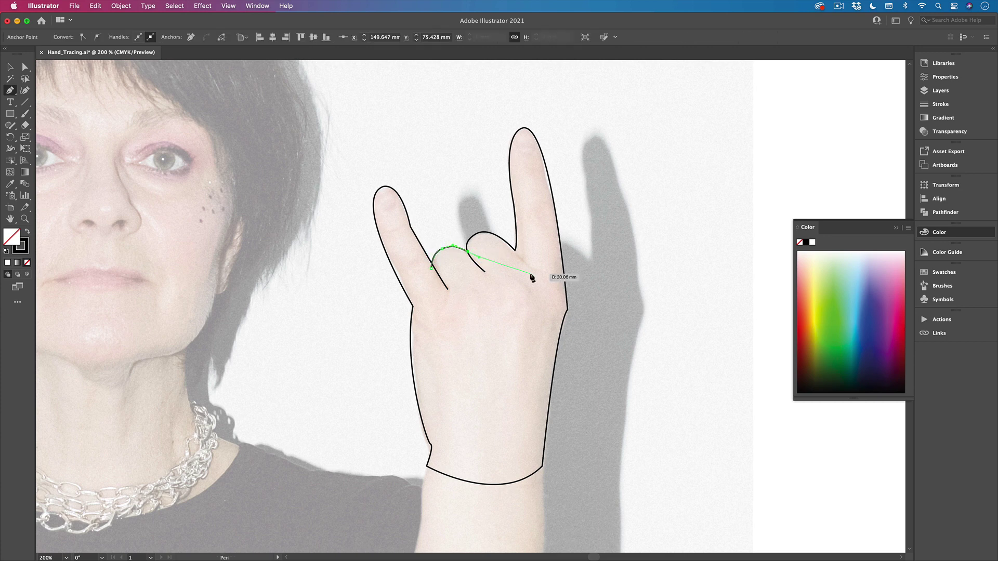
key(v)
click(587, 286)
- Adjust the hand outline's corner anchor on the thin inner side of the wrist with Direct Selection
key(super+minus)
key(super+minus)
drag(751, 372, 608, 289)
click(481, 230)
key(a)
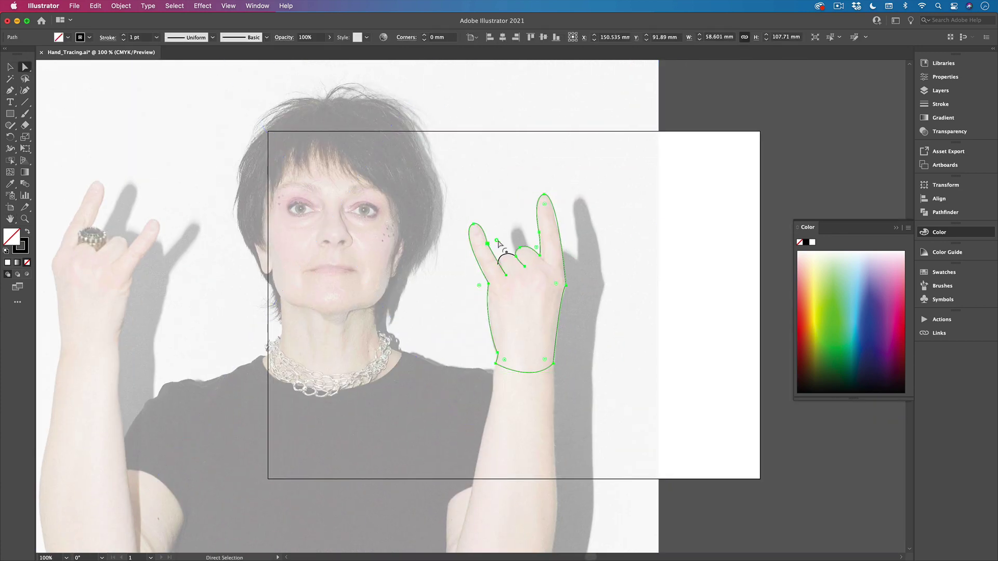
click(508, 369)
click(508, 369)
key(super+equal)
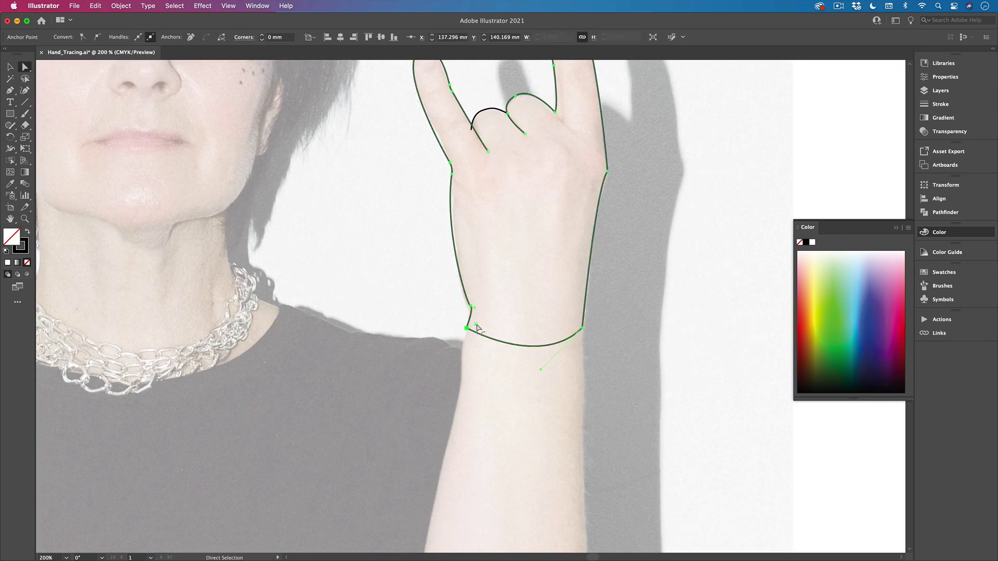
click(580, 327)
click(577, 338)
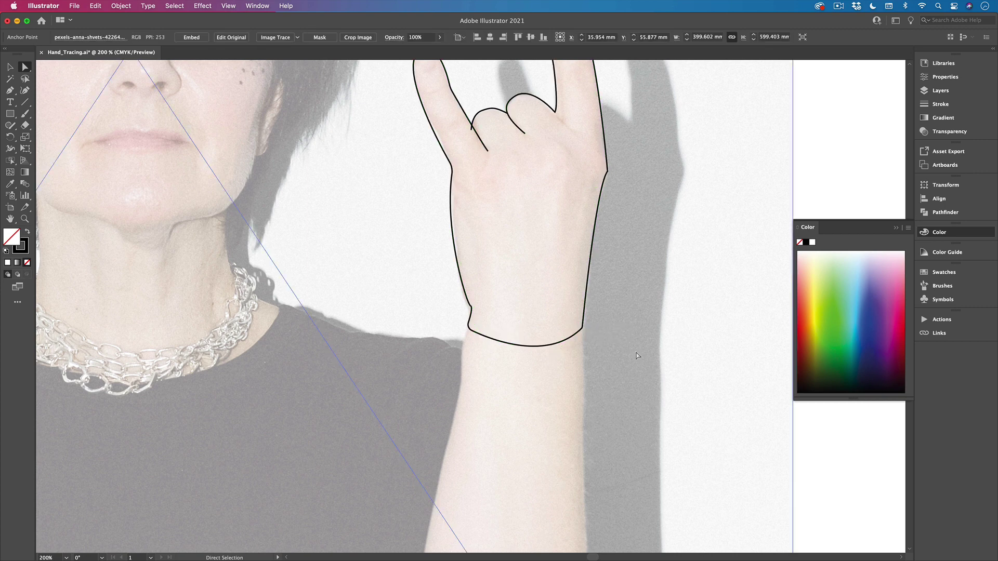
- Reposition the end anchors of the second folded finger's curve onto the outlines of the neighbouring fingers
scroll(445, 247, up, 5)
click(478, 228)
key(super+equal)
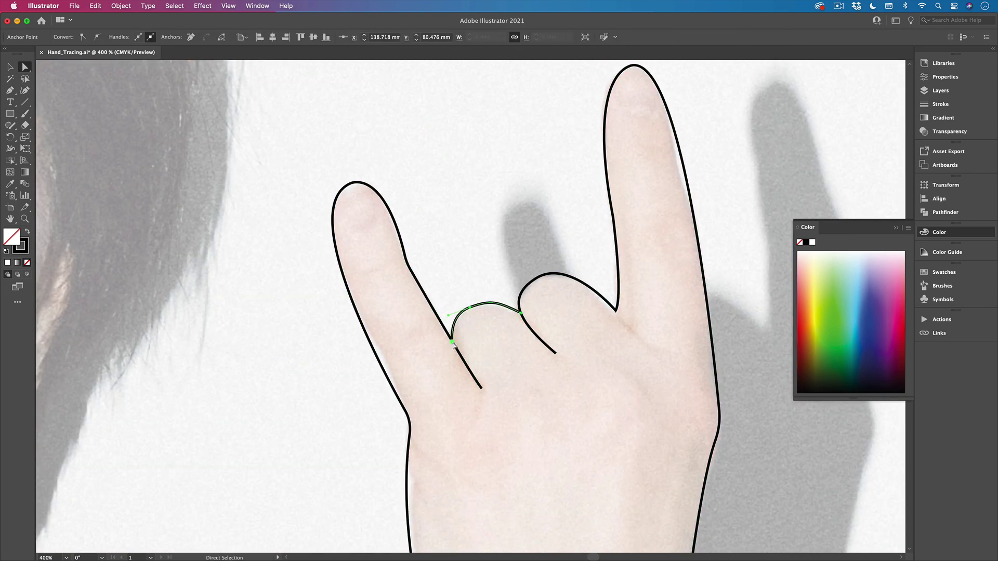
drag(487, 226, 495, 222)
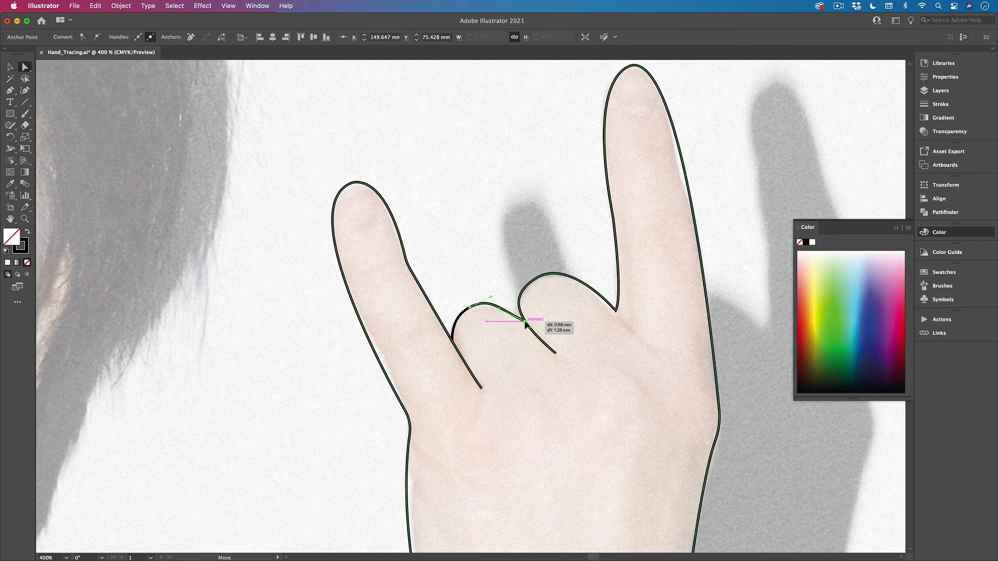
click(589, 346)
key(super+0)
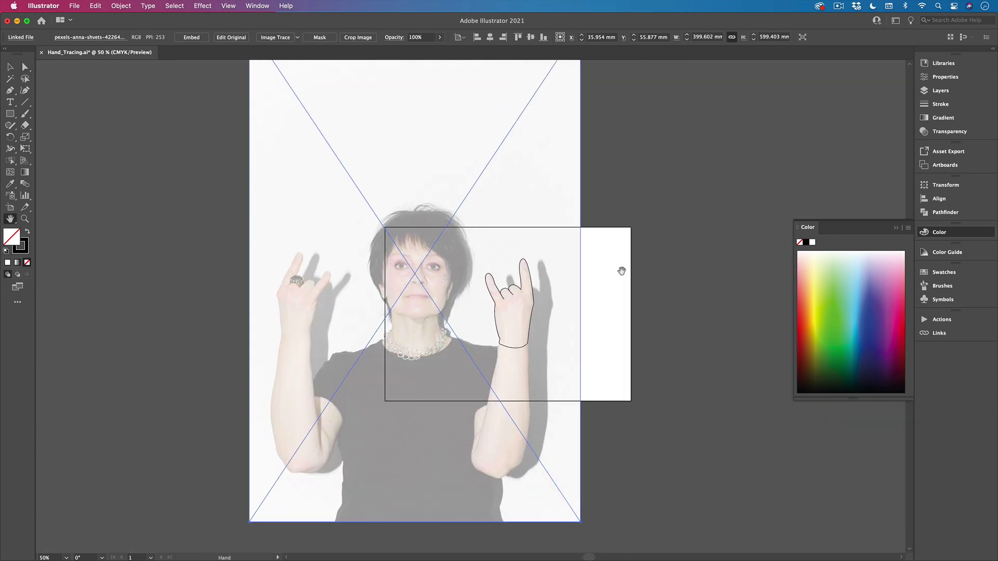
- Switch to the loyalty card document and inspect its black background, teal background and website text
click(690, 379)
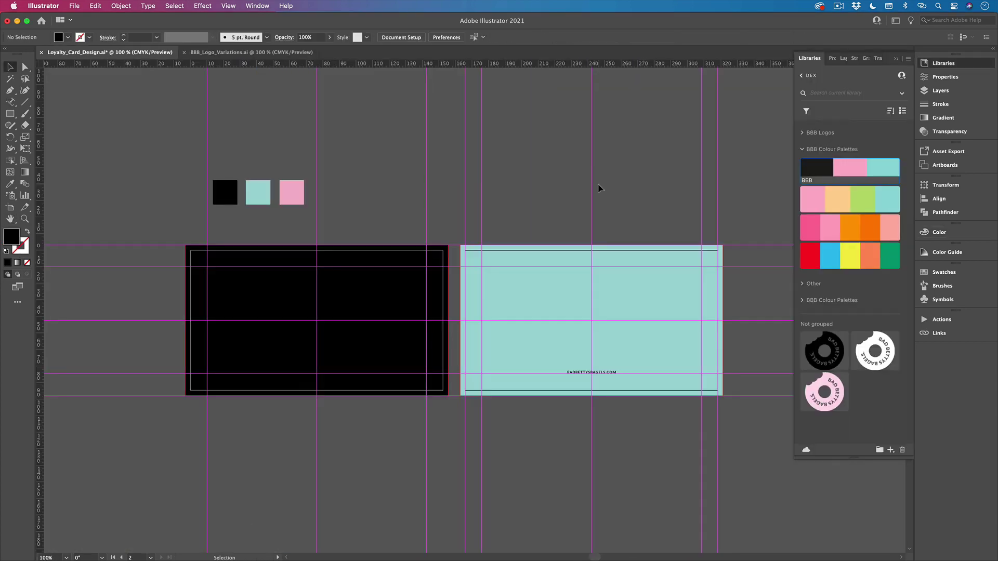
click(396, 313)
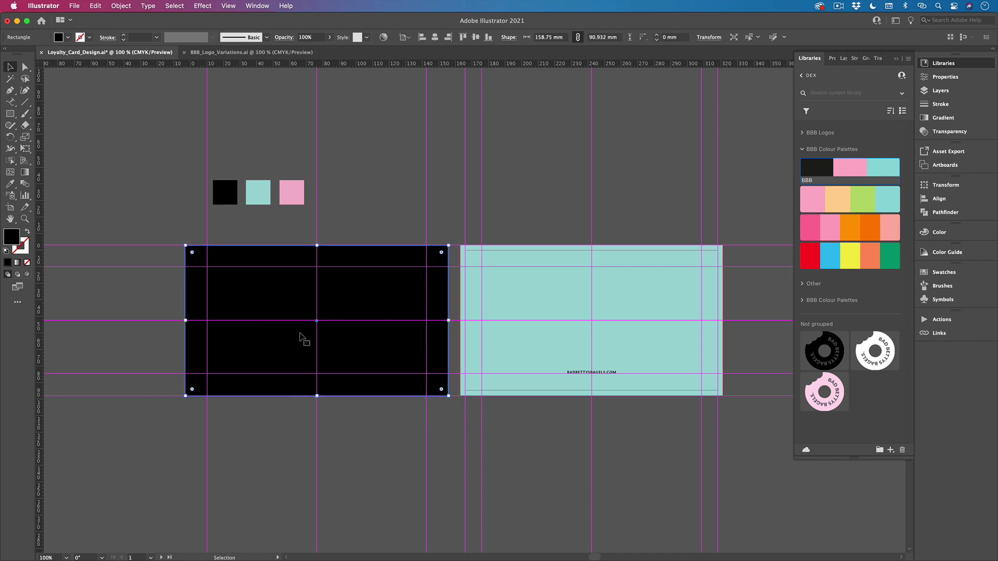
click(369, 196)
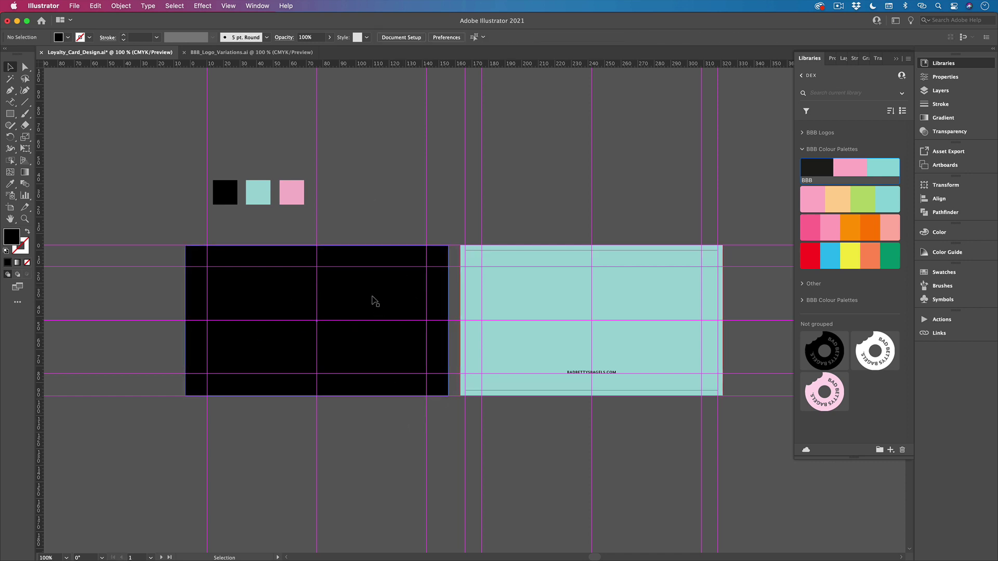
click(645, 304)
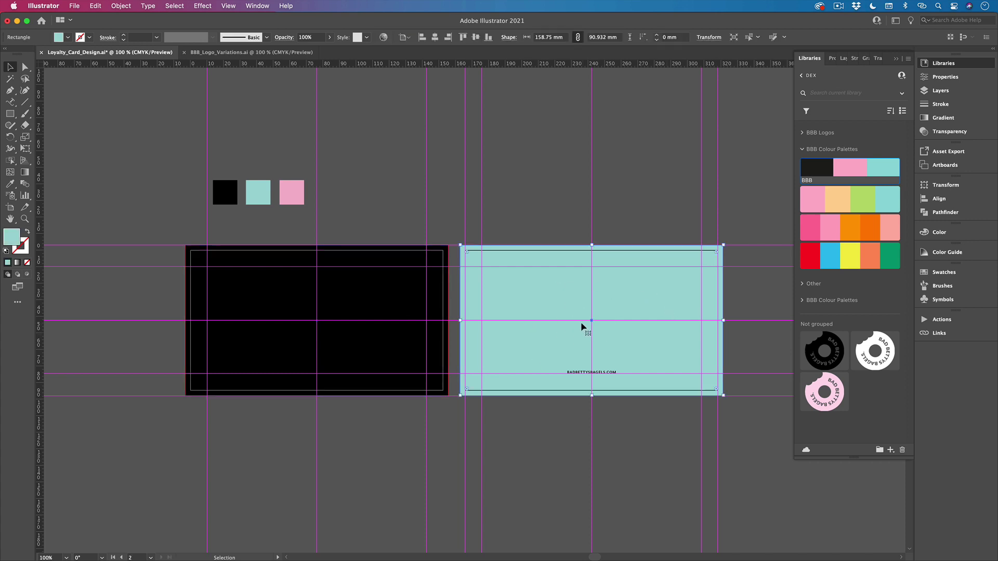
click(518, 237)
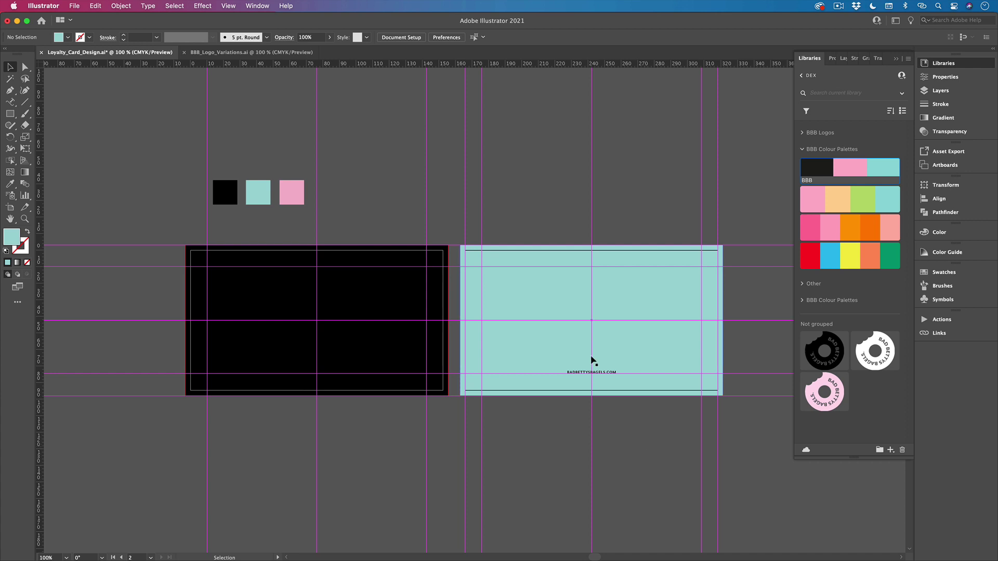
click(598, 374)
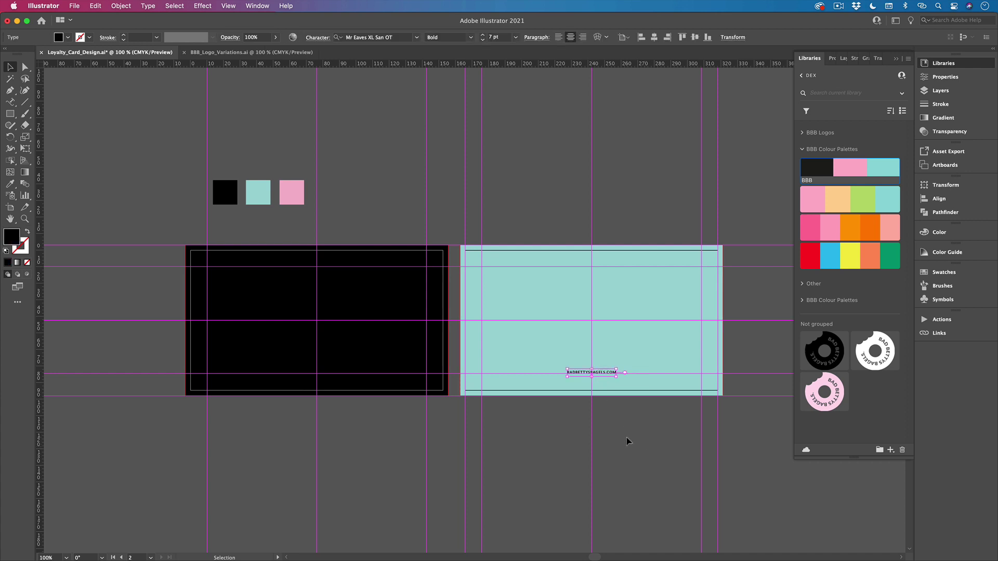
click(617, 441)
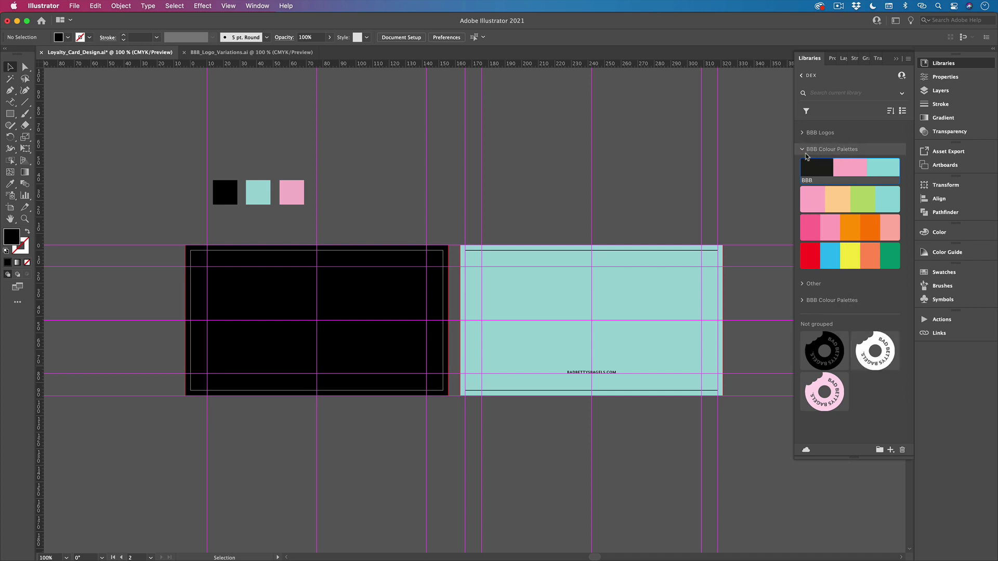
- Move the three ungrouped logo artworks into the BBB Logos group of the DEX library
click(802, 149)
click(802, 133)
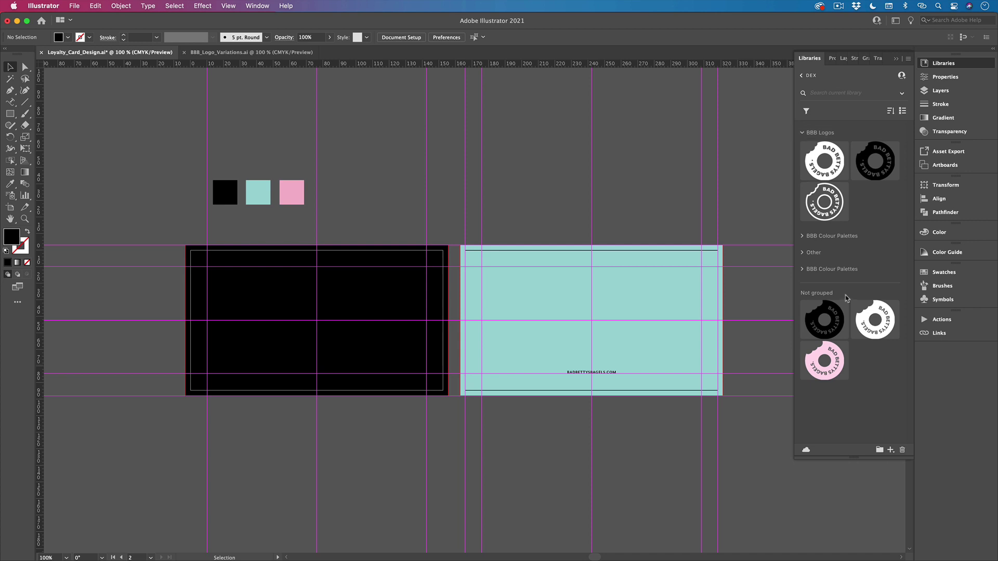
click(831, 315)
shift+click(841, 366)
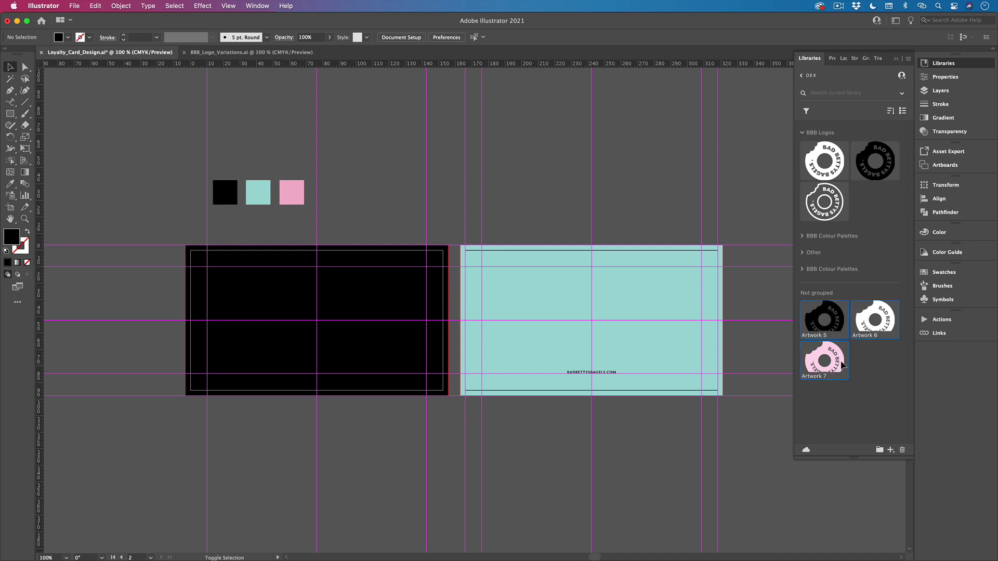
- Place Logo_White_2 from the BBB Logos library group near the middle of the black card, about 27 mm wide
drag(832, 322, 313, 310)
click(306, 227)
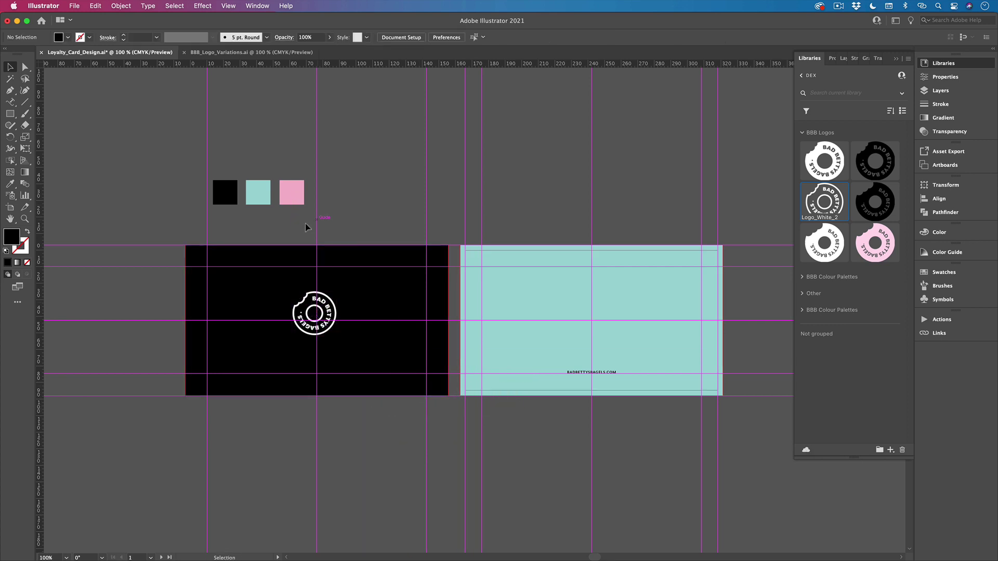
drag(288, 229, 336, 385)
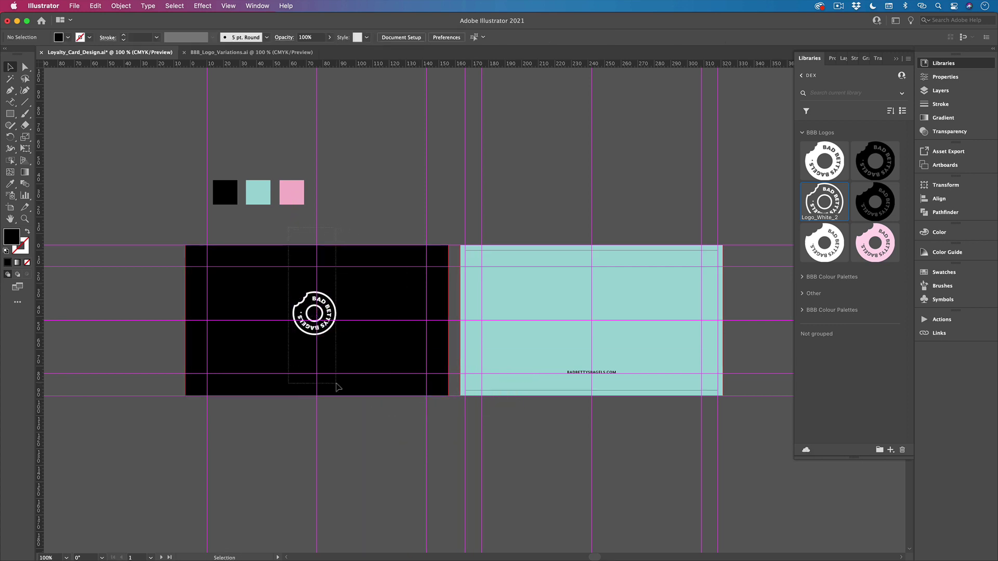
click(384, 214)
- Transfer the placed white logo from the Symbols layer to the Logo layer, keeping its position on the black card
click(314, 313)
click(940, 91)
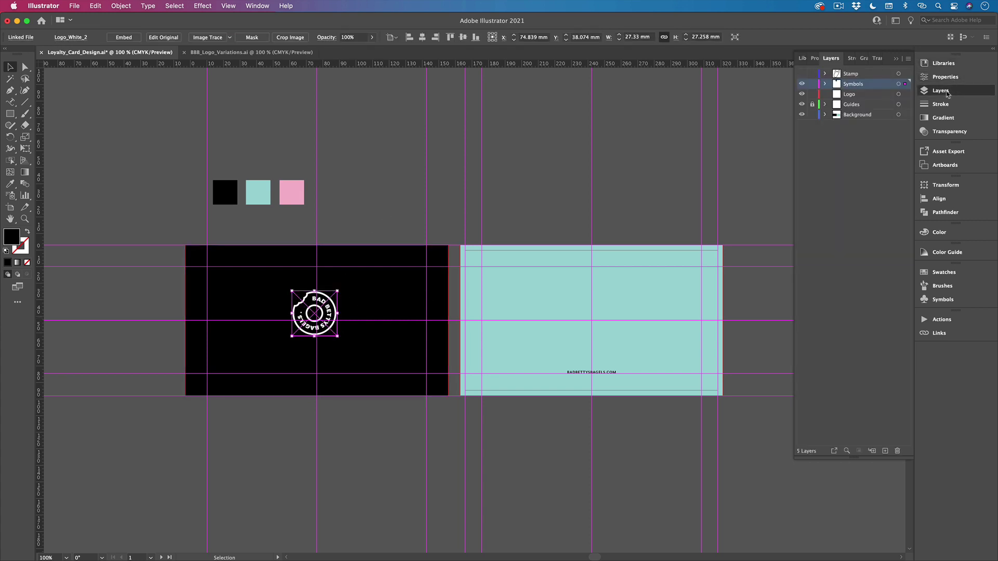
key(BackSpace)
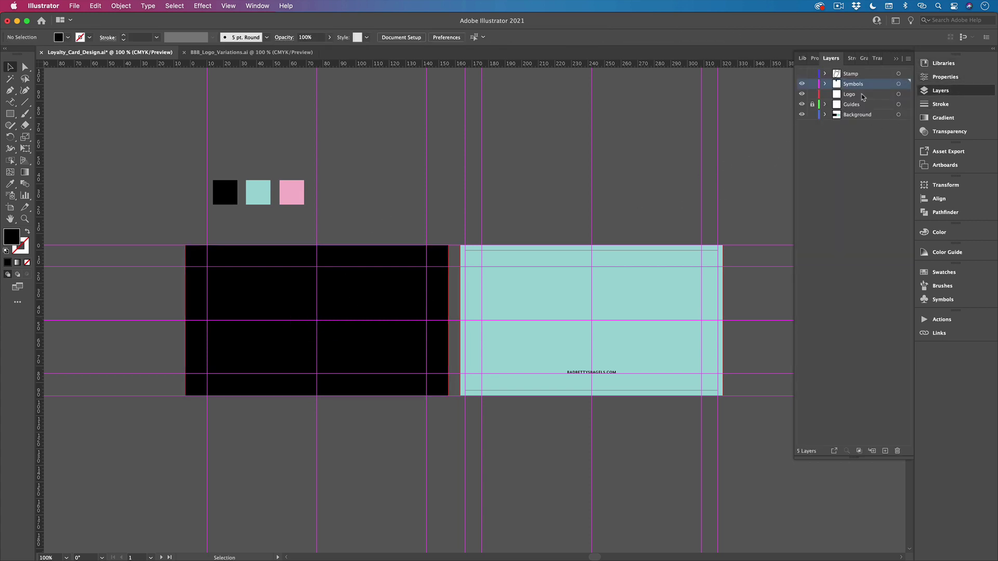
key(v)
key(super+z)
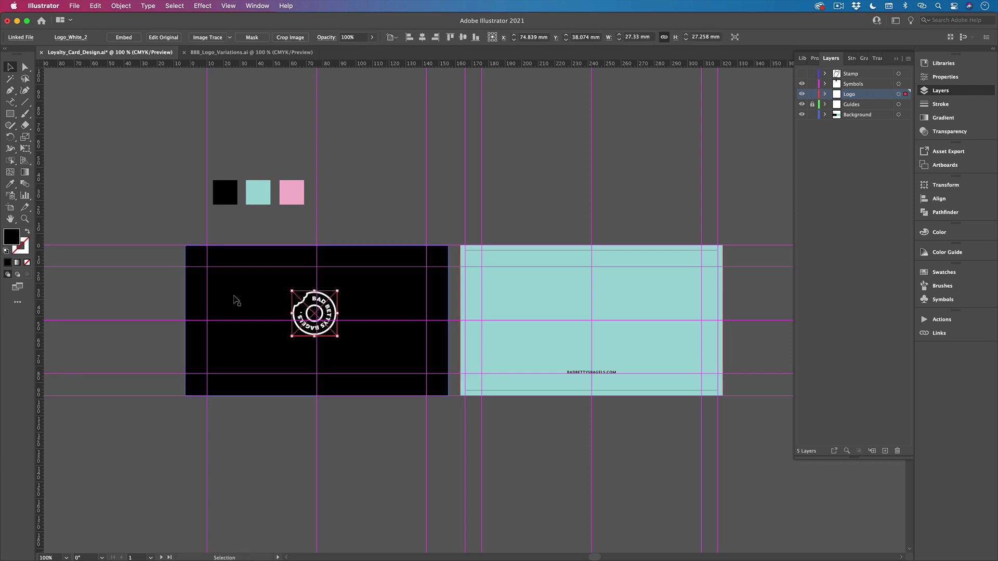
- Centre the white logo horizontally and vertically on the black card background
click(269, 228)
drag(269, 227, 353, 385)
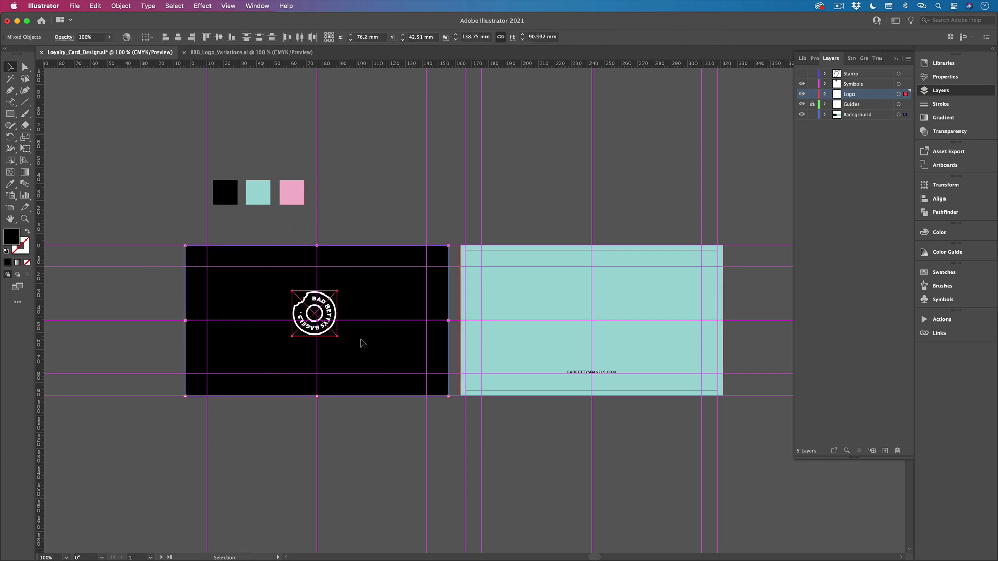
click(178, 37)
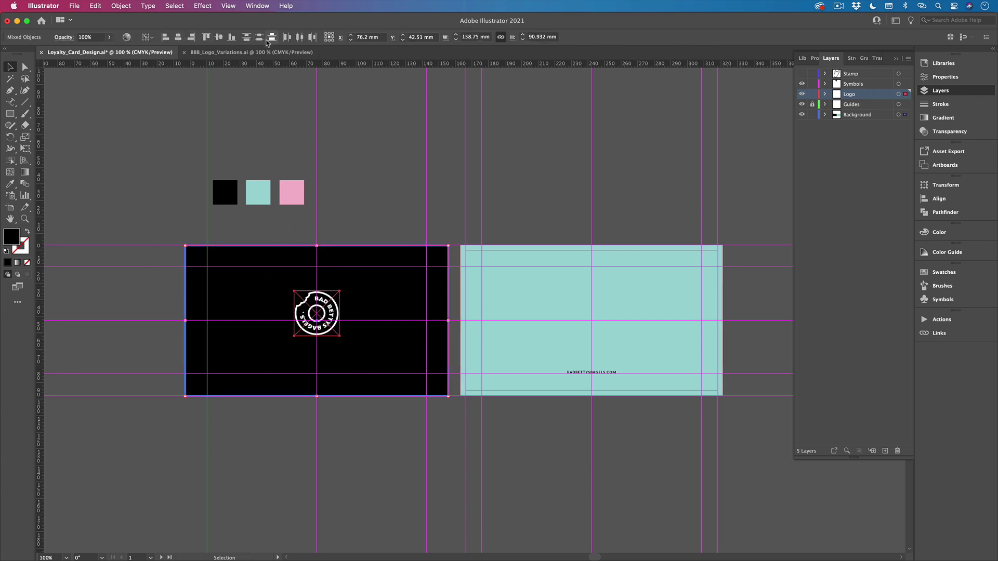
click(218, 37)
click(385, 215)
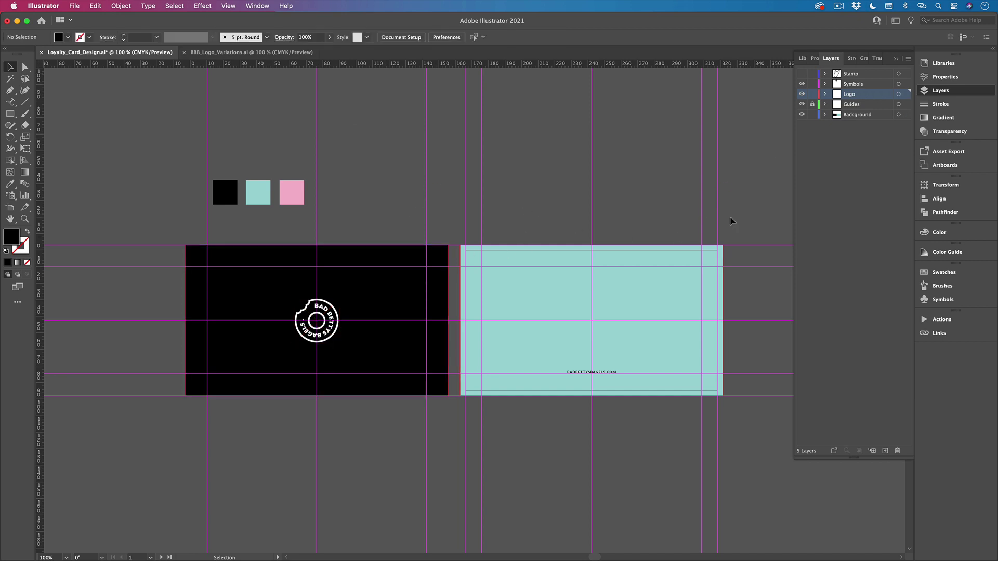
- Place the bagel graphic Shape from the library's Other group on the teal card, scaled to about 21 mm wide
drag(731, 221, 617, 218)
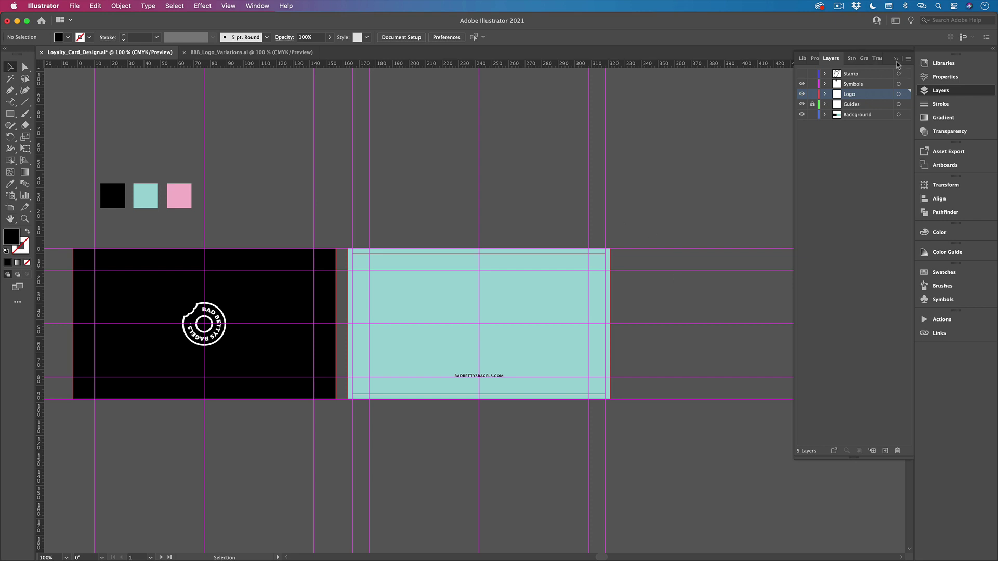
click(896, 59)
click(948, 60)
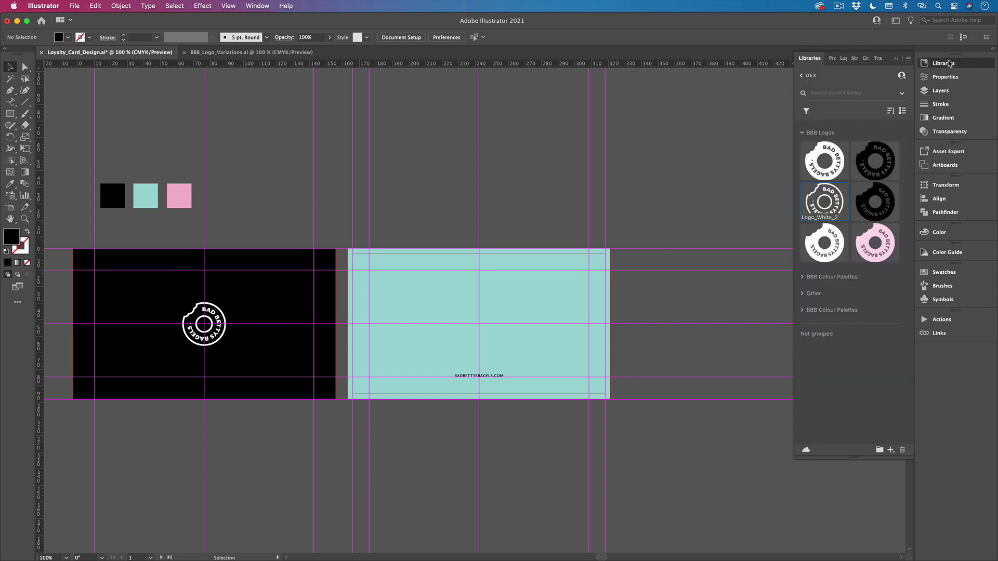
click(802, 133)
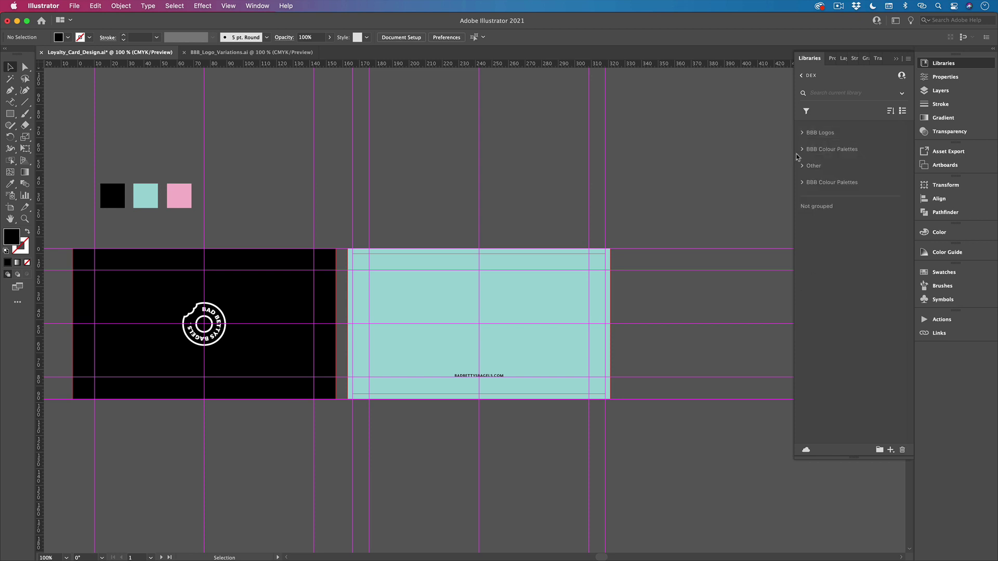
click(803, 167)
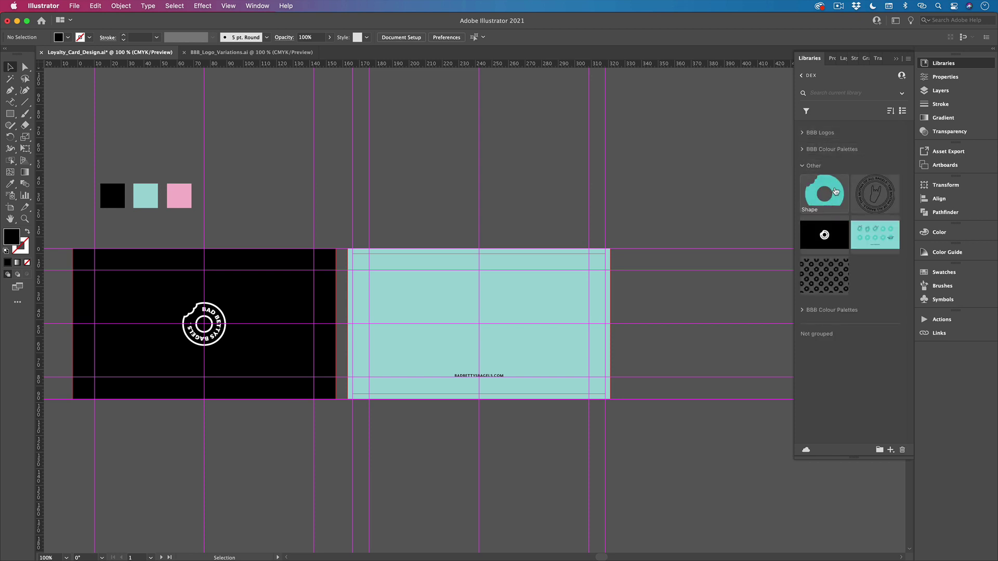
click(841, 193)
drag(842, 193, 388, 280)
click(386, 272)
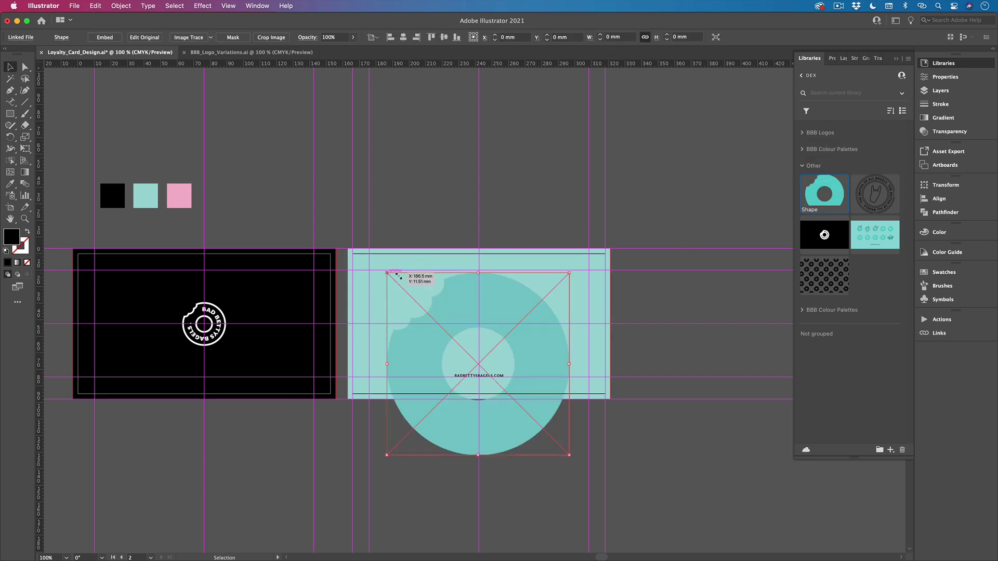
drag(569, 273, 495, 347)
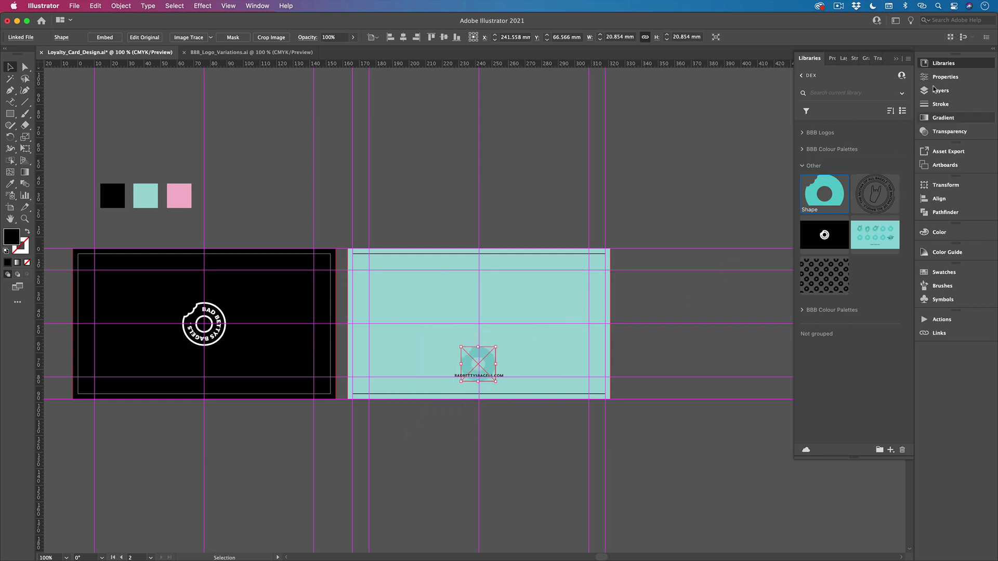
click(802, 76)
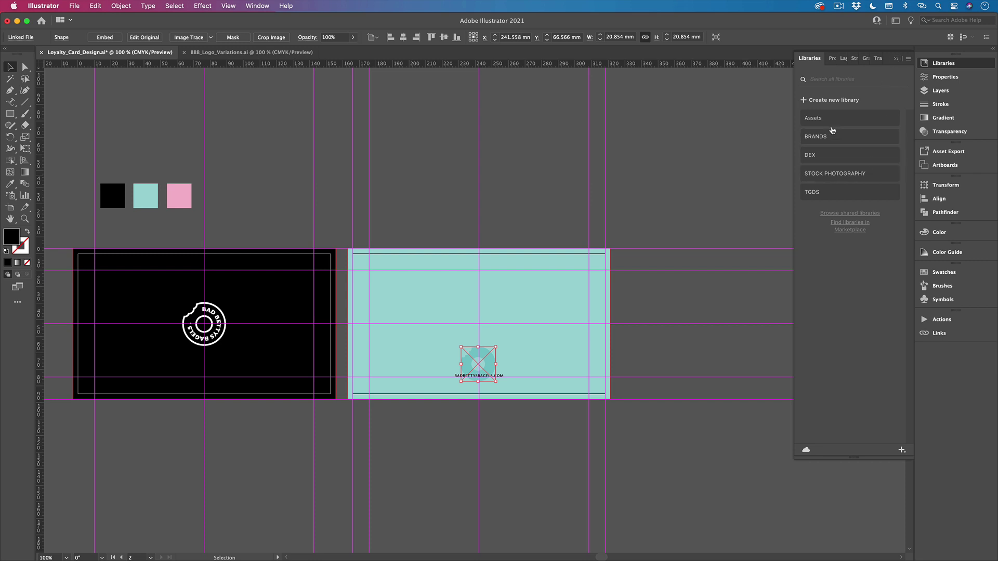
click(825, 155)
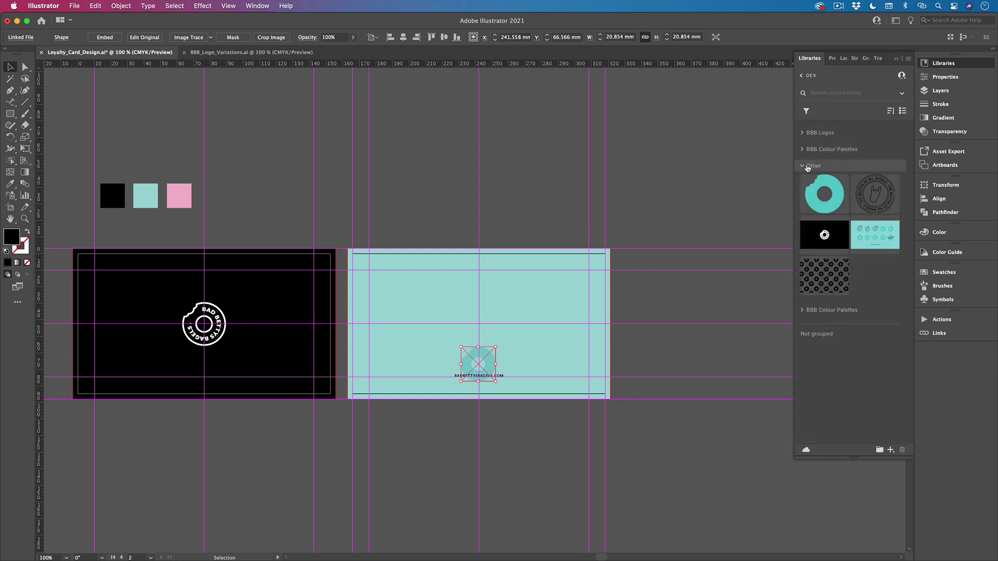
click(802, 166)
- Transfer the small teal bagel shape to the Symbols layer, keeping its position on the card
key(a)
key(Delete)
key(v)
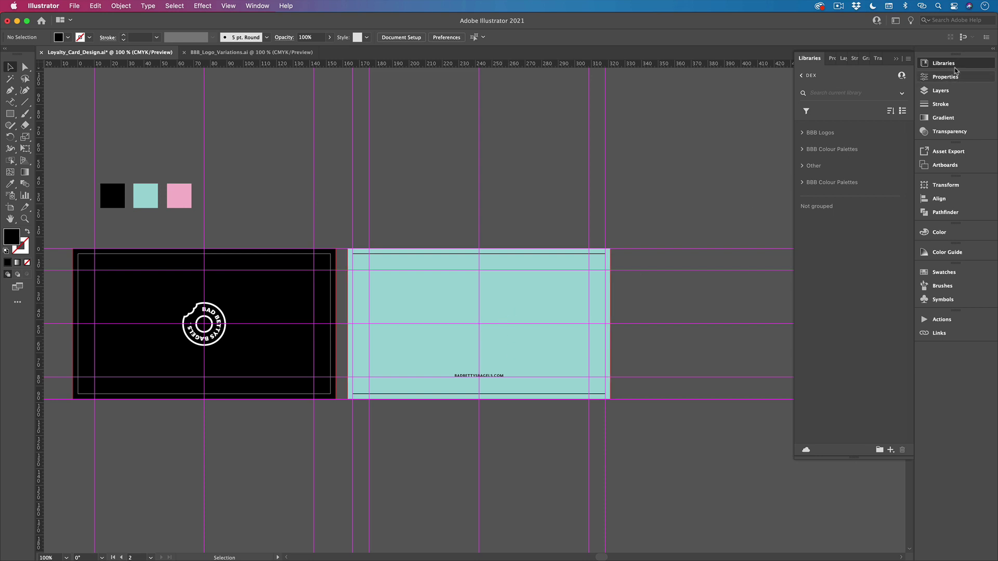
click(949, 92)
click(867, 82)
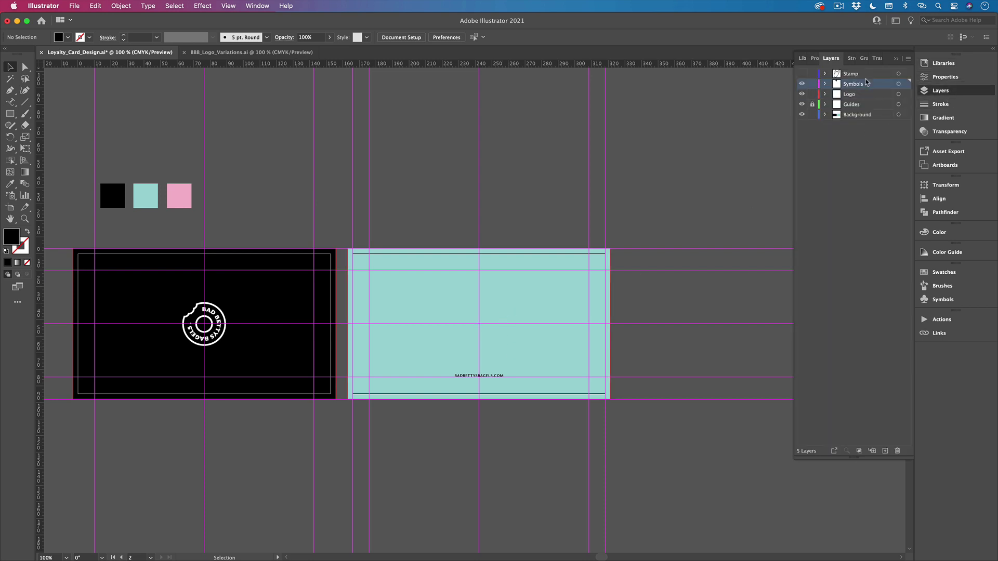
key(super+z)
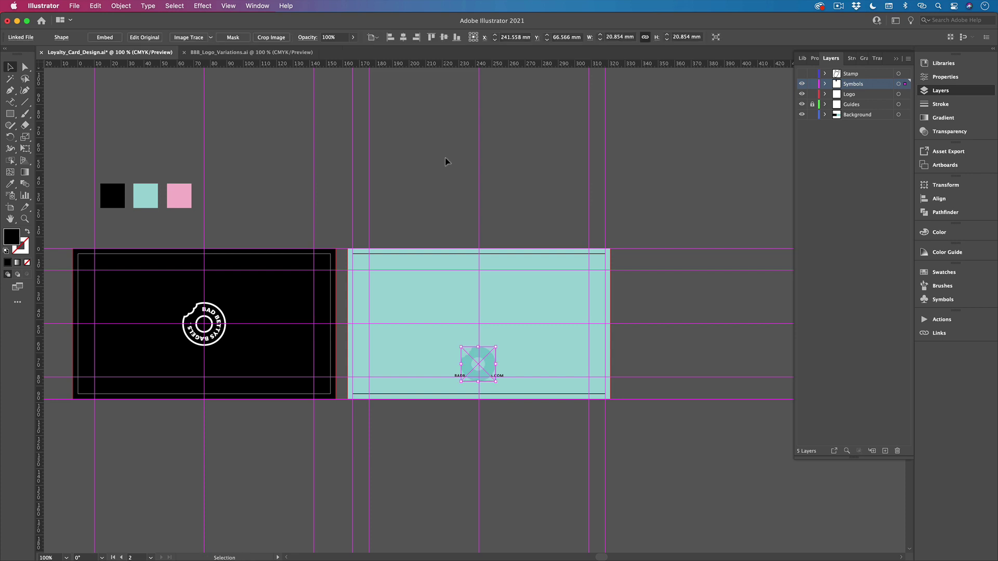
- Move the bagel shape to the teal card's upper left and duplicate it into a row of five, about 29 mm apart
drag(481, 358, 452, 292)
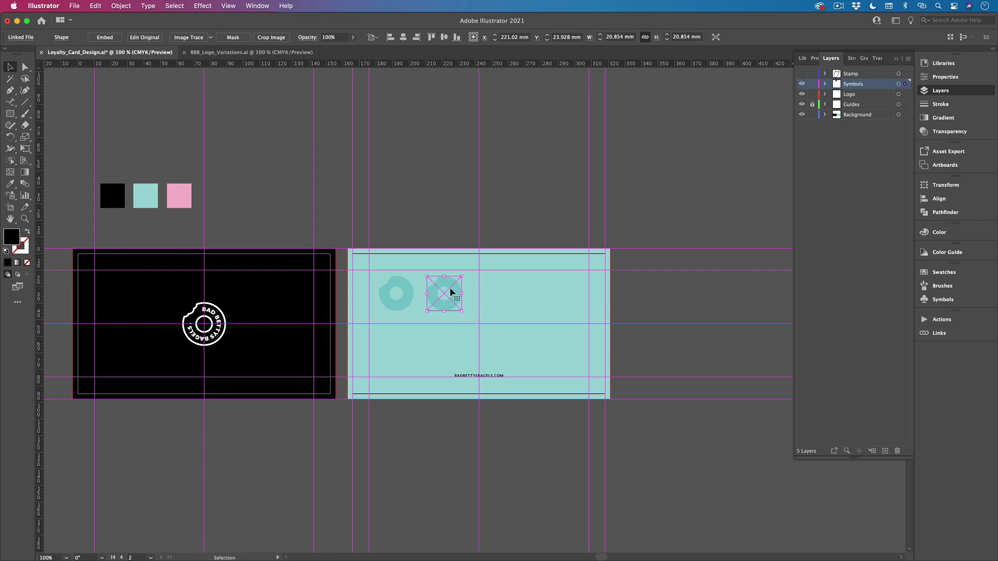
key(super+d)
key(super+d)
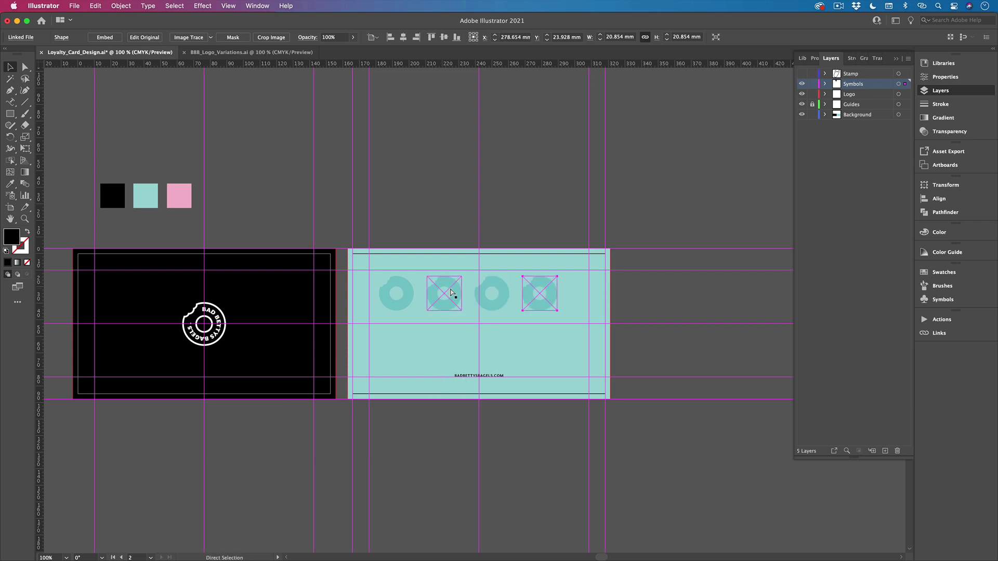
key(super+d)
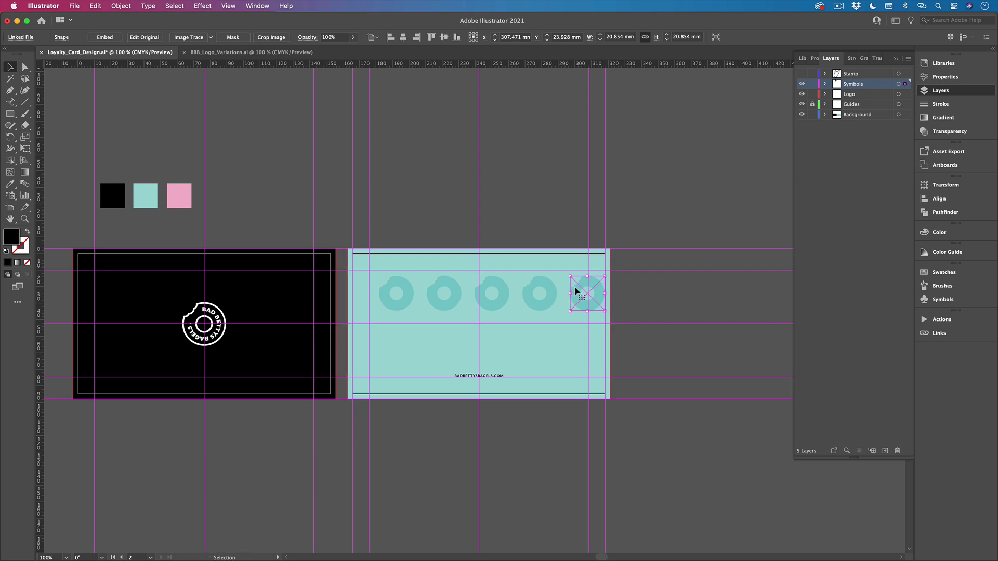
- Group all five bagel shapes in the row on the teal card
shift+click(535, 297)
shift+click(483, 297)
shift+click(441, 299)
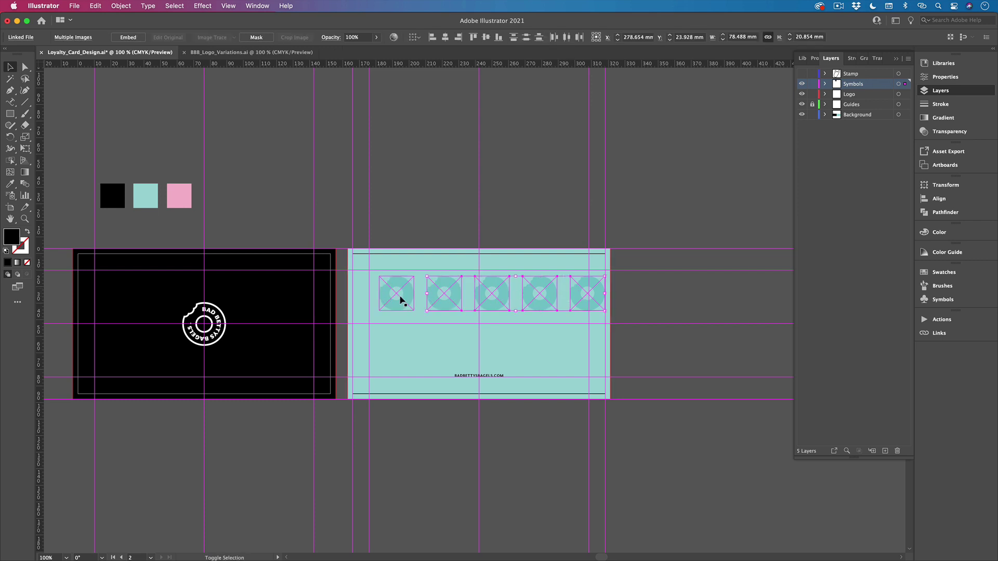
shift+click(401, 300)
key(super+g)
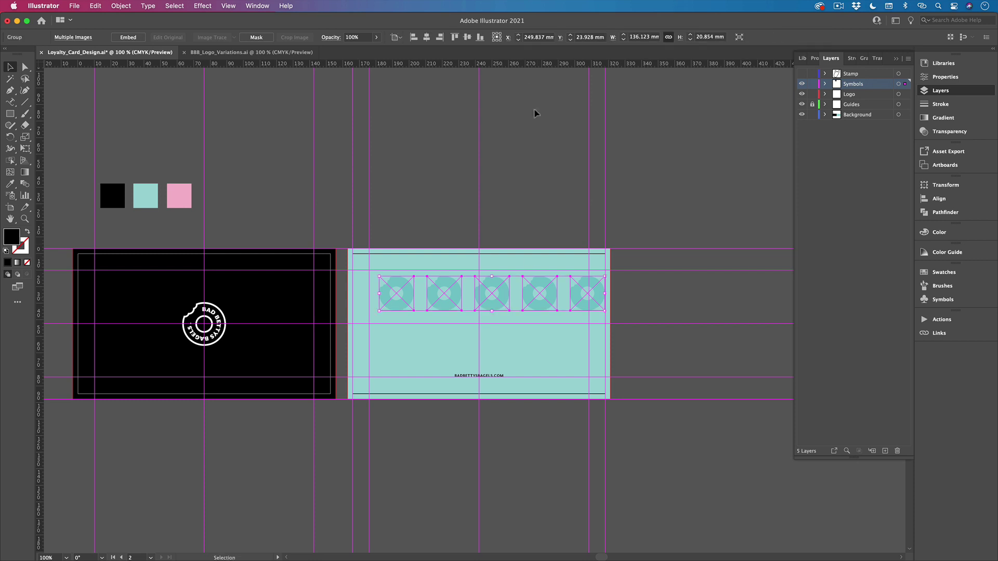
- Centre the grouped bagel row horizontally and vertically on the teal card's artboard
click(426, 37)
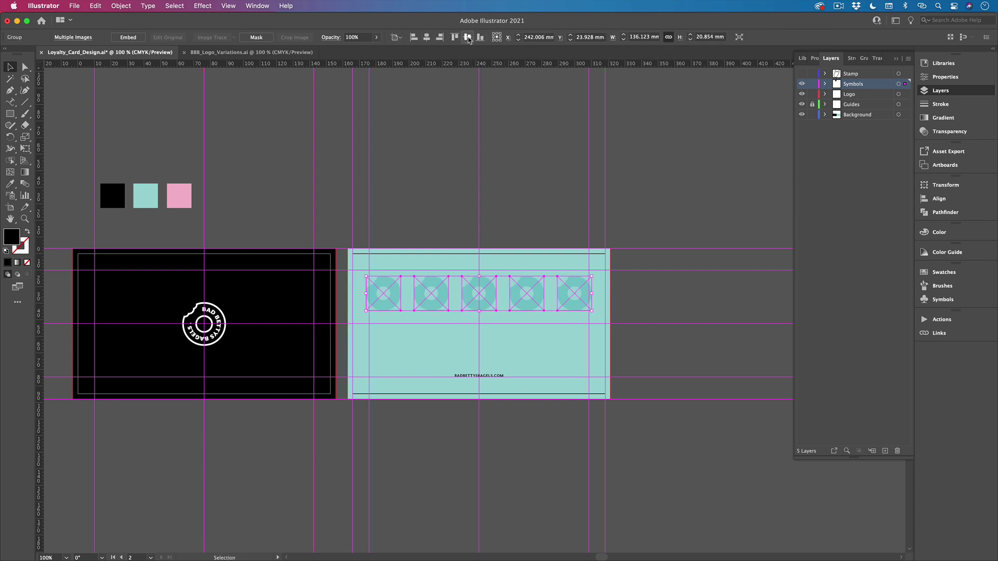
click(466, 37)
click(569, 166)
click(568, 333)
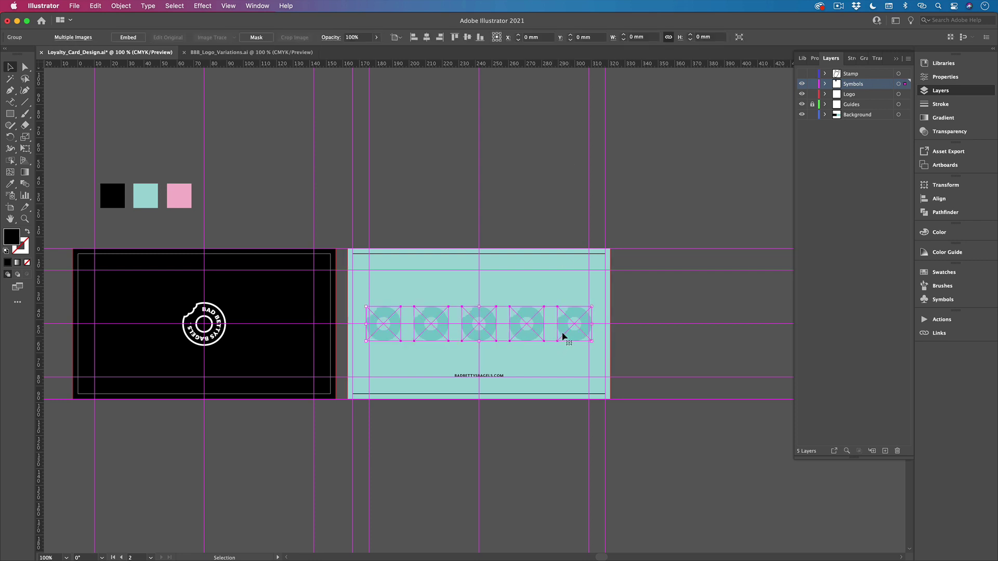
- Move the bagel row up to about Y 28 mm and place a copy of it about 27 mm below as a second row
drag(560, 340, 559, 329)
key(shift+Up)
key(shift+Up)
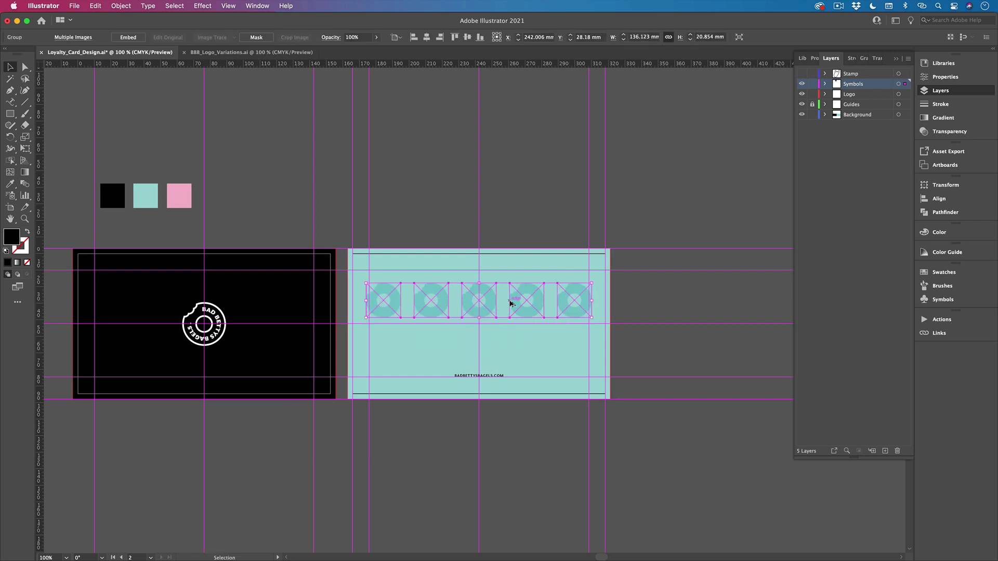
drag(511, 303, 510, 345)
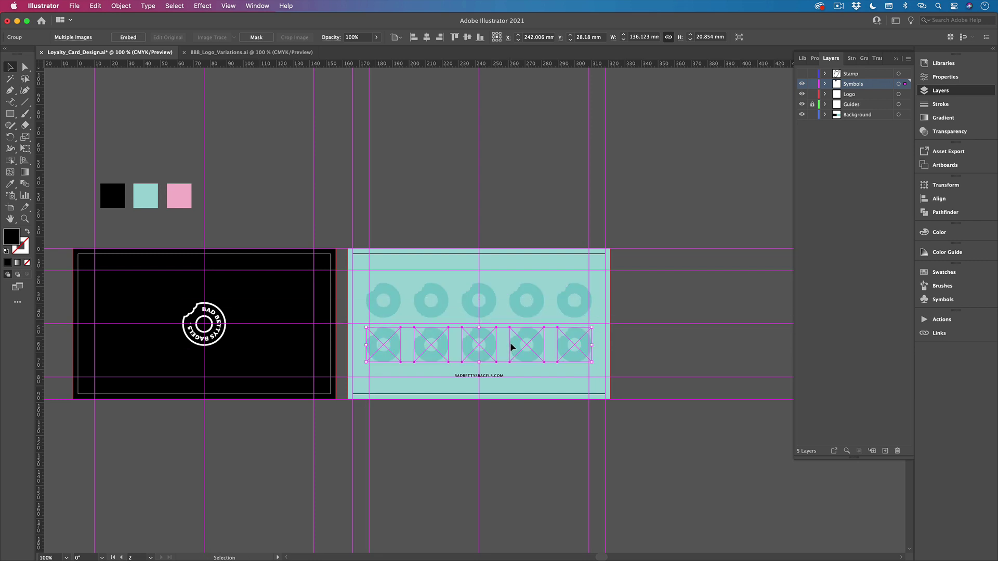
- Move both bagel rows up together until the upper row meets the teal card's upper guide, at about Y 34 mm
shift+click(479, 297)
key(shift+Up)
key(shift+Up)
key(shift+Up)
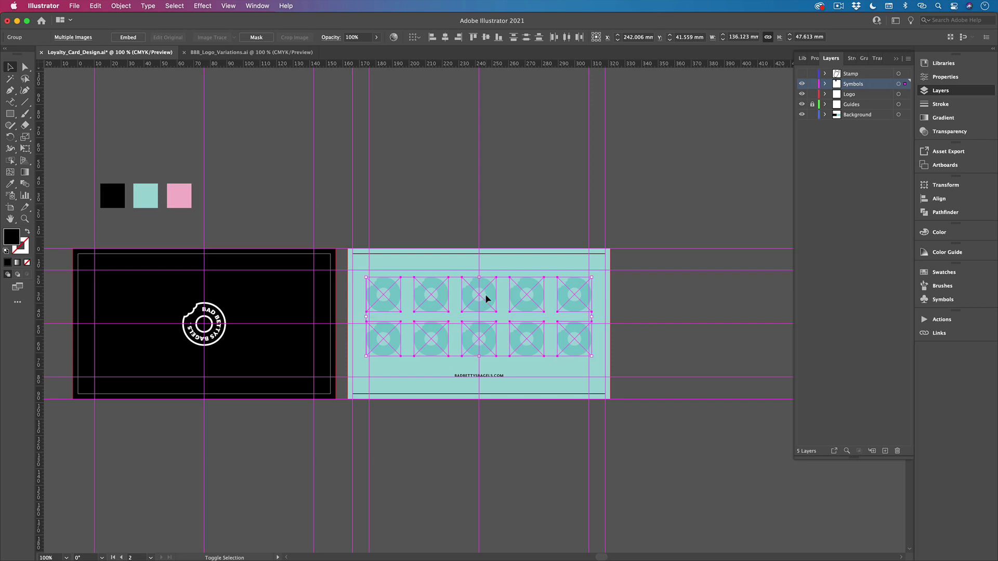
key(Down)
key(Down)
key(Down)
key(Down)
key(Down)
key(Down)
key(Down)
key(Down)
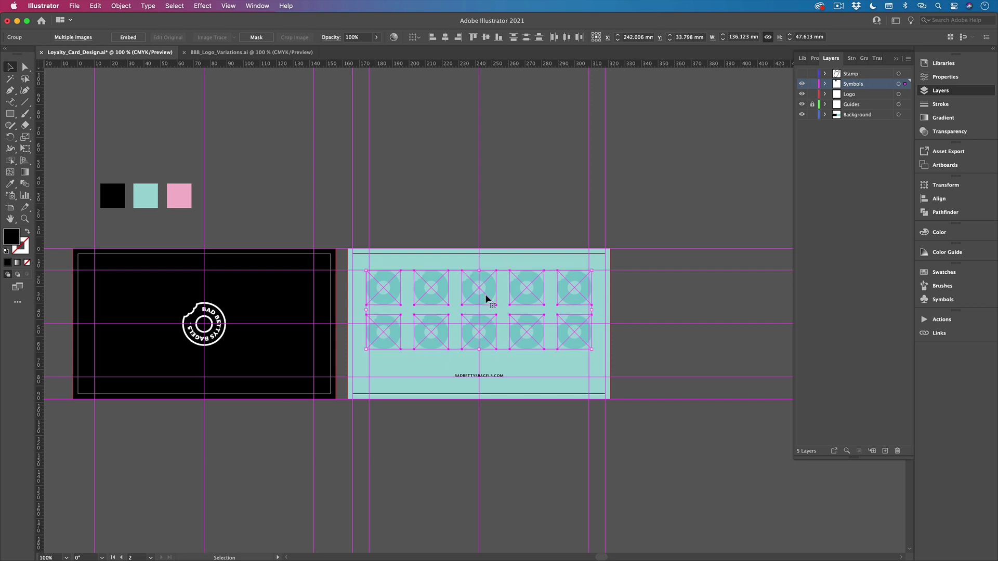
click(680, 216)
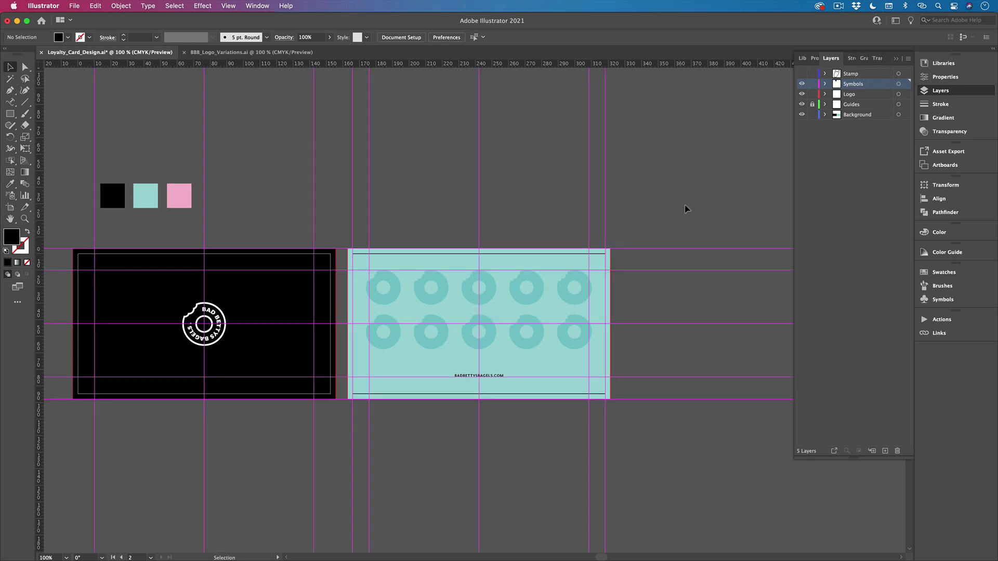
- Scale both bagel rows down around their shared centre to about 109 by 38 mm
click(575, 285)
shift+click(543, 329)
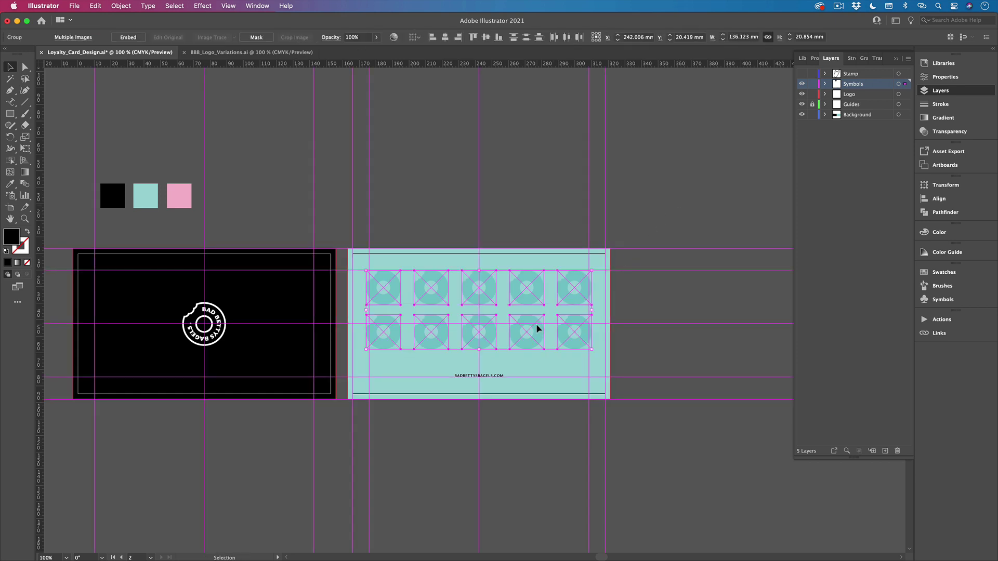
drag(591, 270, 589, 270)
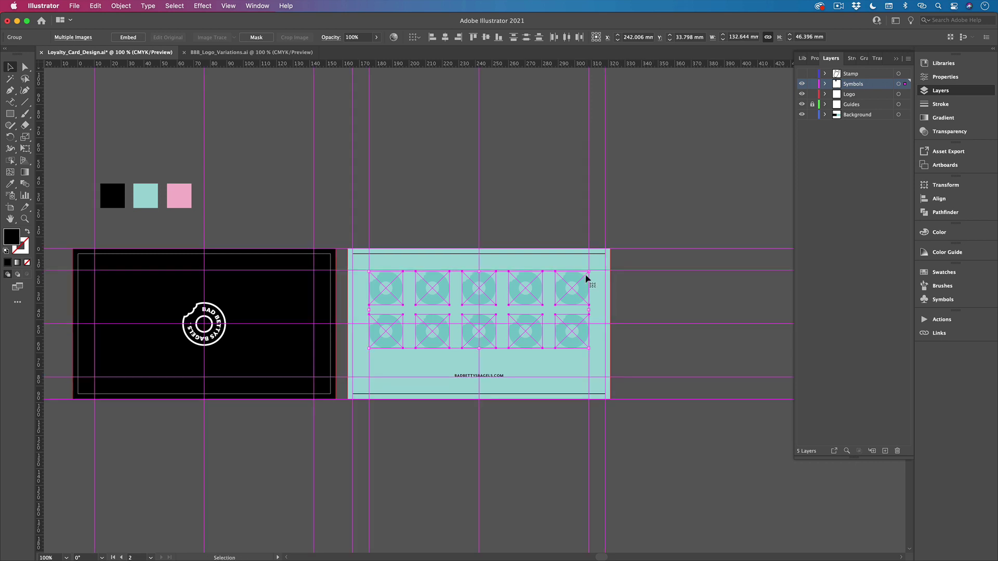
drag(589, 271, 570, 280)
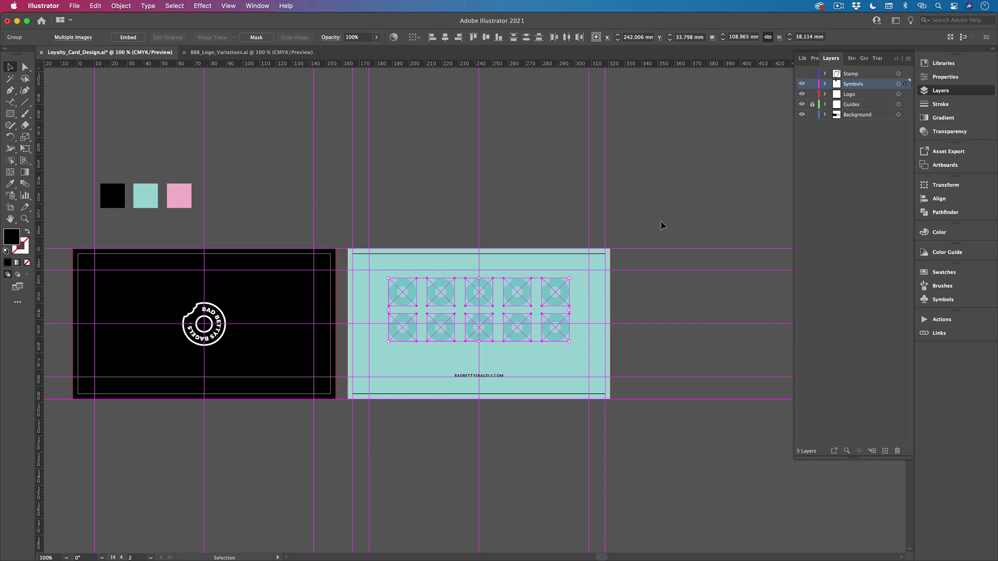
key(a)
key(v)
key(super+semicolon)
key(super+semicolon)
click(726, 146)
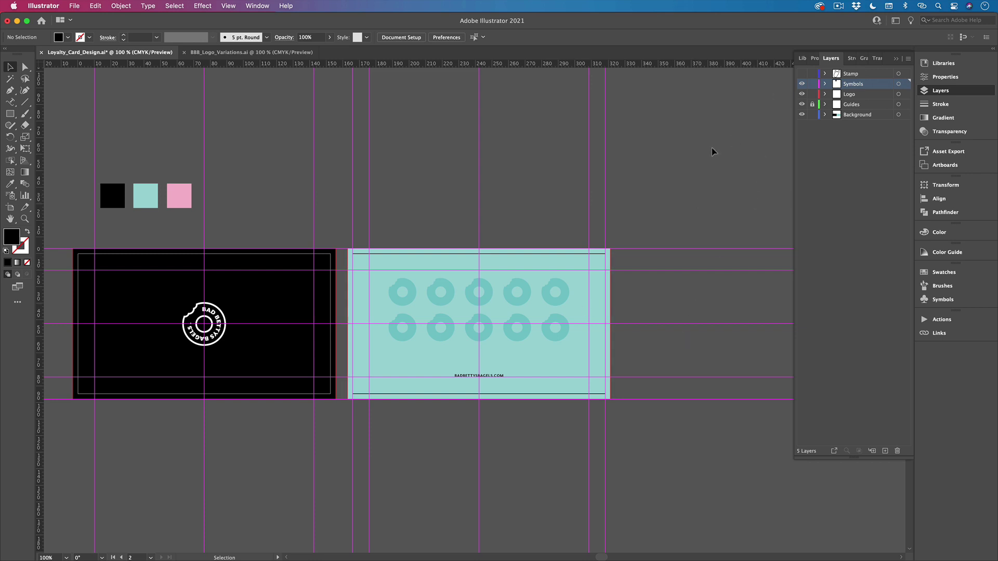
- Show the Stamp layer and enlarge the hand-sign outline above the teal card to about 34 by 44 mm
click(802, 74)
click(406, 162)
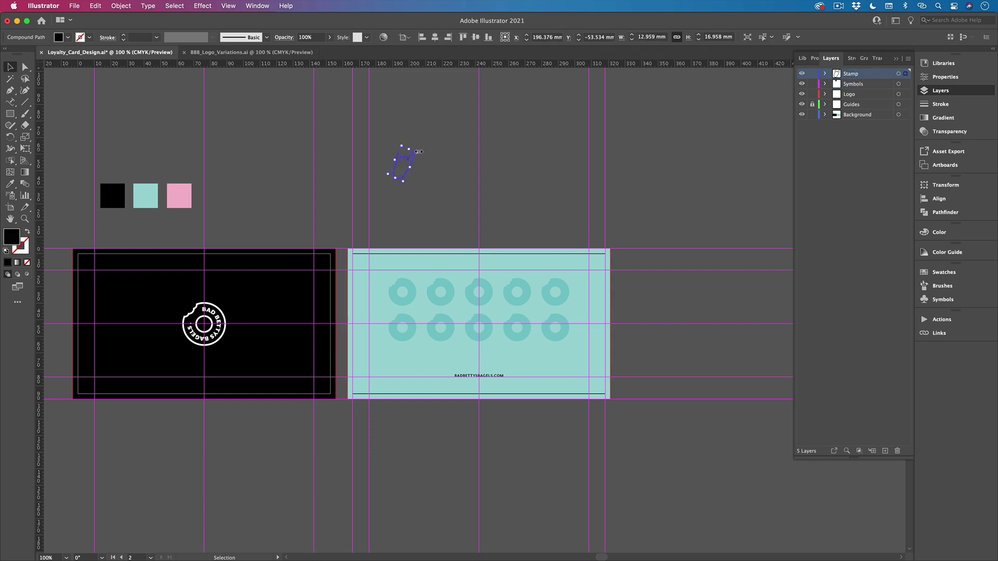
drag(418, 152, 456, 144)
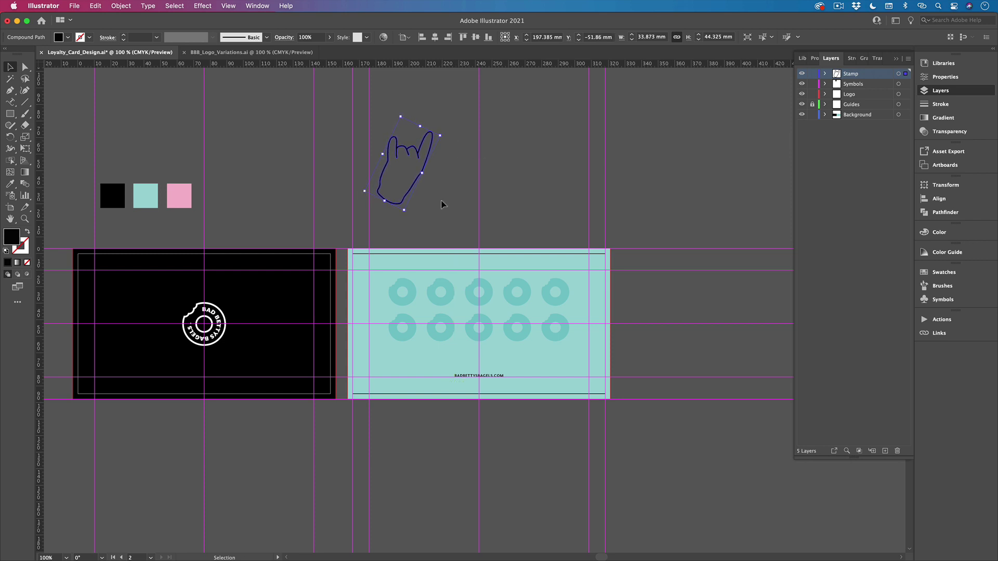
click(443, 204)
click(424, 180)
key(a)
key(v)
click(413, 155)
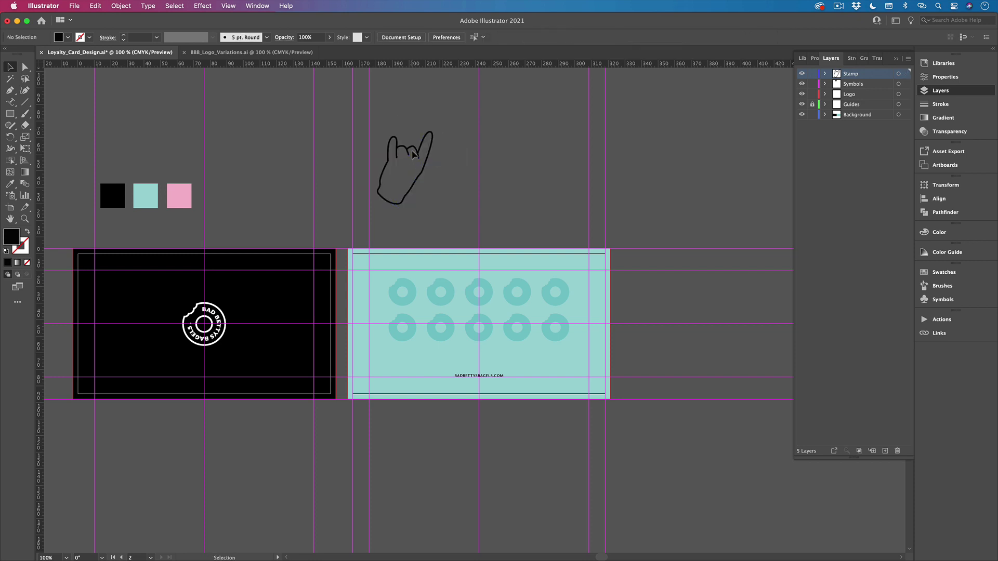
- Place a smaller copy of the hand outline, about 17 by 23 mm, beside the original and colour it dark grey 444444
click(416, 154)
drag(416, 154, 553, 181)
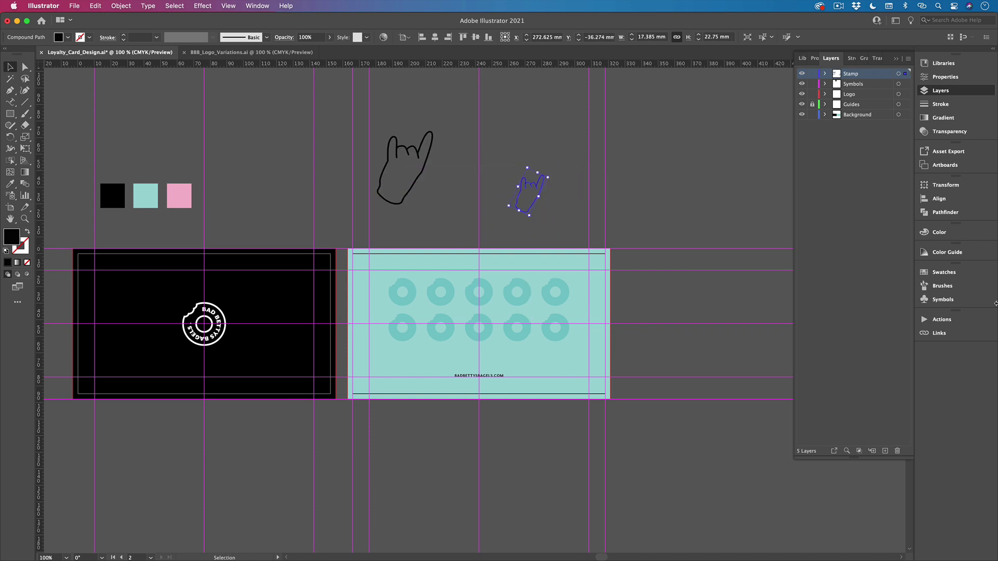
click(943, 272)
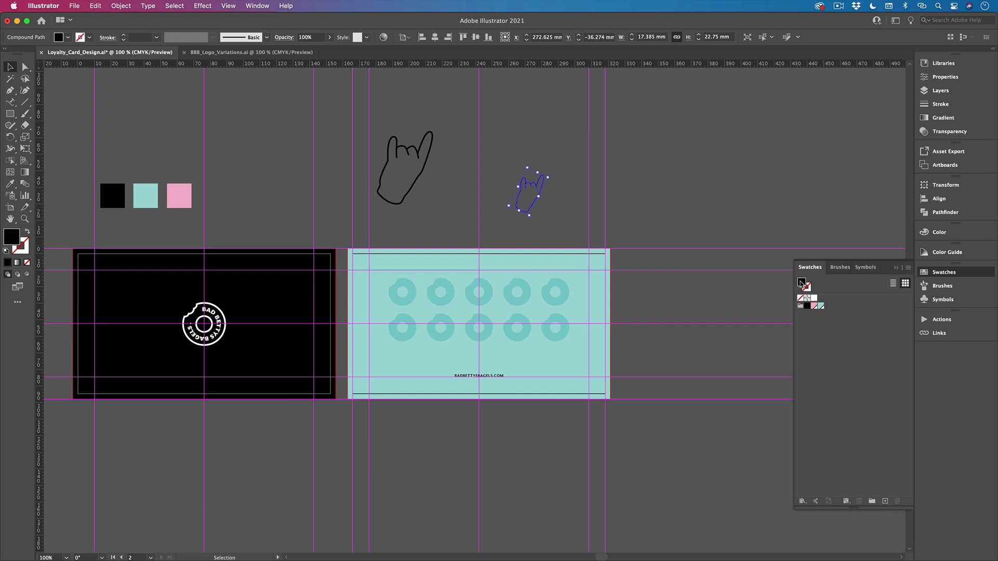
double_click(801, 283)
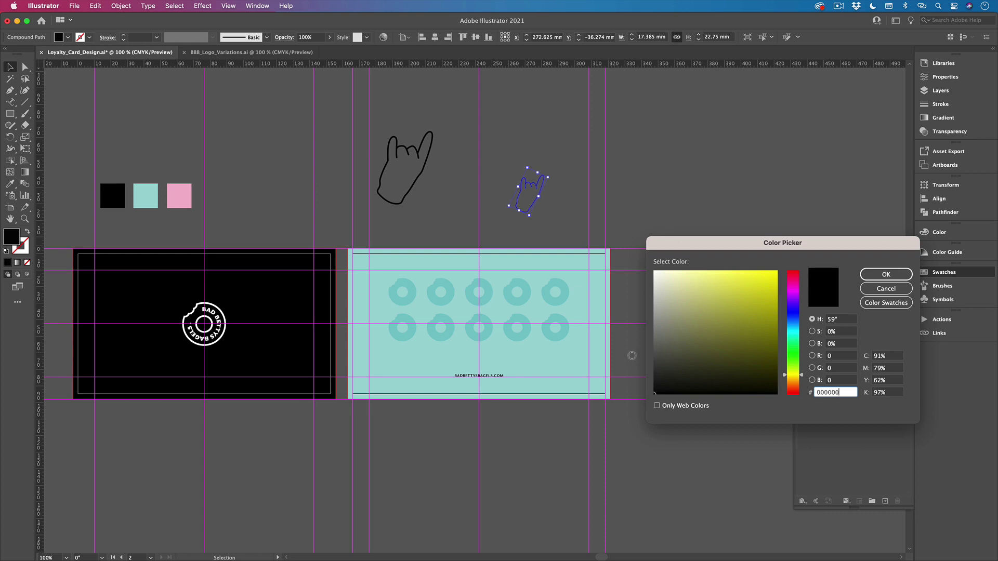
click(633, 352)
drag(634, 352, 656, 359)
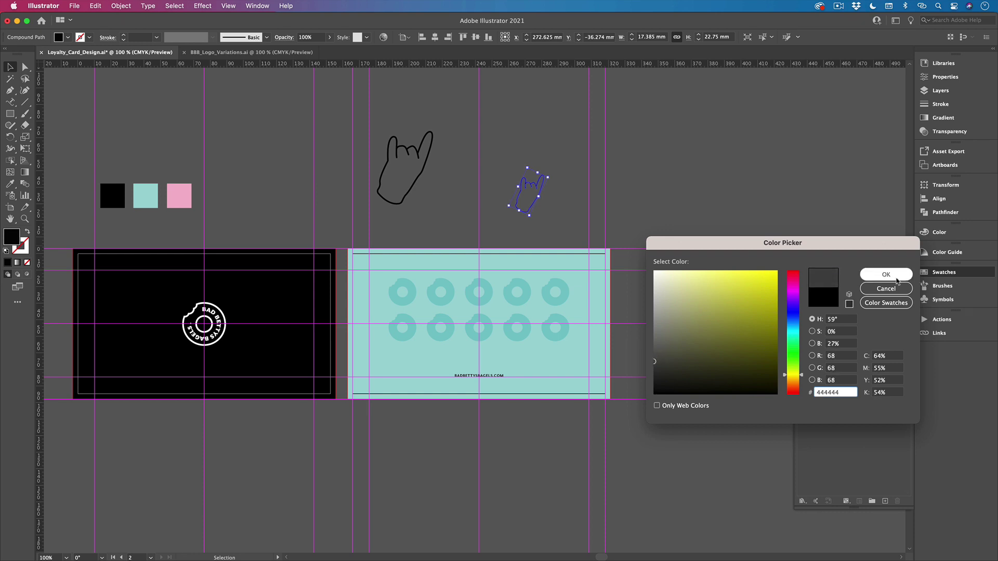
click(886, 275)
- Place tilted grey hands over the first two bagels of the upper row and enlarge both to about 20 by 19 mm
drag(539, 195, 450, 291)
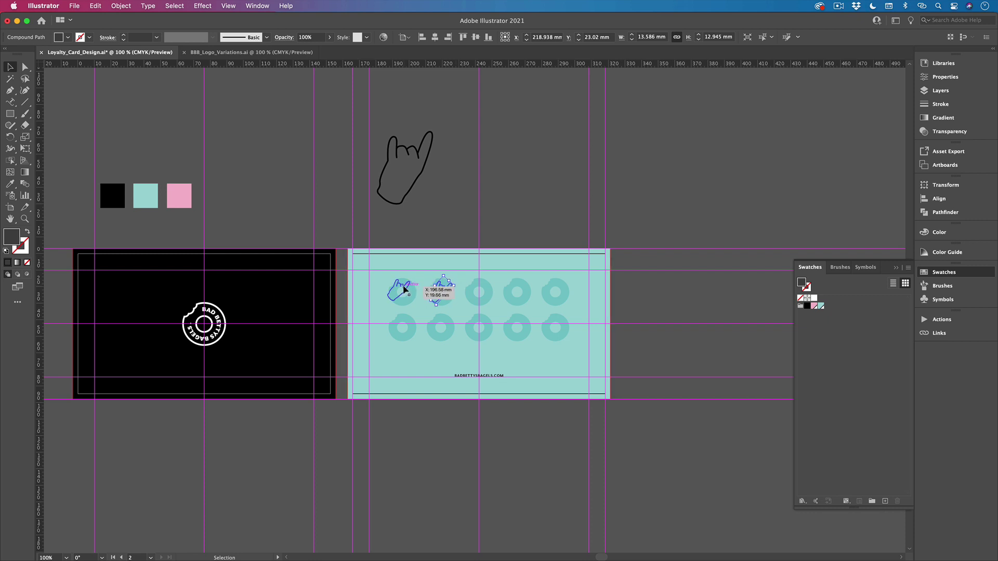
shift+click(406, 291)
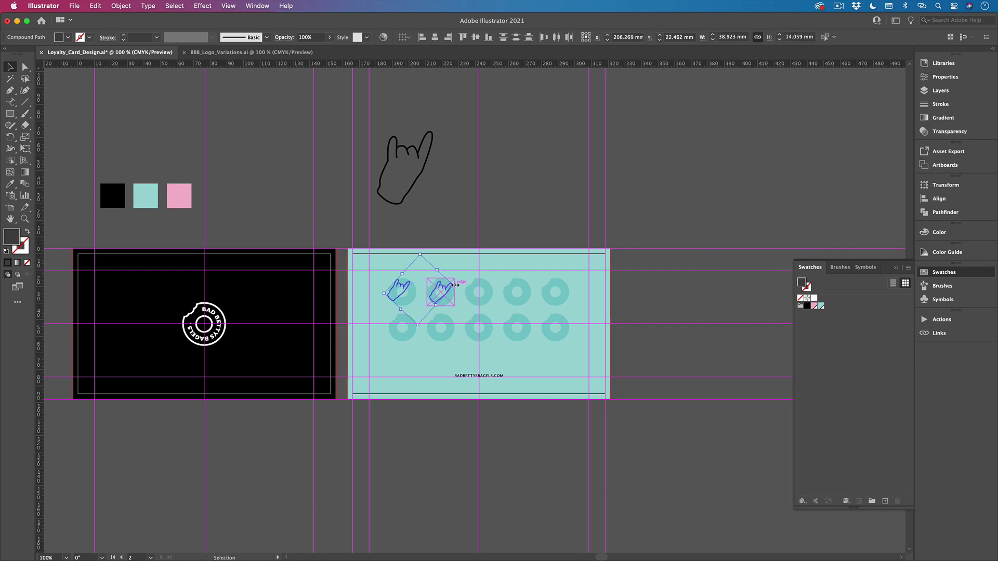
drag(453, 285, 477, 286)
click(525, 220)
- Rotate the first hand nearly upright over the first bagel and move the second hand back over the second bagel
drag(403, 283, 413, 277)
key(super+z)
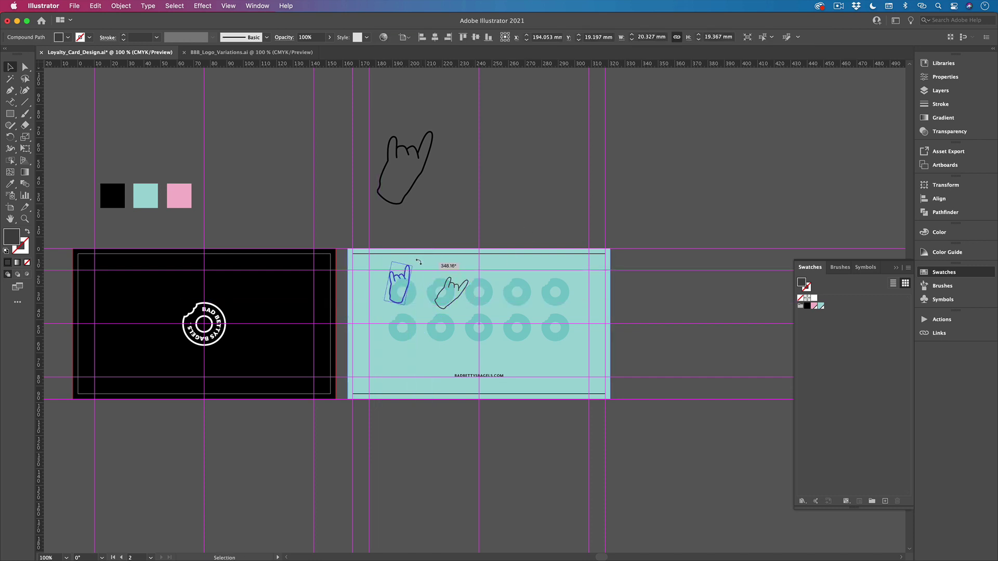
click(453, 290)
click(453, 290)
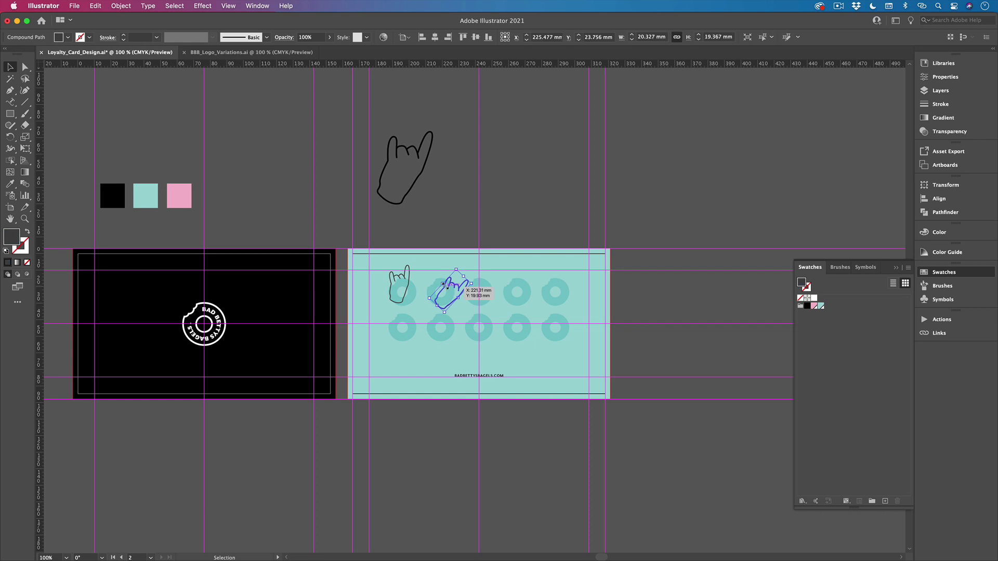
drag(453, 285, 463, 279)
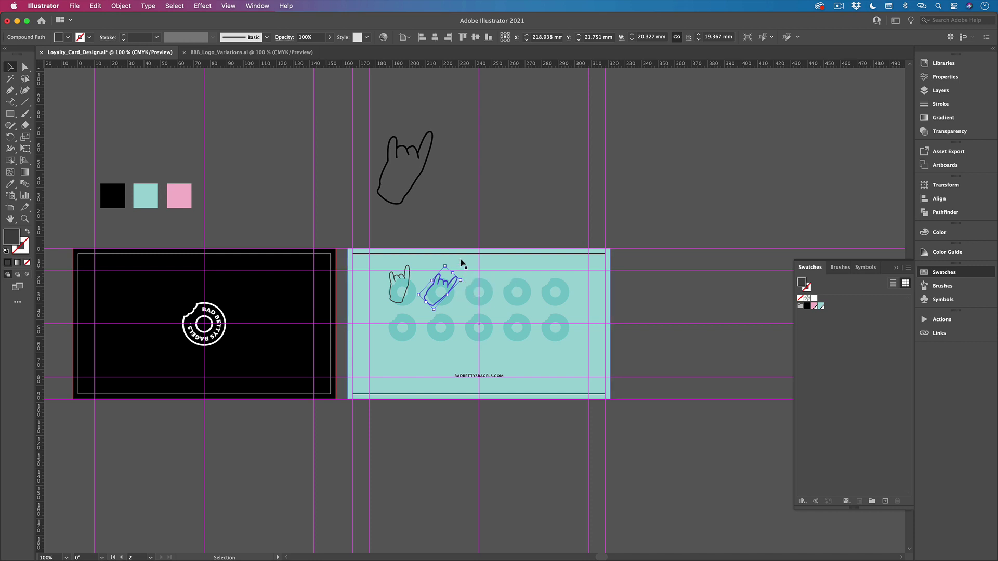
- Copy the hand onto the third bagel of the upper row, rotated so its fingers point to the upper left
click(460, 264)
drag(441, 286, 457, 272)
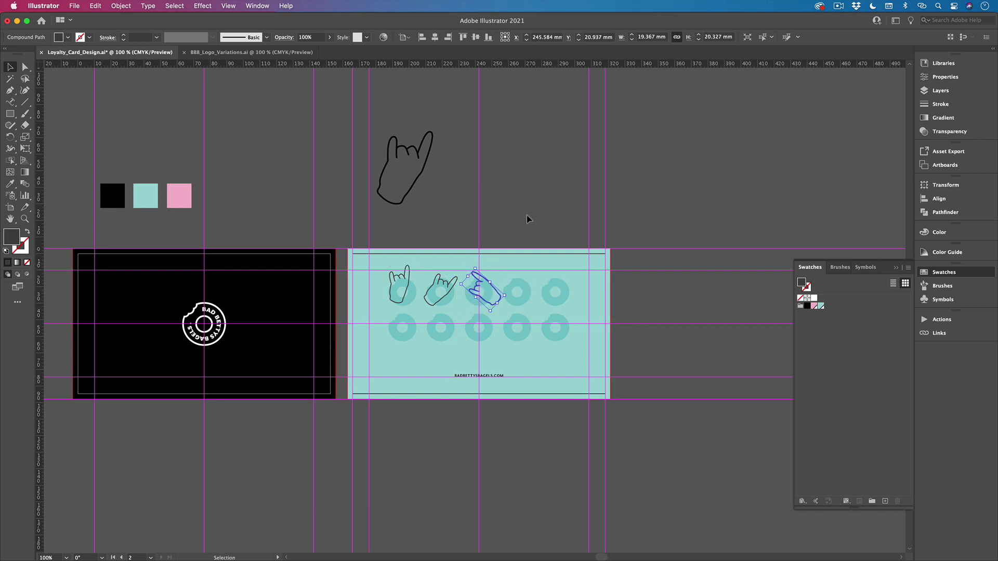
click(510, 229)
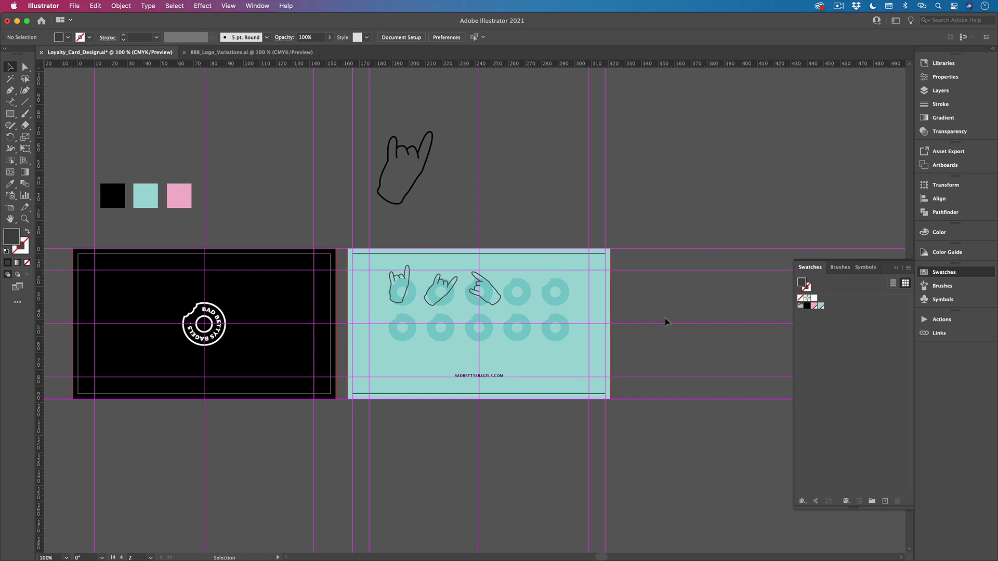
- Ungroup the lower row of bagels on the teal card
scroll(650, 310, up, 2)
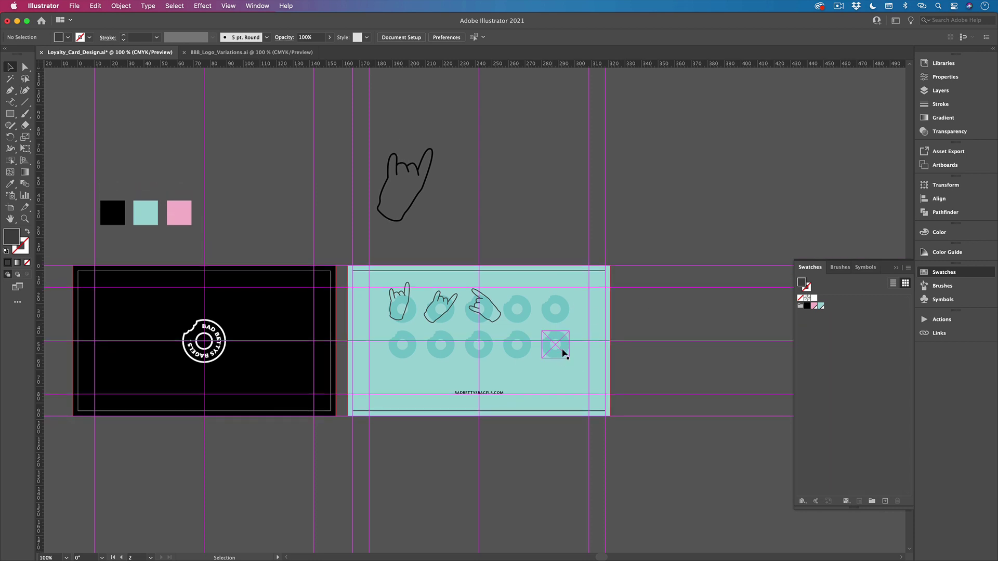
click(564, 353)
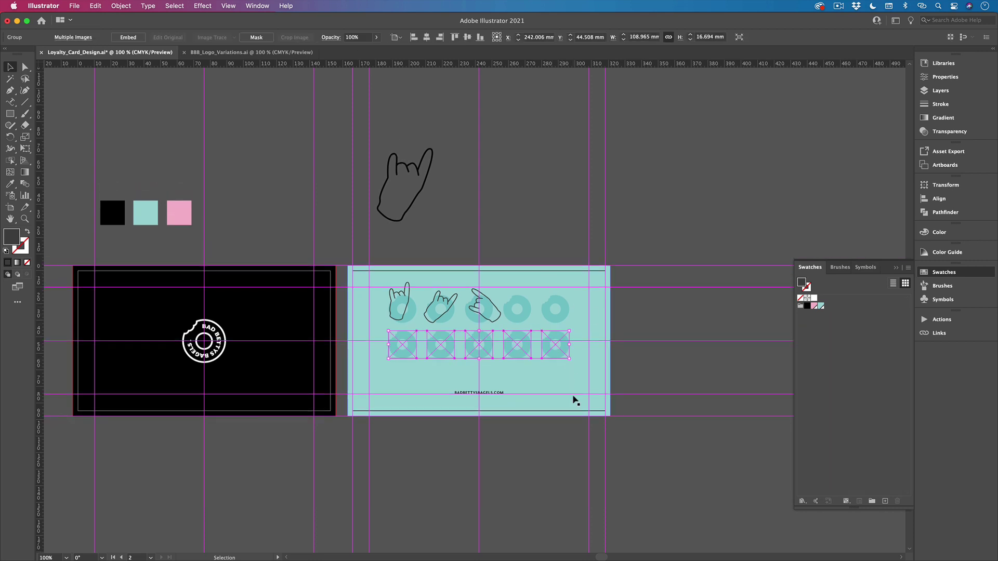
right_click(555, 358)
click(582, 443)
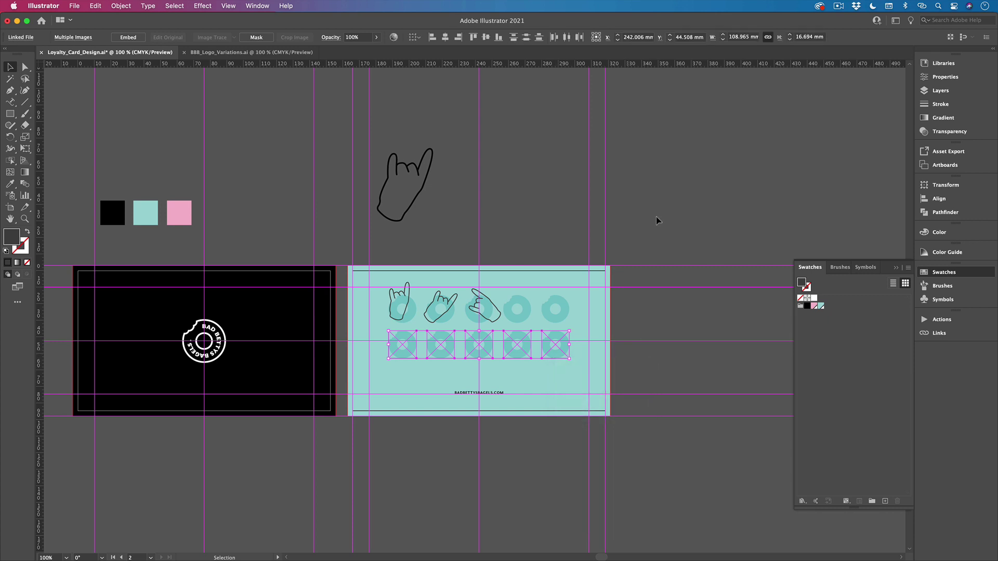
click(258, 251)
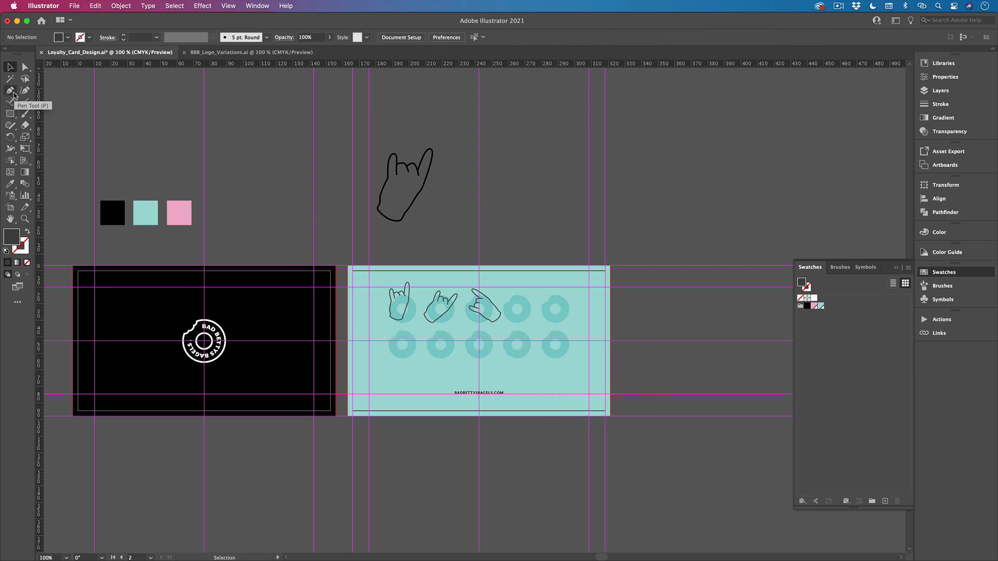
- Add the two-line text "Your 10th Bagel is FREE my G!" and place it small and slightly tilted over the lower row's last bagel
drag(12, 102, 77, 104)
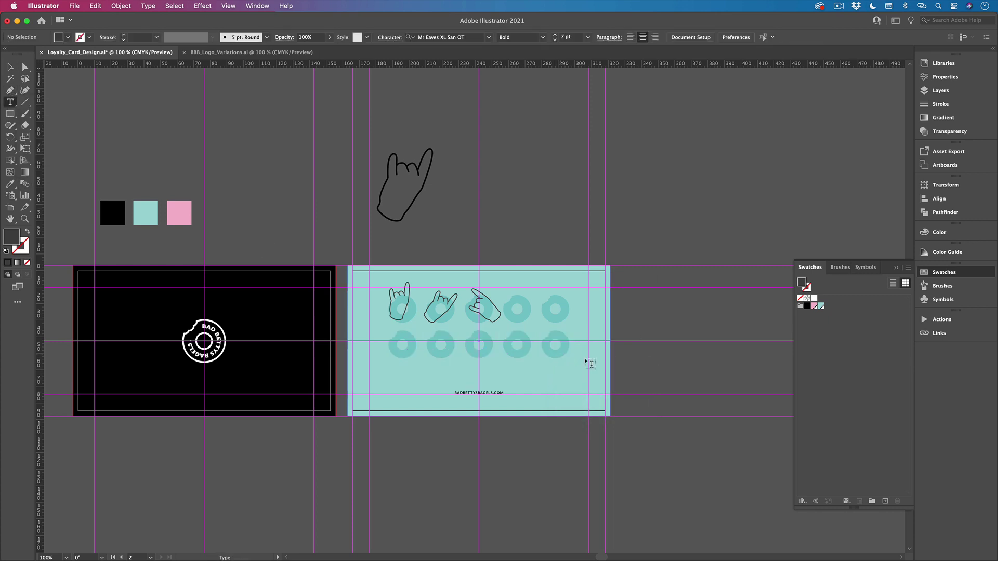
click(645, 357)
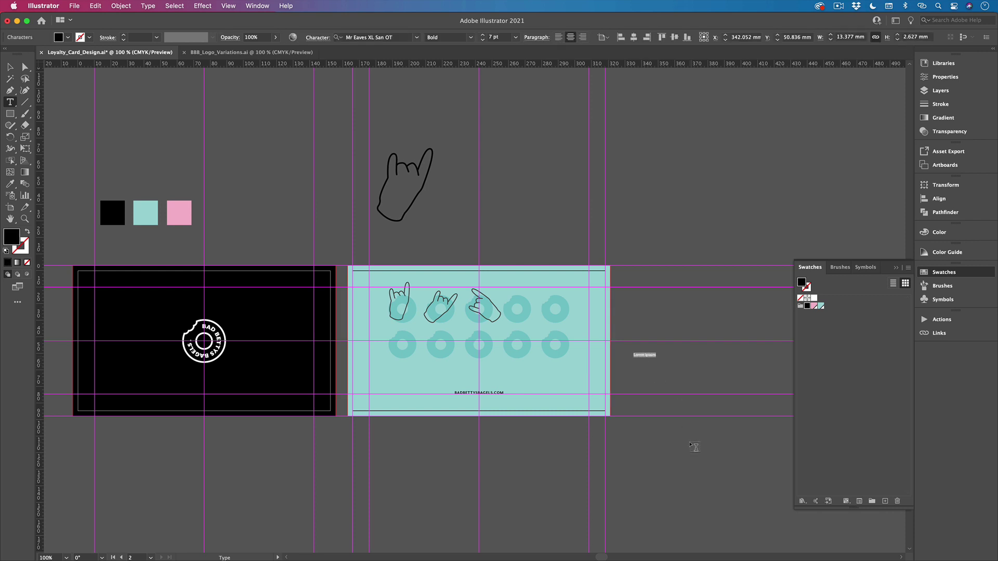
text(Your 10th Bagel)
click(8, 67)
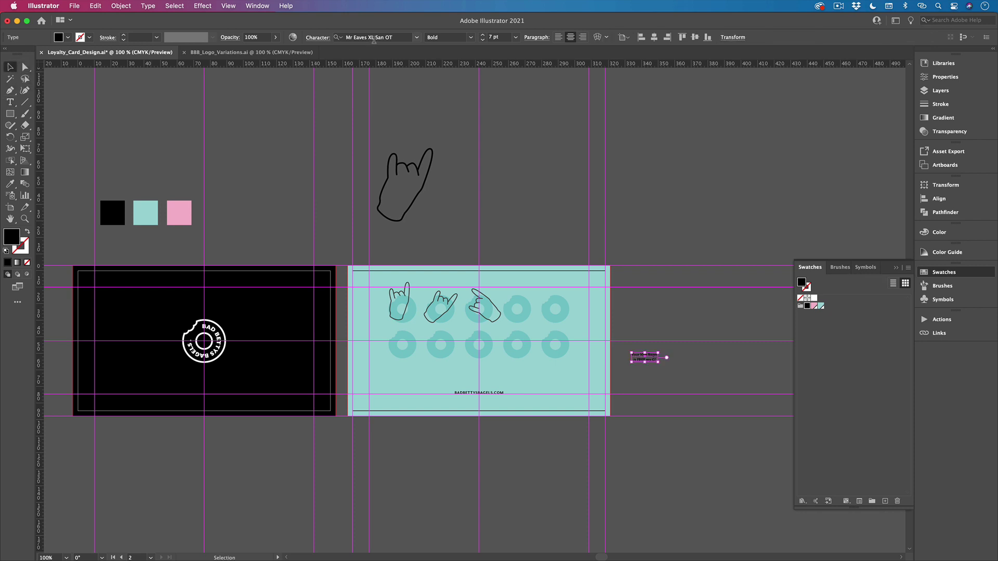
drag(644, 357, 572, 355)
click(656, 370)
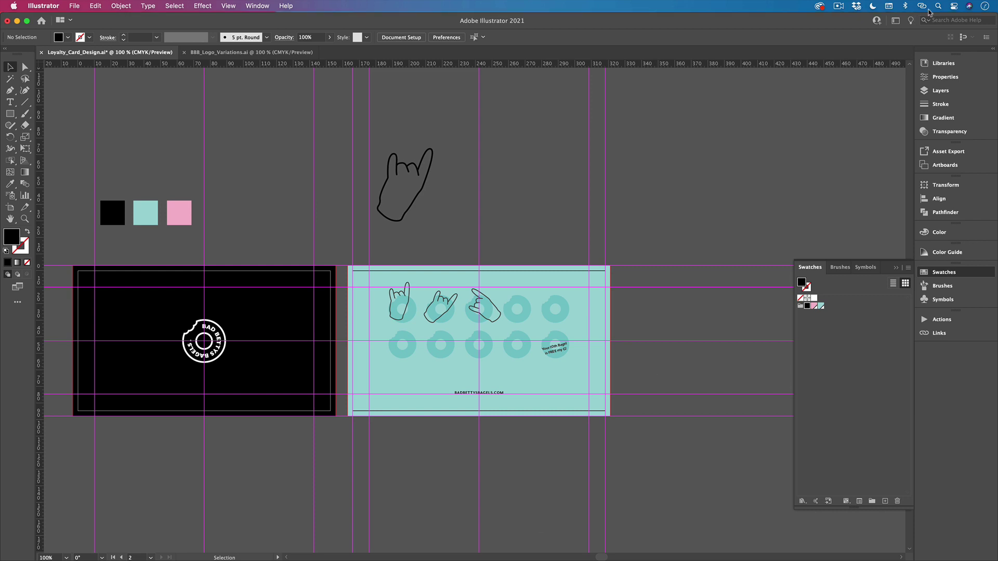
- Add the complete black card front, background and logo together, to the DEX library
click(938, 90)
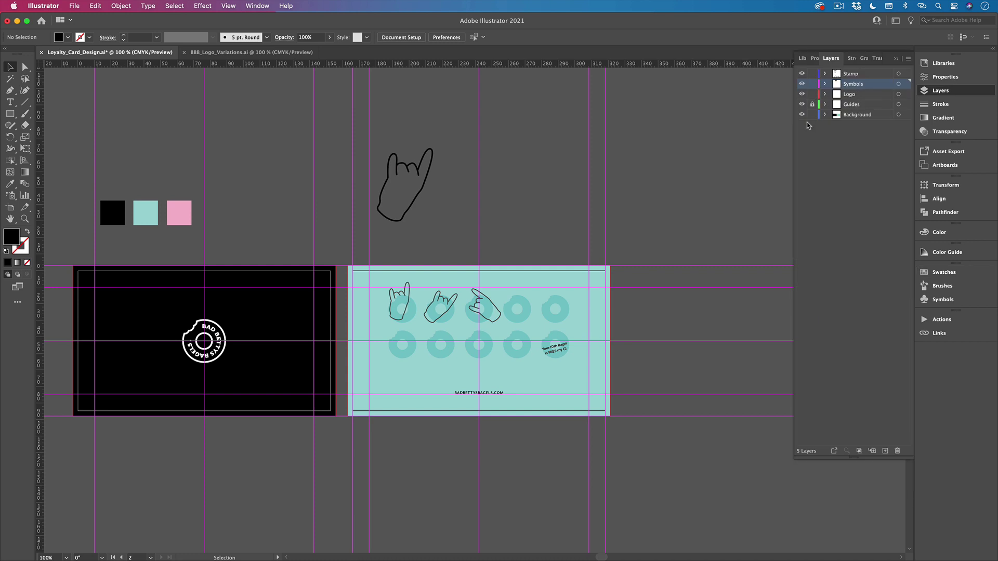
drag(53, 242, 335, 445)
right_click(259, 359)
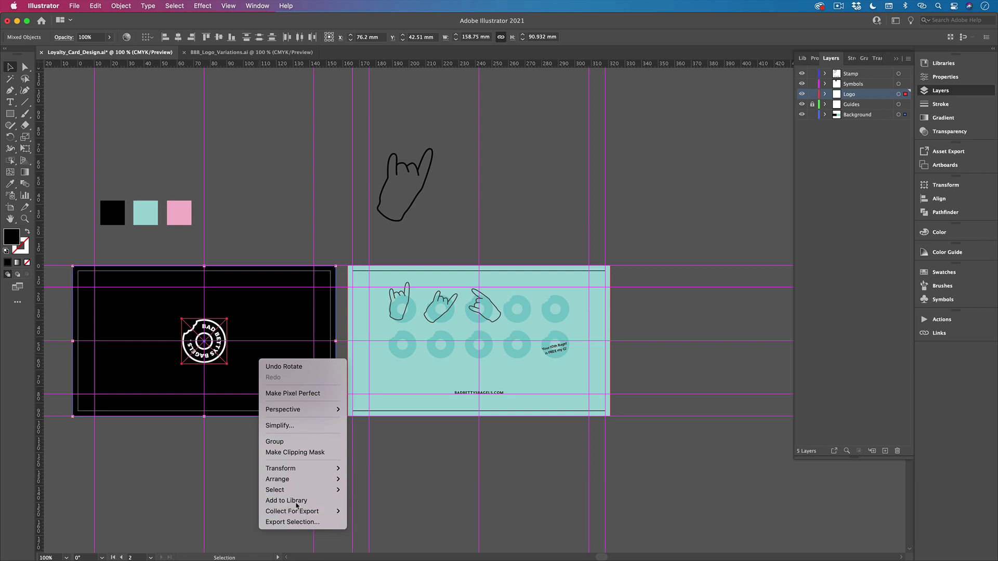
click(297, 503)
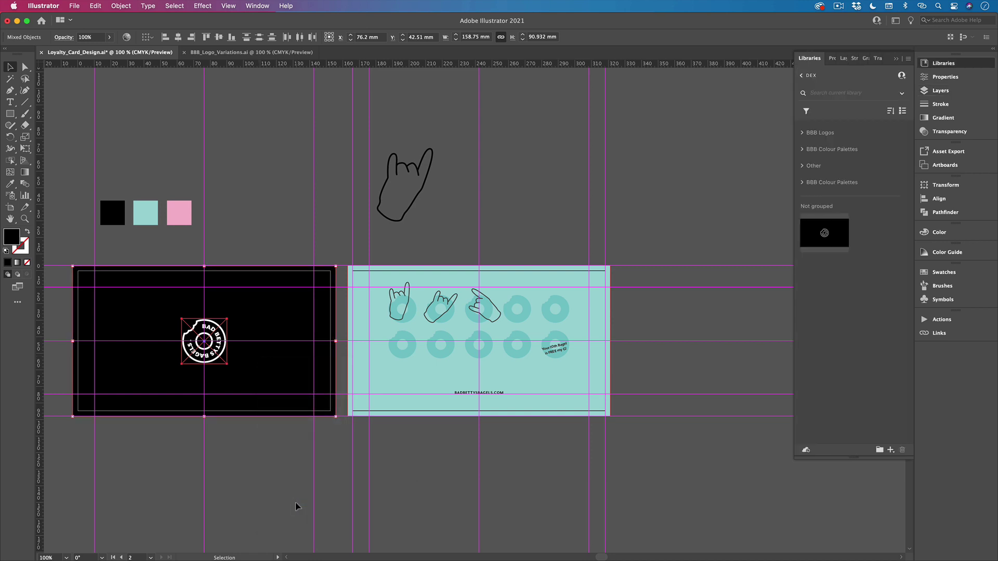
click(350, 250)
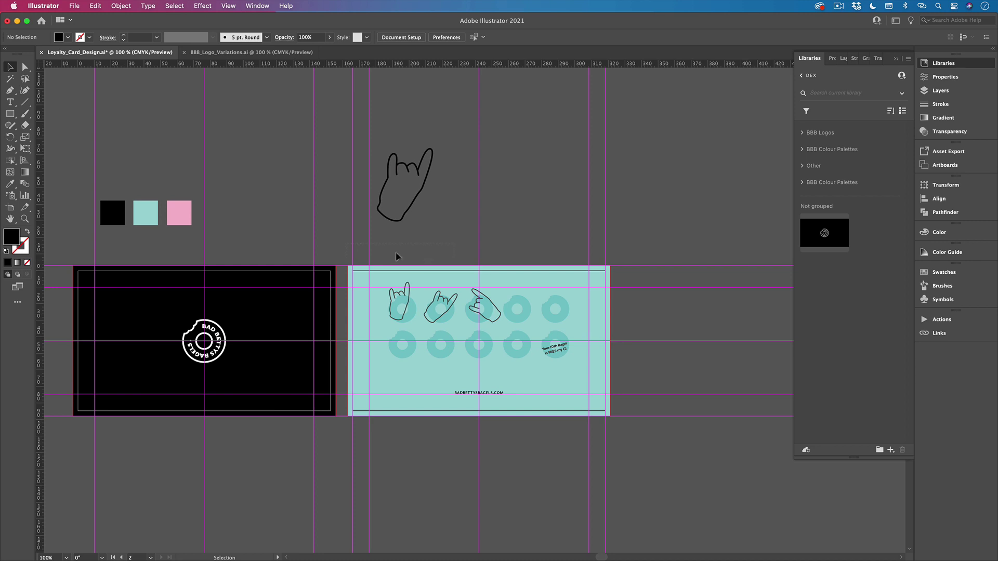
- Add the complete teal card back, with its background, bagels, hands and text, to the DEX library
key(super+alt+a)
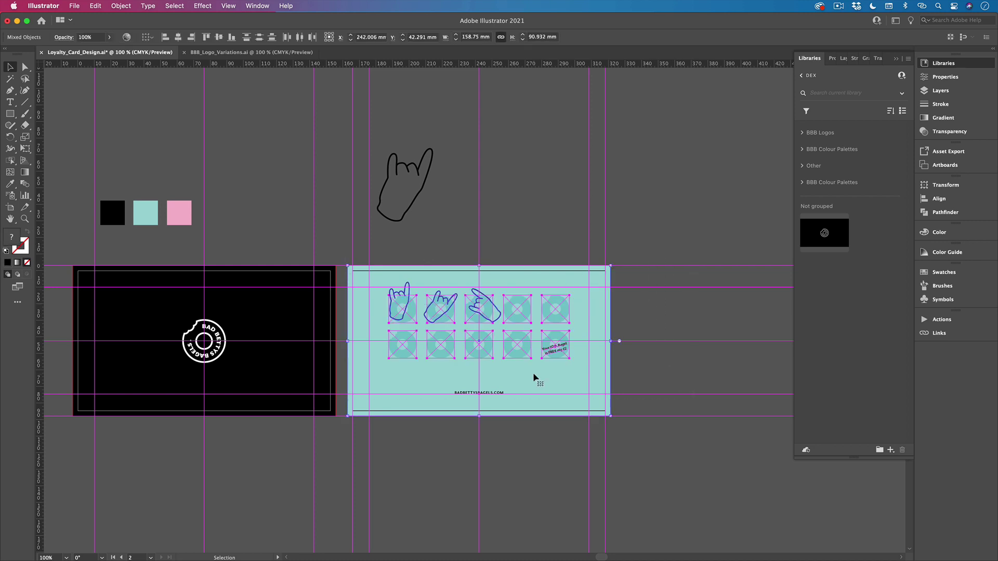
right_click(535, 375)
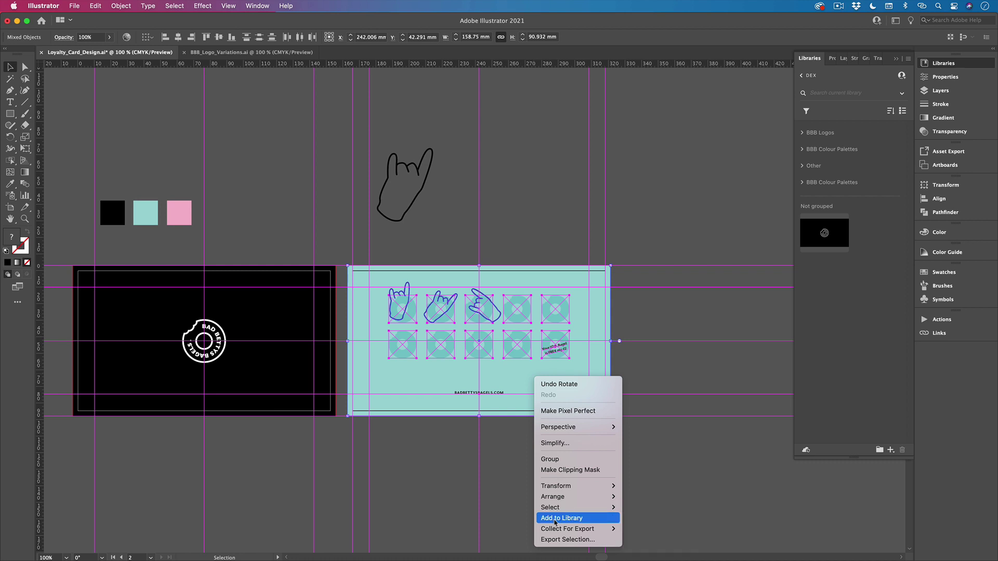
click(555, 519)
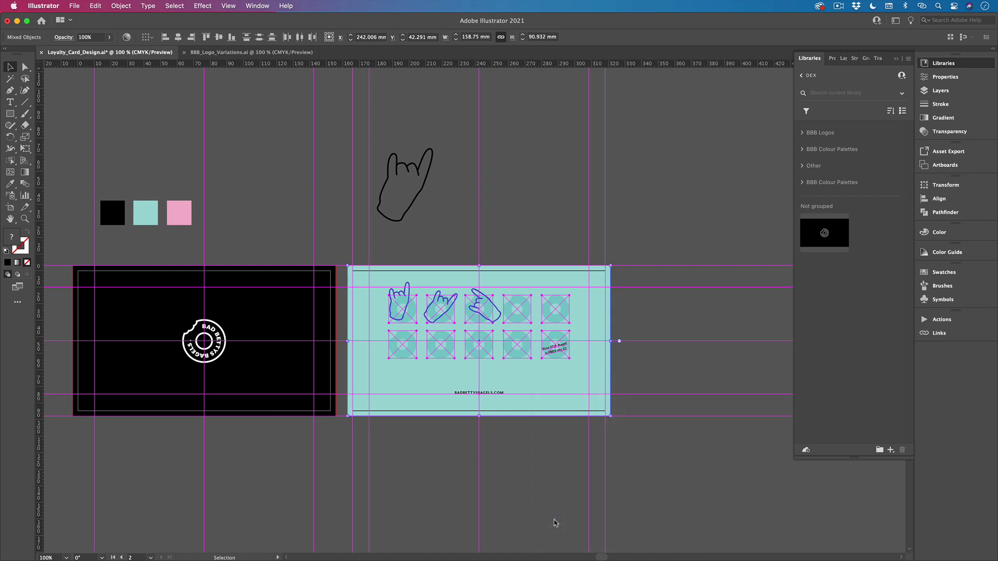
click(701, 467)
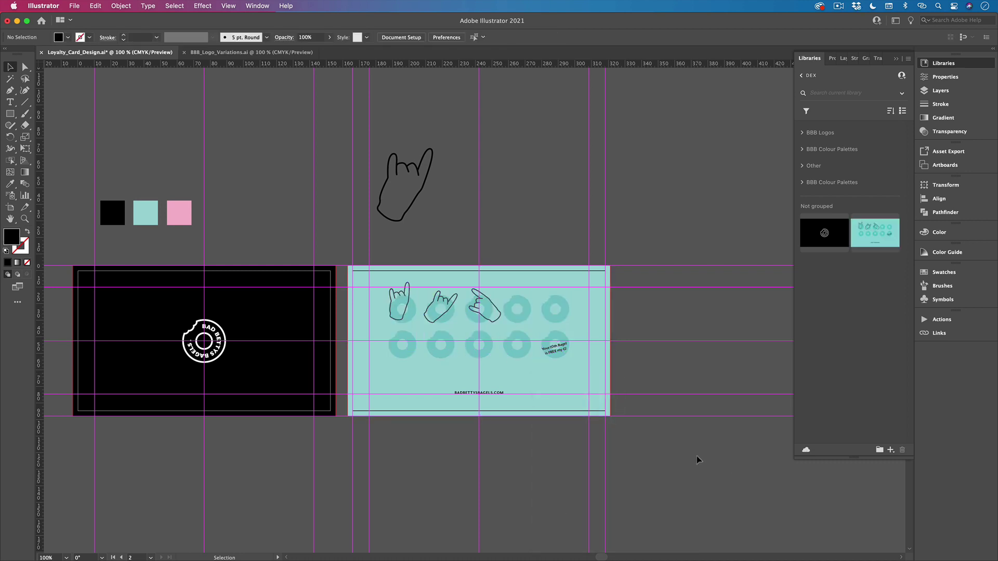
- Switch to Photoshop and check the Floor Color group of Mockup.psd by toggling its visibility off and on
click(544, 543)
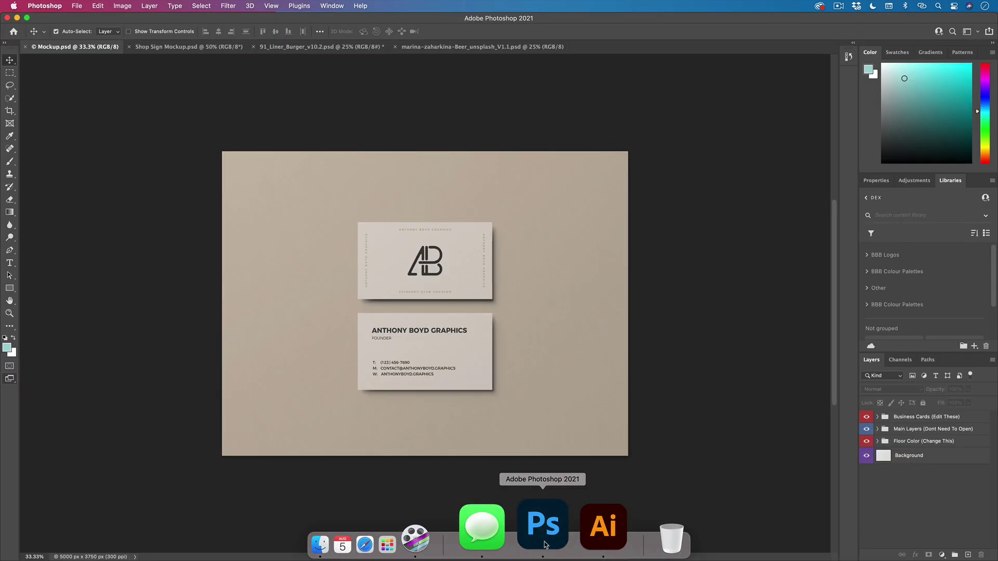
click(520, 383)
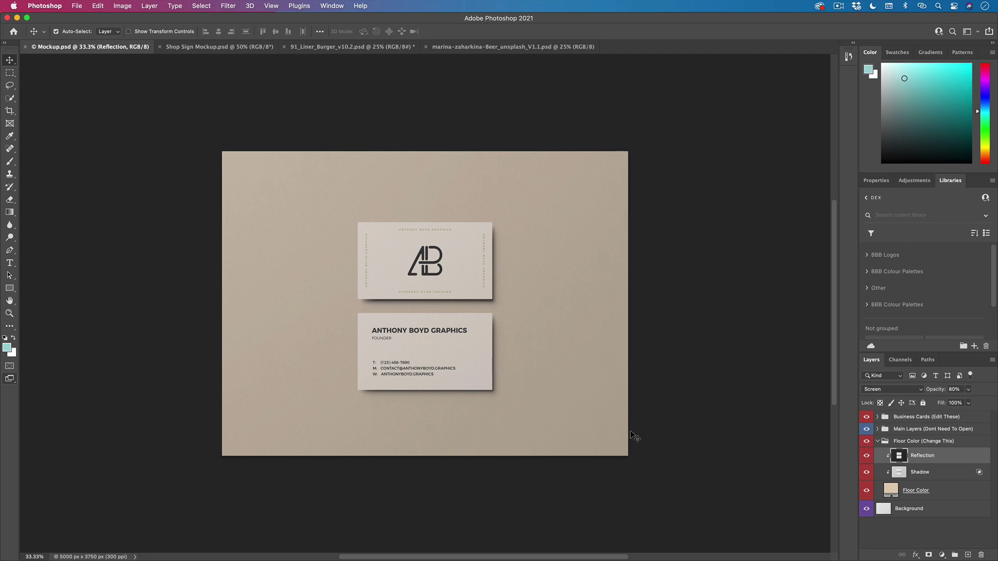
click(866, 442)
click(877, 441)
click(867, 442)
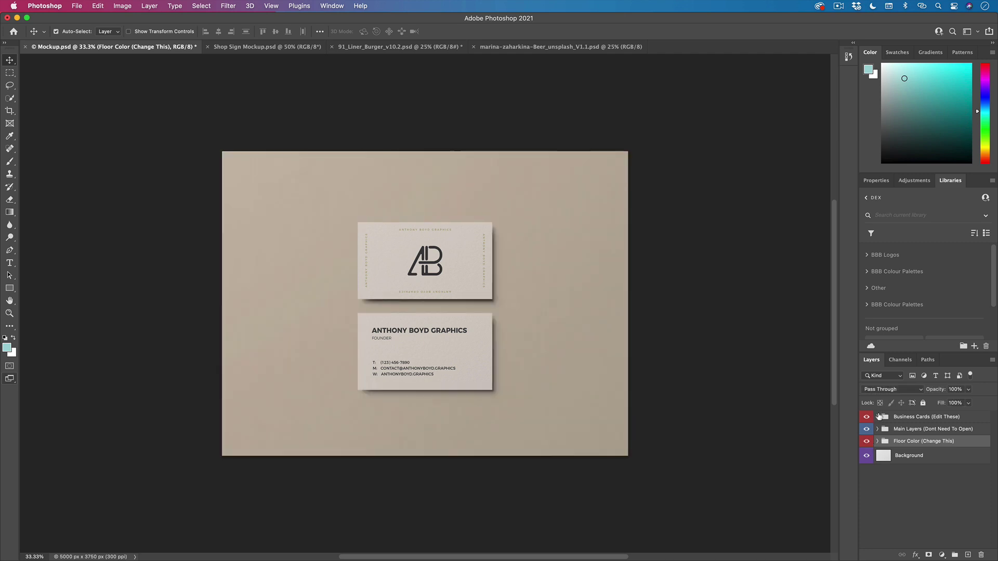
- Locate the two card designs in the DEX library and open the Top business card's smart object for editing
click(878, 417)
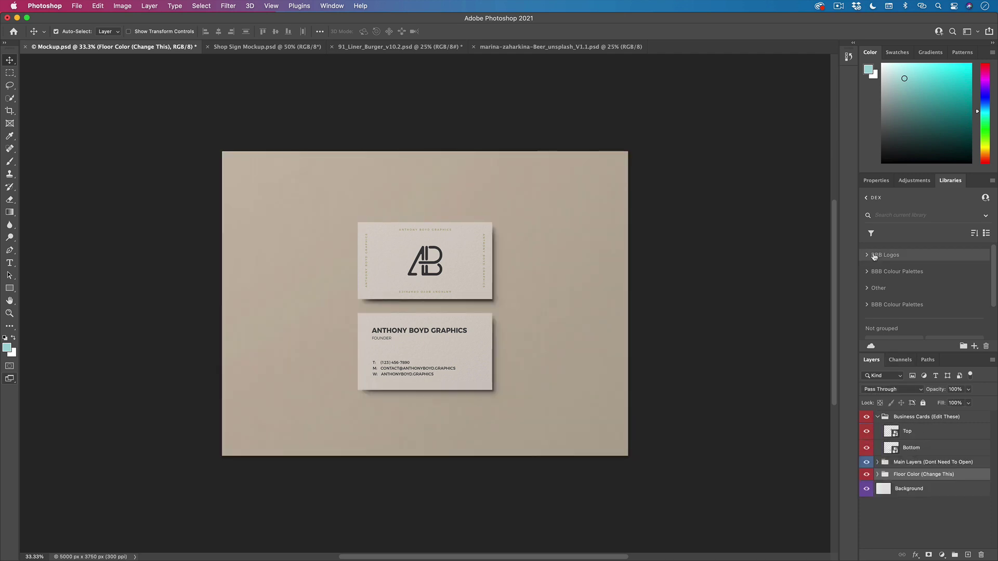
click(867, 288)
scroll(920, 303, down, 5)
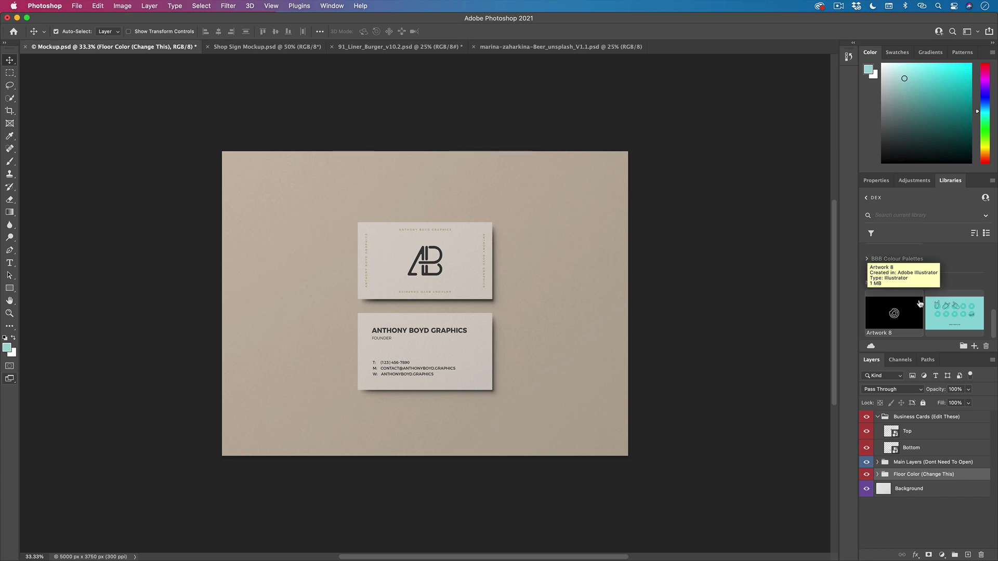
click(900, 436)
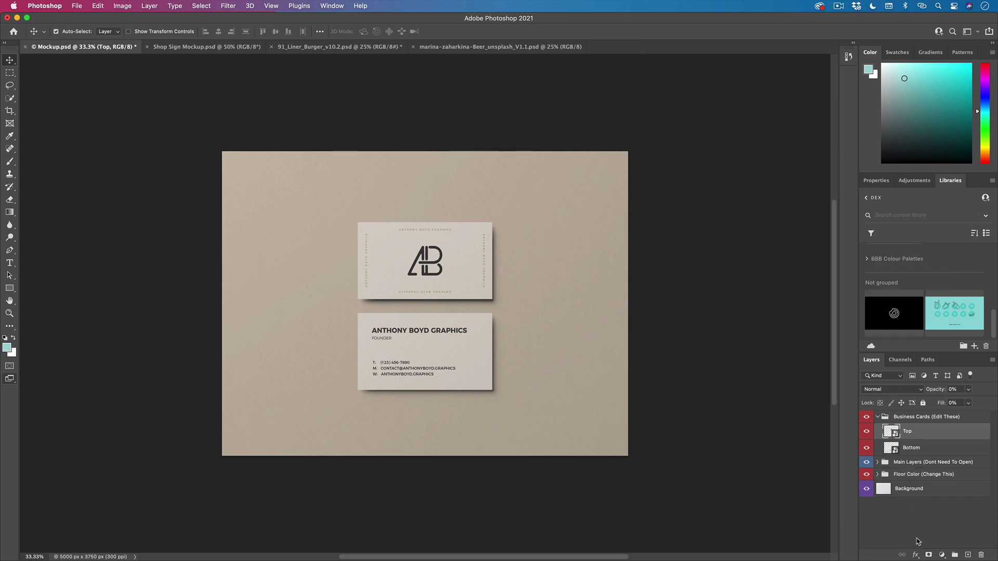
double_click(895, 435)
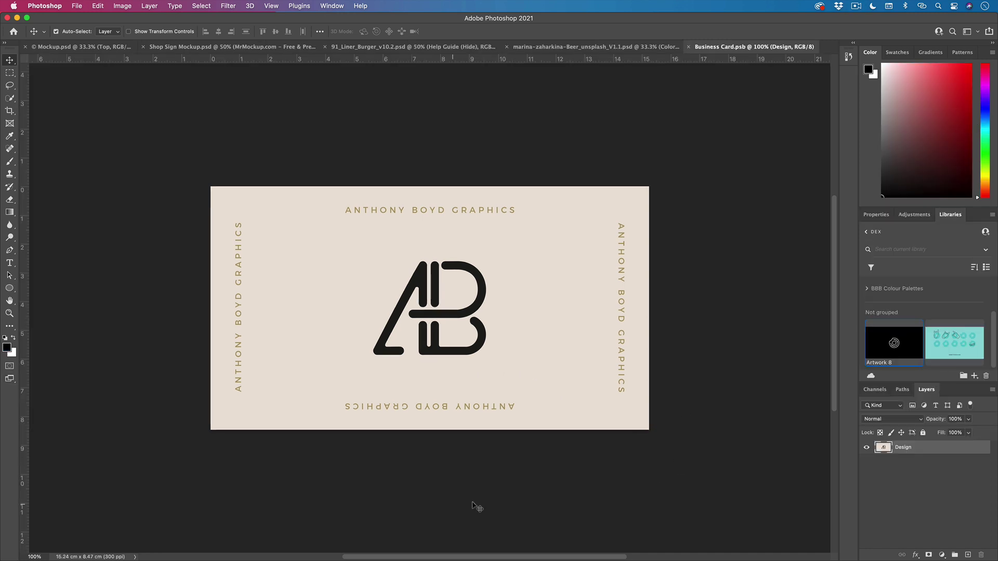
- Place the black logo card from the library over the whole Business Card.psb canvas, save it, and return to Mockup.psd
drag(901, 347, 397, 271)
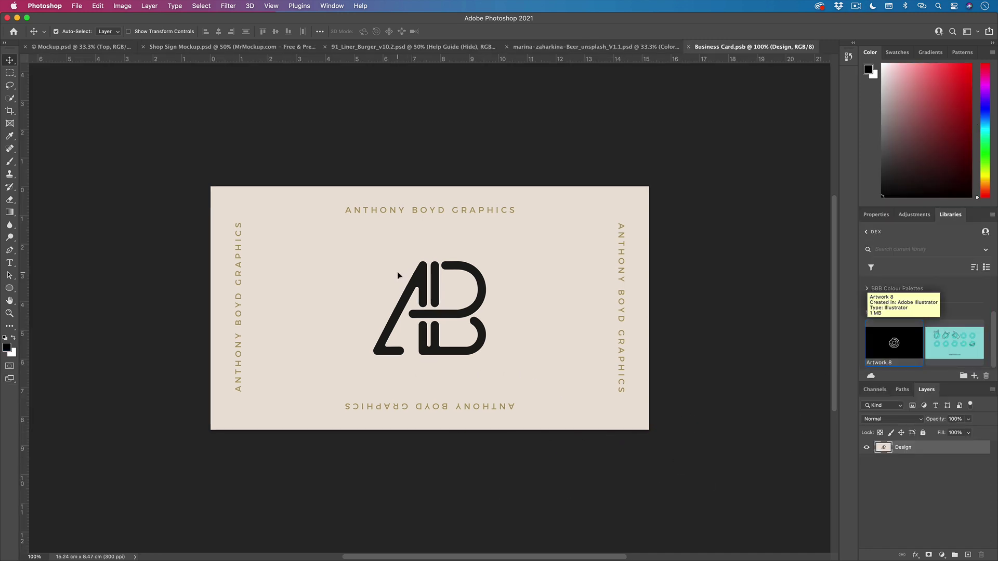
drag(651, 307, 650, 308)
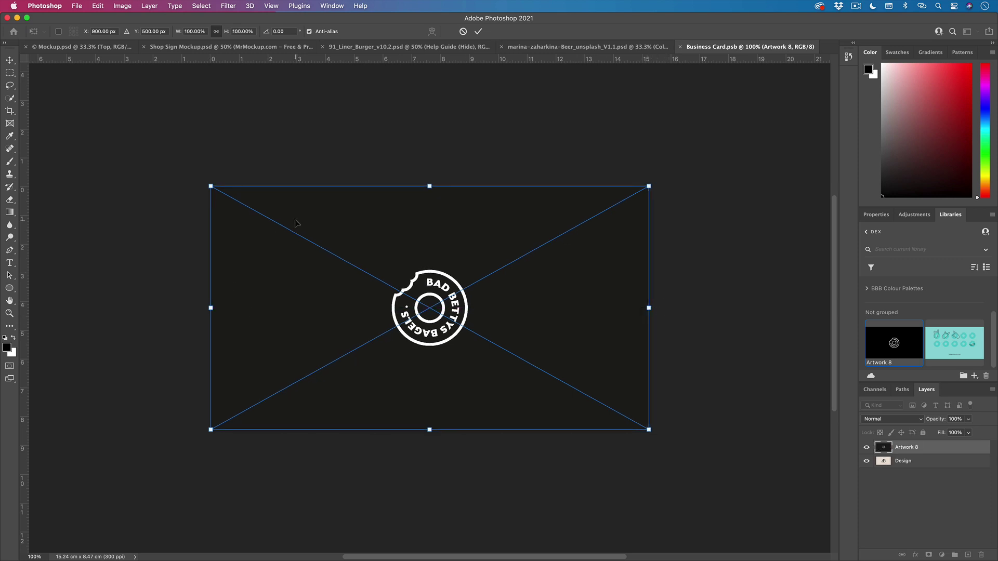
key(Return)
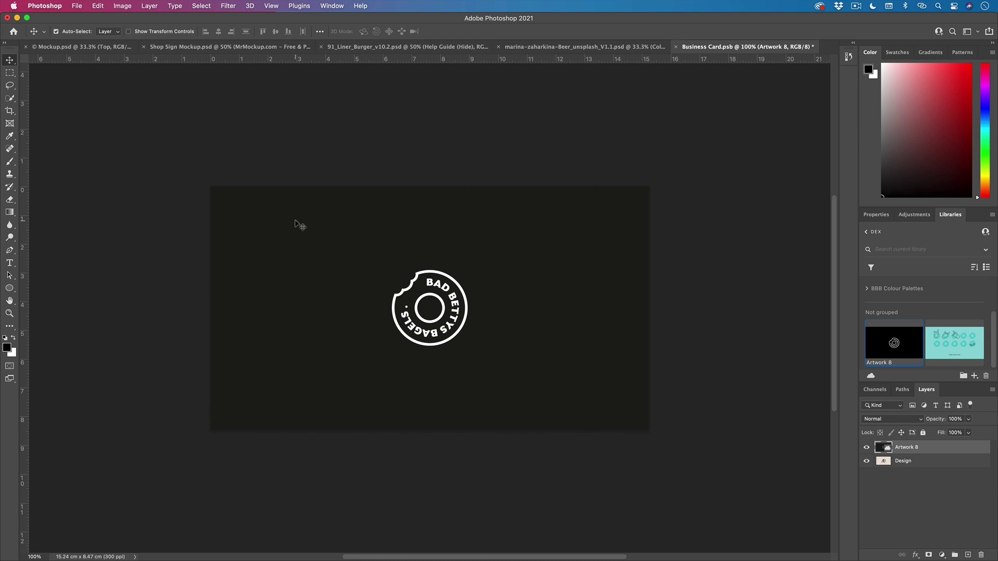
key(super+s)
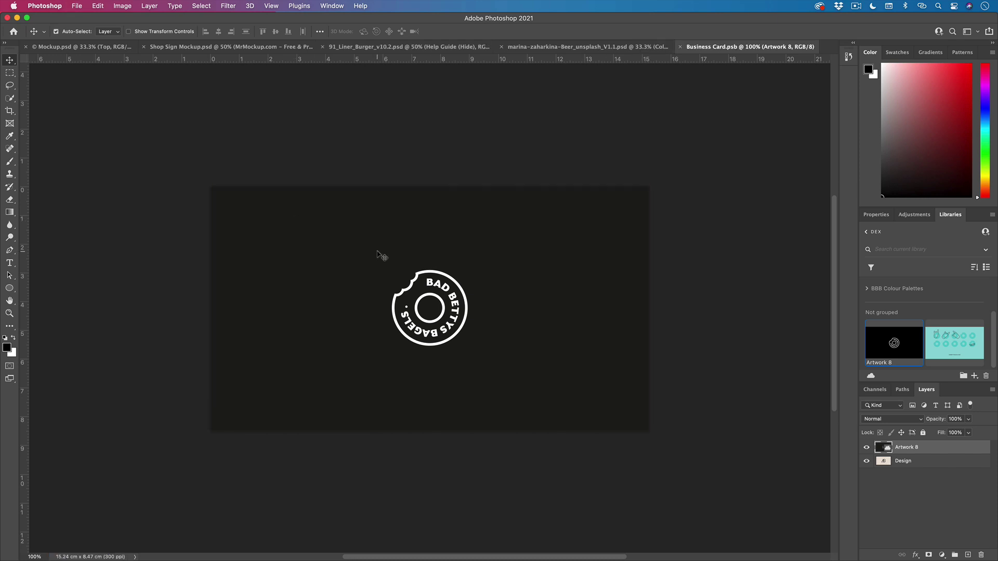
click(65, 48)
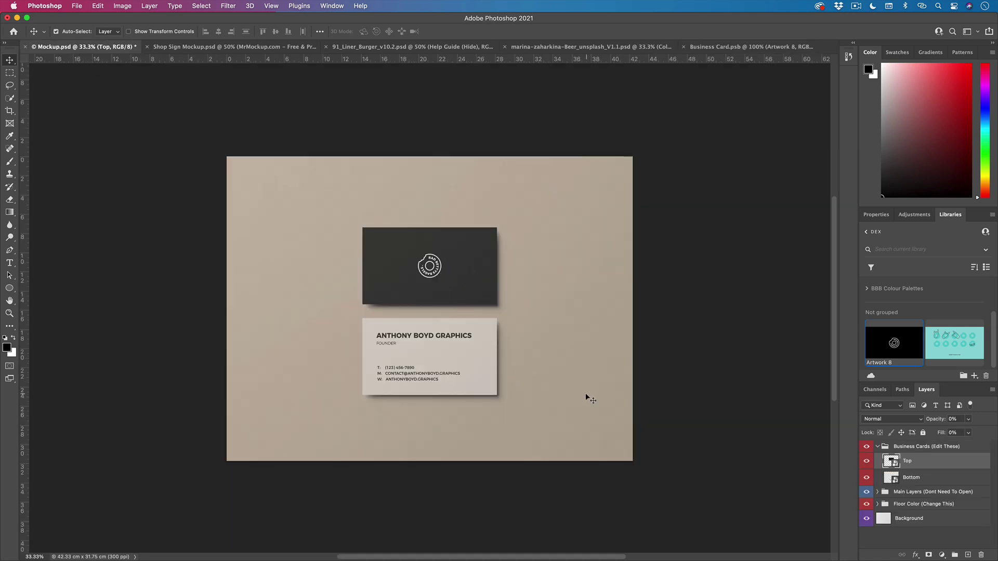
- Open the Bottom business card's smart object and place the teal bagel card from the library over its whole canvas
double_click(894, 481)
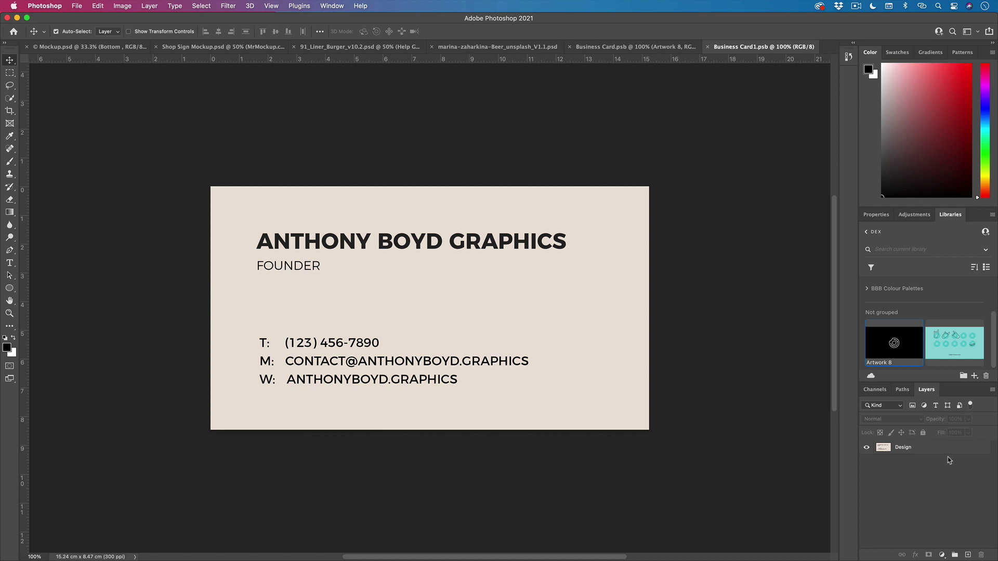
click(951, 353)
drag(981, 367, 443, 260)
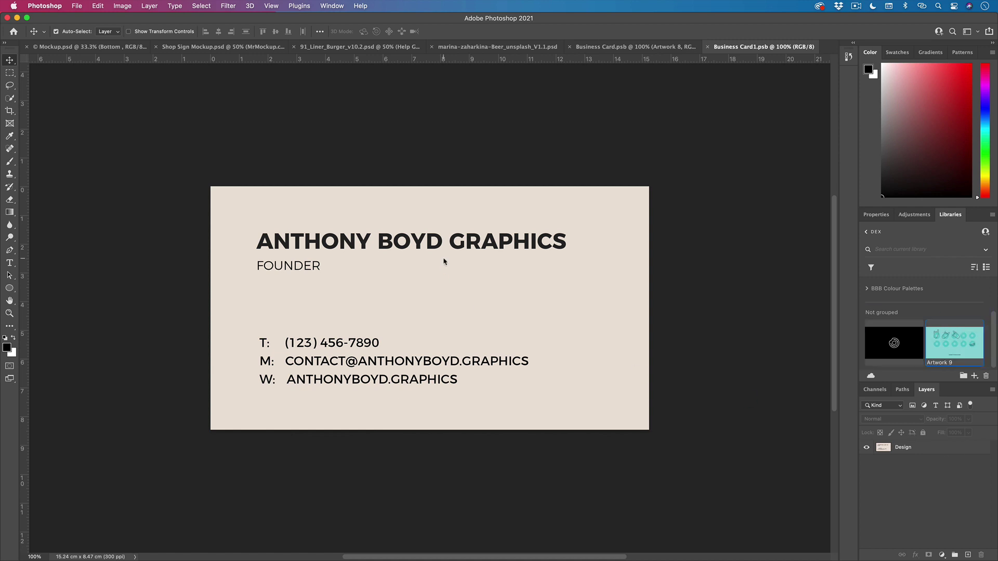
click(649, 309)
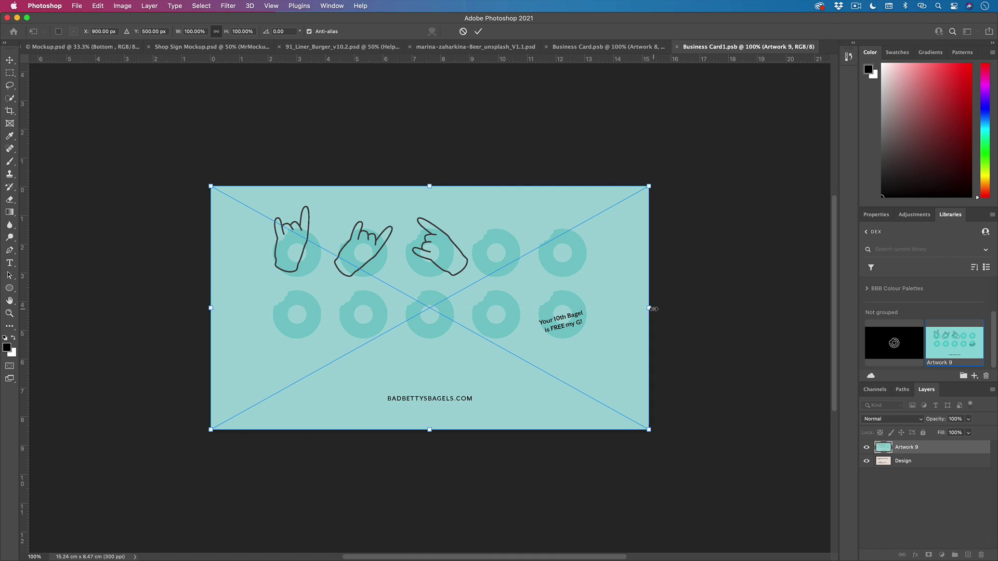
key(Return)
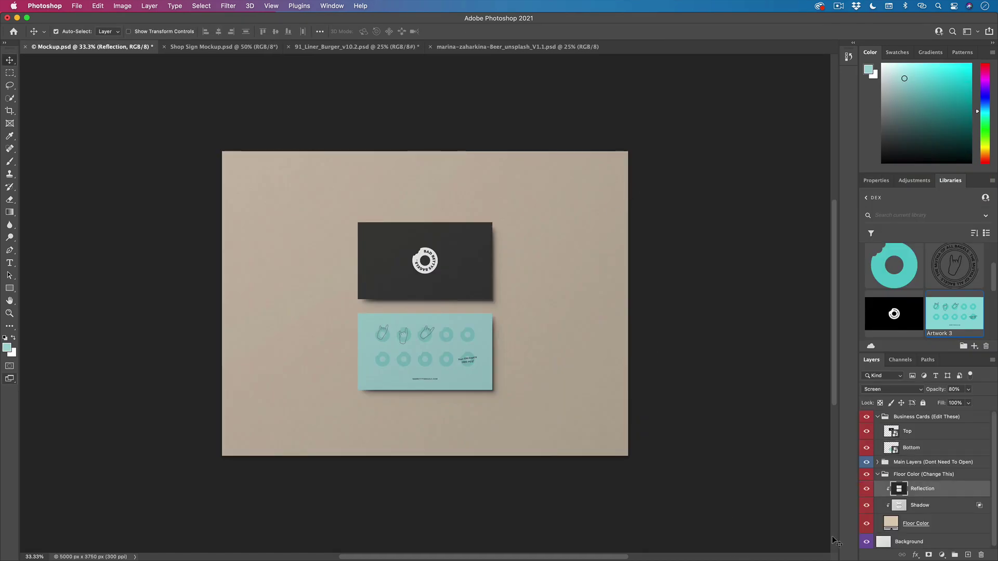
click(878, 474)
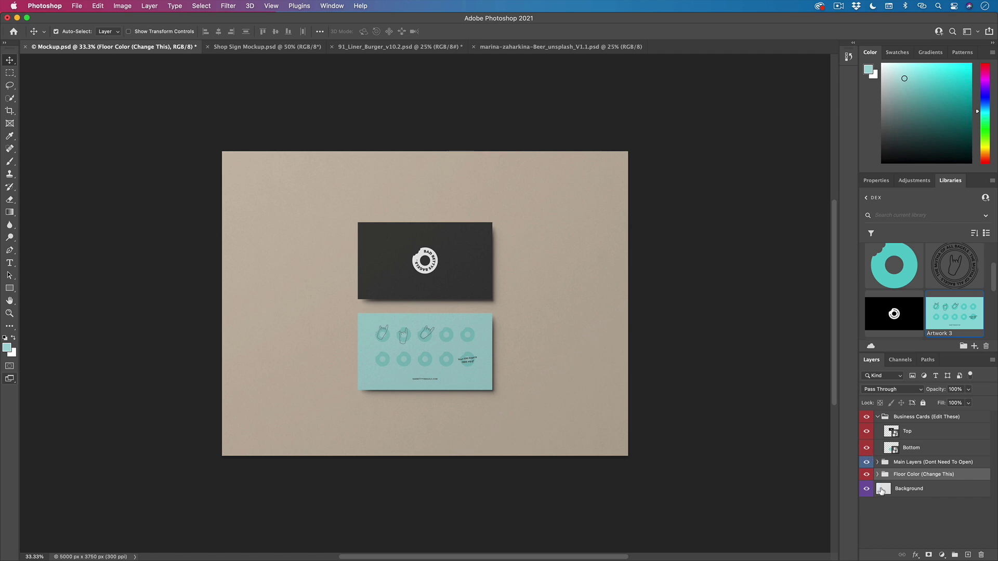
click(885, 490)
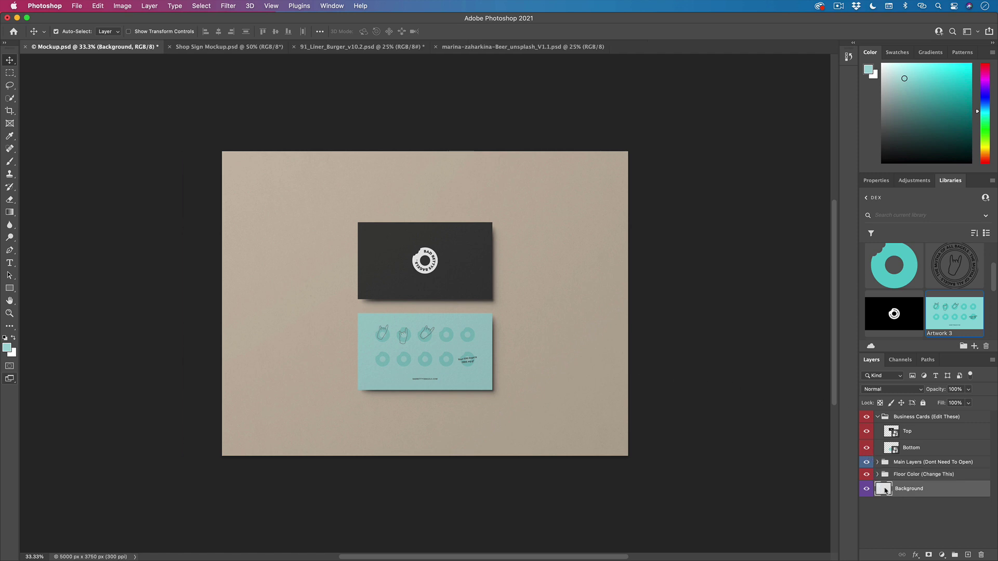
double_click(886, 490)
click(679, 188)
- Apply the teal swatch of the BBB palette in the DEX library to the mockup's Floor Color layer
click(878, 474)
click(893, 525)
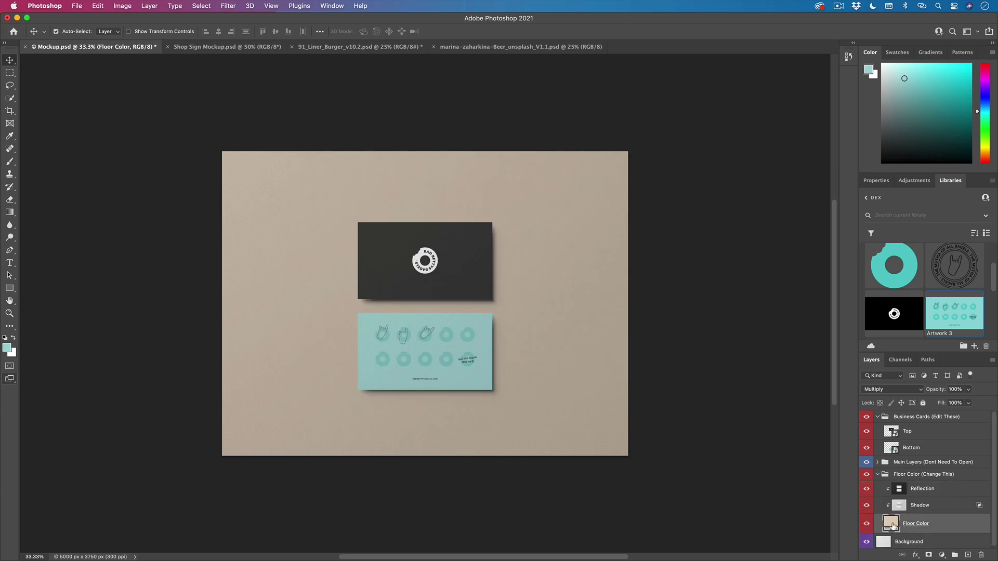
double_click(892, 524)
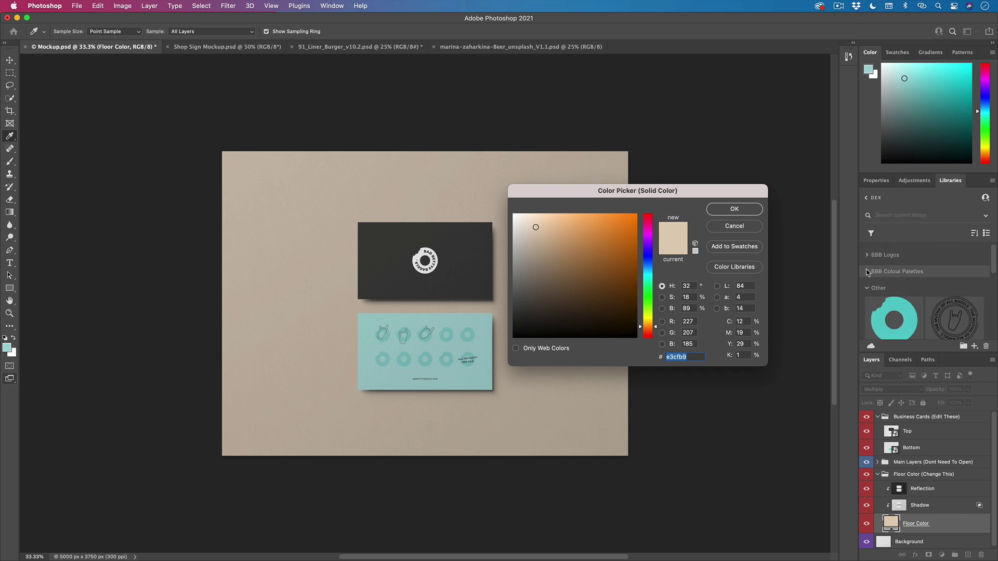
key(Return)
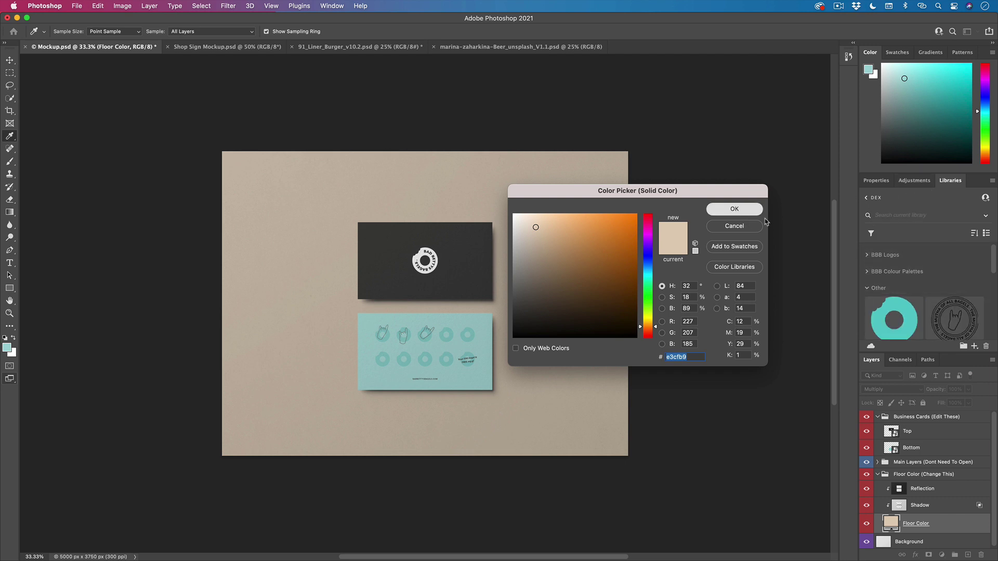
click(867, 272)
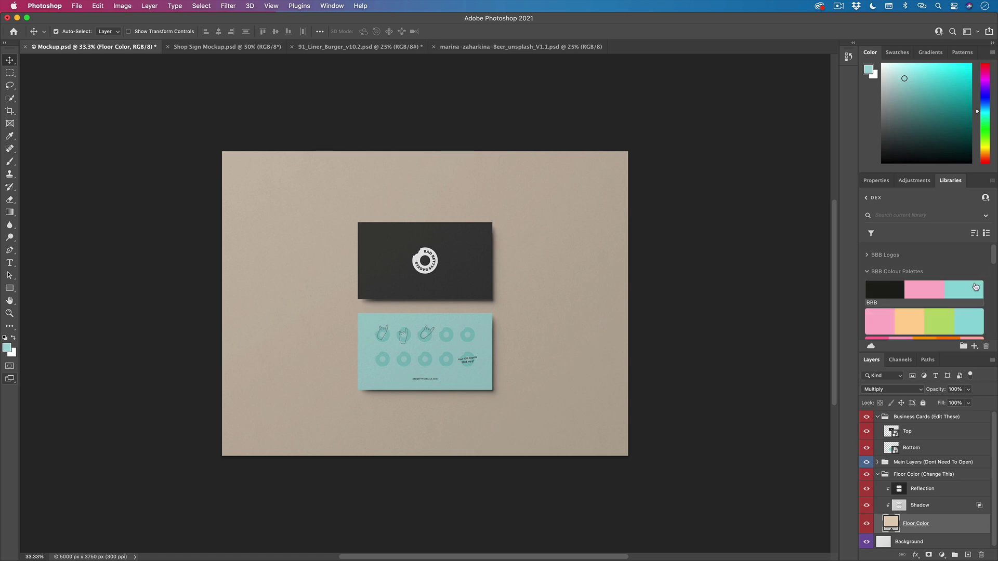
click(976, 287)
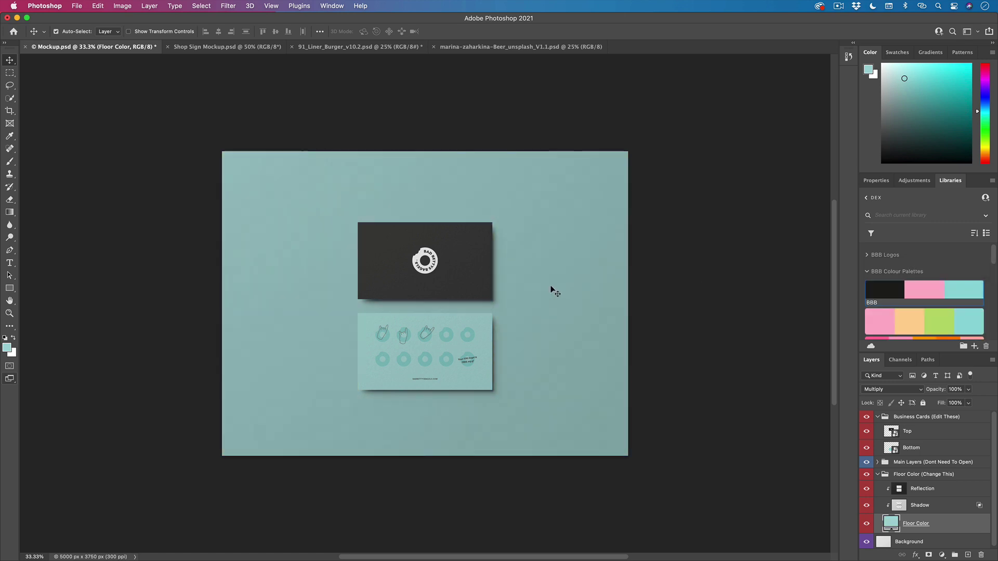
- Change the Floor Color fill to a slightly darker, more saturated teal
double_click(896, 529)
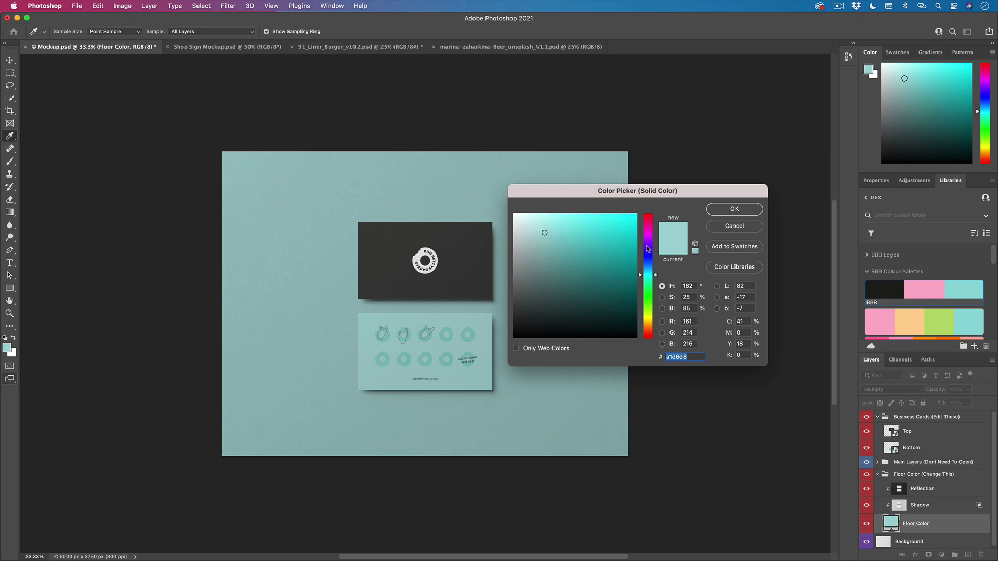
click(555, 238)
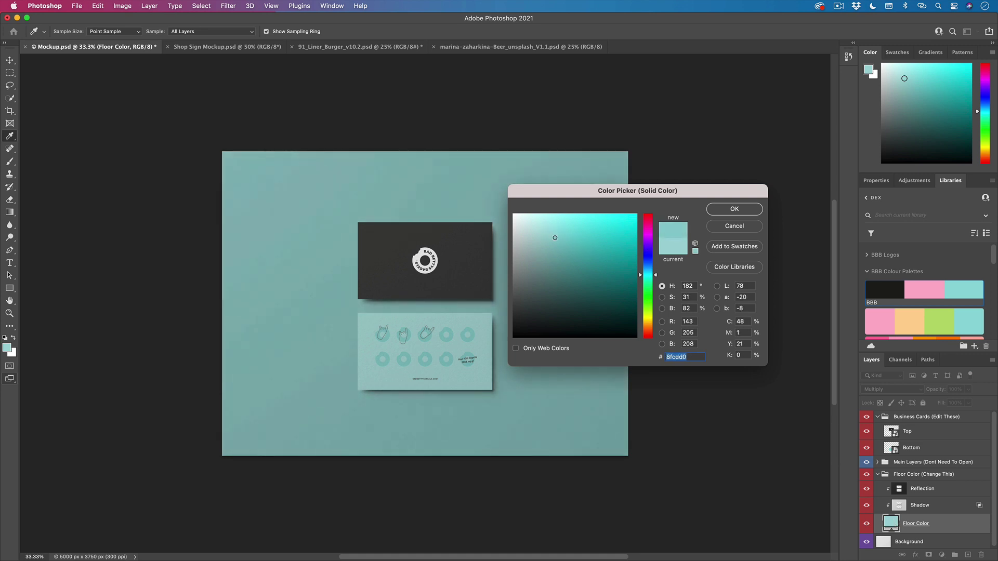
click(734, 208)
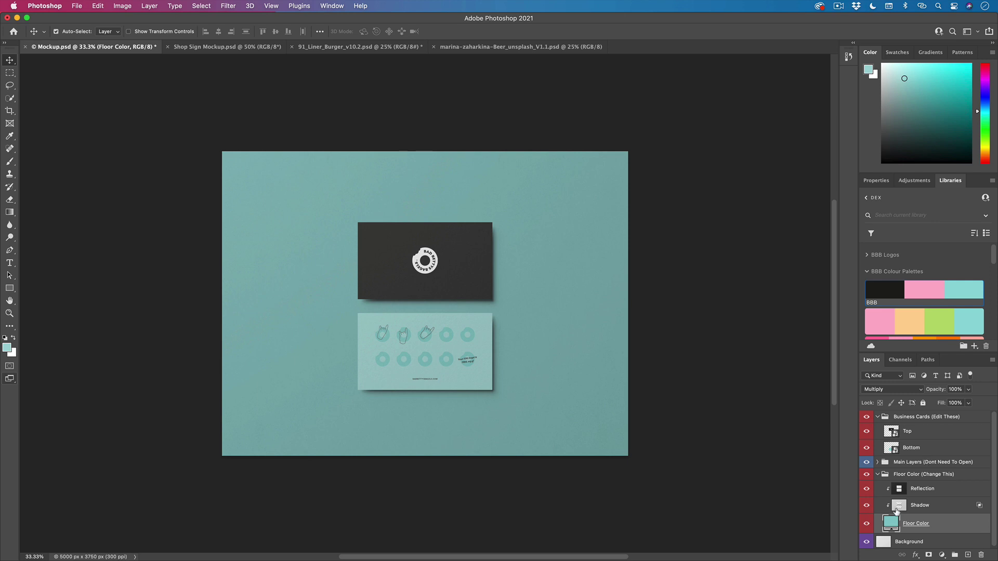
- Compare the floor with and without the Reflection layer of the Floor Color group, then leave that layer hidden
click(865, 490)
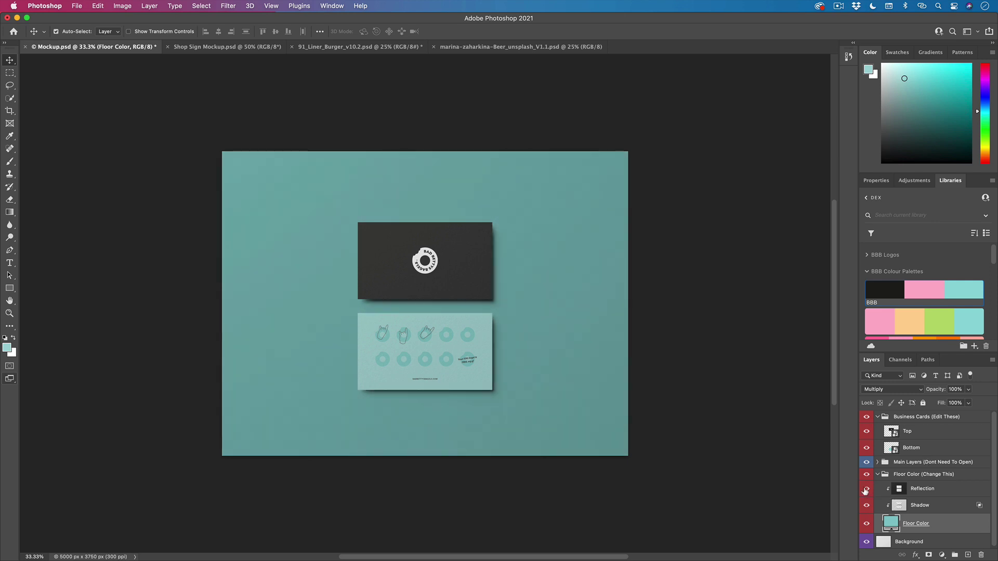
click(865, 490)
click(866, 490)
click(877, 474)
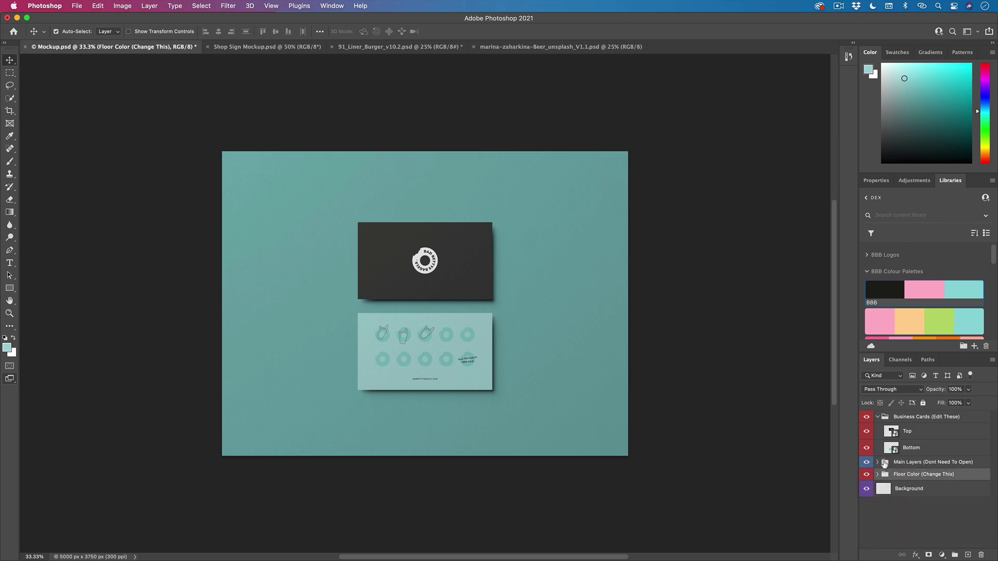
- Hide the Reflection layer above the business cards in the Main Layers group
click(877, 418)
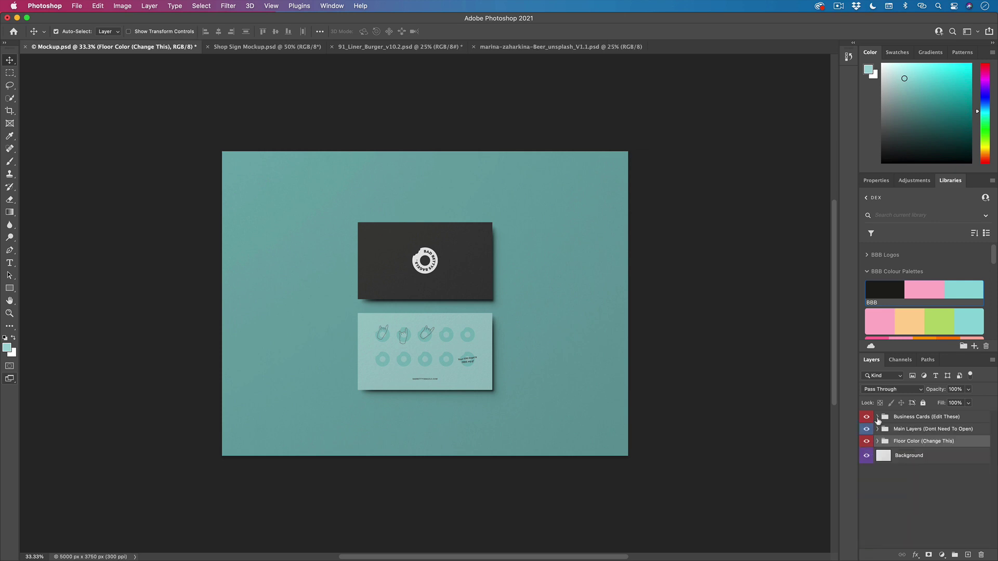
click(877, 430)
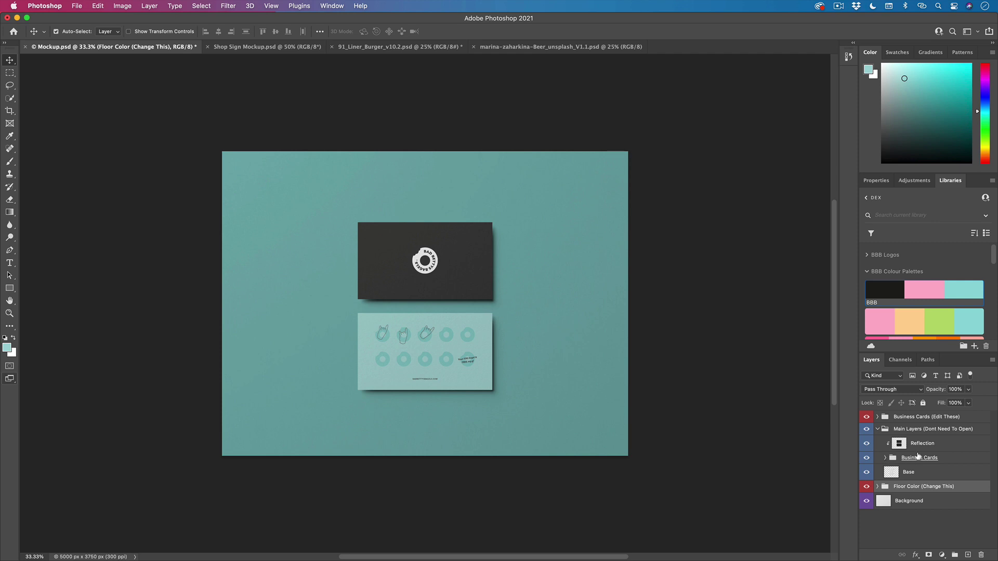
click(865, 443)
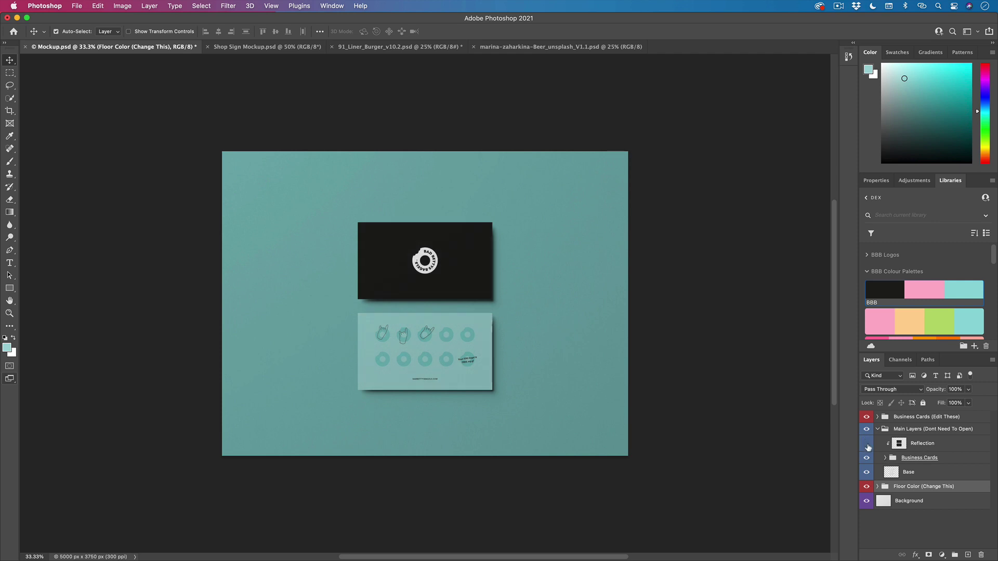
- Compare the business cards with and without the Reflection layer of the Main Layers group, leaving the layer hidden and selected
click(866, 445)
click(867, 445)
click(923, 444)
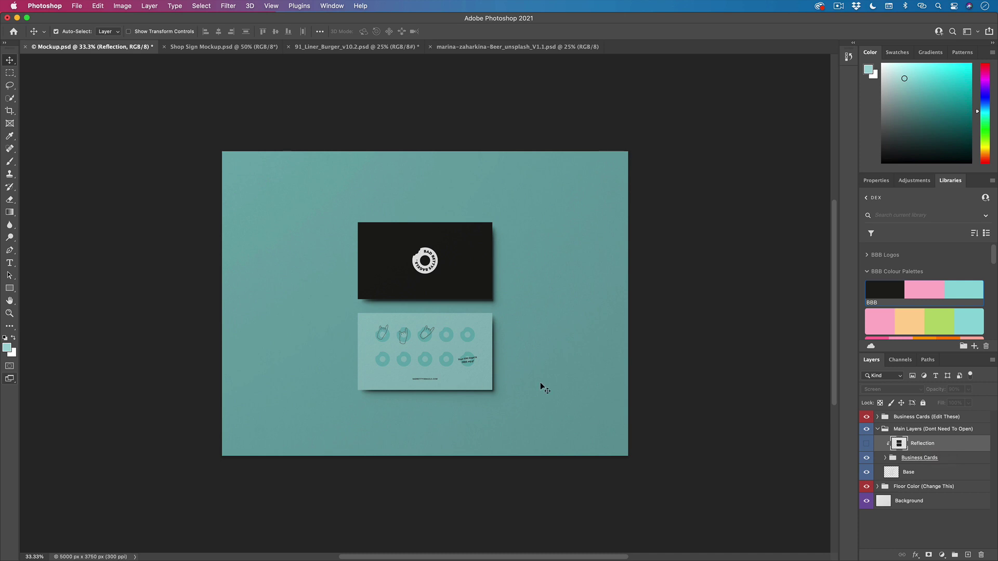
- Switch to Shop Sign Mockup.psd and open the contents of the YOUR DESIGN HERE smart object
key(ctrl+Tab)
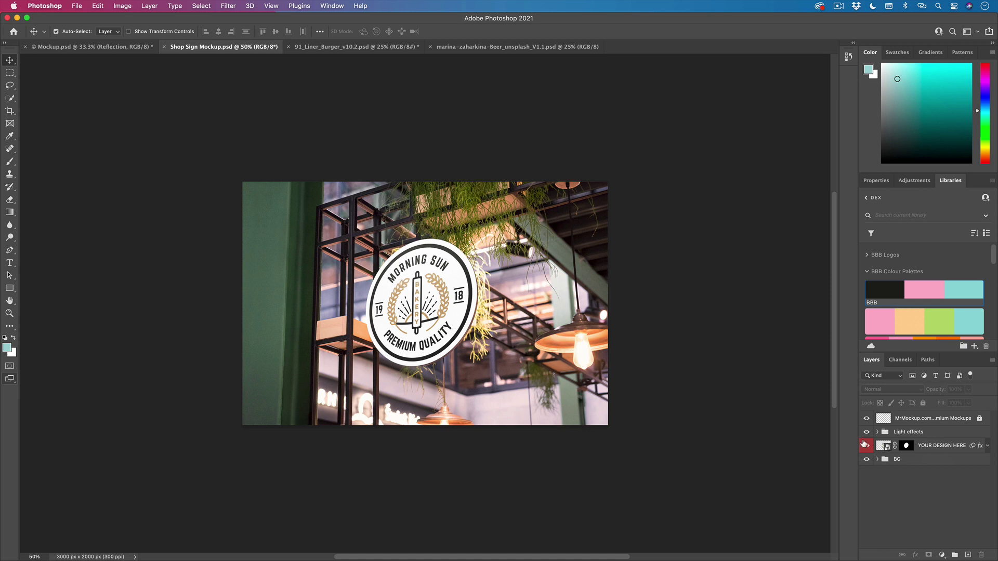
click(934, 446)
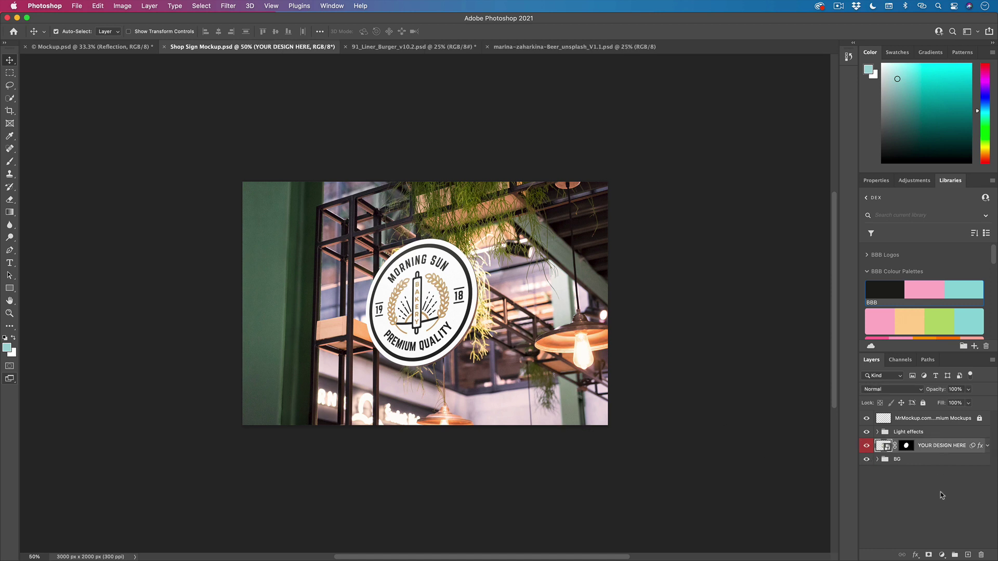
double_click(887, 446)
key(super+minus)
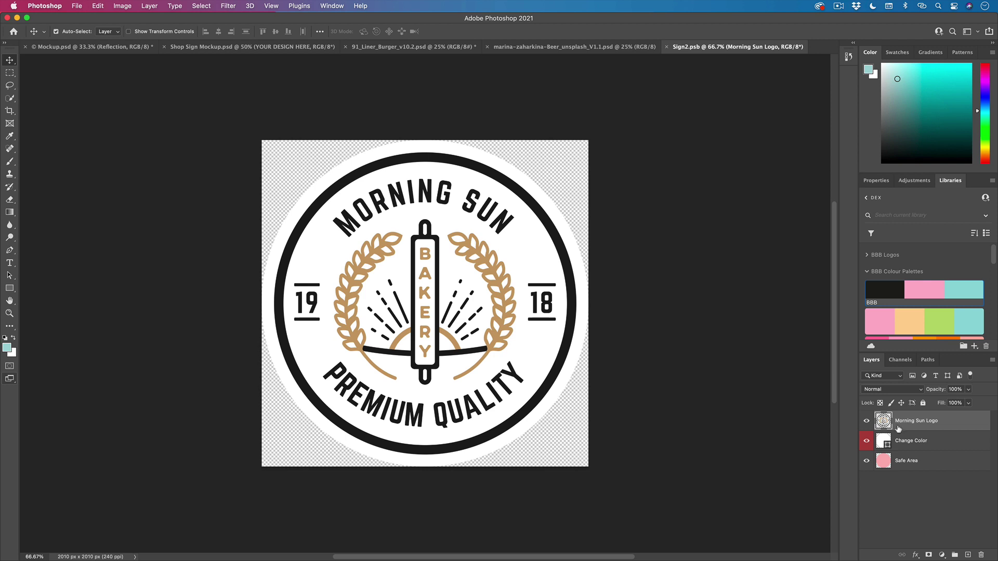
- Hide the Morning Sun Logo layer and set the fill of the Change Color circle to black (000000)
click(866, 421)
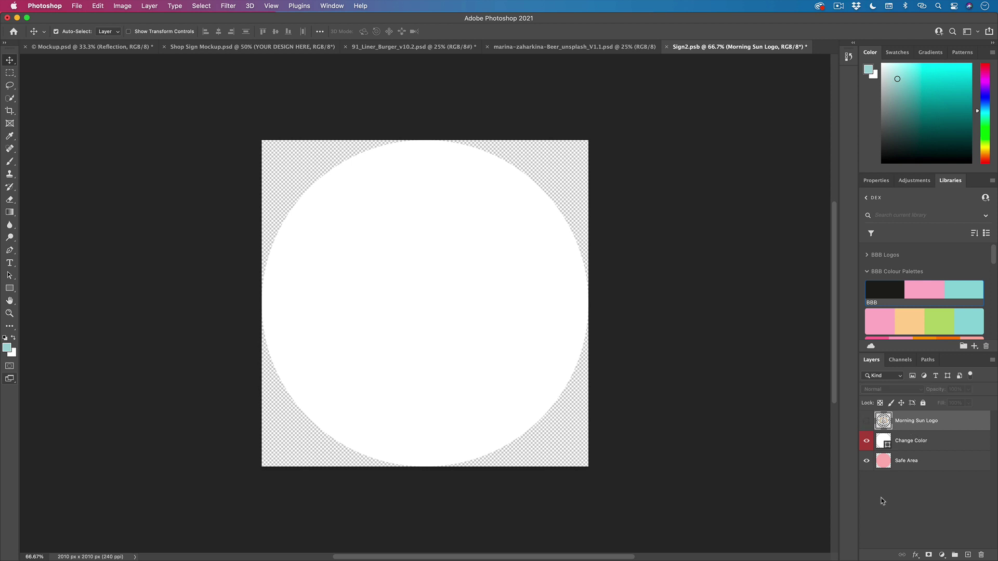
click(919, 441)
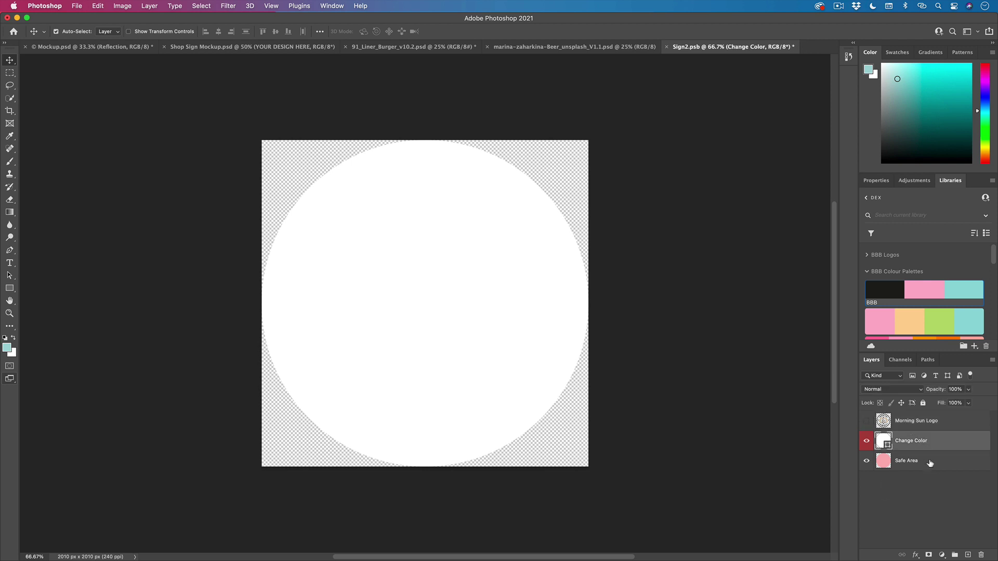
double_click(878, 442)
drag(563, 312, 468, 362)
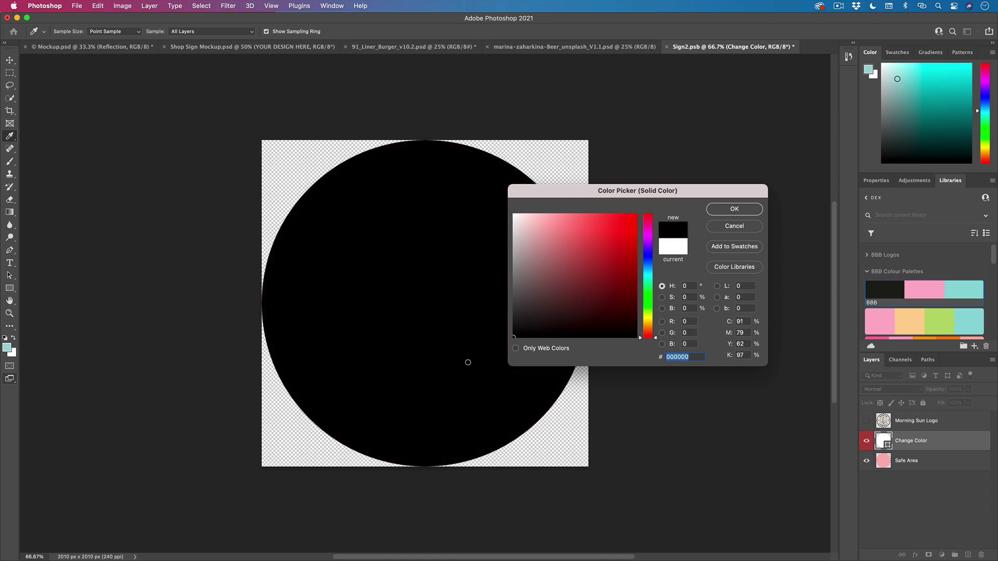
click(752, 211)
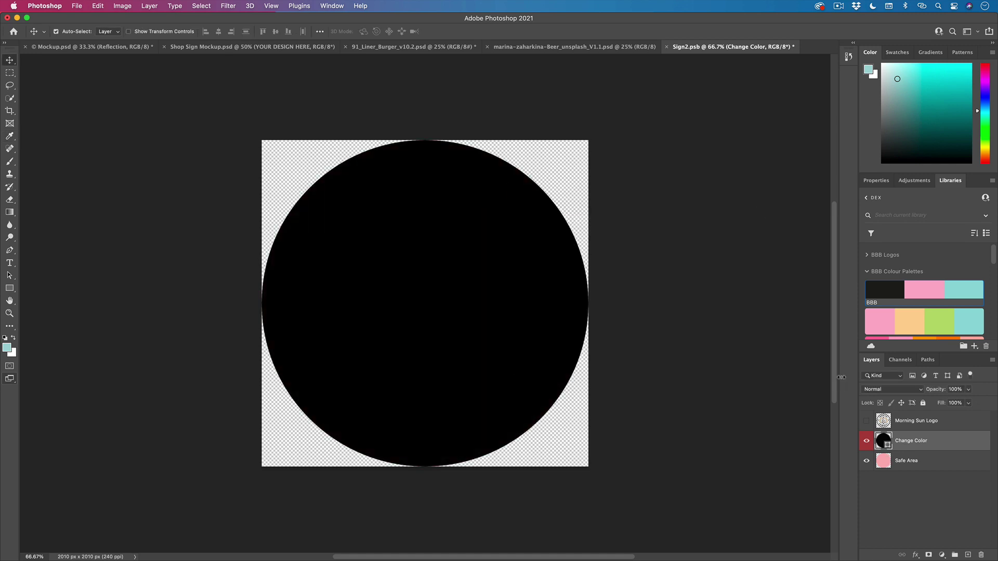
- Place Logo_White_2 from the library's BBB Logos group on the black circle, scaled to about 125% and centred
click(867, 271)
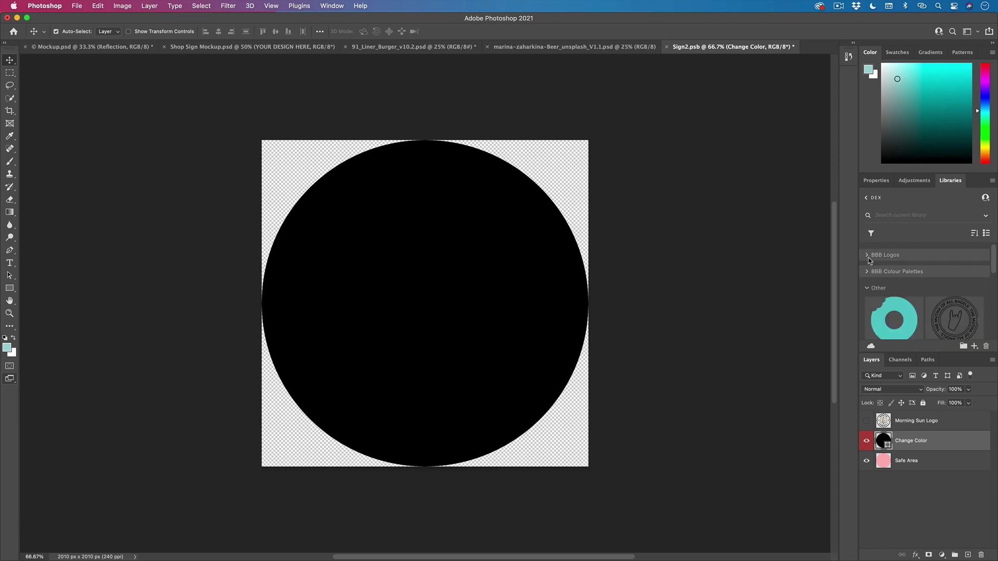
click(866, 288)
click(867, 255)
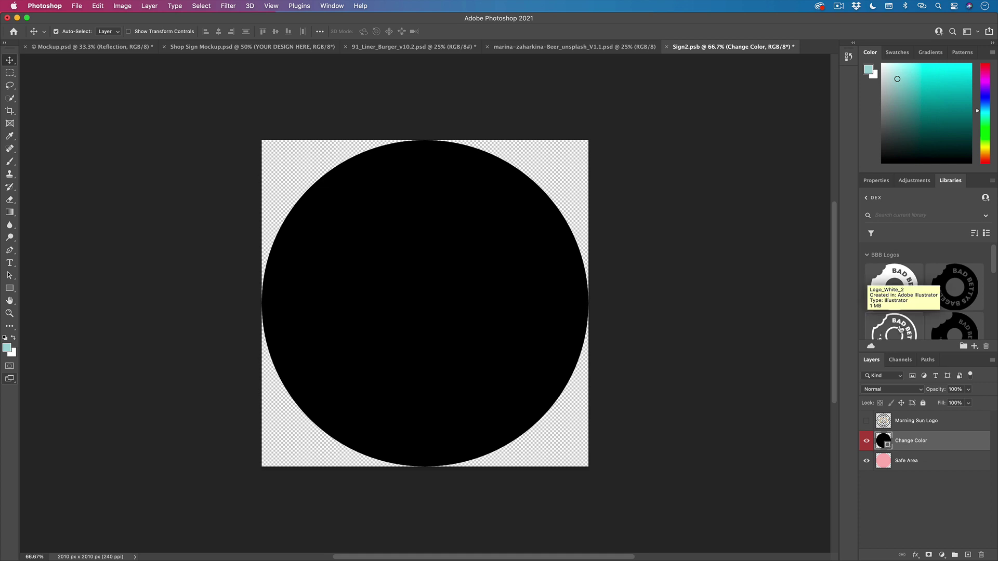
drag(901, 329, 423, 303)
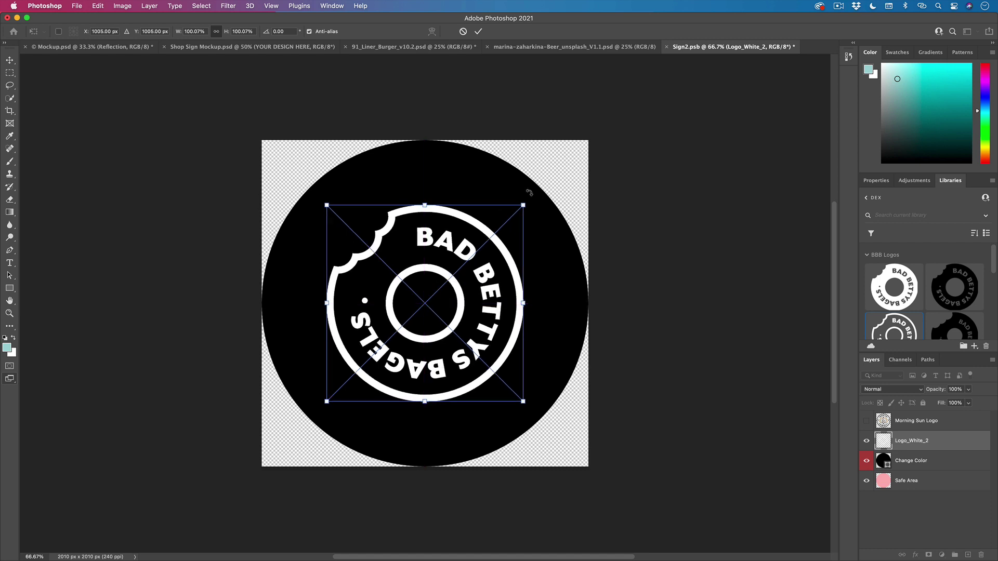
drag(523, 204, 542, 186)
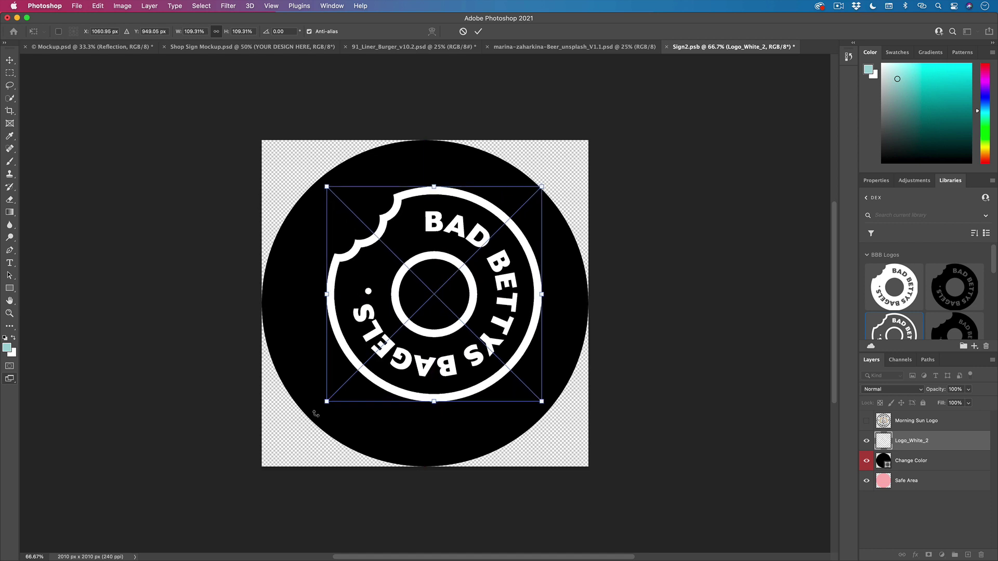
drag(326, 402, 297, 453)
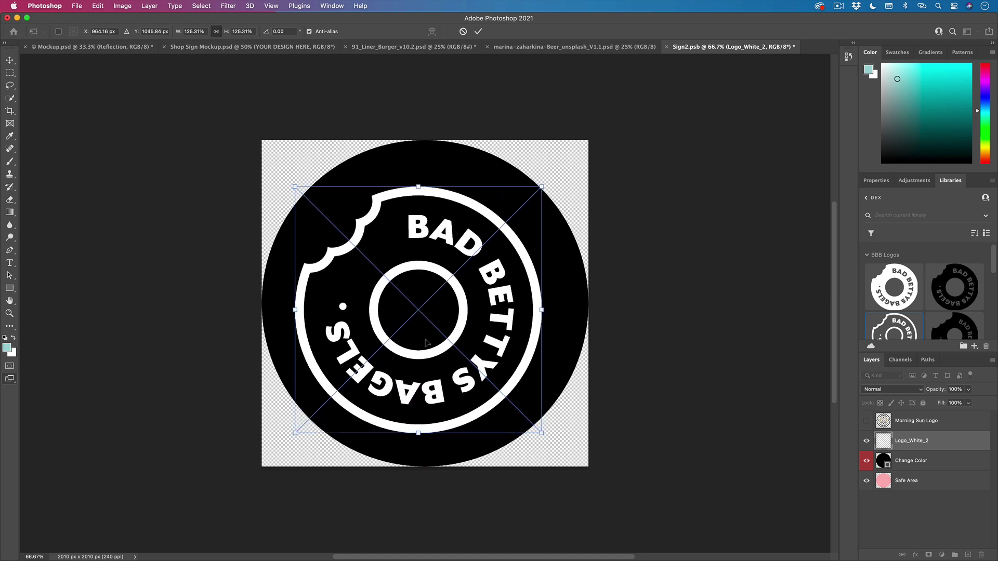
drag(426, 343, 431, 337)
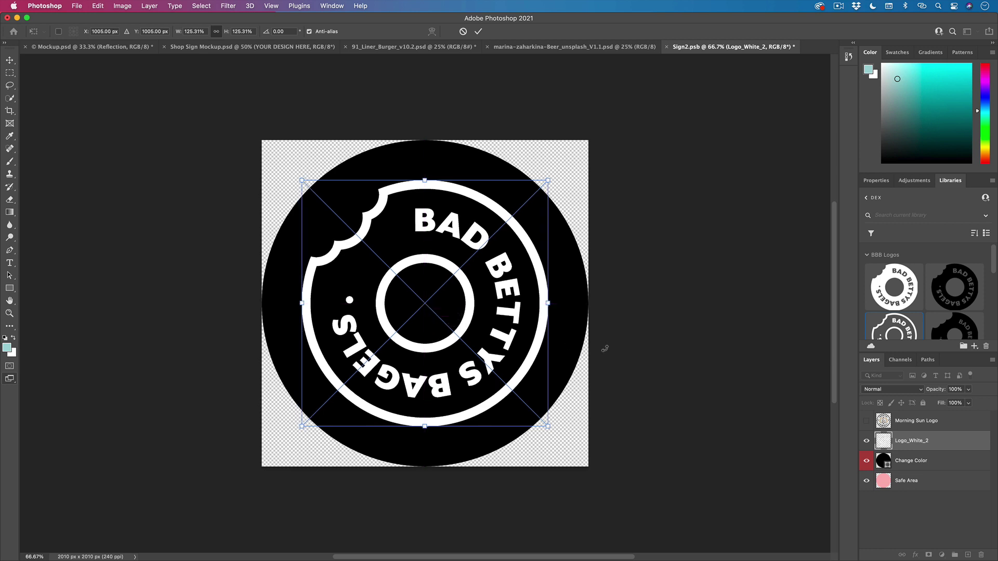
key(Return)
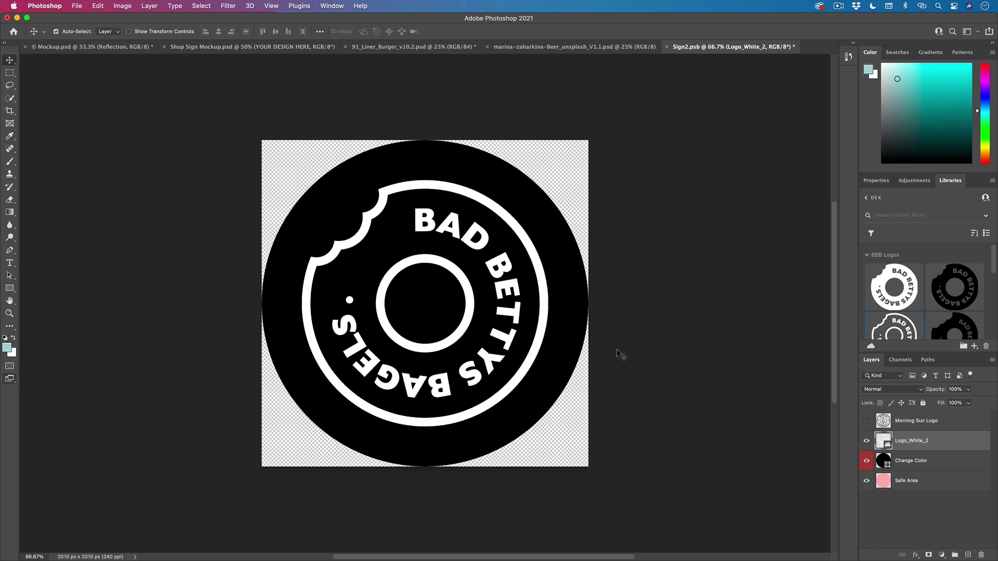
- Enlarge the placed white logo to about 132% and recentre it on the black circle
key(super+t)
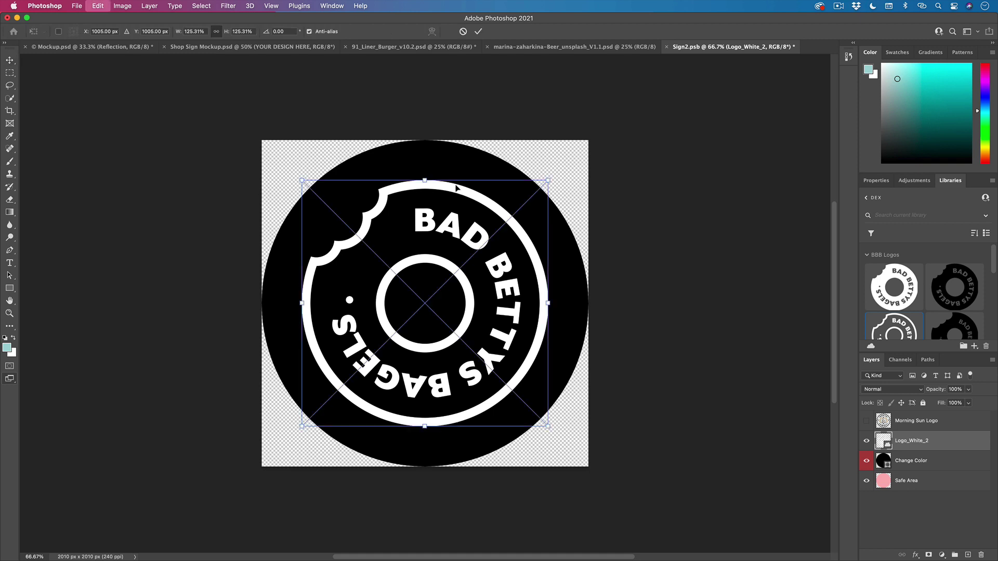
drag(424, 179, 425, 173)
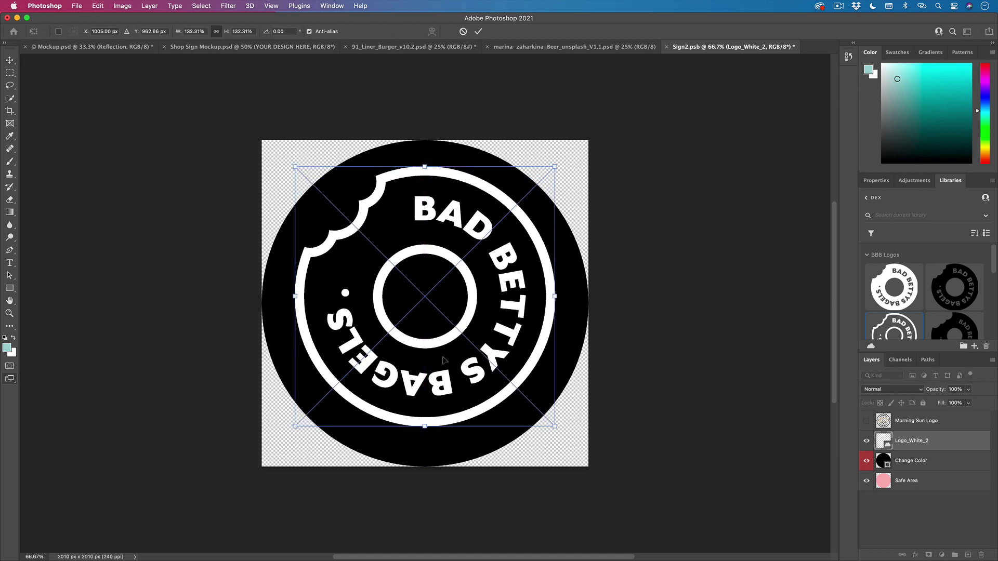
drag(445, 360, 443, 368)
key(Return)
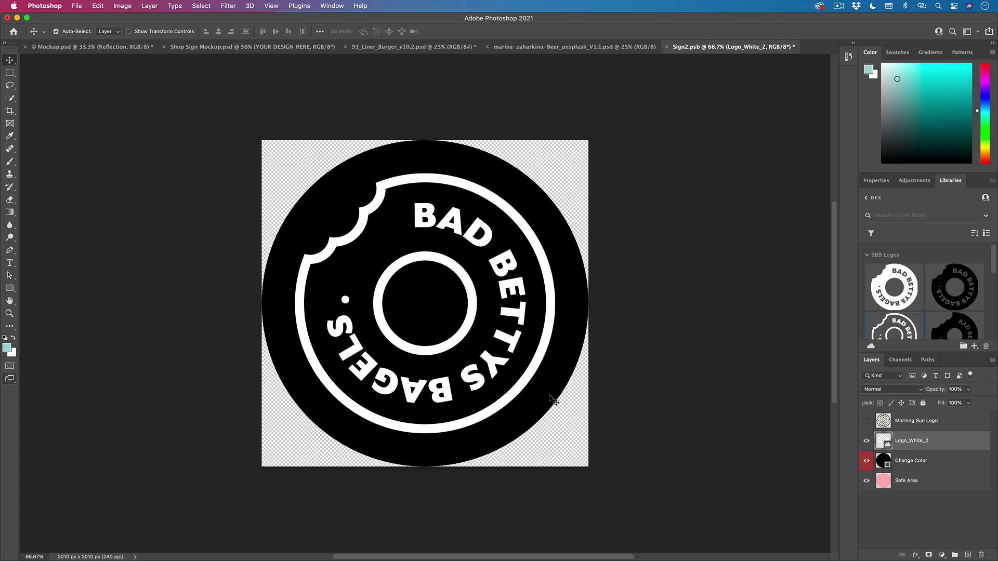
- Save and close Sign2.psb to update the shop sign, and expand the mockup's Light effects group
key(super+s)
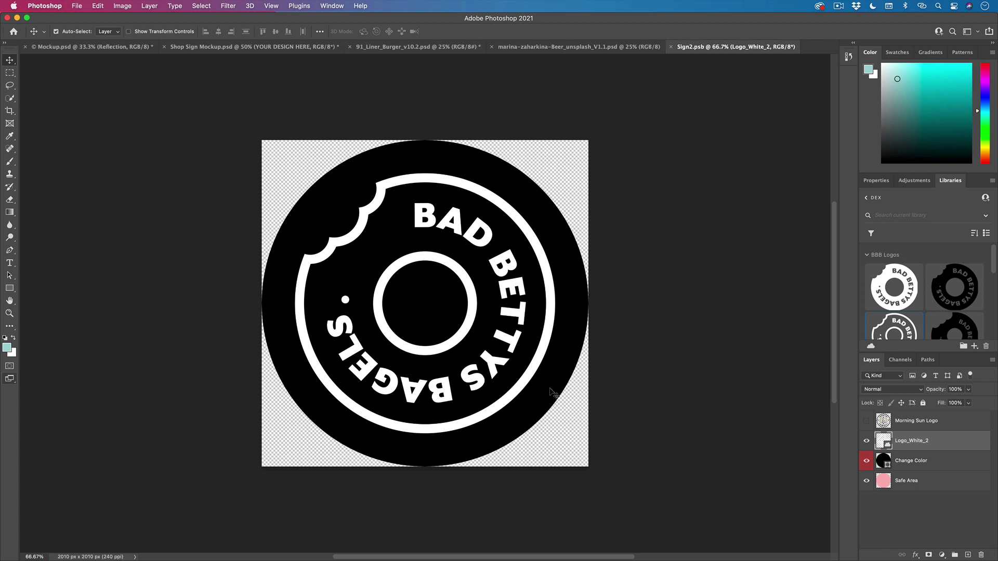
click(670, 46)
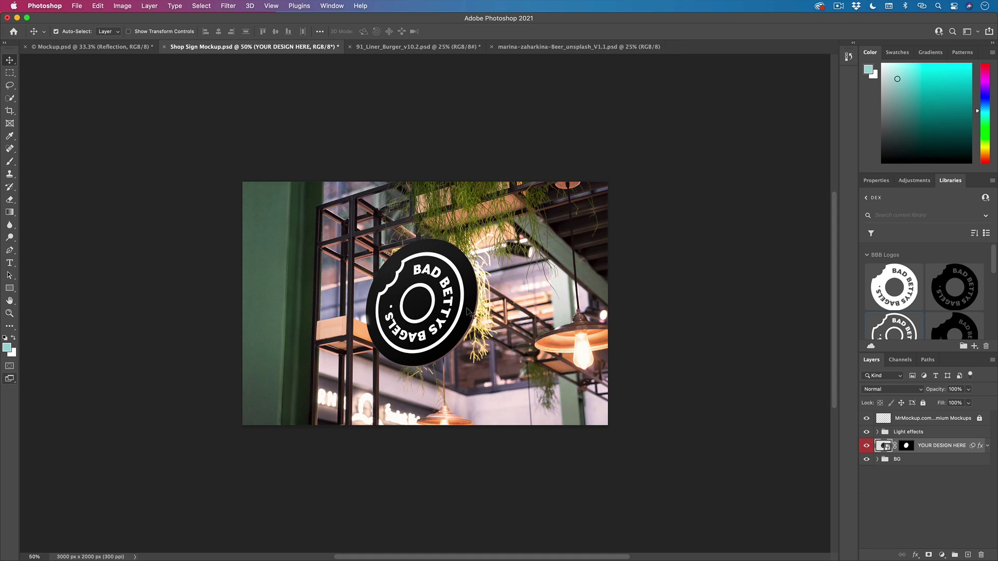
click(878, 432)
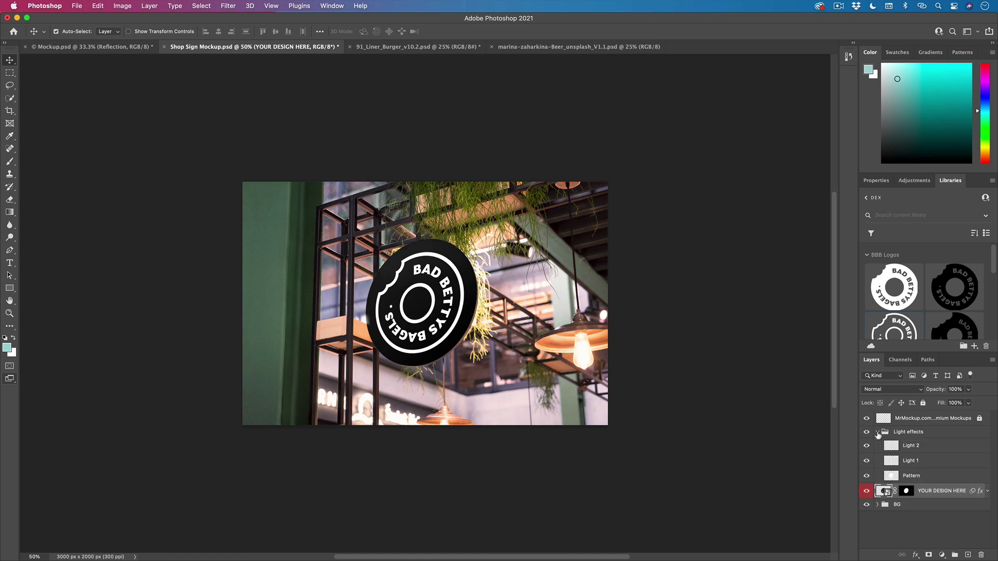
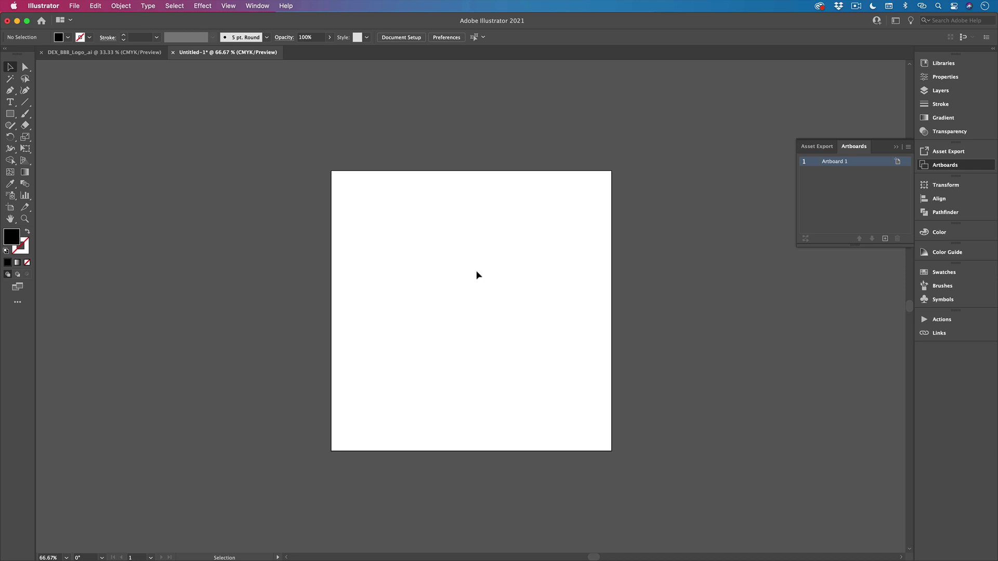
- In the blank Illustrator document, paste the black logo, duplicate it about 6.8 cm above and align both on their horizontal centres
key(super)
key(super+v)
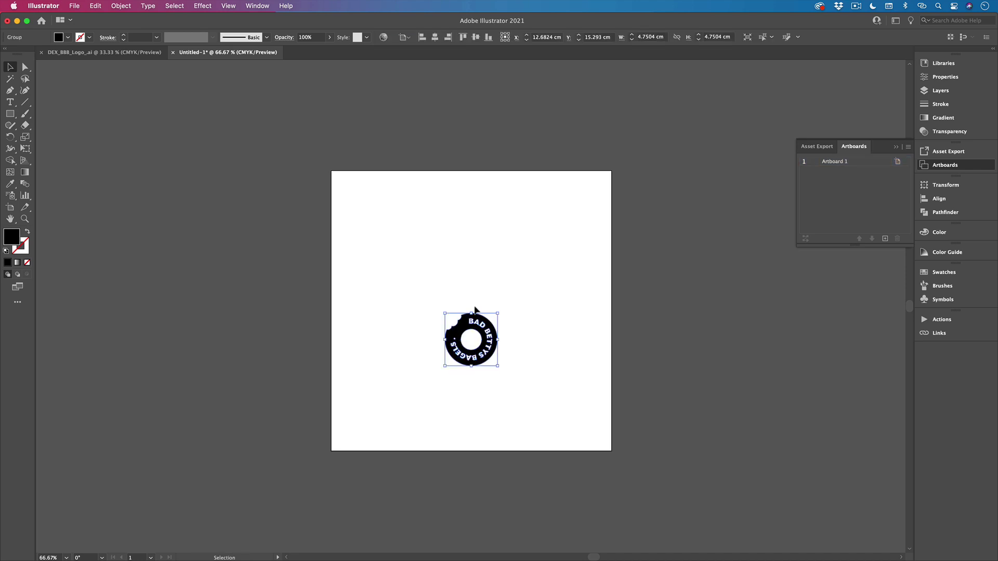
drag(482, 320, 482, 248)
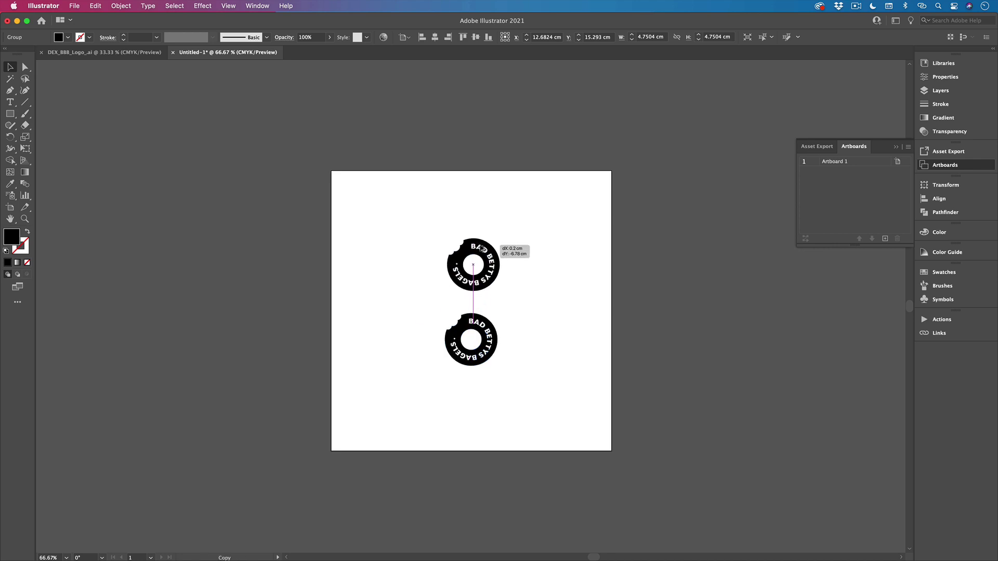
drag(440, 202, 502, 390)
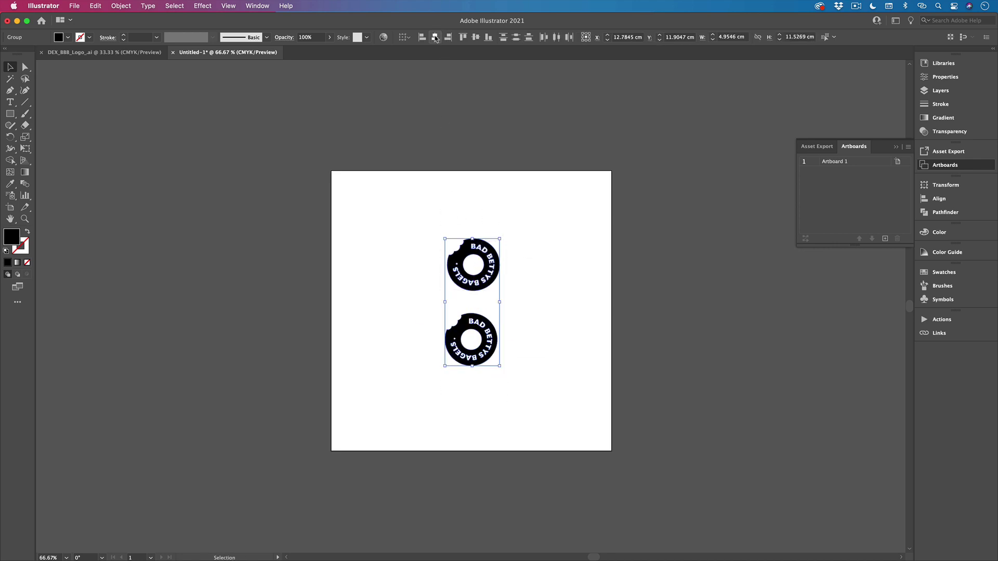
click(434, 37)
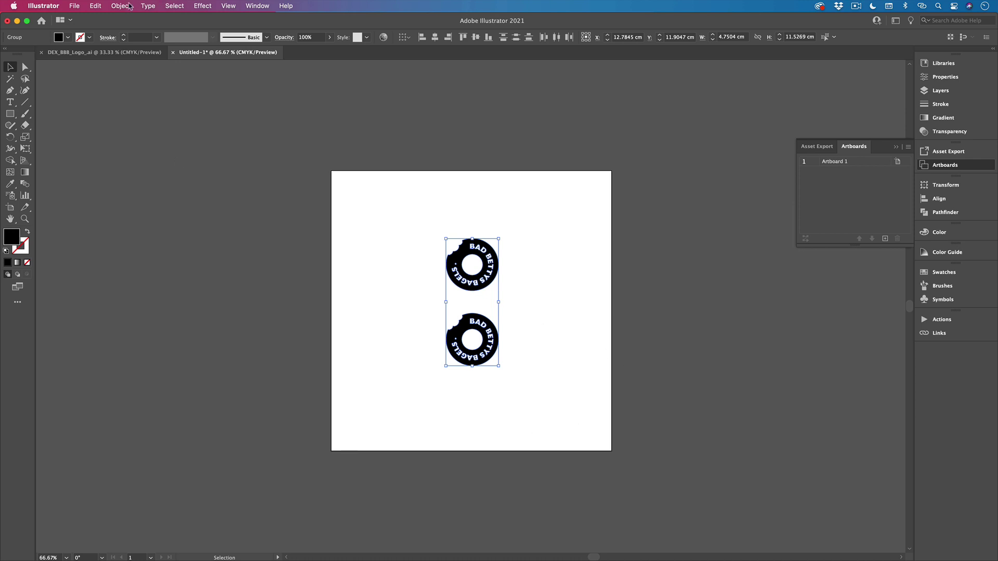
- Make a pattern from the two logos and move them closer together vertically to even out the row spacing
click(128, 6)
mouse_move(120, 272)
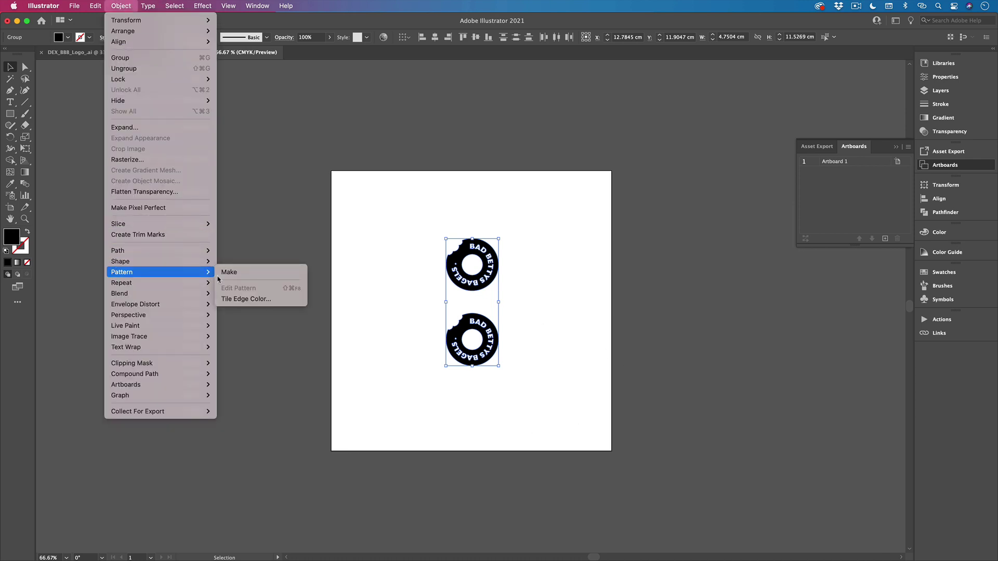
click(267, 277)
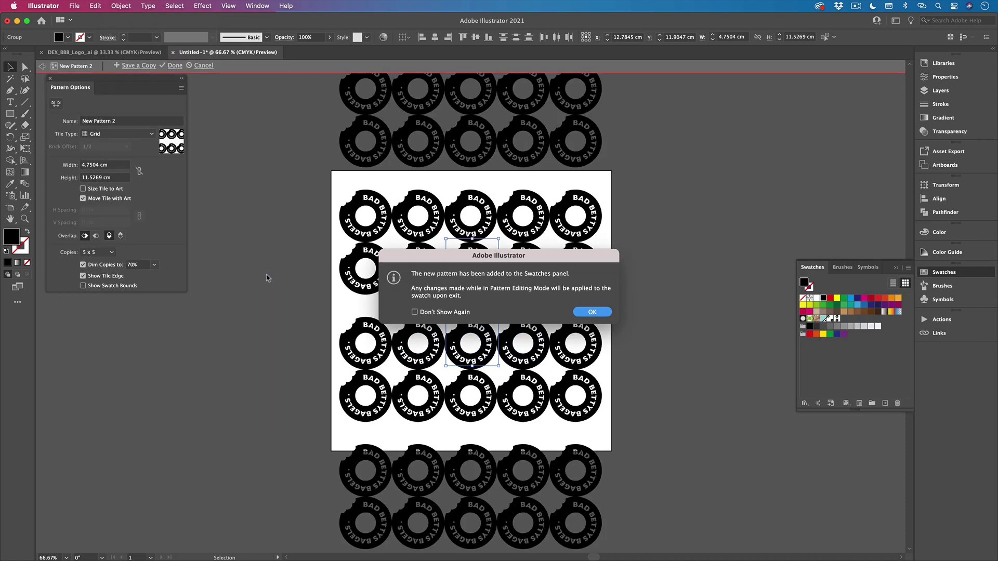
click(603, 312)
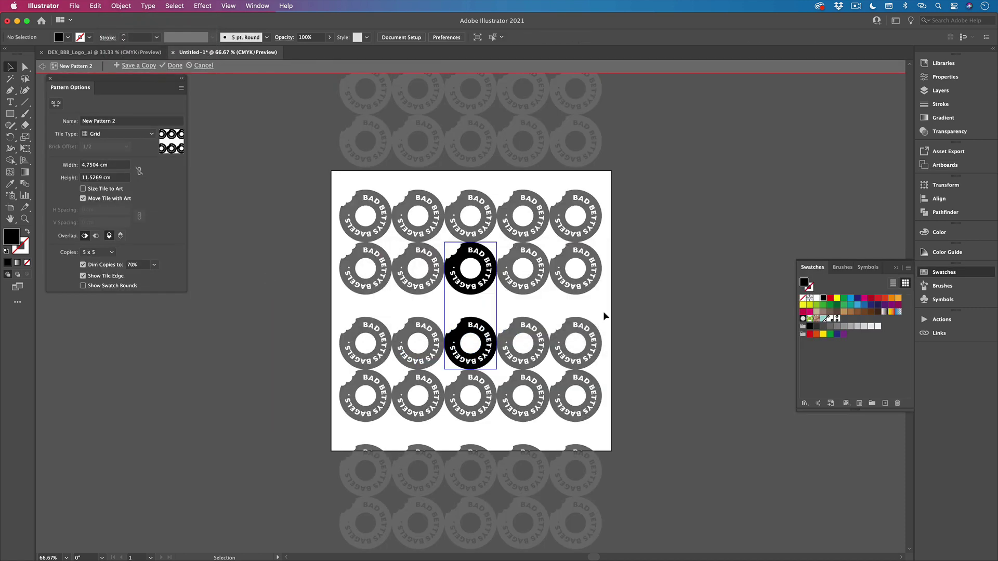
drag(483, 282, 483, 293)
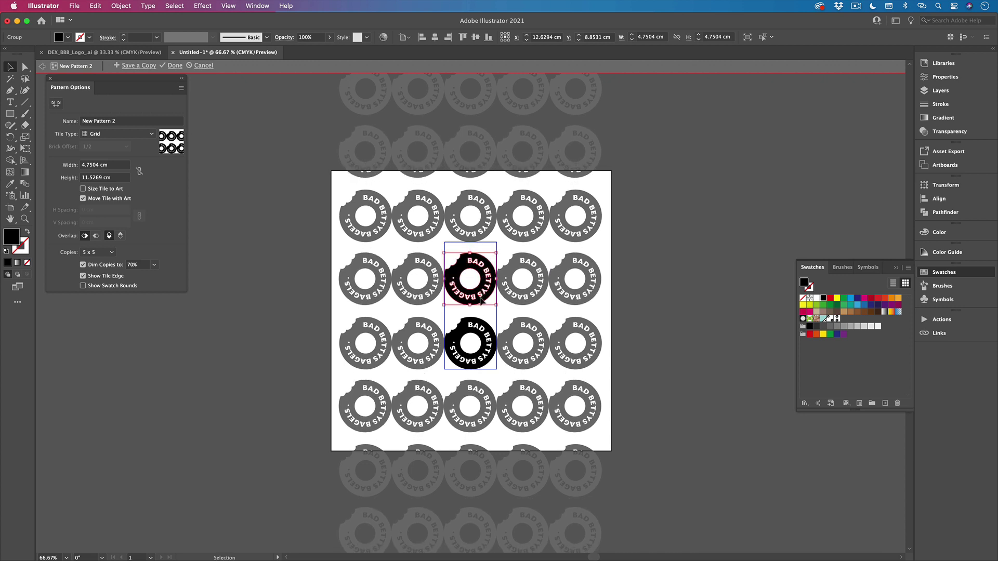
drag(483, 328, 482, 324)
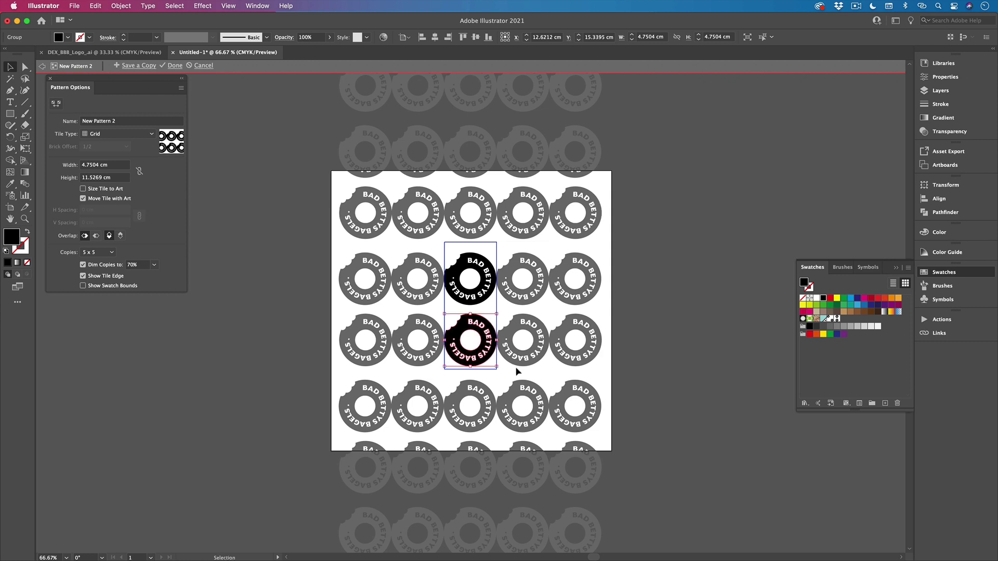
- Set the pattern tile's width to 6 cm and link its width and height
click(119, 167)
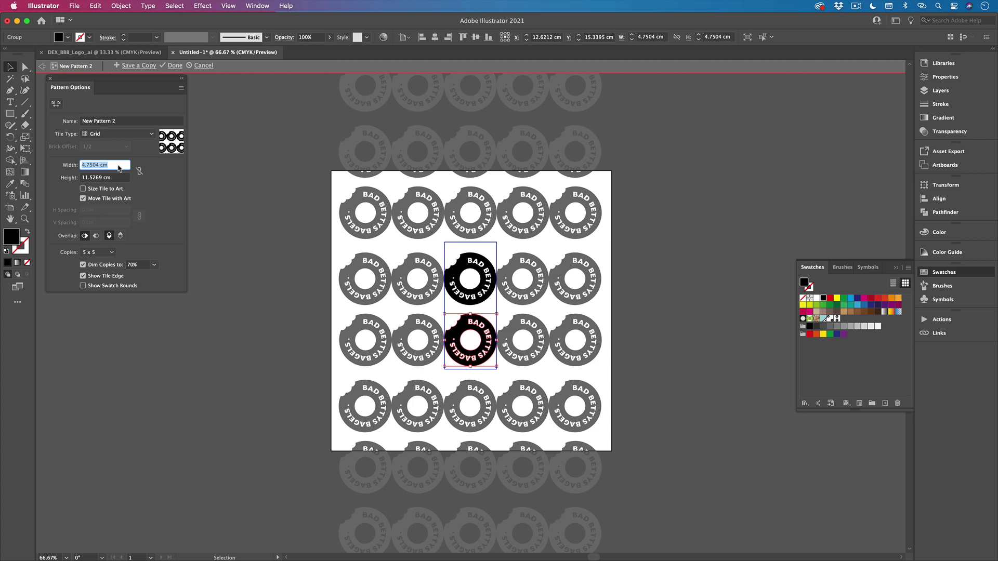
text(5)
click(116, 177)
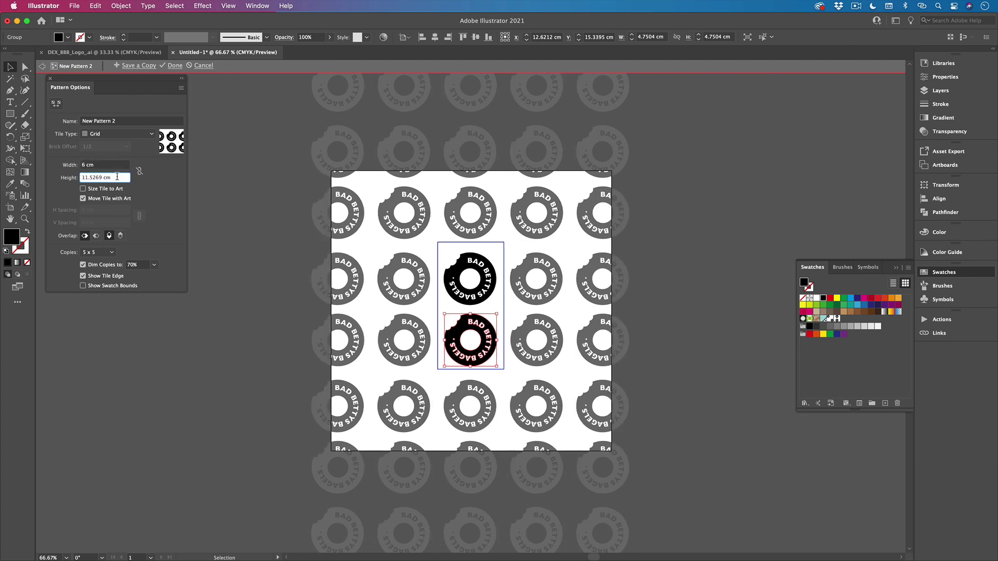
triple_click(117, 177)
click(138, 171)
- Move both logos up on the artboard and fine-tune the upper logo's position within the pattern tile
mouse_move(498, 341)
mouse_down()
mouse_move(487, 295)
mouse_move(488, 333)
mouse_up()
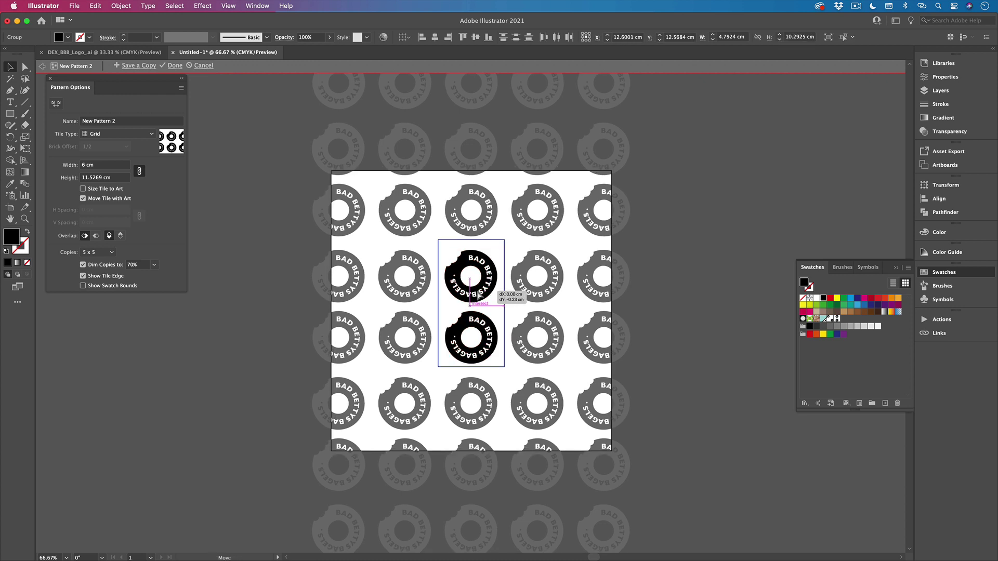
drag(477, 294, 472, 259)
click(530, 368)
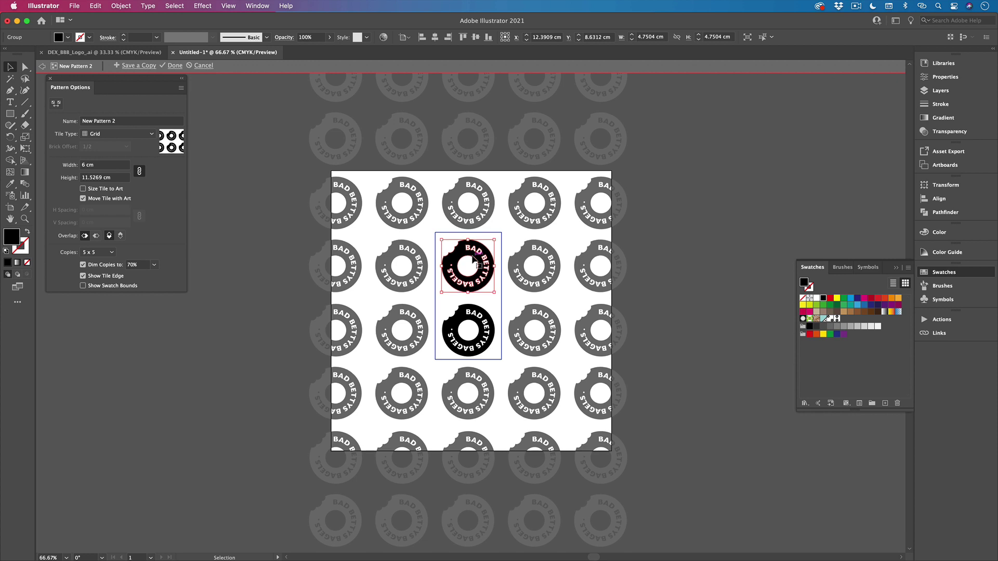
- Scale both logos in the pattern tile down together slightly, to about 4.67 cm each, and deselect them
click(485, 319)
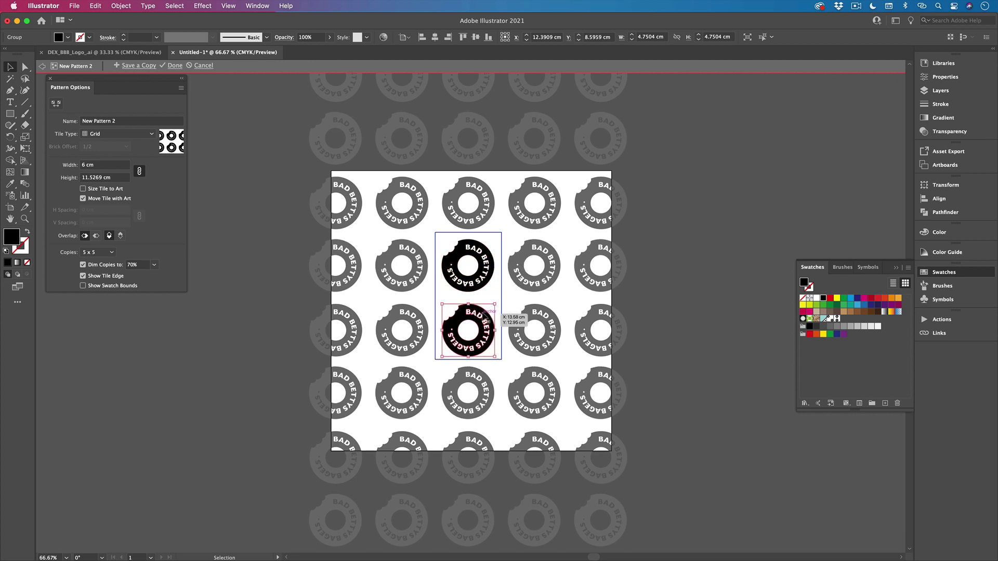
click(491, 270)
shift+click(491, 322)
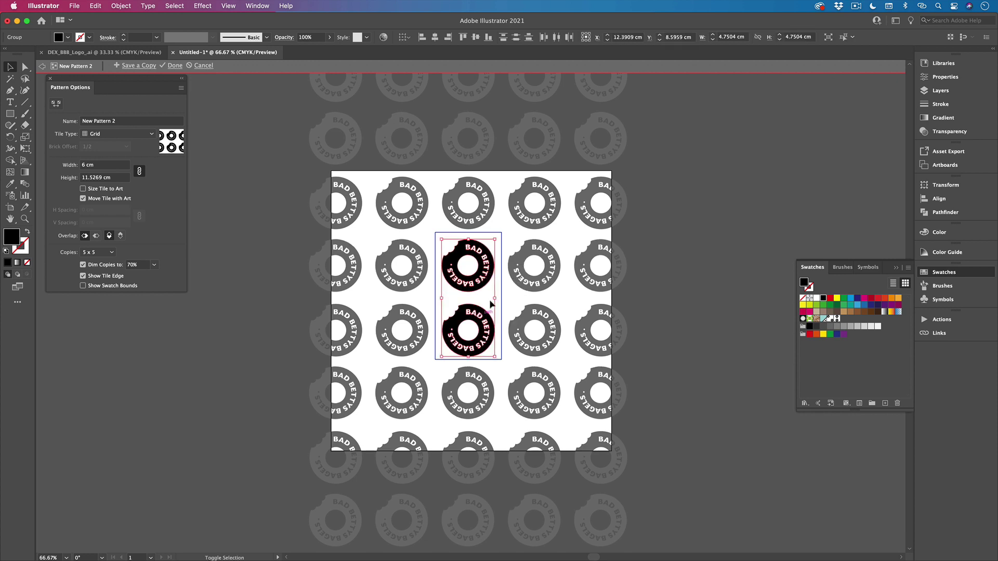
drag(494, 238, 493, 241)
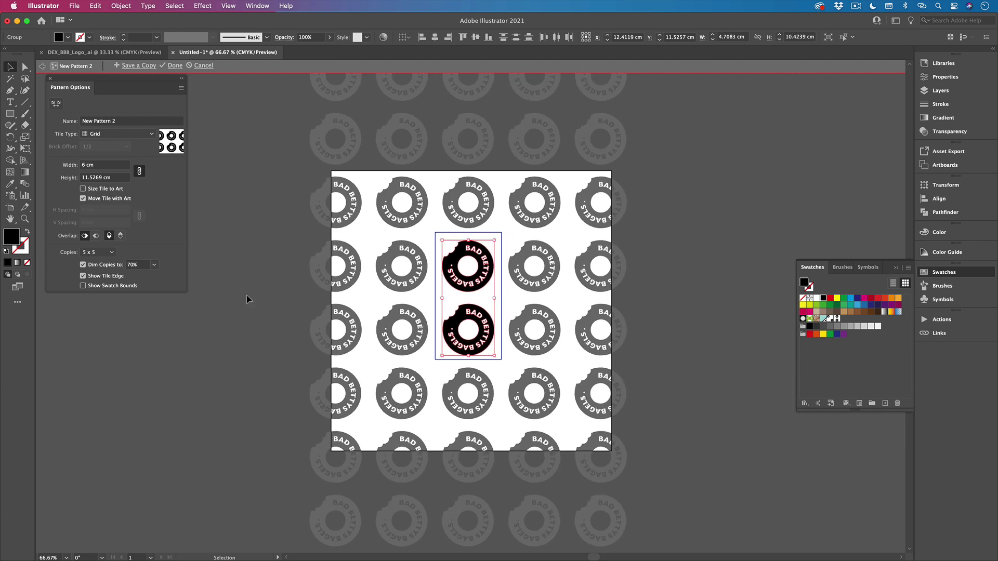
click(502, 391)
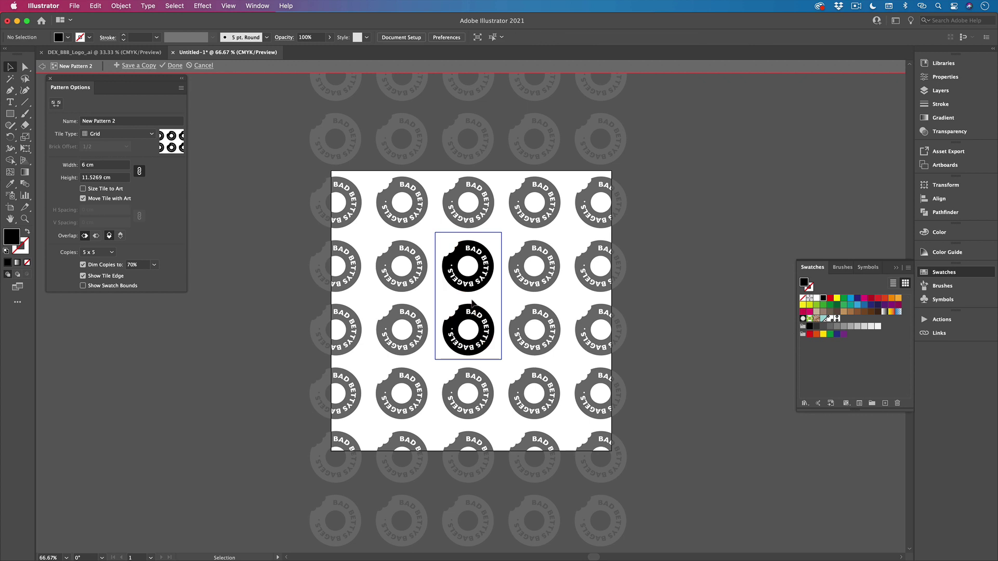
- Fill the upper logo in the pattern tile with the mint green swatch, keeping the lower logo black
click(473, 302)
click(492, 283)
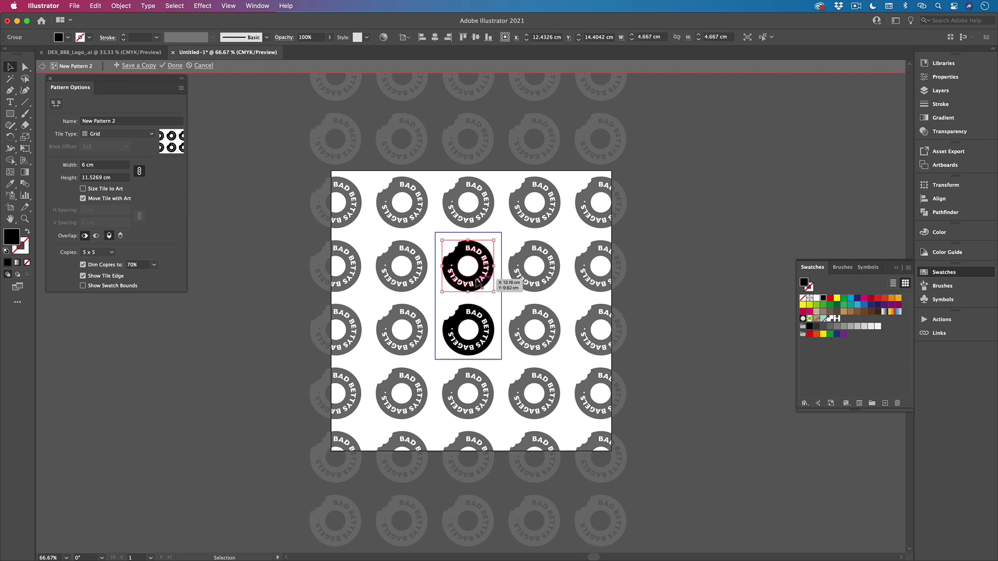
click(451, 333)
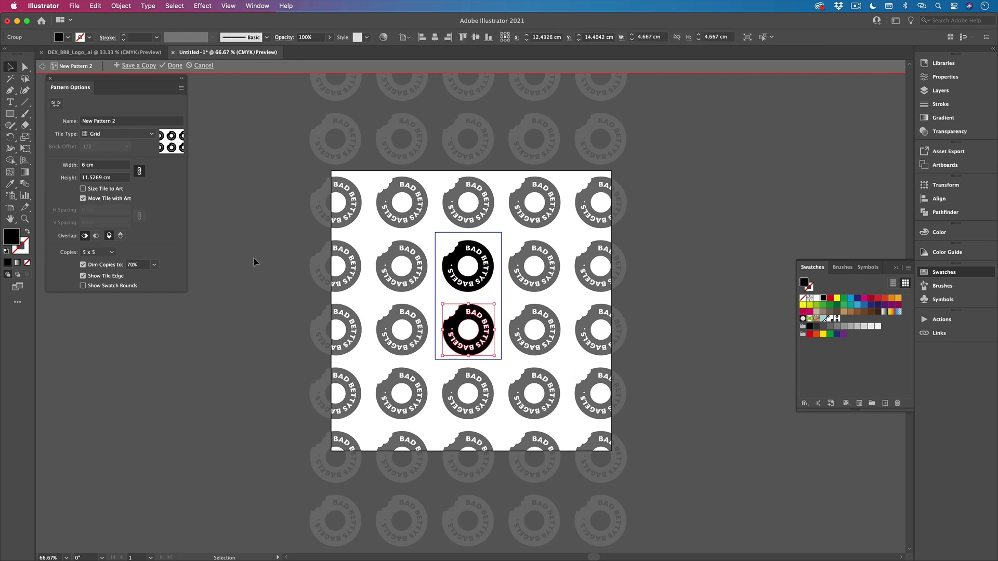
click(458, 273)
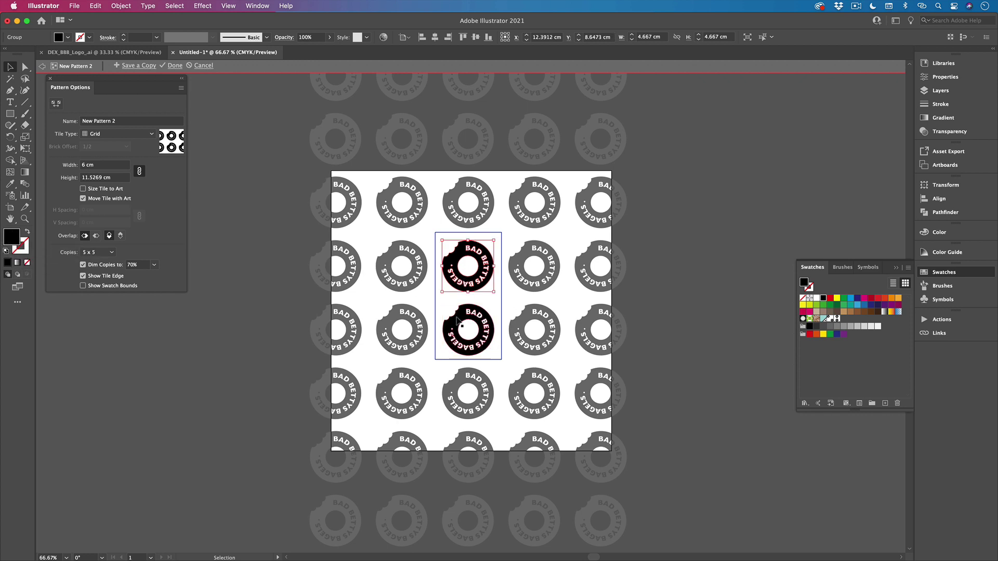
click(823, 320)
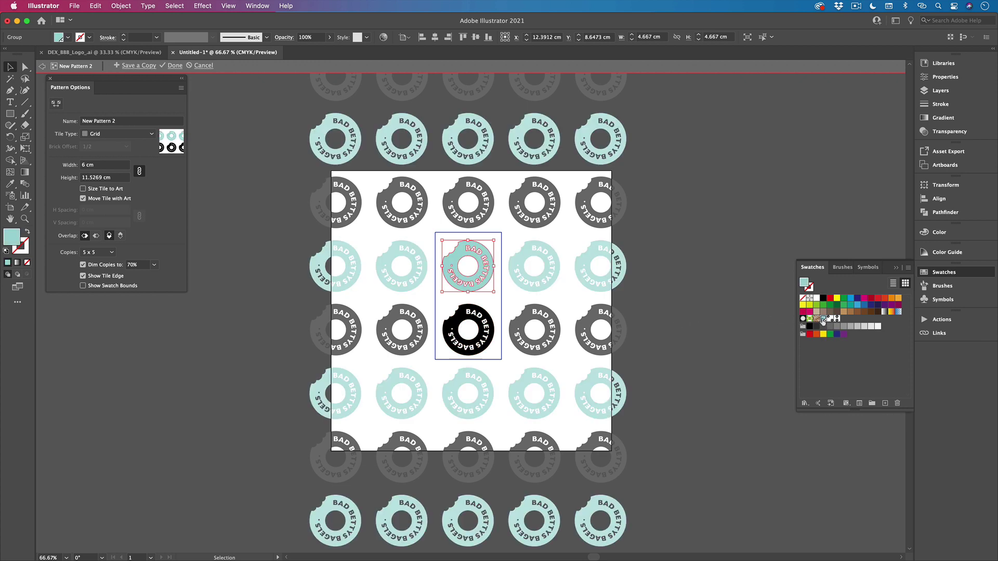
click(8, 263)
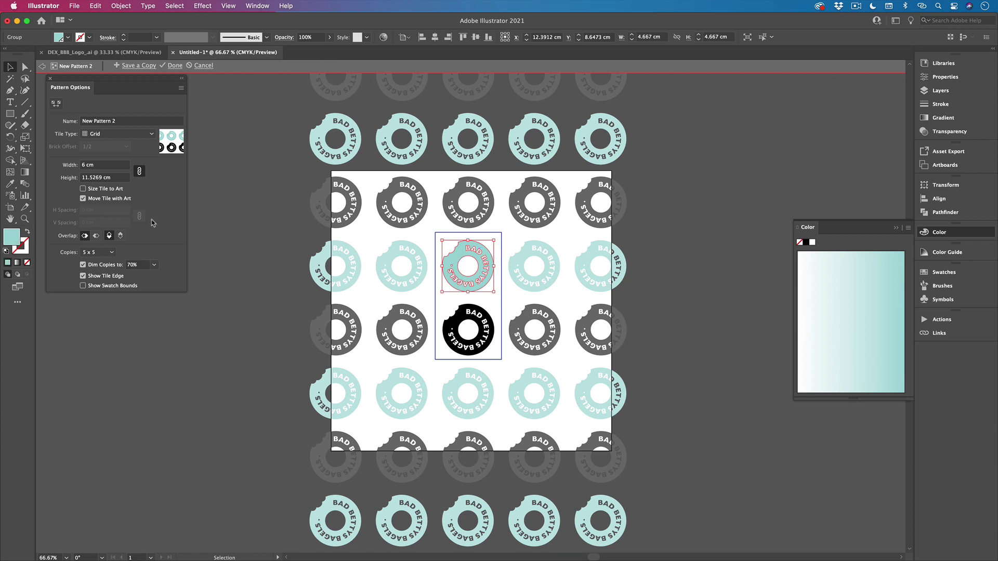
- Set the pattern preview to 9 x 9 copies and collapse the colour settings
click(101, 252)
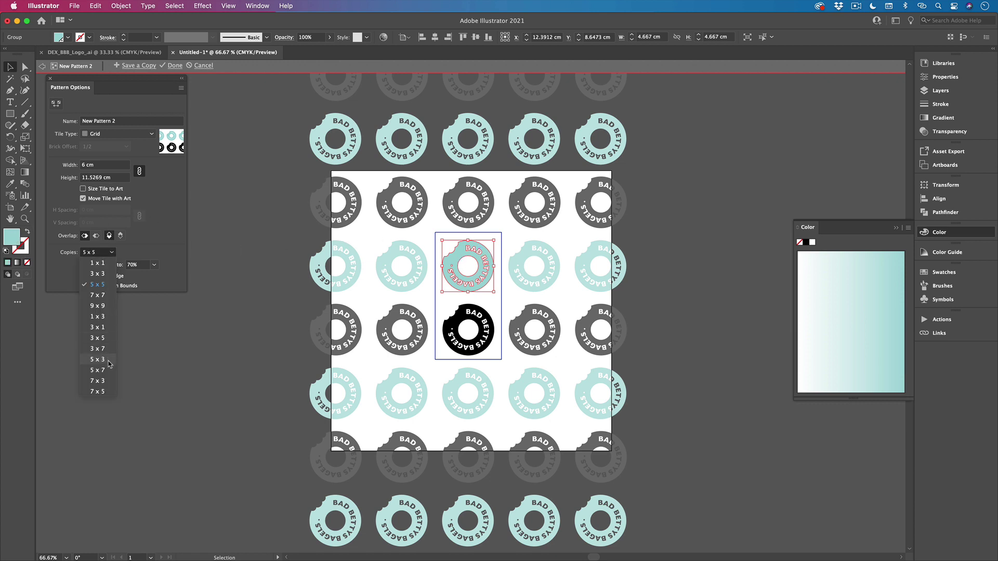
click(98, 306)
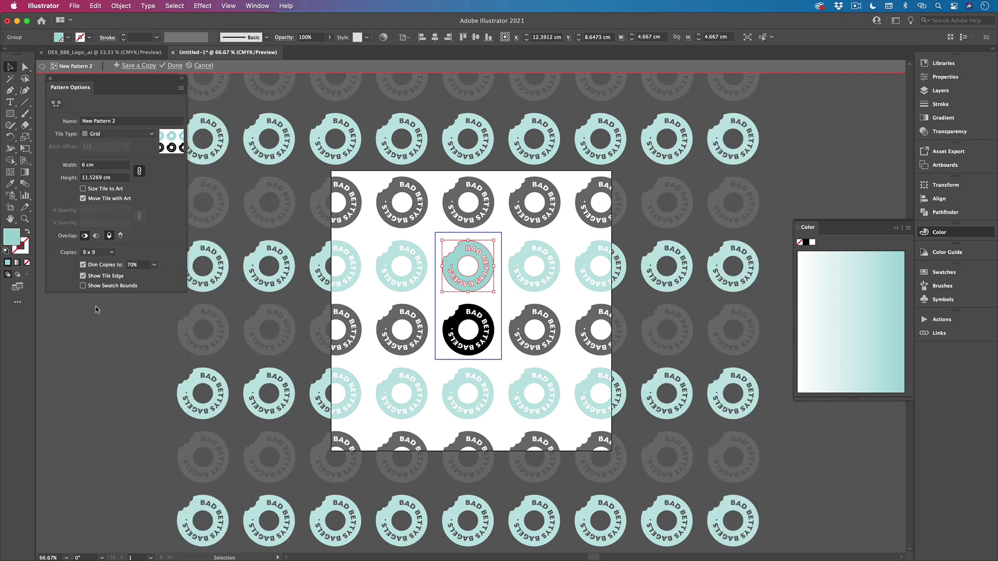
click(898, 229)
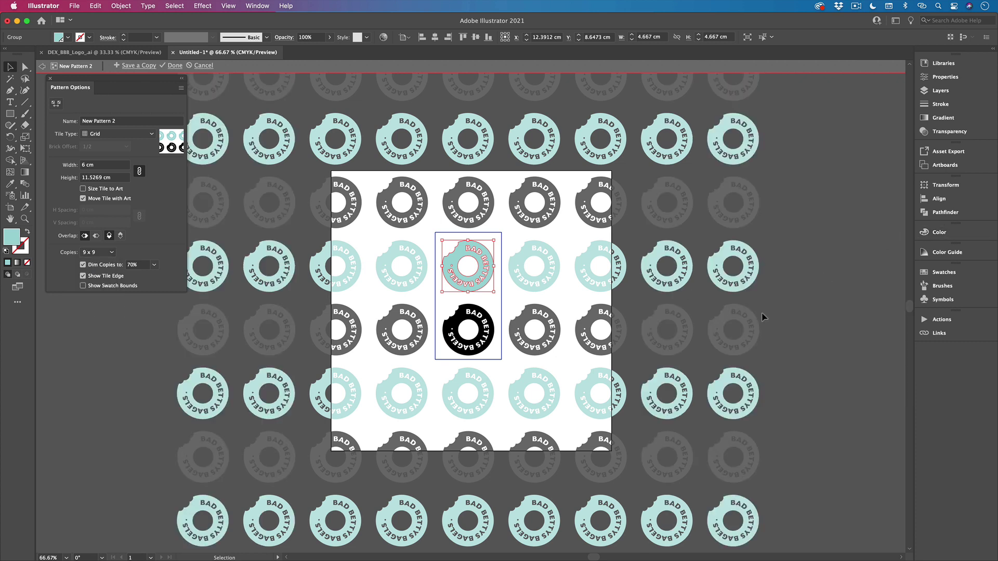
- Name the pattern "Gluten Free Option" and finish pattern editing
click(130, 122)
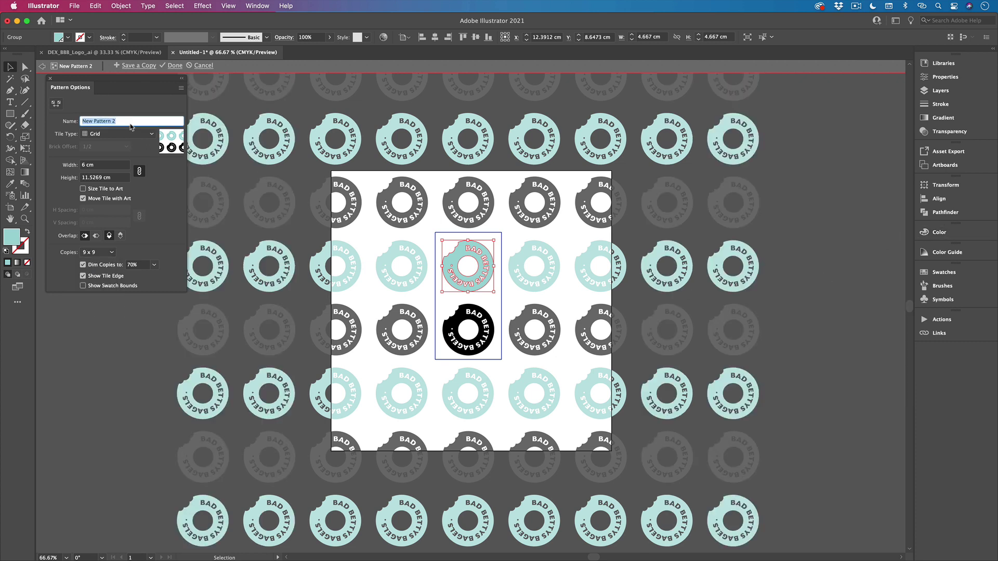
text(Gluten Free Option)
key(Return)
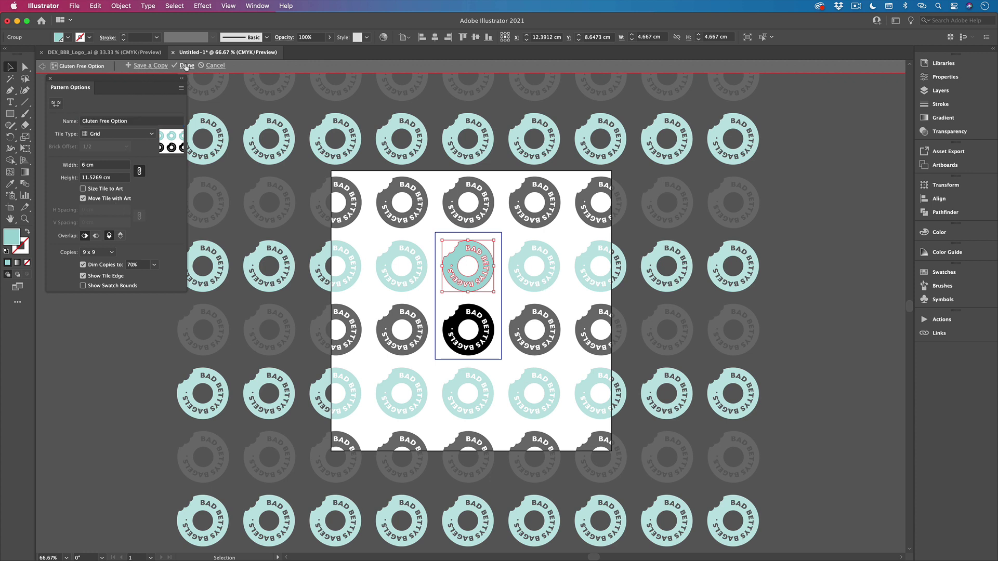
click(187, 66)
- Move both original black logos together off the artboard into the empty area to its left and display the swatches
click(494, 253)
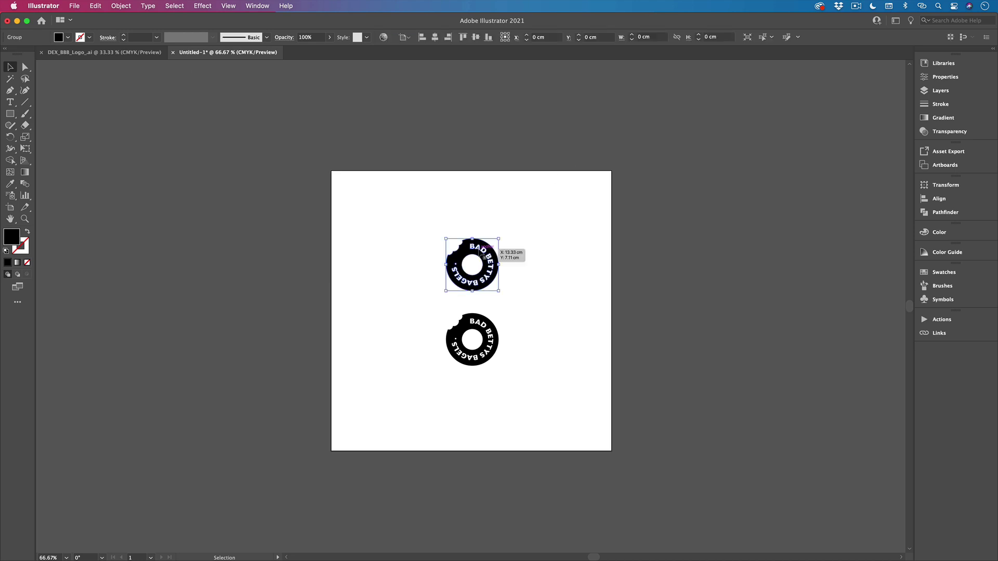
shift+click(487, 338)
drag(485, 337, 193, 266)
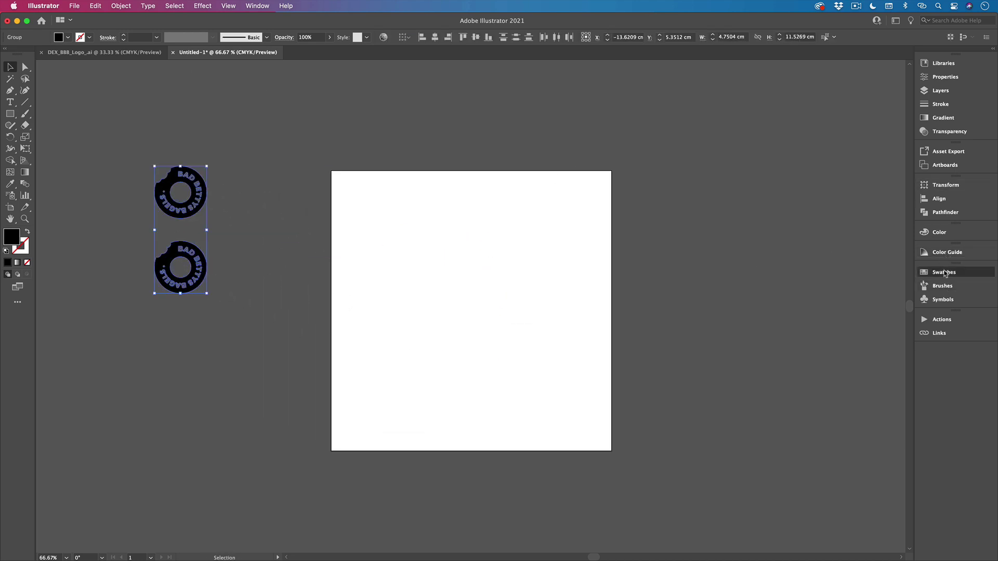
click(944, 272)
click(836, 318)
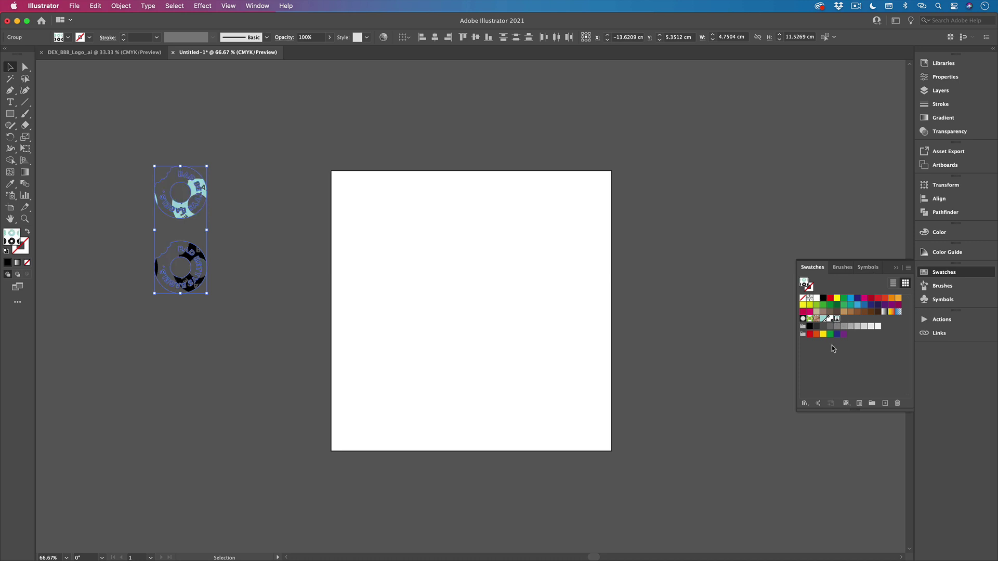
click(809, 325)
click(457, 141)
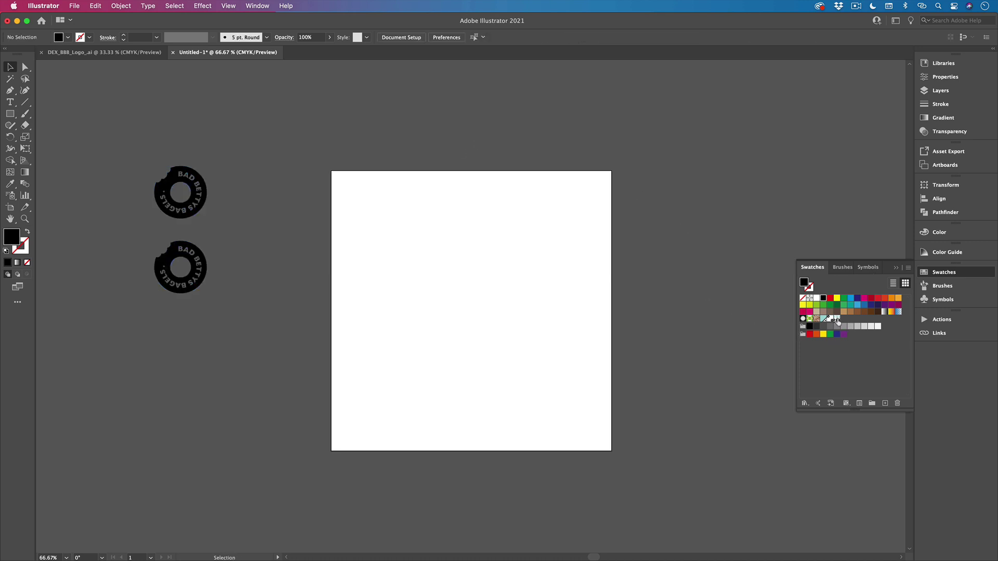
- Draw a rectangle covering the whole artboard, filled with the Gluten Free Option pattern swatch
click(837, 319)
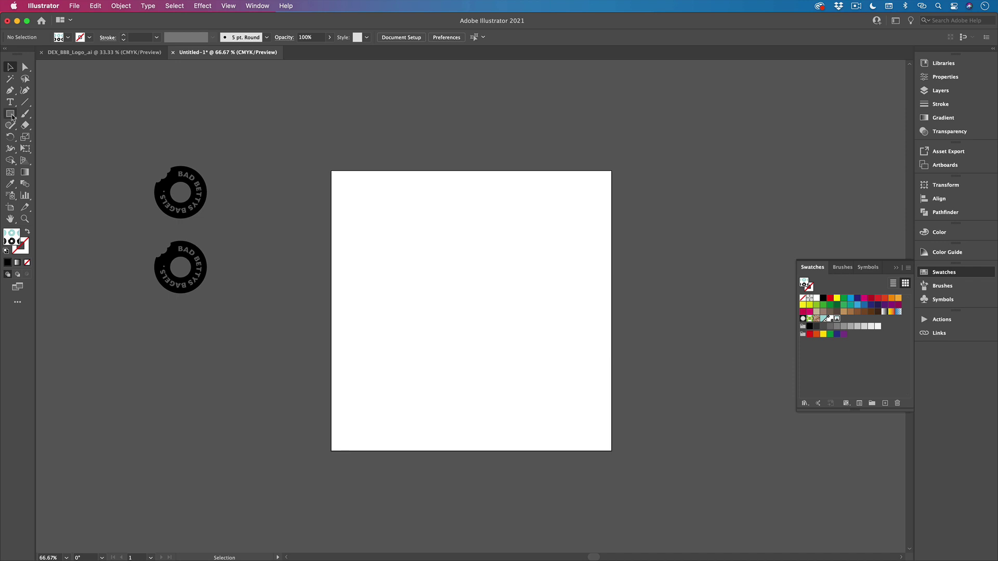
click(11, 116)
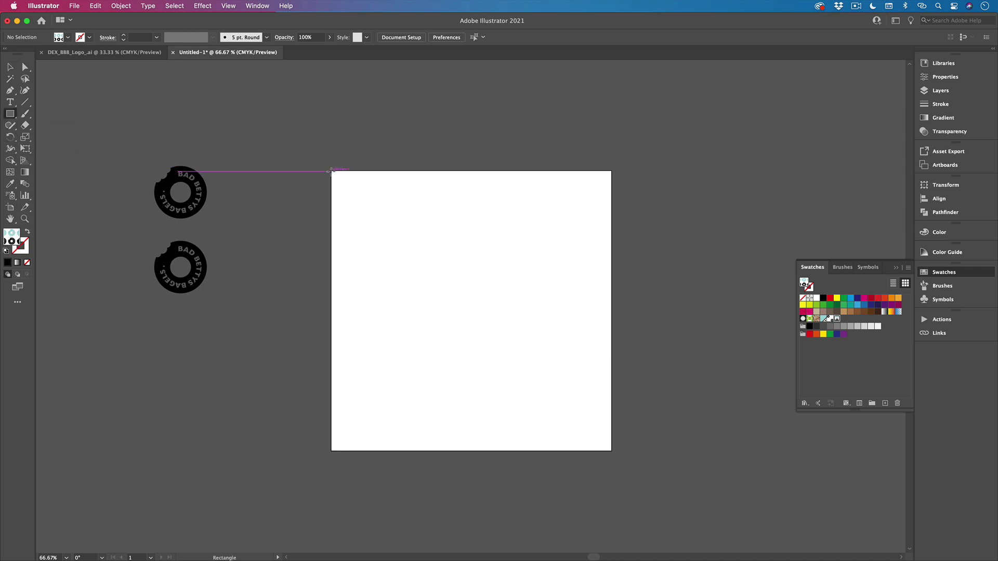
drag(331, 171, 613, 451)
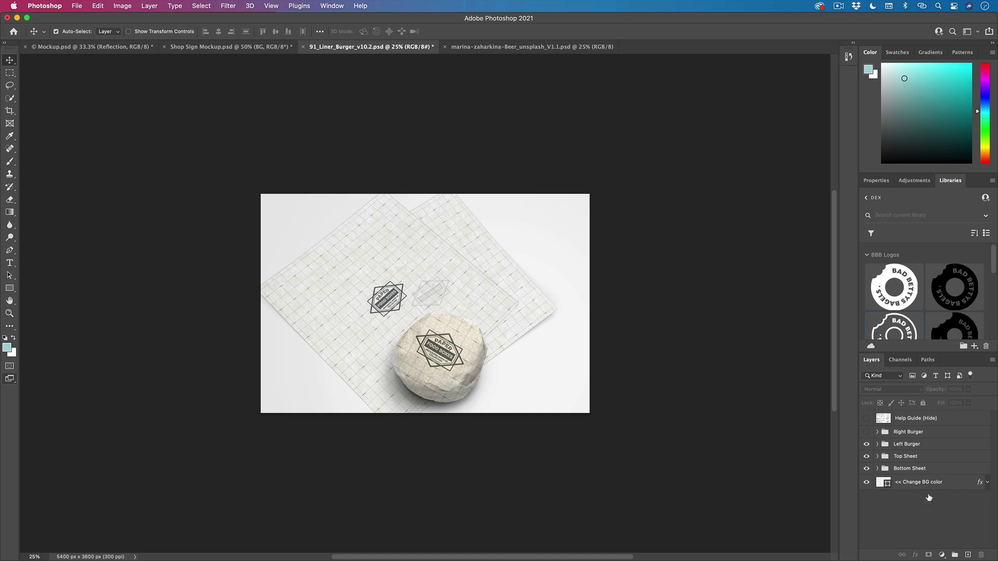
- In Photoshop's 91_Liner_Burger_v10.2.psd mockup, toggle the Right Burger and Left Burger groups on and off to examine them
click(866, 433)
click(865, 432)
click(865, 445)
click(866, 445)
- Expand the Top Sheet group, find the pattern artwork in the library's Other group and open the top sheet design smart object
click(914, 458)
click(878, 457)
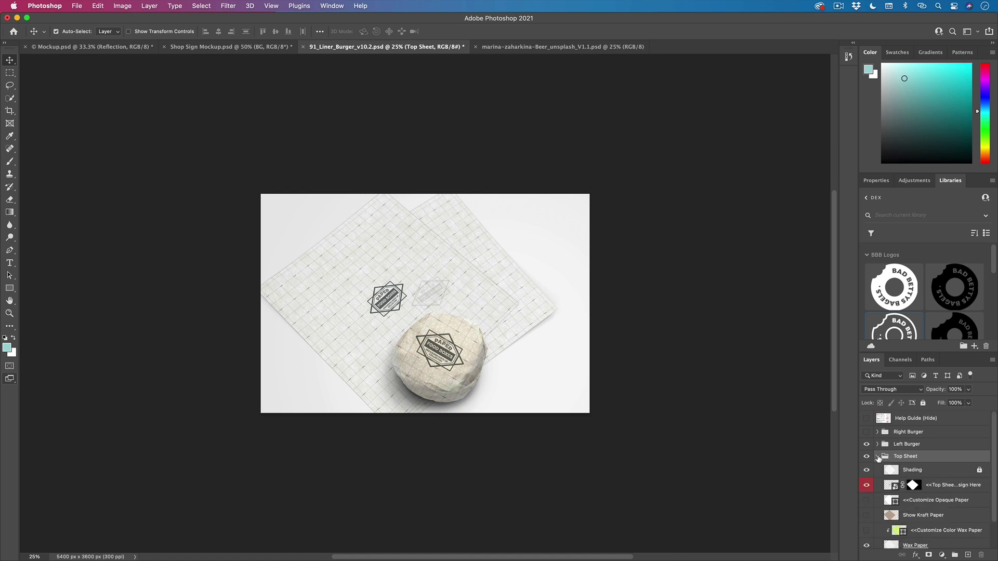
scroll(913, 527, down, 1)
scroll(913, 527, down, 1)
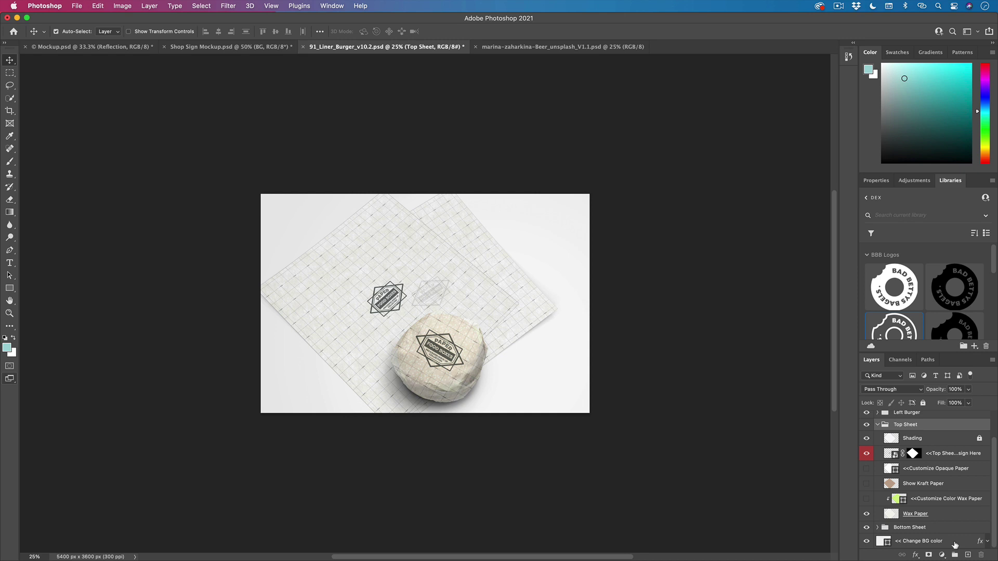
click(893, 455)
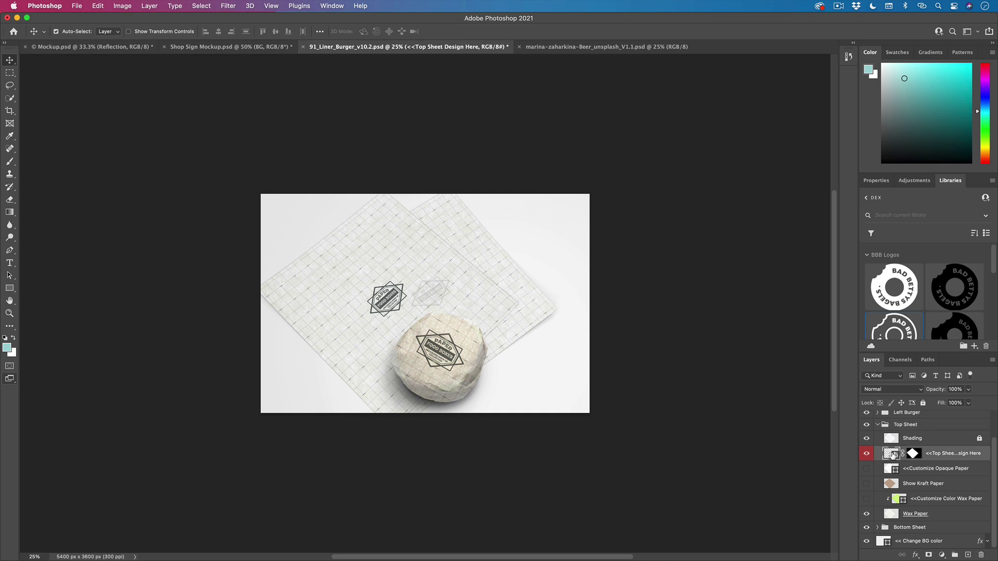
click(867, 256)
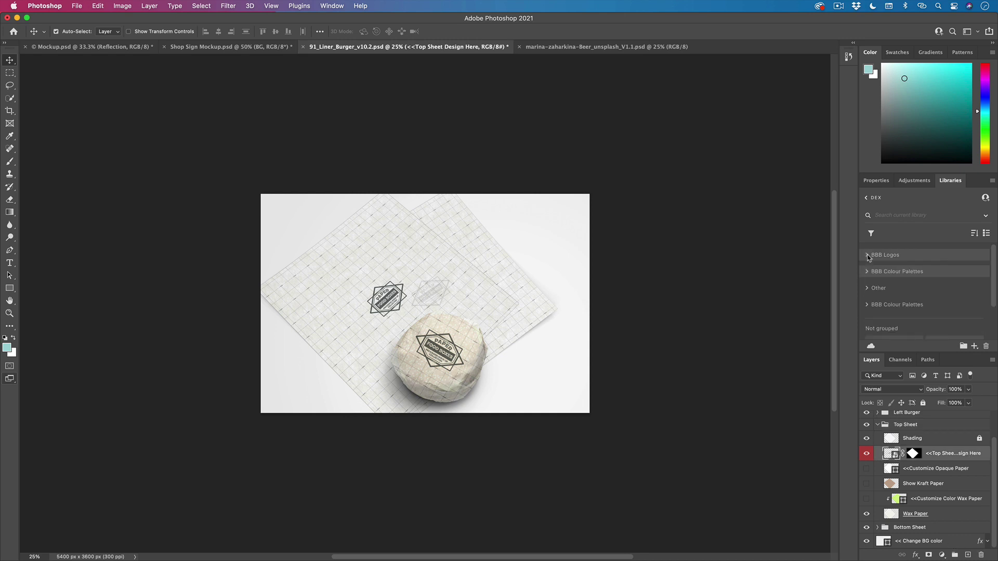
click(867, 287)
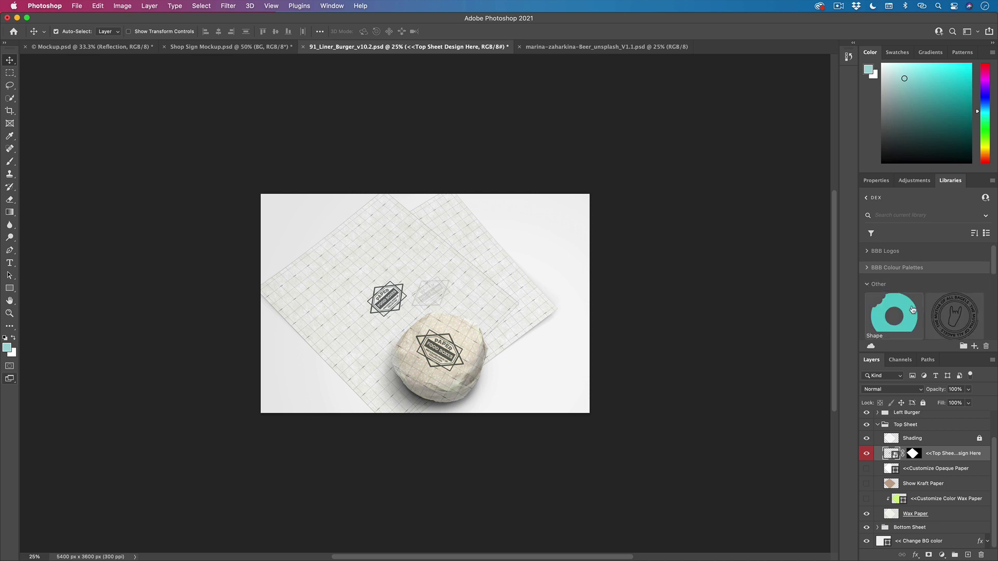
scroll(913, 311, down, 5)
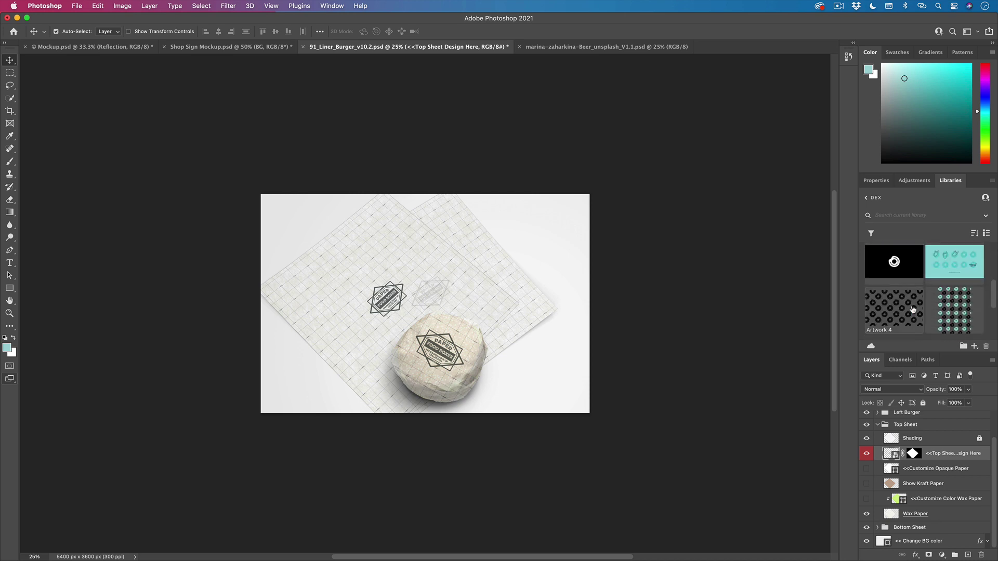
double_click(891, 453)
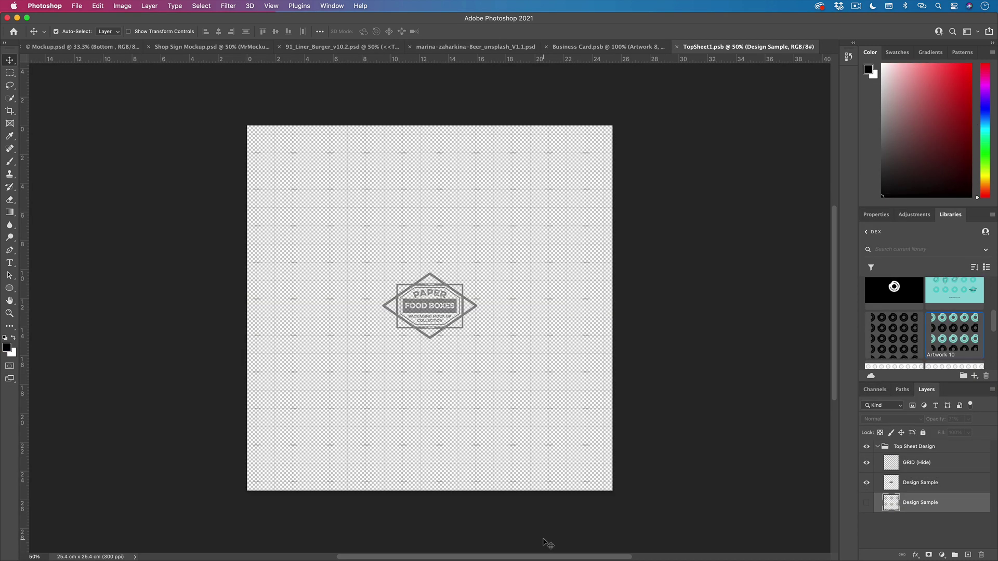
- Hide the grid and the visible Design Sample layer, and place Artwork 10 from the library across the whole canvas
click(862, 485)
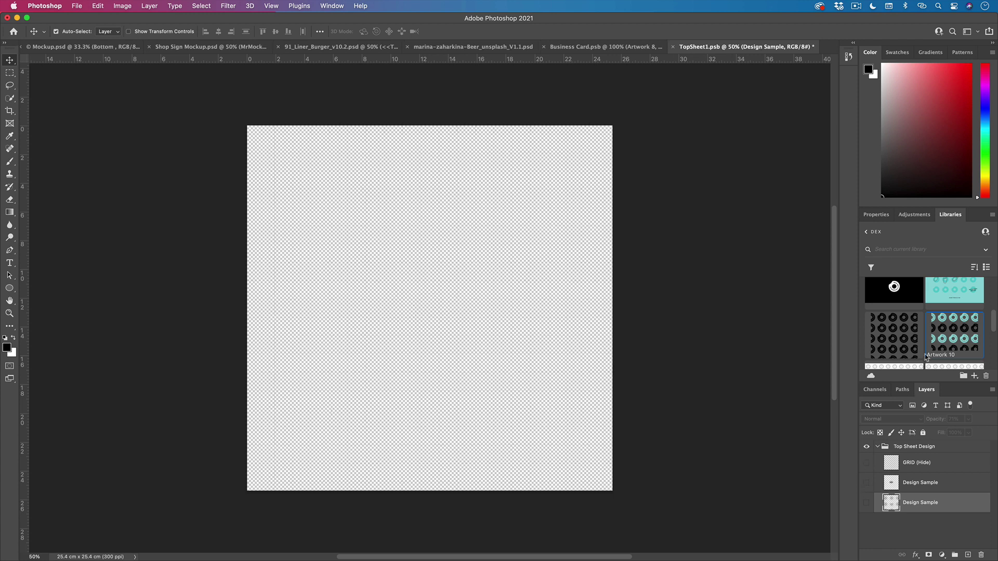
click(892, 354)
click(961, 337)
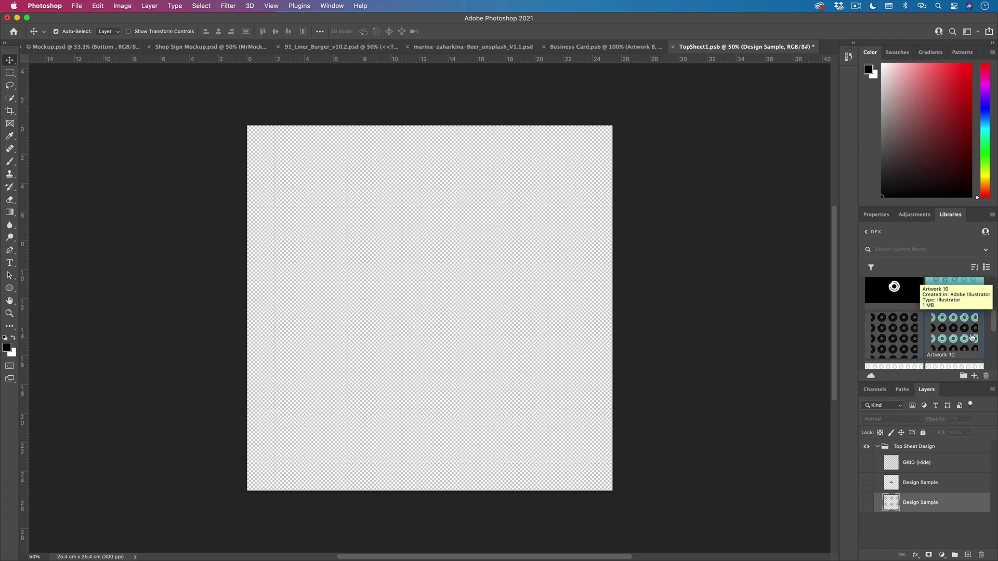
drag(970, 333, 436, 307)
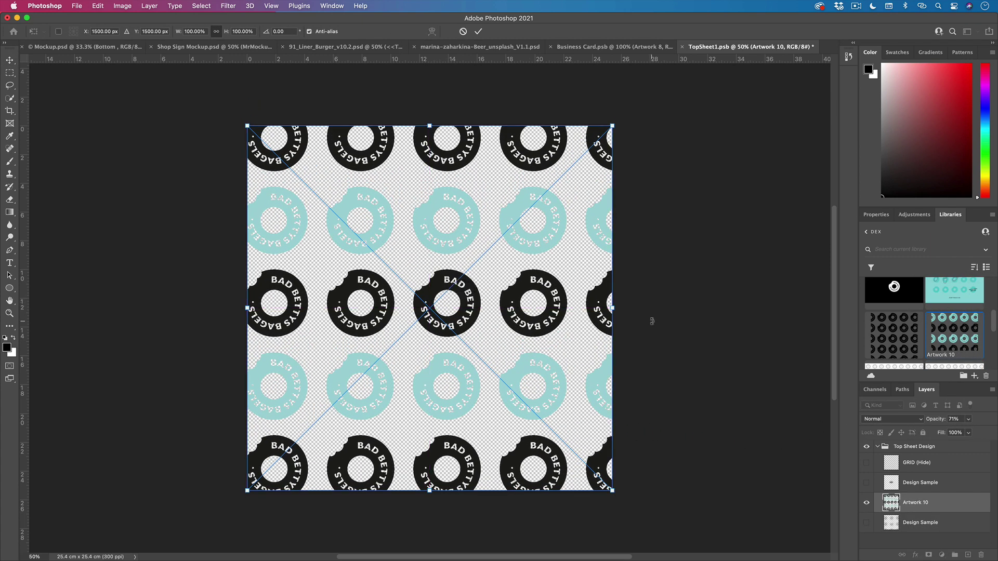
key(Return)
- Save the TopSheet1.psb smart object and close it along with Business Card.psb to return to the liner mockup
key(super+s)
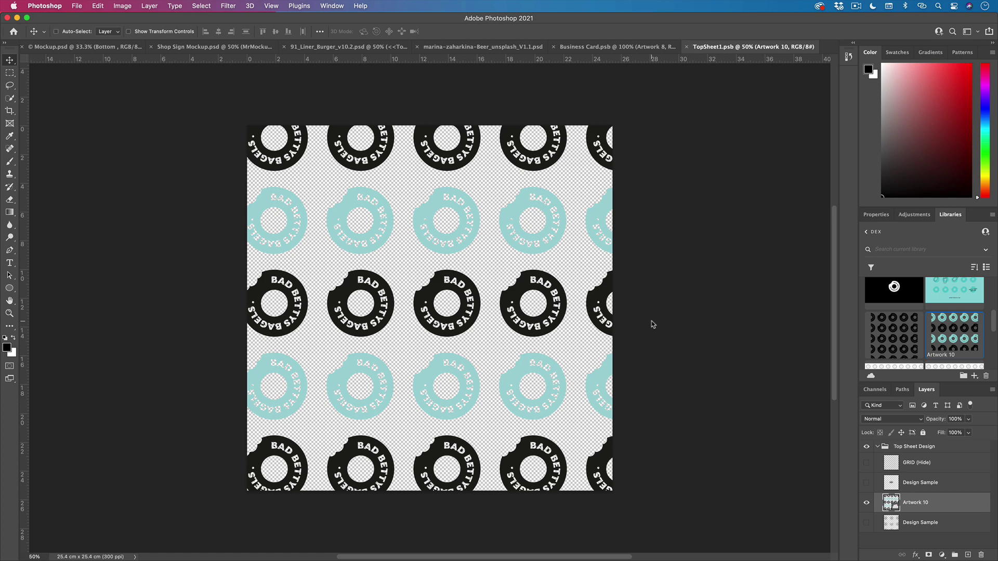
key(super+w)
key(super+w)
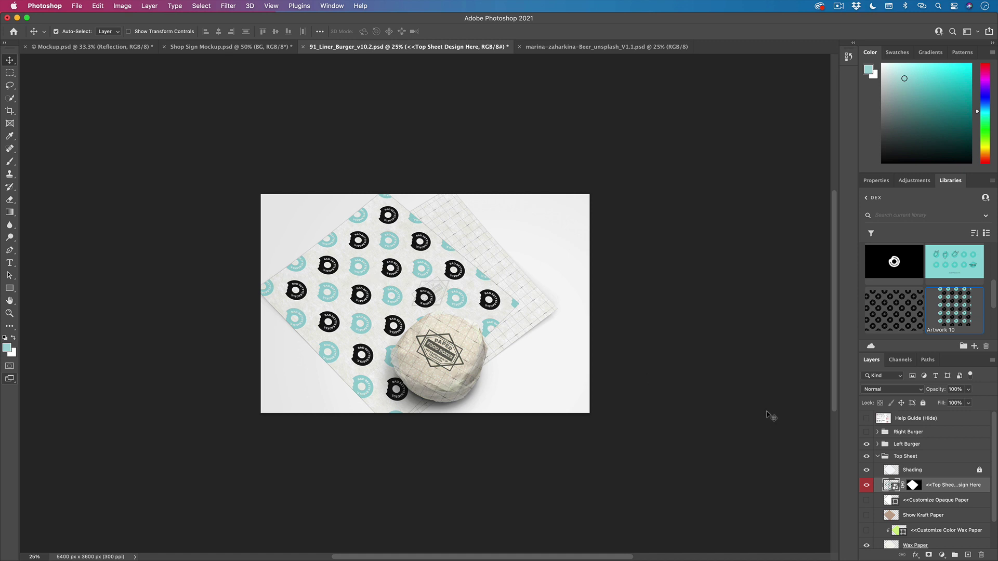
- Open the design smart object in the Bottom Sheet group and hide its grid and visible Design Sample layer
click(878, 456)
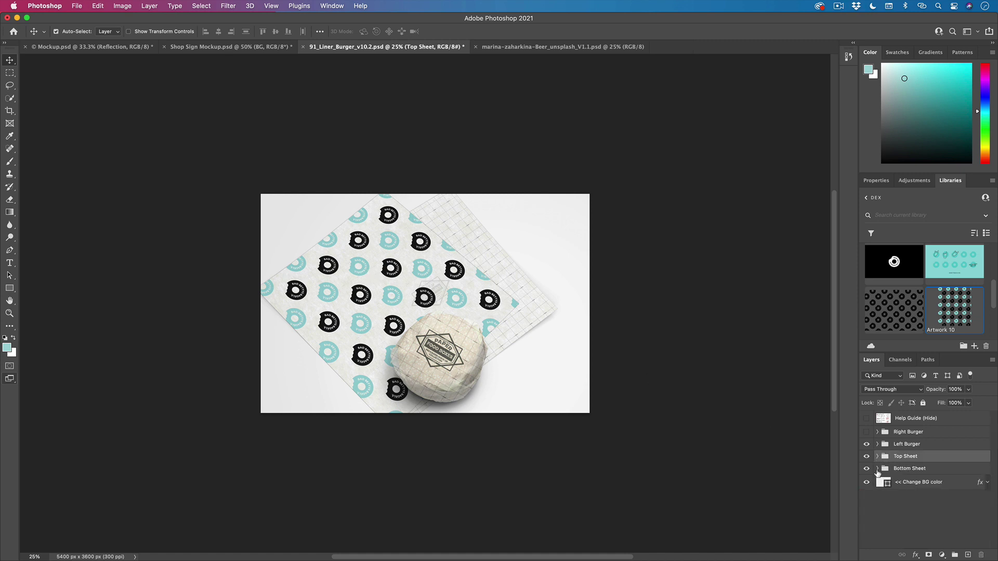
click(877, 469)
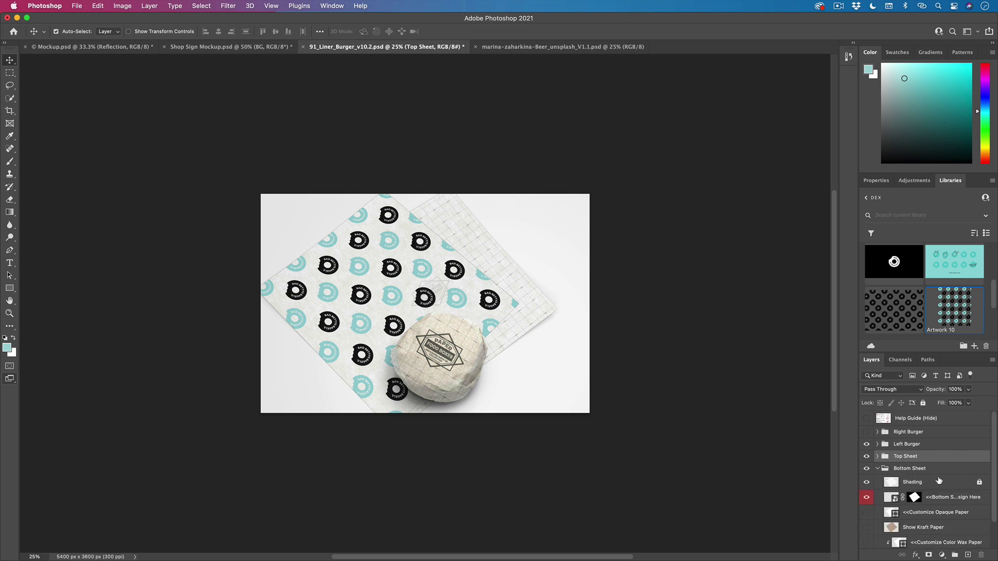
scroll(938, 478, down, 2)
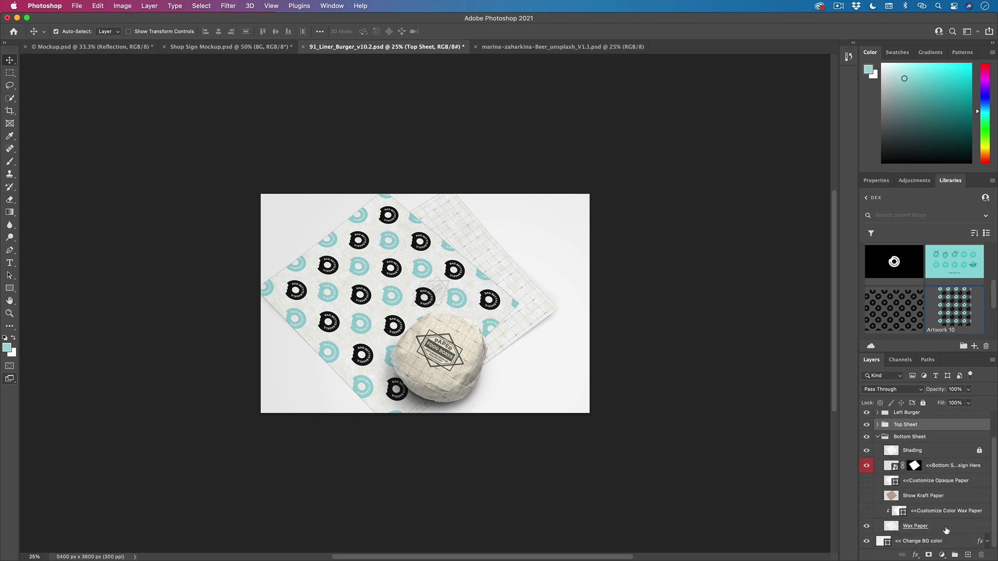
double_click(890, 466)
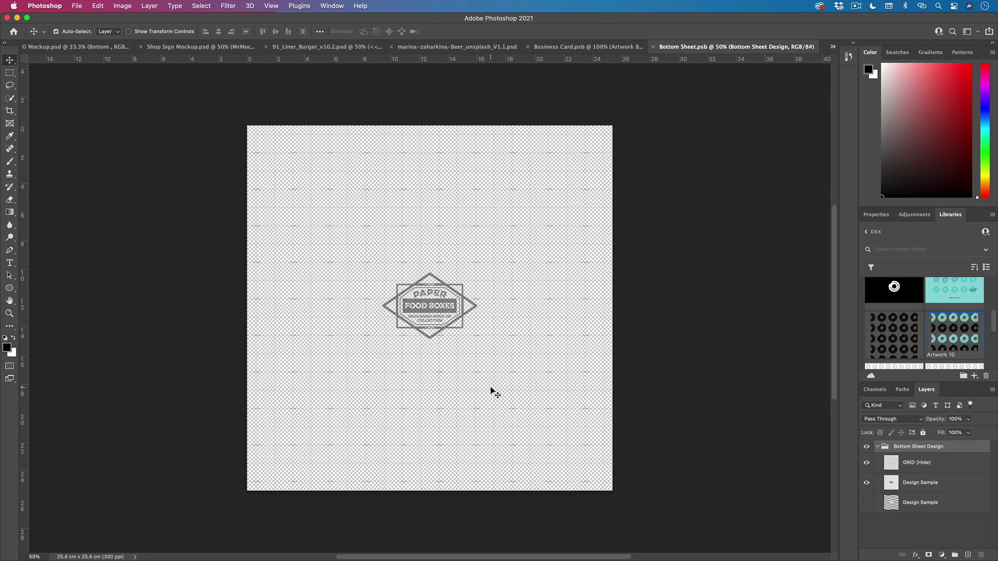
click(866, 463)
click(866, 482)
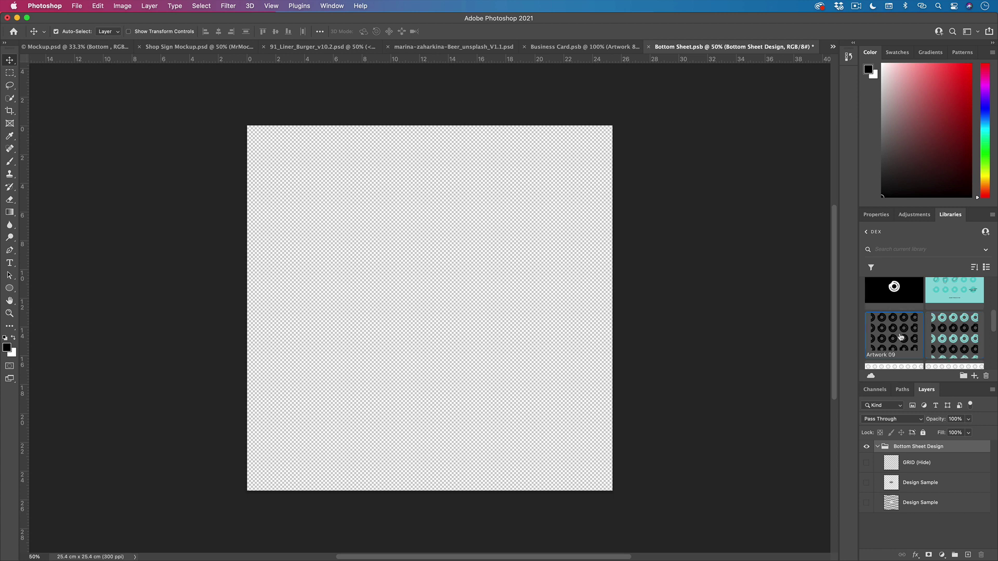
- Place Artwork 09 from the library across the whole canvas and save the Bottom Sheet.psb smart object
drag(909, 317, 431, 337)
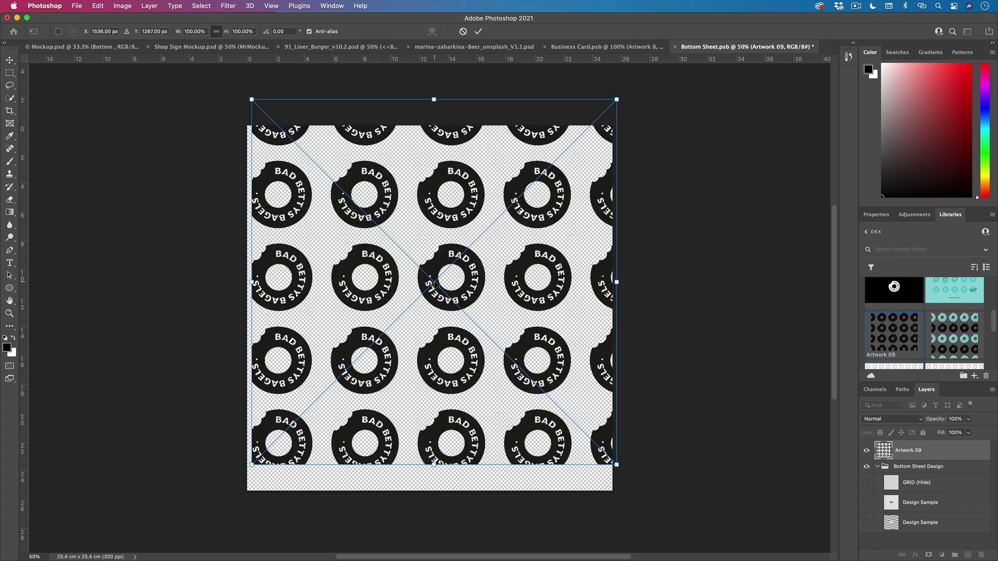
drag(434, 282, 427, 308)
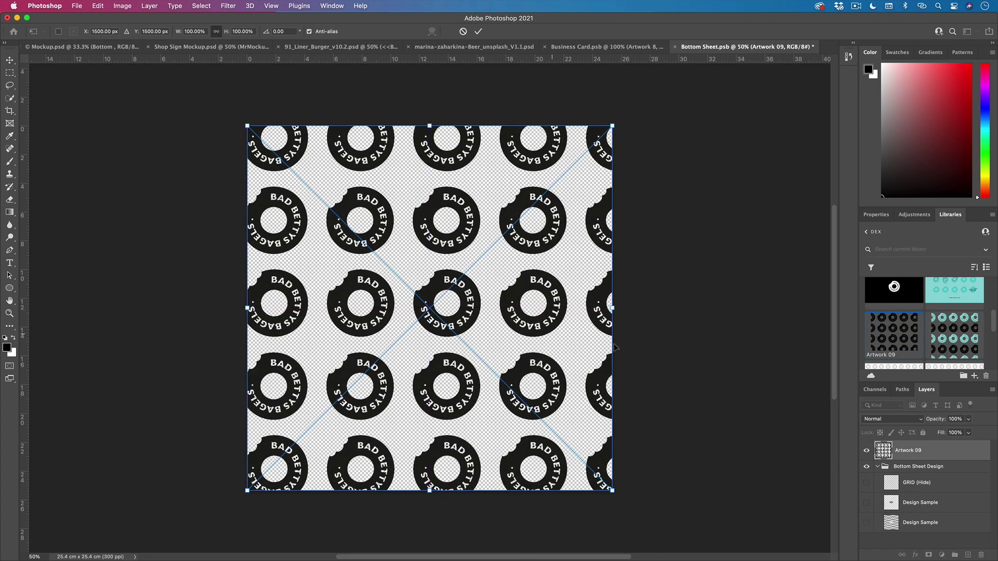
key(Return)
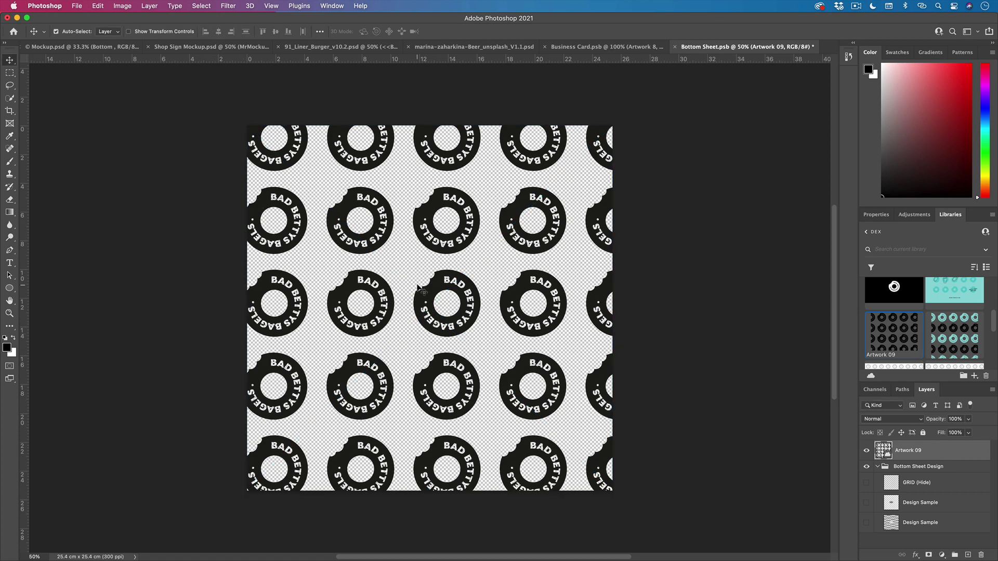
key(super+s)
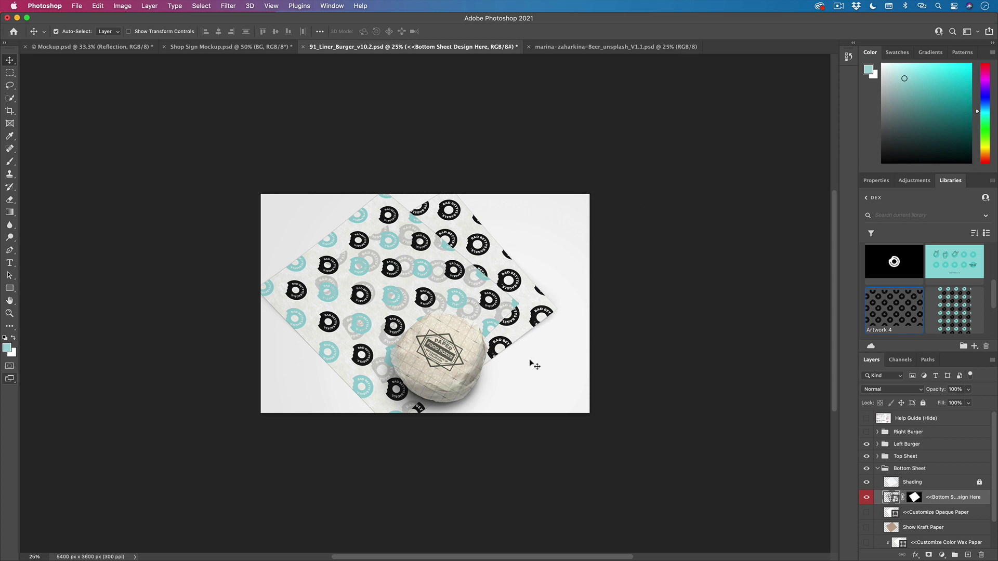
- Preview the top sheet as kraft paper by showing its Show Kraft Paper layer and hiding it again
click(447, 360)
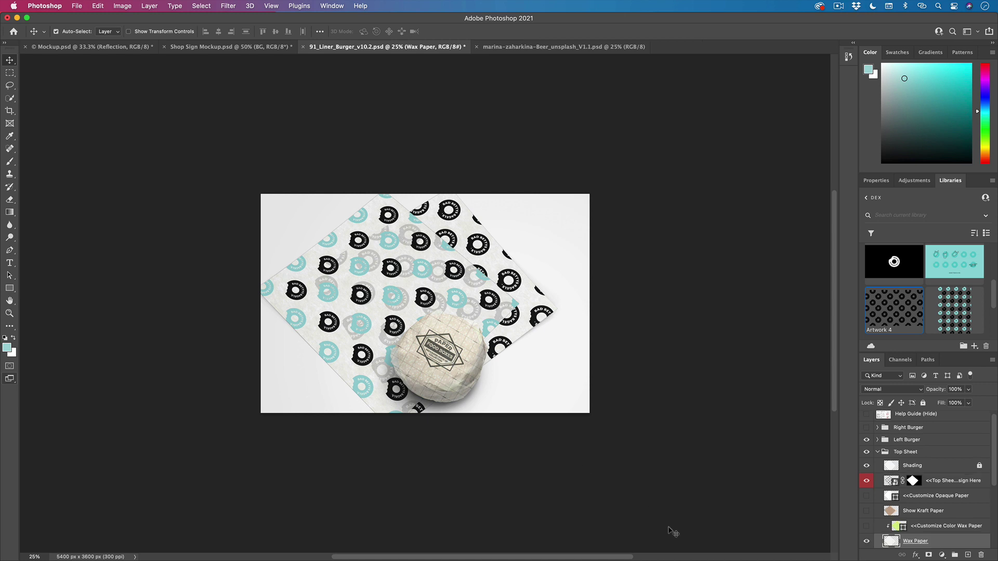
scroll(903, 536, down, 3)
scroll(903, 535, up, 3)
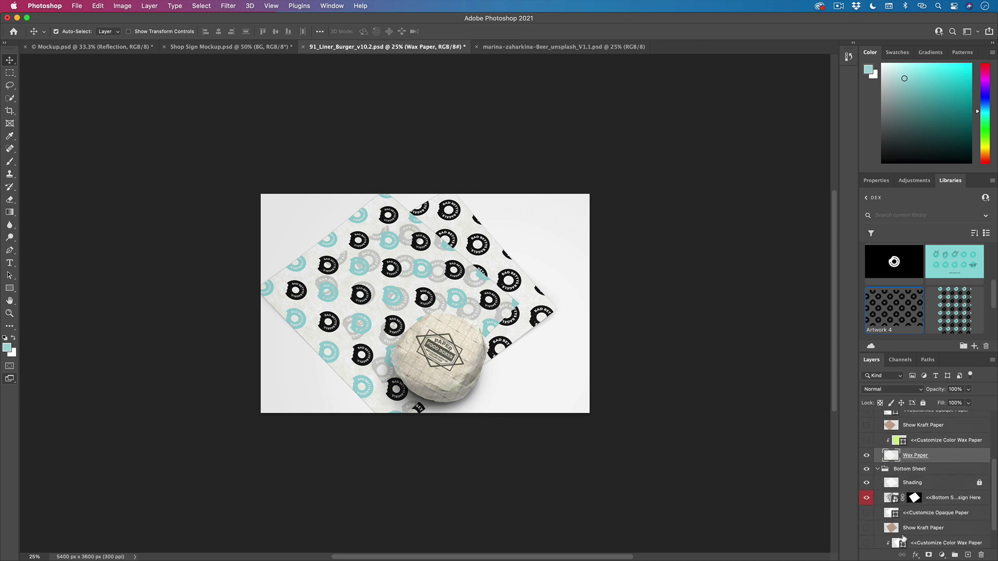
click(866, 459)
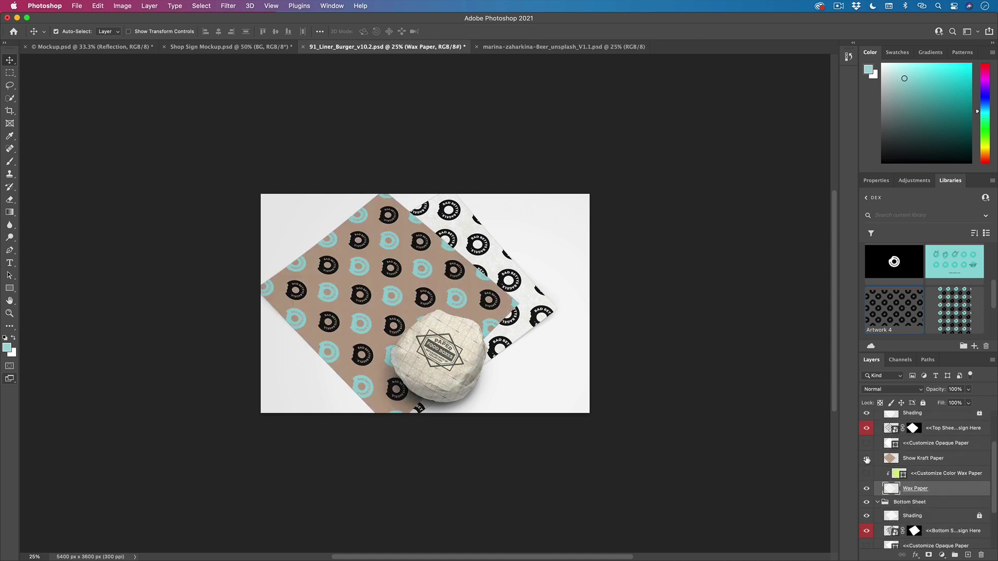
click(866, 459)
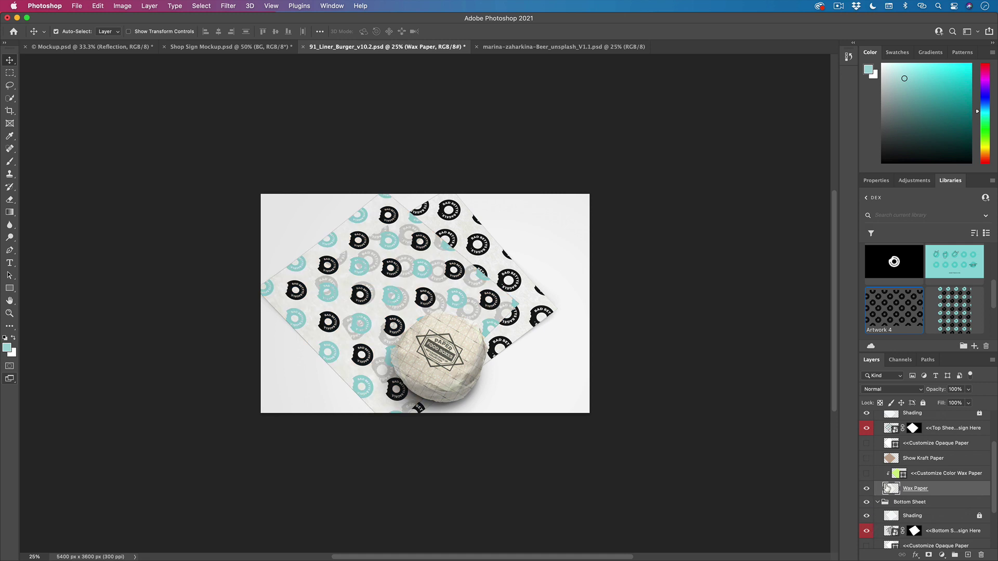
scroll(893, 435, up, 3)
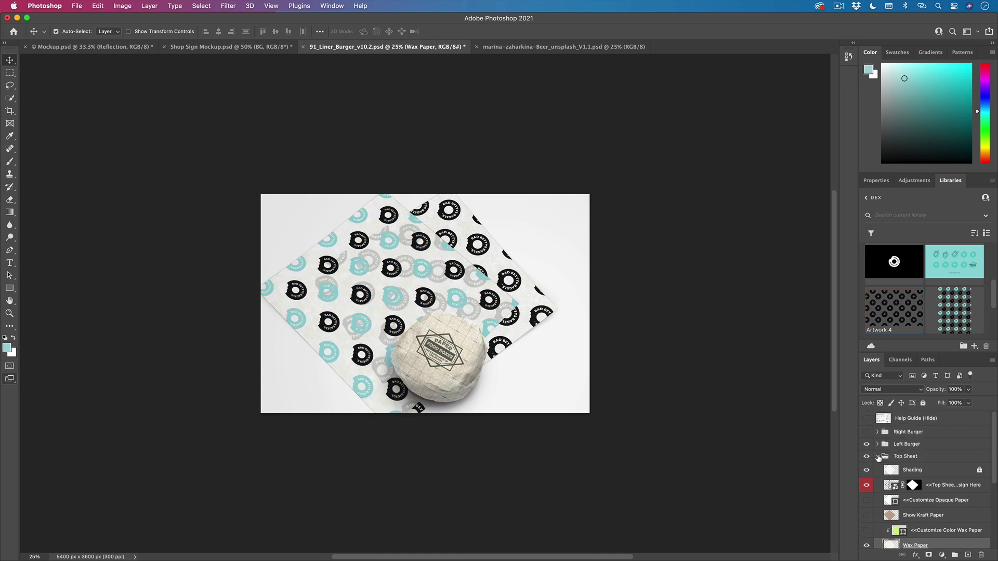
- Collapse the Top Sheet group and open the liner design smart object in the Left Burger group
click(878, 457)
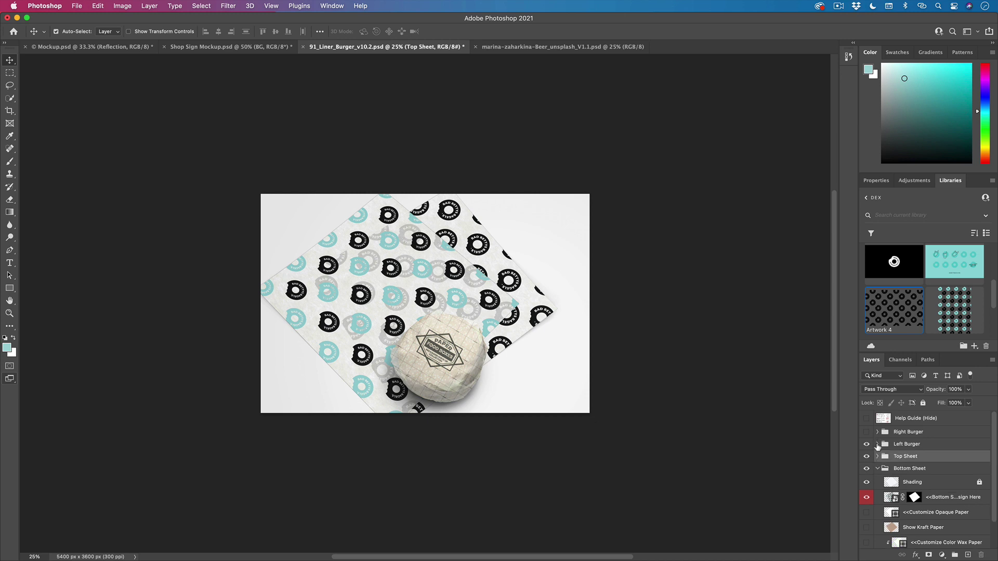
click(877, 445)
scroll(899, 476, down, 2)
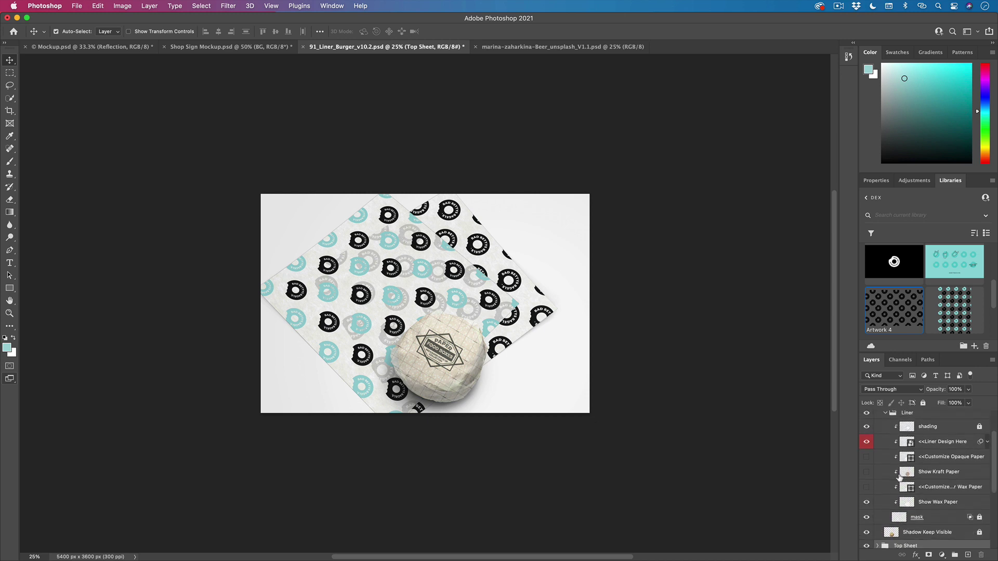
double_click(910, 443)
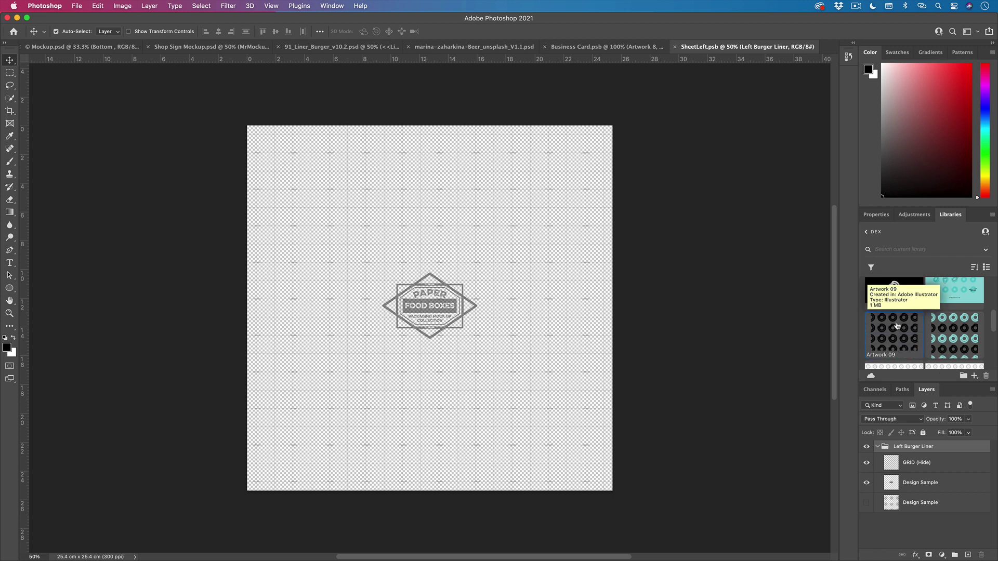
- Place Artwork 09 across the whole canvas and hide the grid and the visible Design Sample layer
drag(897, 328, 430, 308)
key(Return)
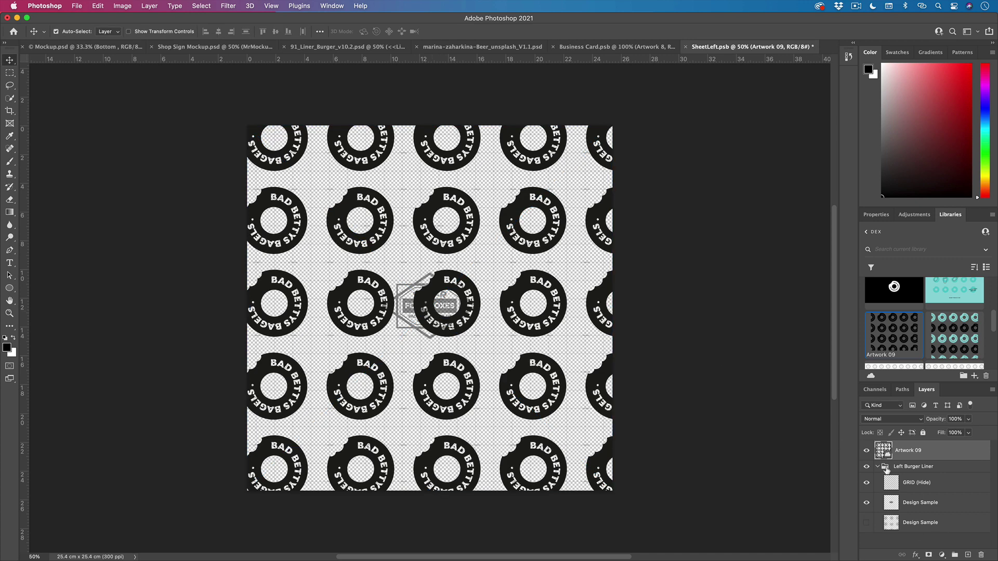
click(866, 484)
click(866, 503)
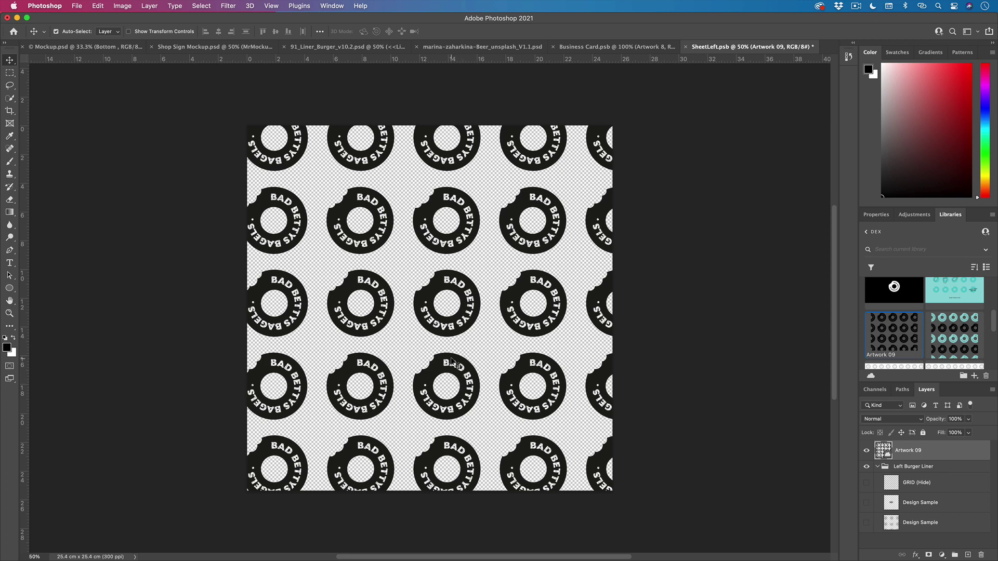
- Save the SheetLeft.psb smart object and close it along with Business Card.psb to return to the liner mockup
drag(451, 362, 449, 359)
key(super+minus)
key(super+s)
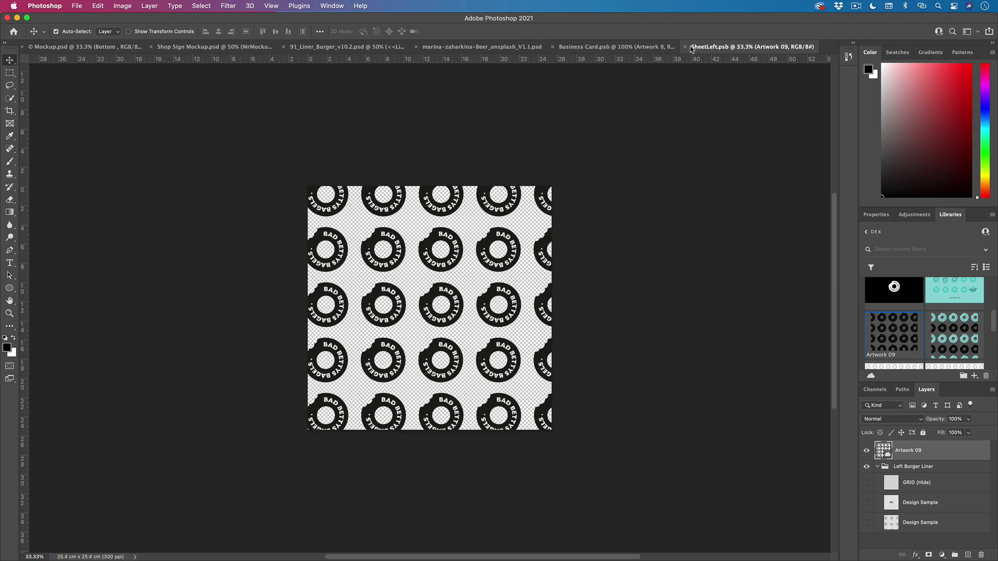
click(682, 47)
click(682, 48)
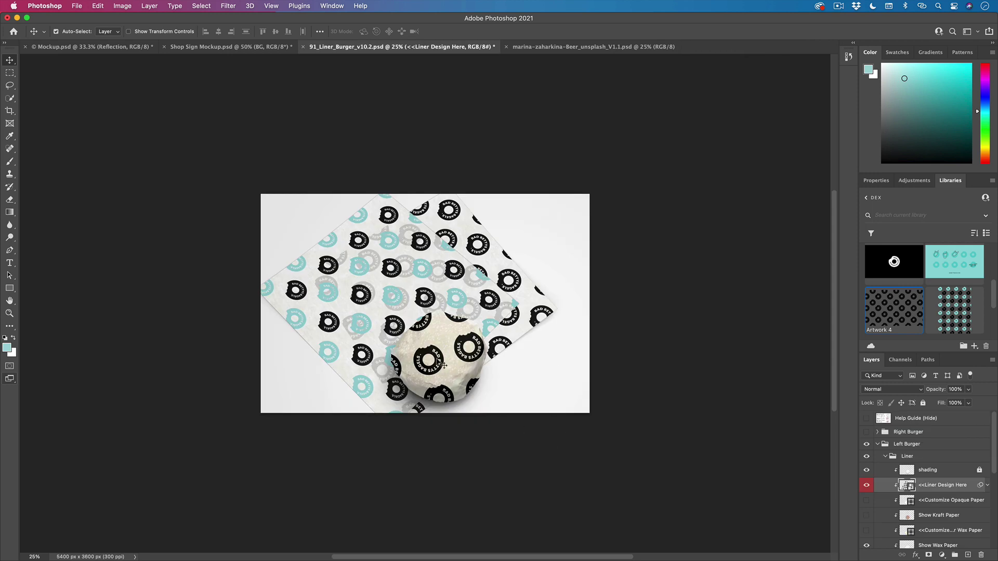
- Toggle the Left Burger liner's kraft paper and shading layers on and off to compare the wrapper's look
click(866, 516)
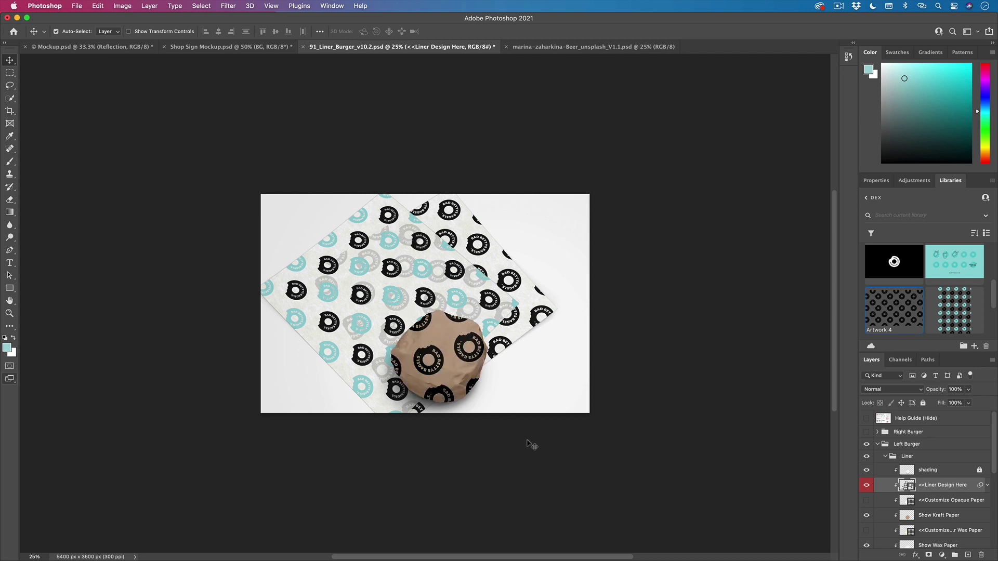
click(866, 515)
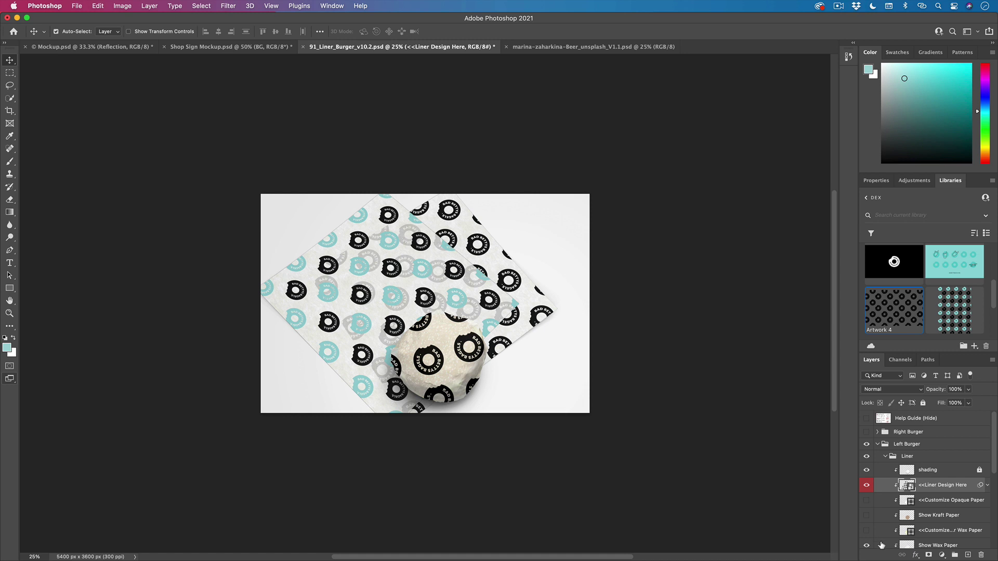
click(867, 470)
click(866, 470)
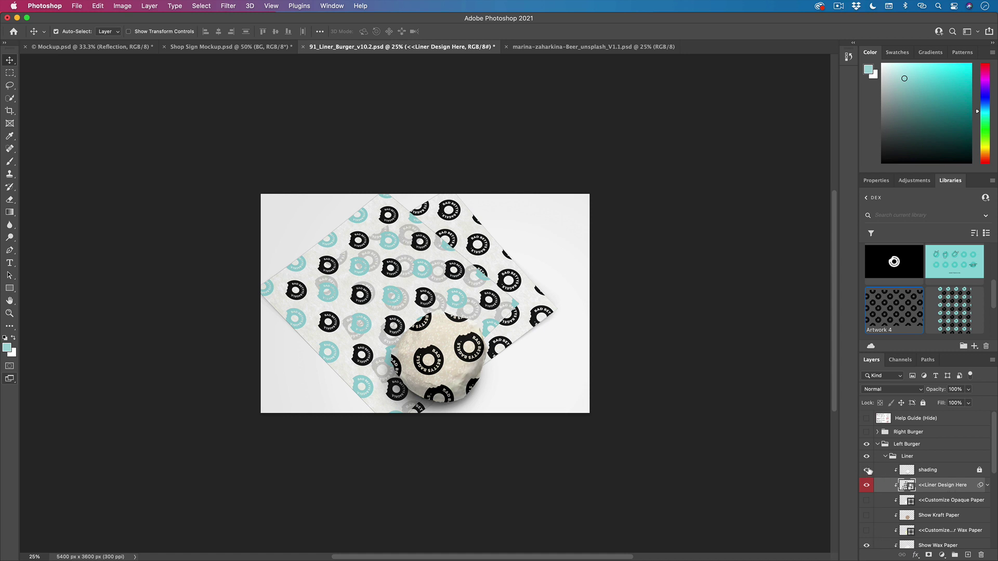
- Show the Customize Opaque Paper layer on the left burger's liner and collapse the Liner and Left Burger groups
click(866, 501)
click(866, 501)
click(867, 501)
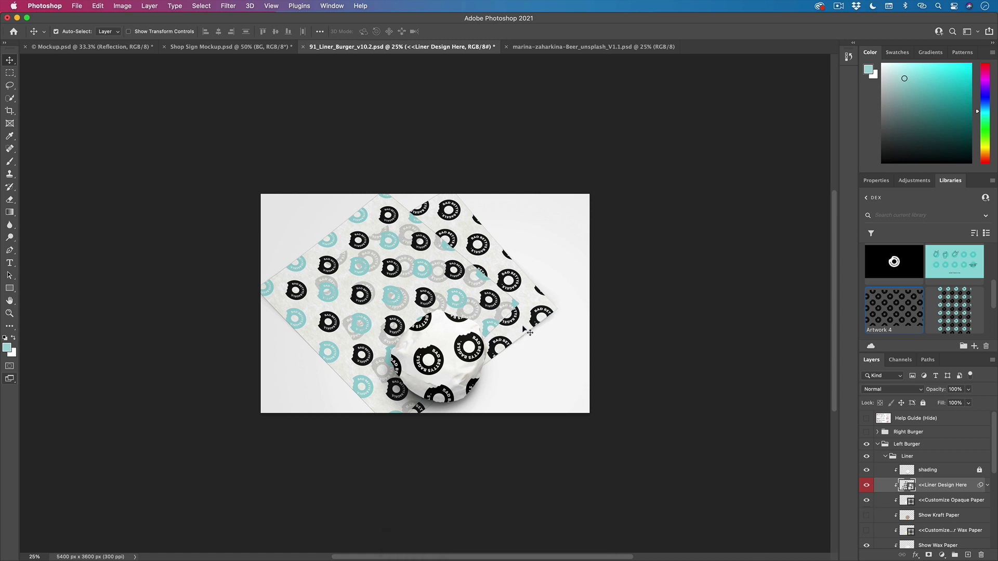
click(885, 456)
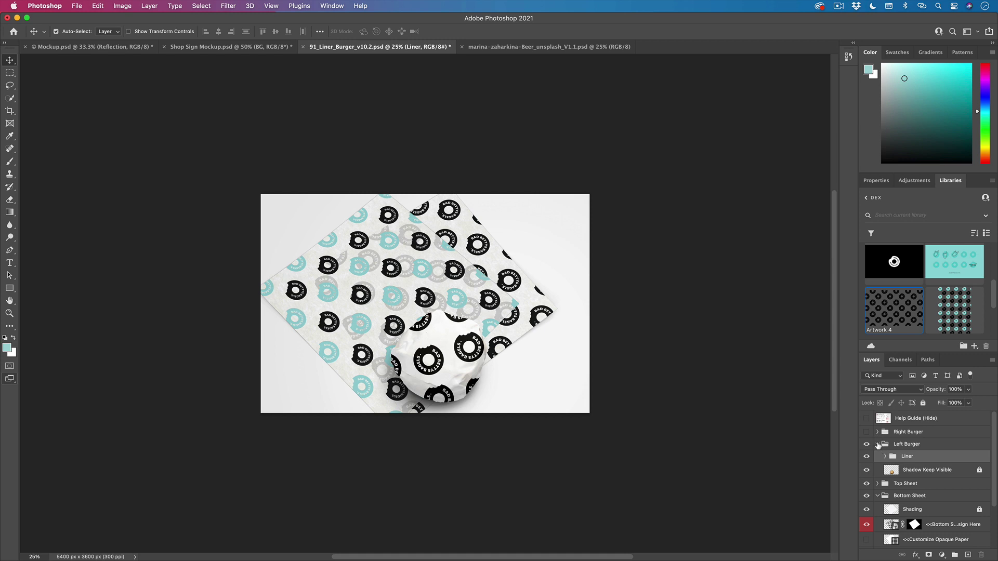
click(878, 446)
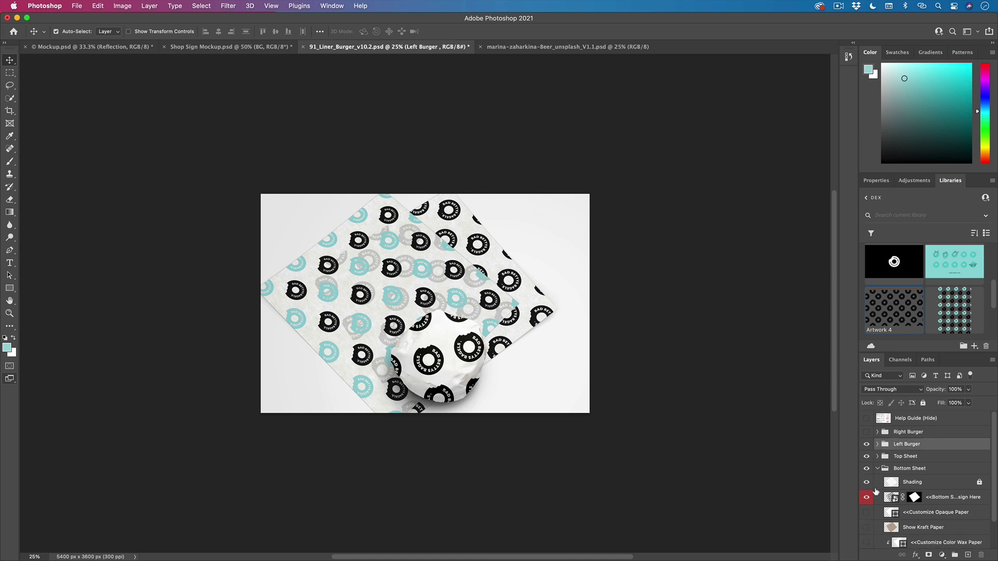
- Preview the bottom sheet with its Customize Opaque Paper layer shown and hide that layer again
click(868, 484)
scroll(878, 502, down, 1)
click(866, 506)
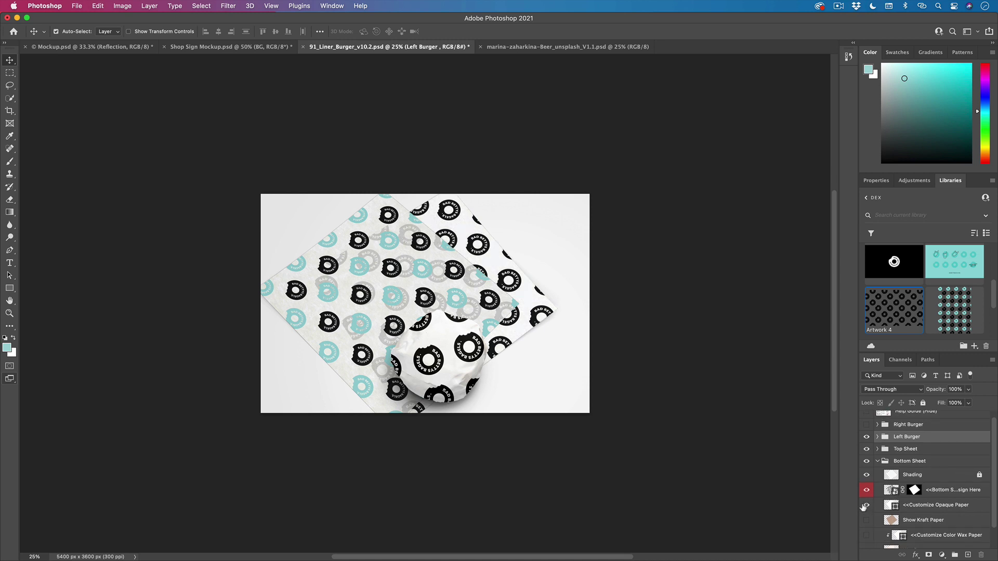
click(865, 505)
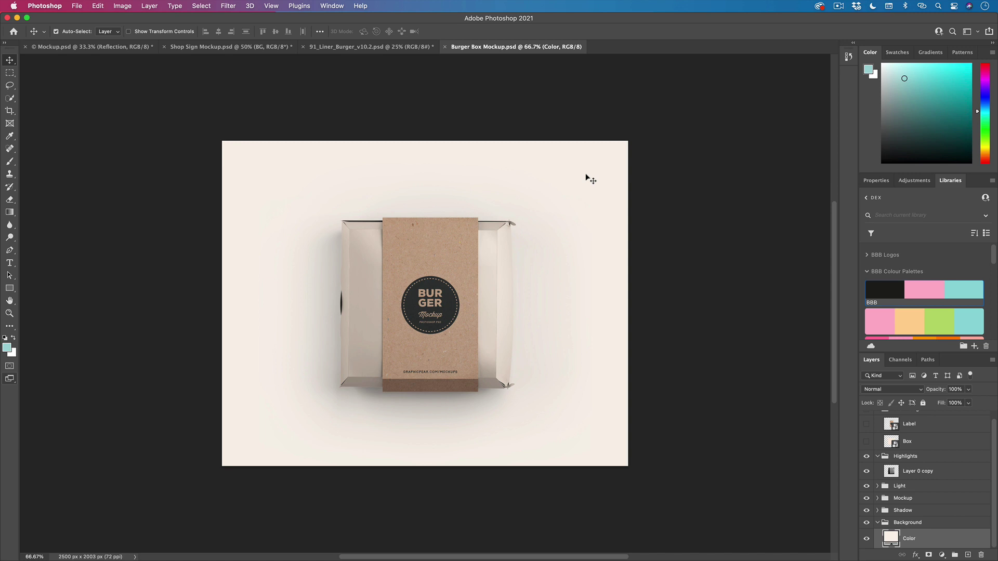
- In Burger Box Mockup.psd, open the Box smart object, recolor Rectangle 2 with the BBB palette's turquoise and save it
click(379, 46)
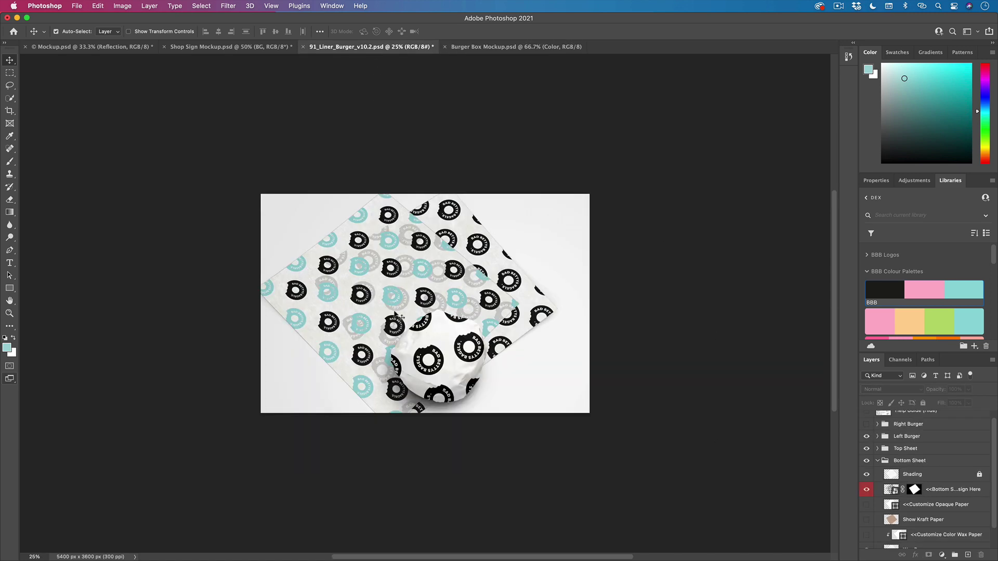
click(533, 48)
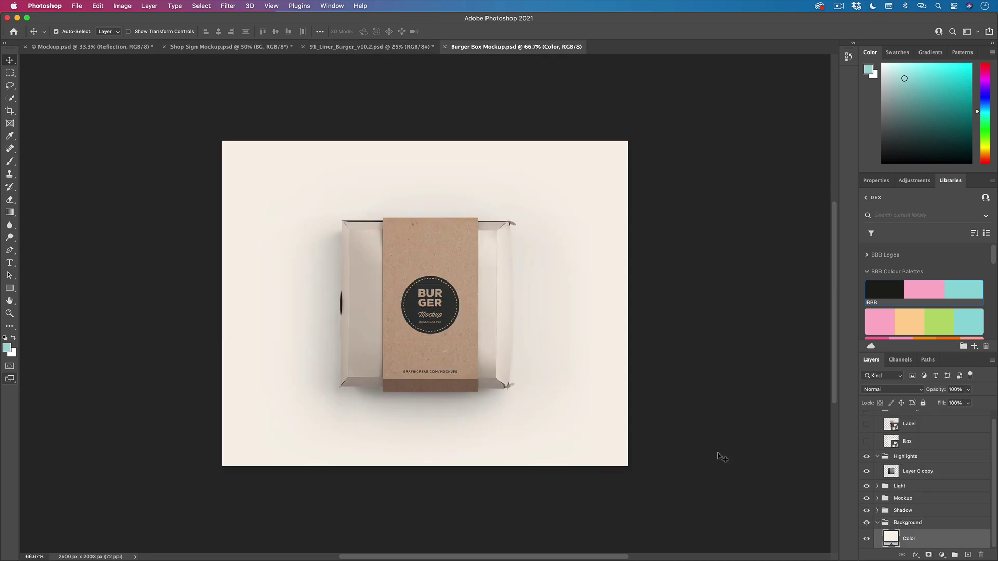
scroll(893, 490, up, 1)
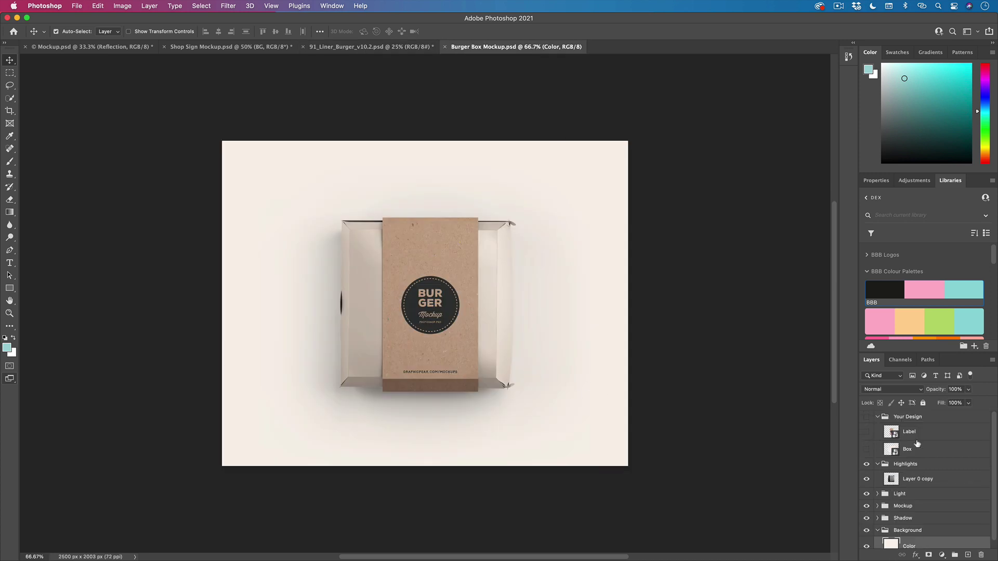
double_click(893, 450)
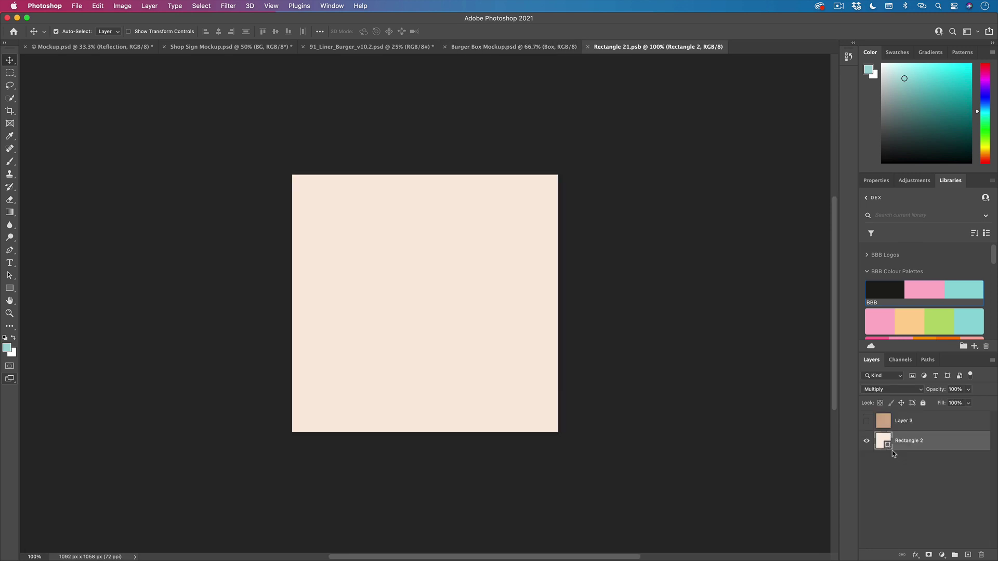
click(963, 294)
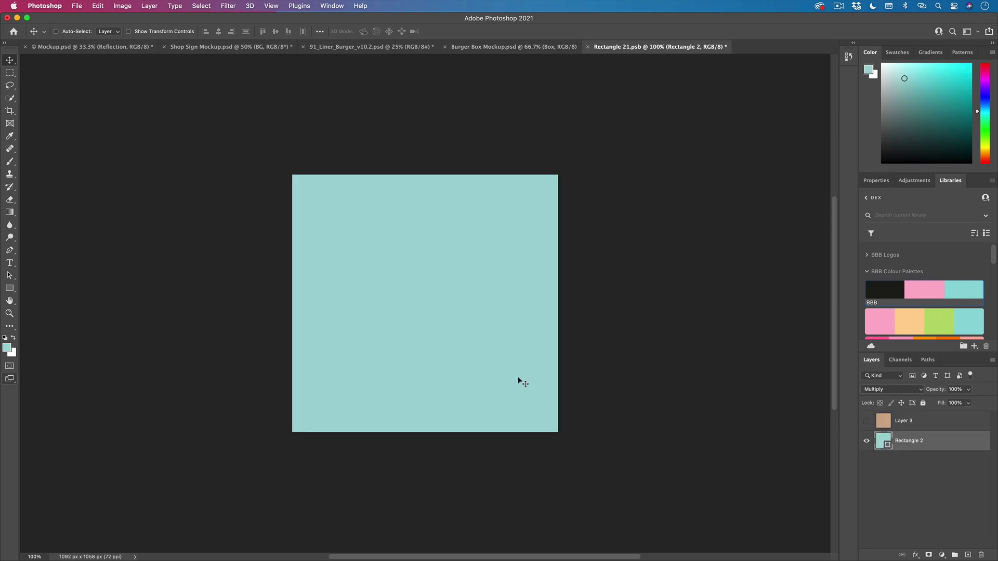
key(super+s)
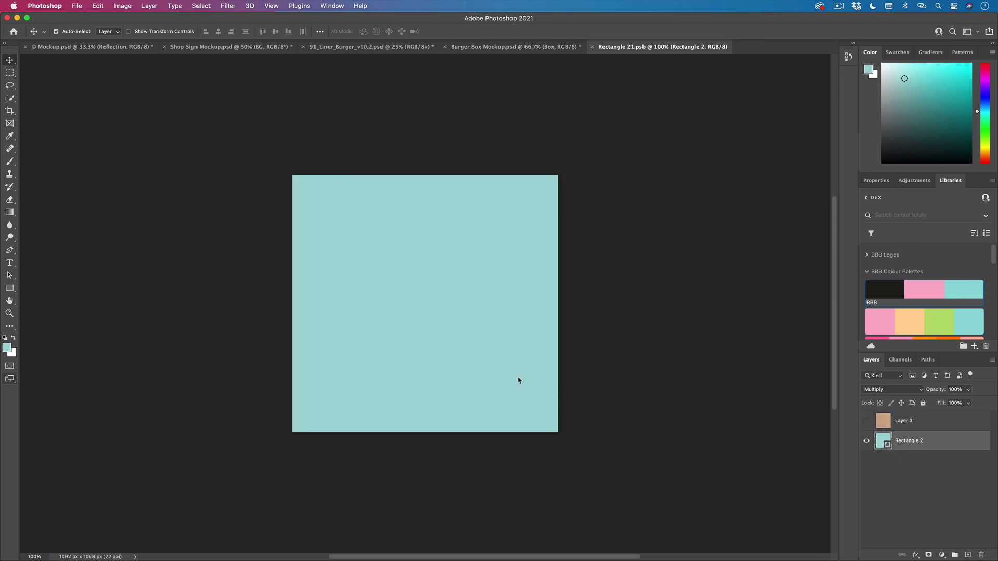
- Close the box artwork, open the Label smart object and hide its Vector Smart Object layer
click(593, 47)
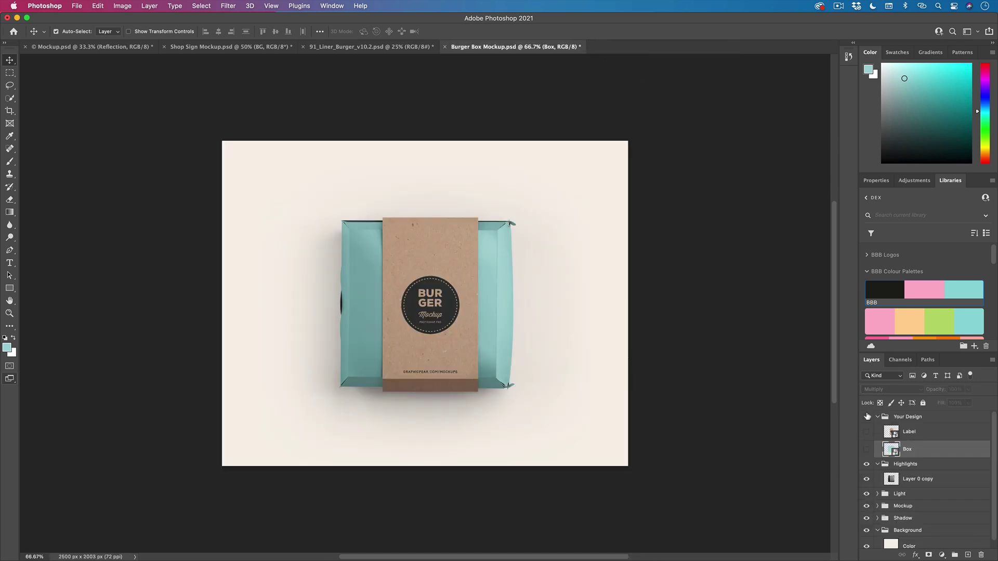
double_click(892, 433)
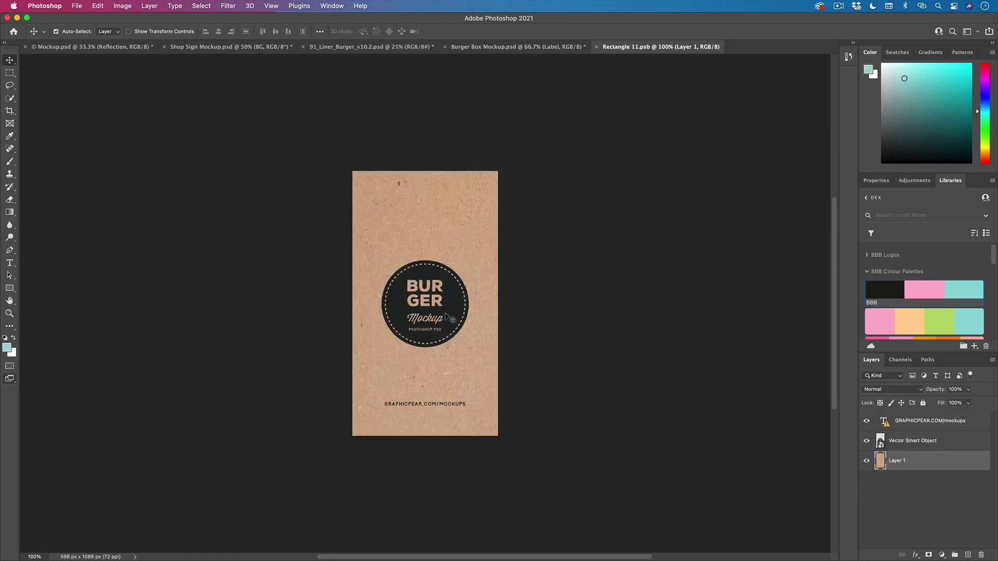
click(912, 441)
click(867, 441)
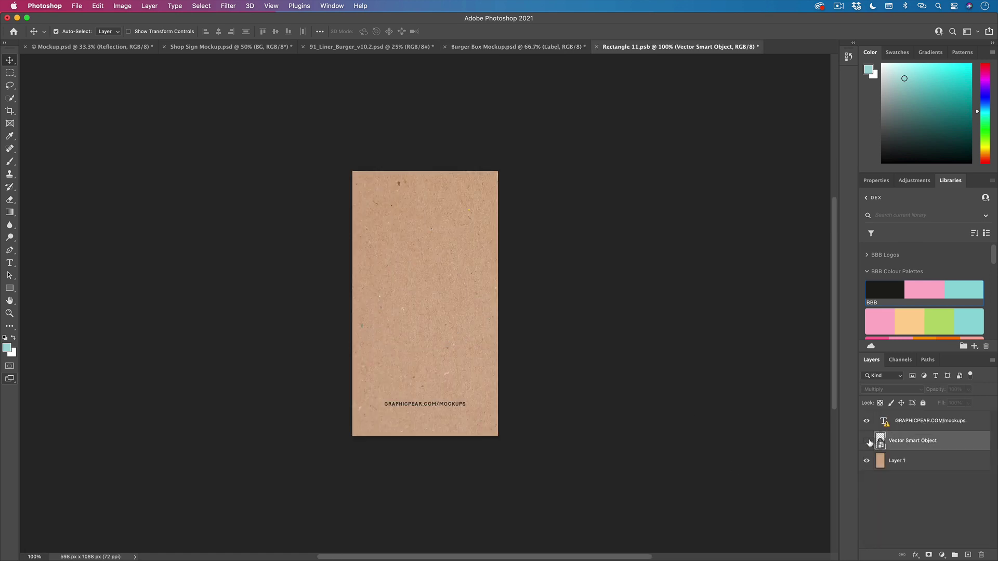
- Replace the missing font in the GRAPHICPEAR.COM/mockups text layer and change its wording to BADBETTYSBAGELS.COM
click(909, 422)
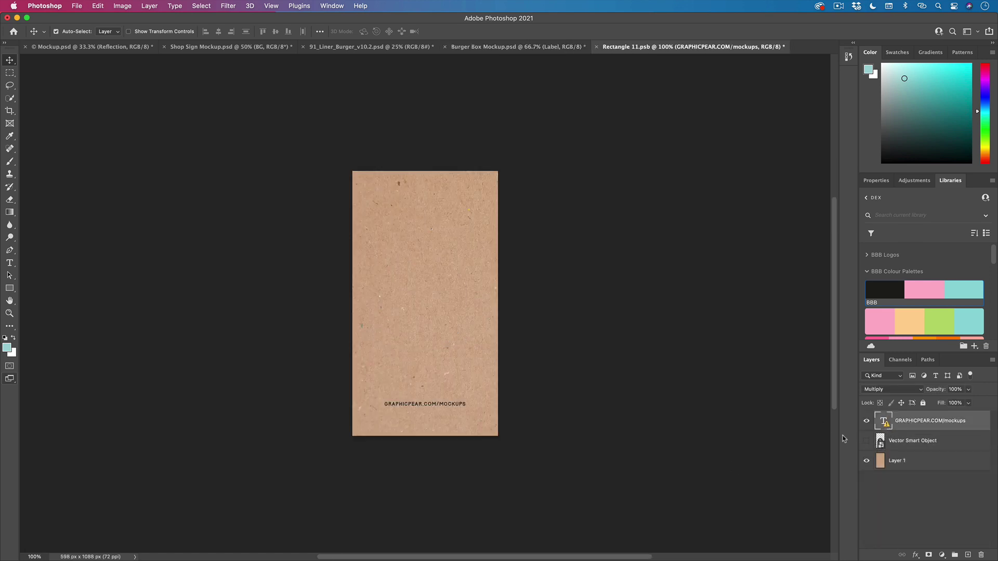
double_click(454, 407)
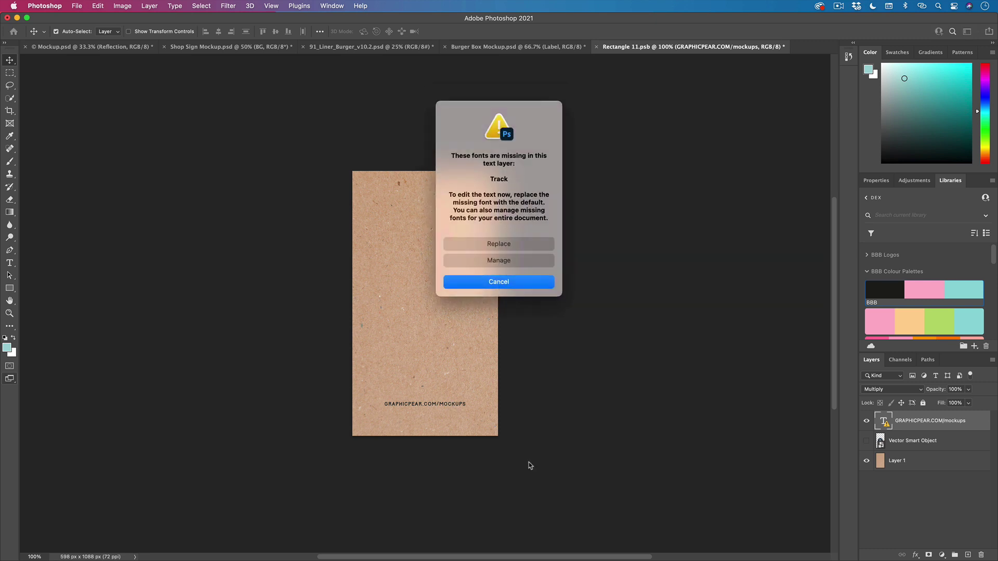
click(496, 244)
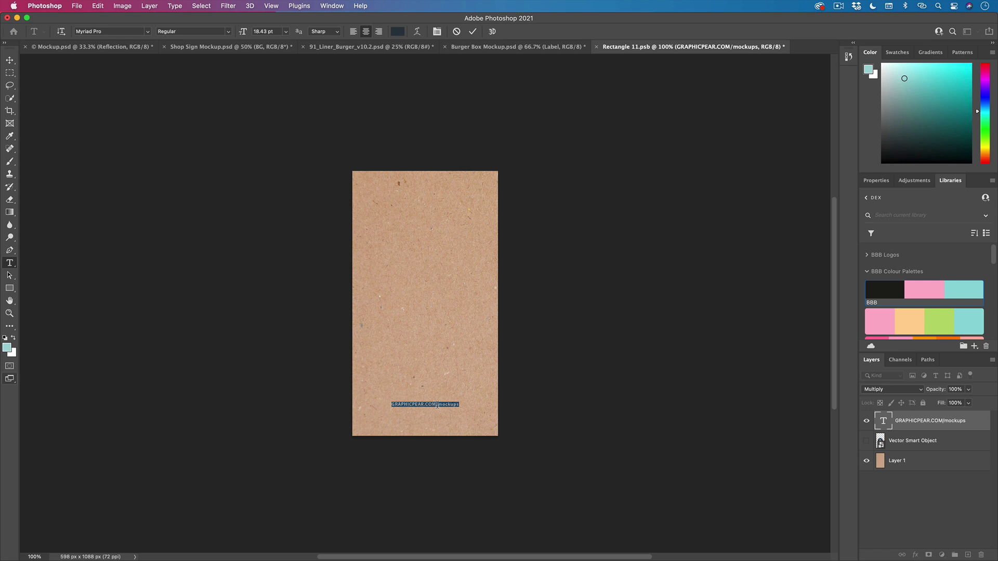
text(BADBETTYSBAGELS.COM)
- Format the web address on the label in Mr Eaves XL Mod OT Bold with the dark text color #1e1e1e
key(super+a)
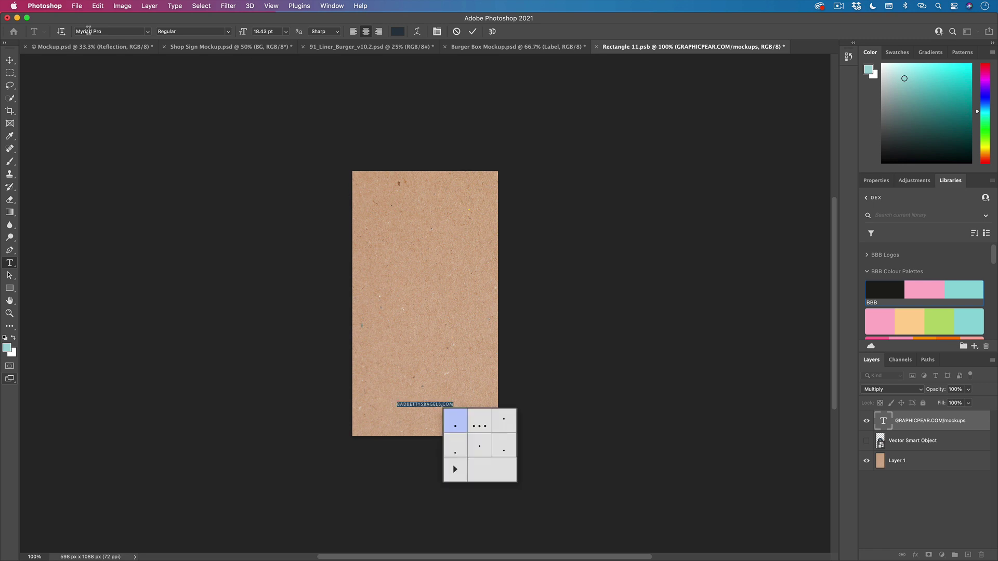
click(149, 31)
click(97, 71)
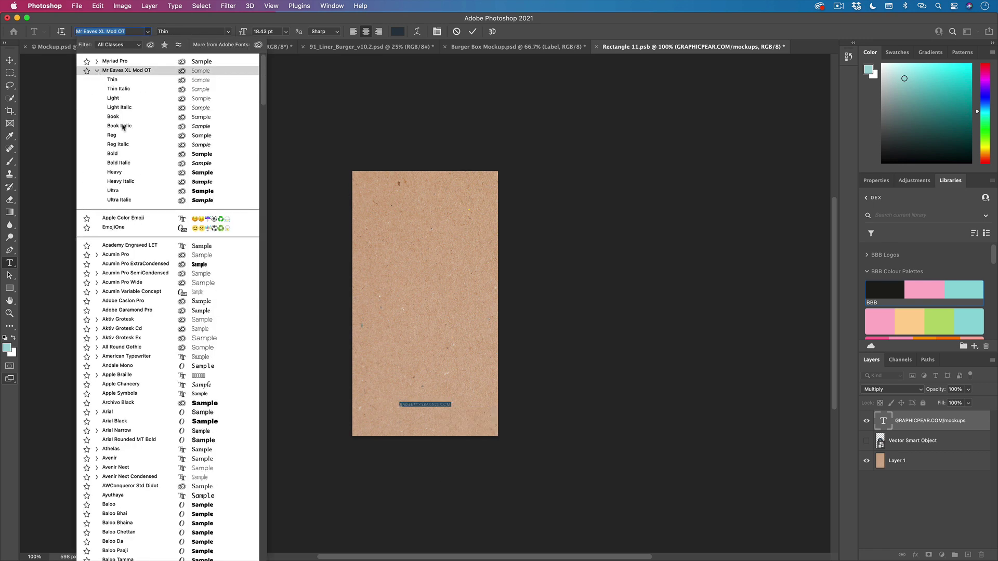
click(145, 159)
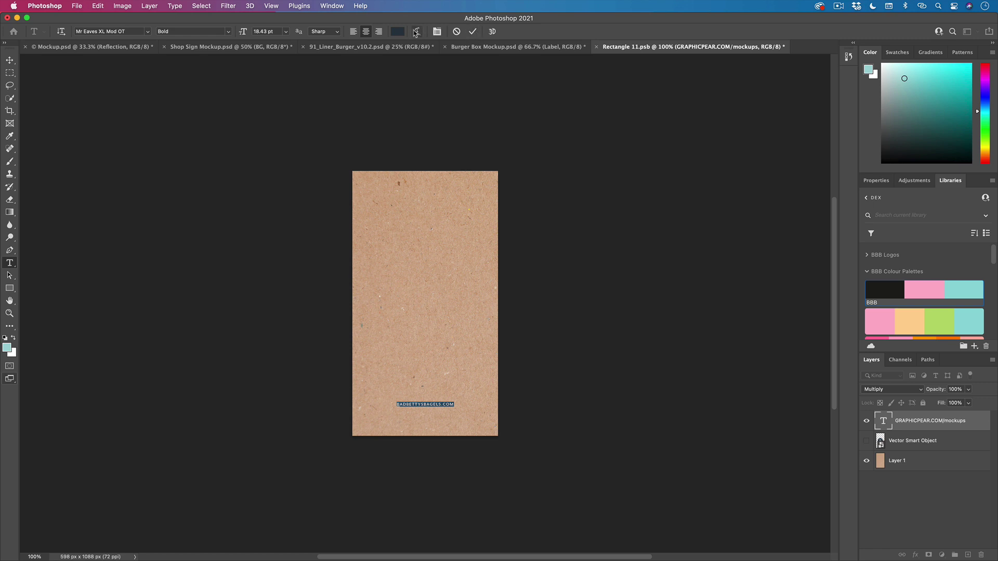
click(397, 32)
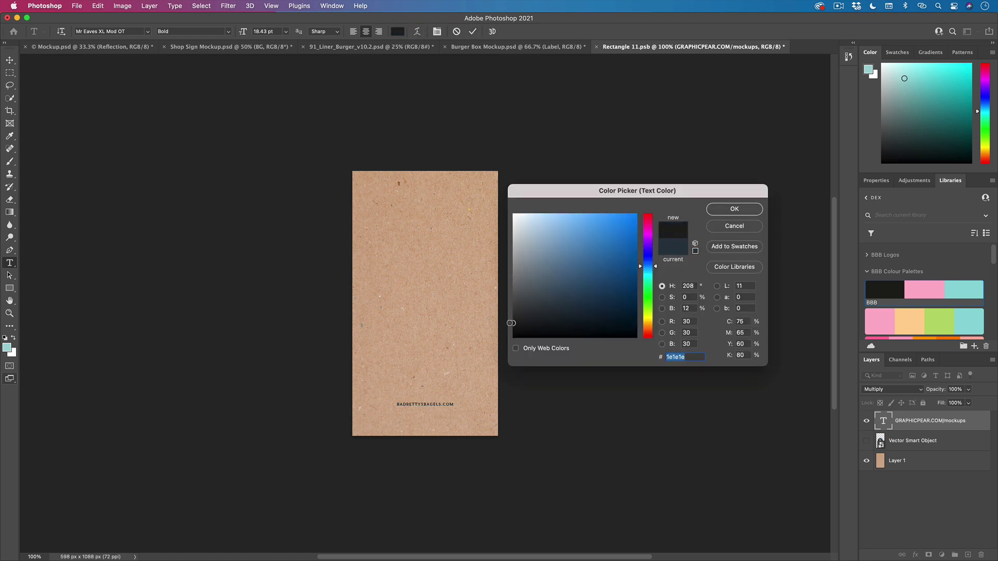
click(733, 209)
click(472, 32)
key(v)
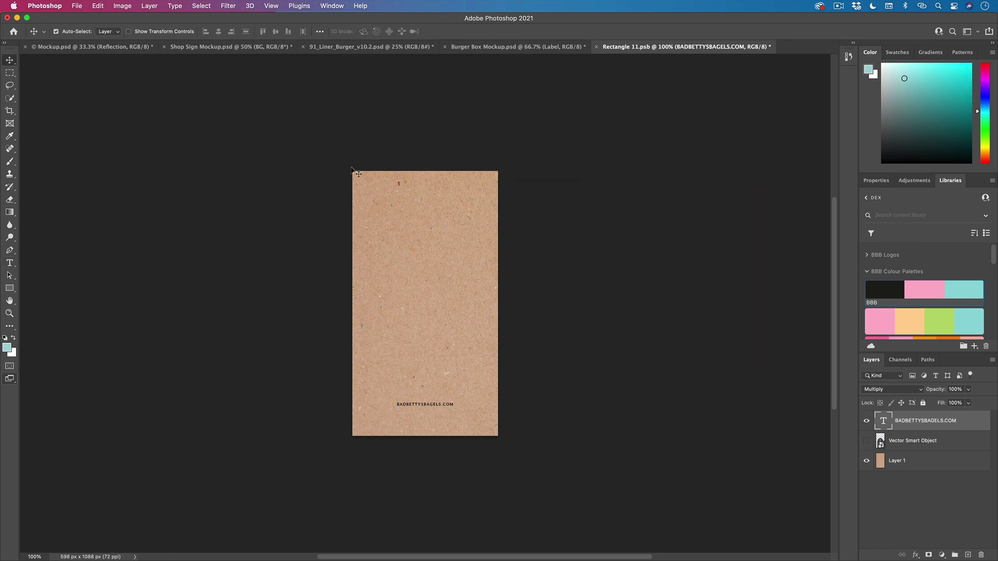
click(624, 264)
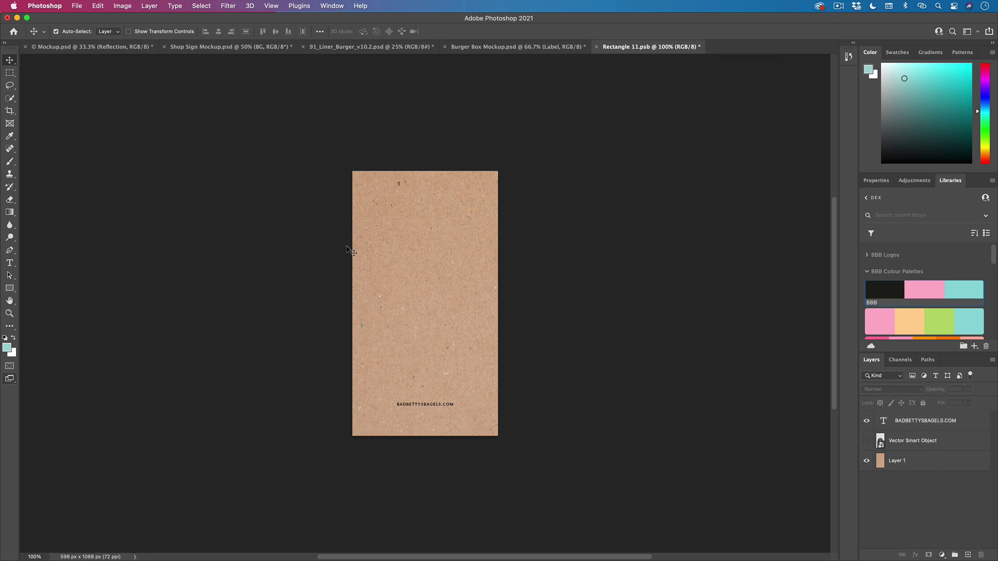
- Place Logo_Black_1 from the BBB Logos library at the label's center, scale it to about 87% and save the label
click(867, 271)
click(867, 255)
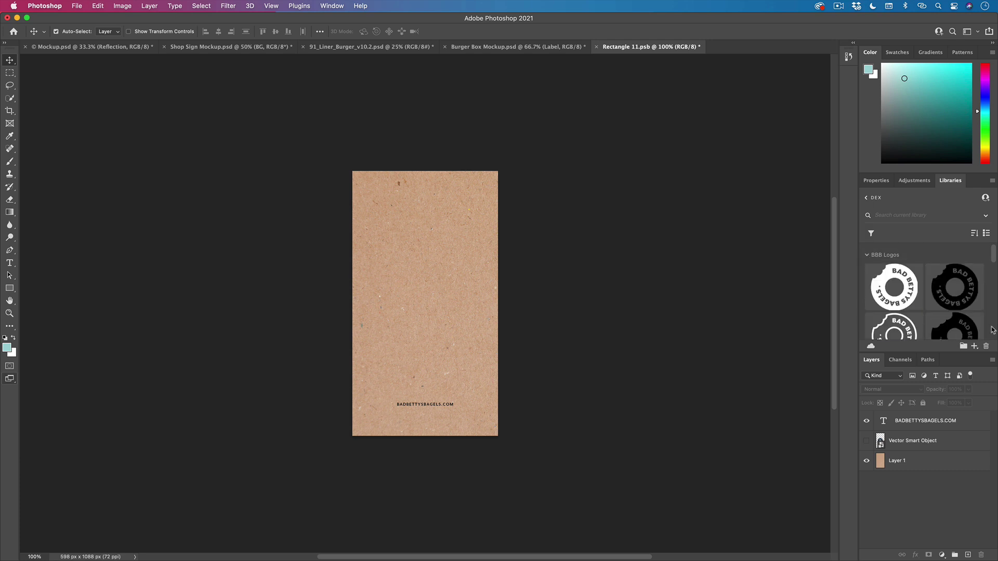
drag(954, 287, 427, 311)
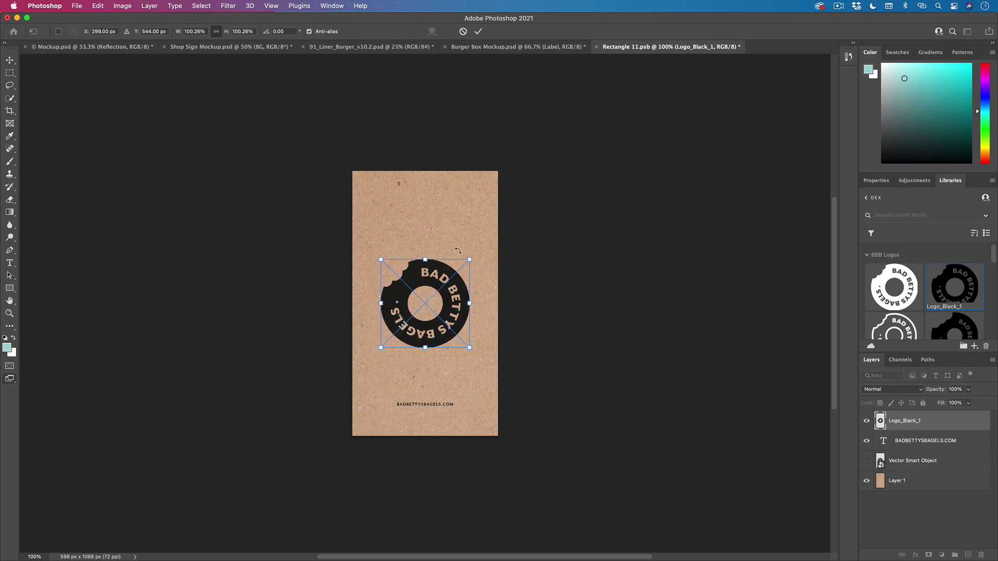
drag(470, 258, 440, 292)
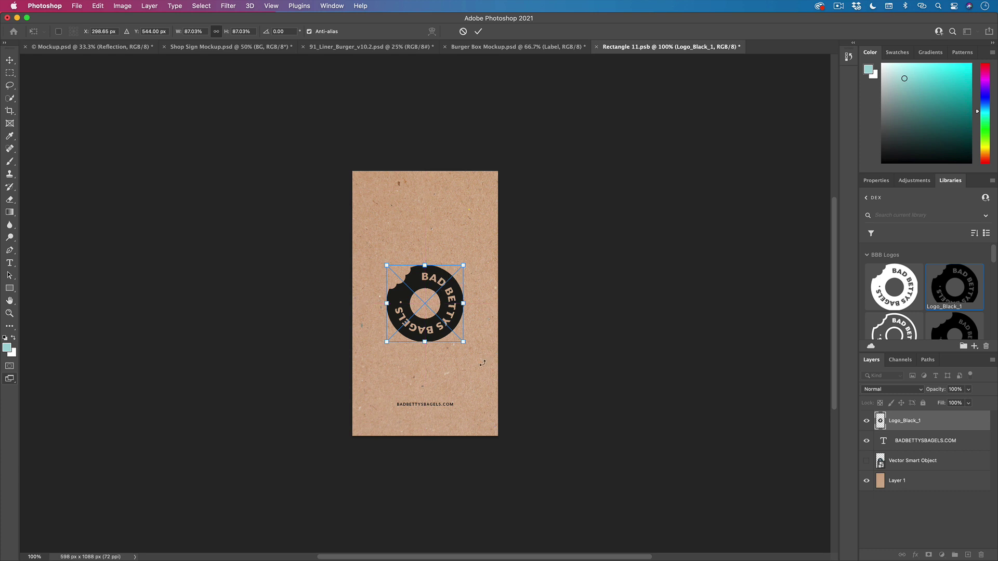
key(Return)
key(super+s)
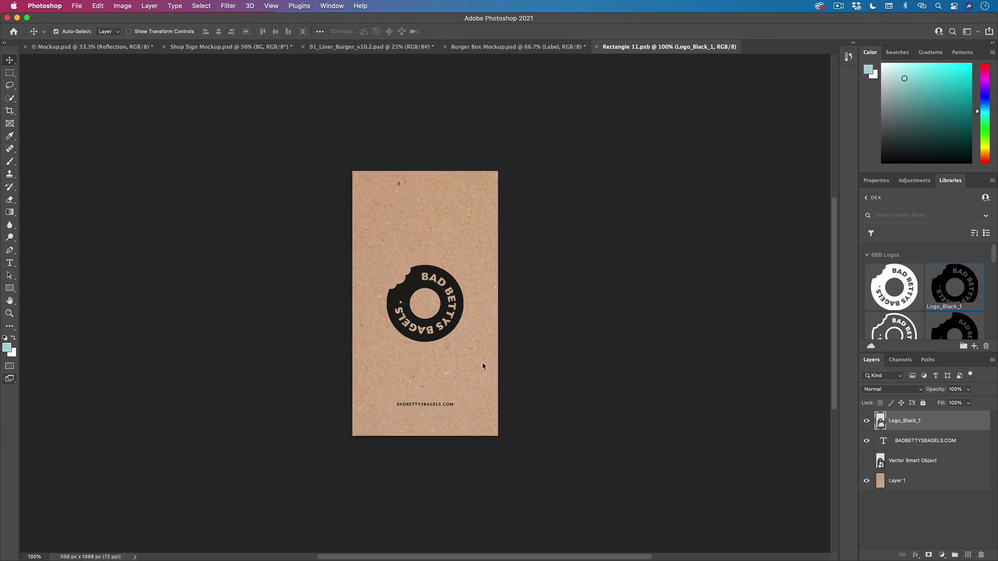
- Check the new label on the burger box mockup and reopen the Label smart object
click(596, 47)
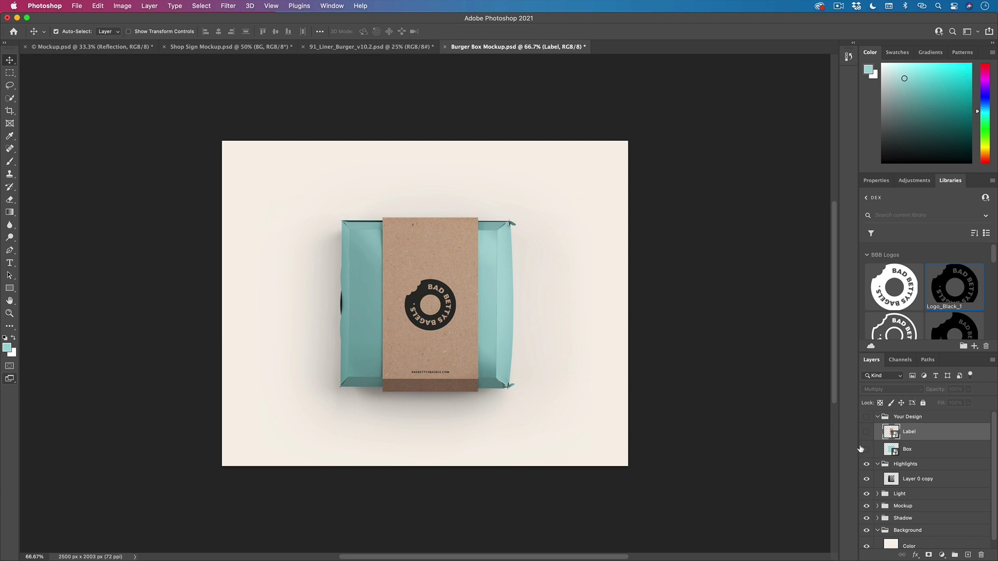
double_click(890, 433)
click(457, 319)
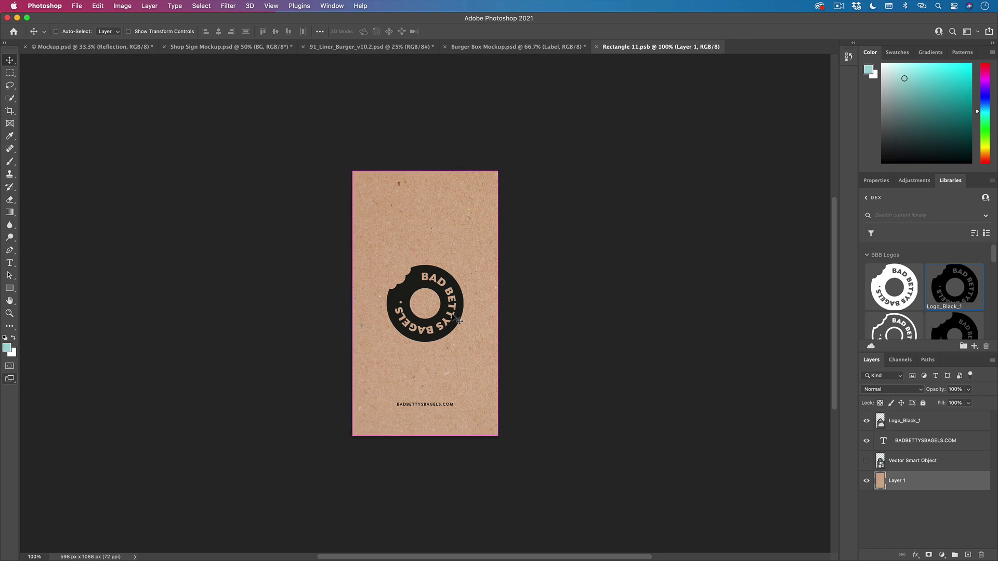
key(super+t)
click(909, 461)
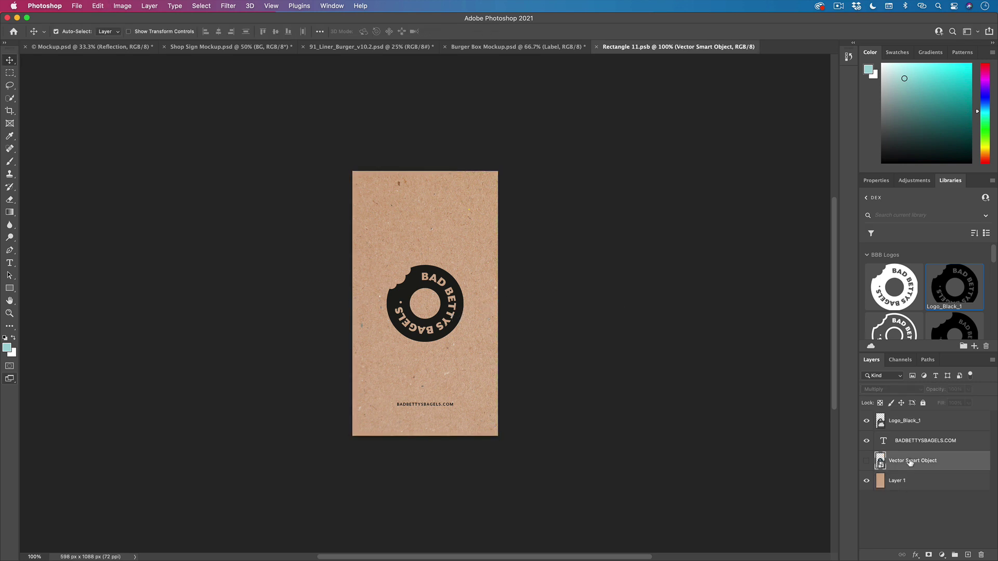
click(894, 418)
click(450, 308)
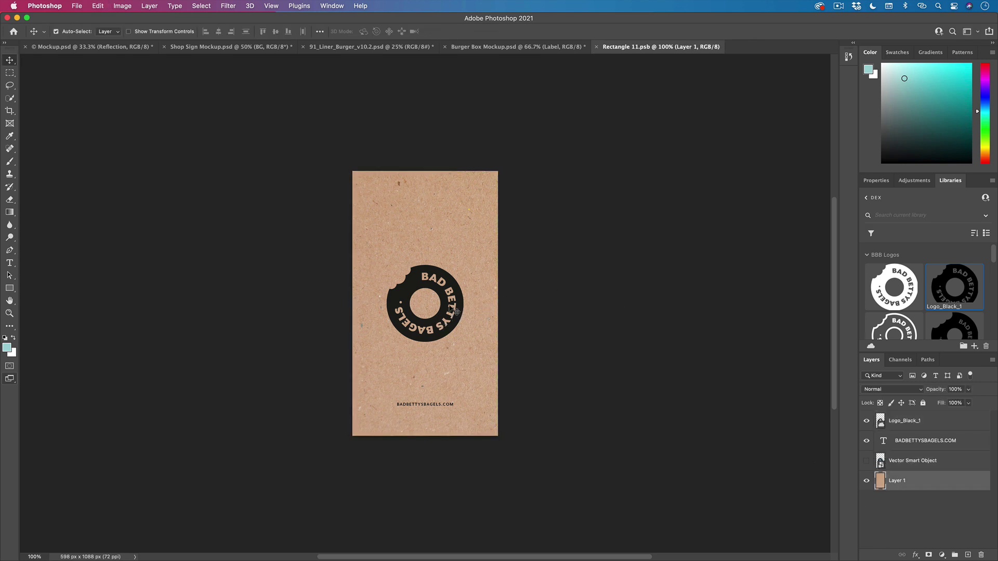
key(super+t)
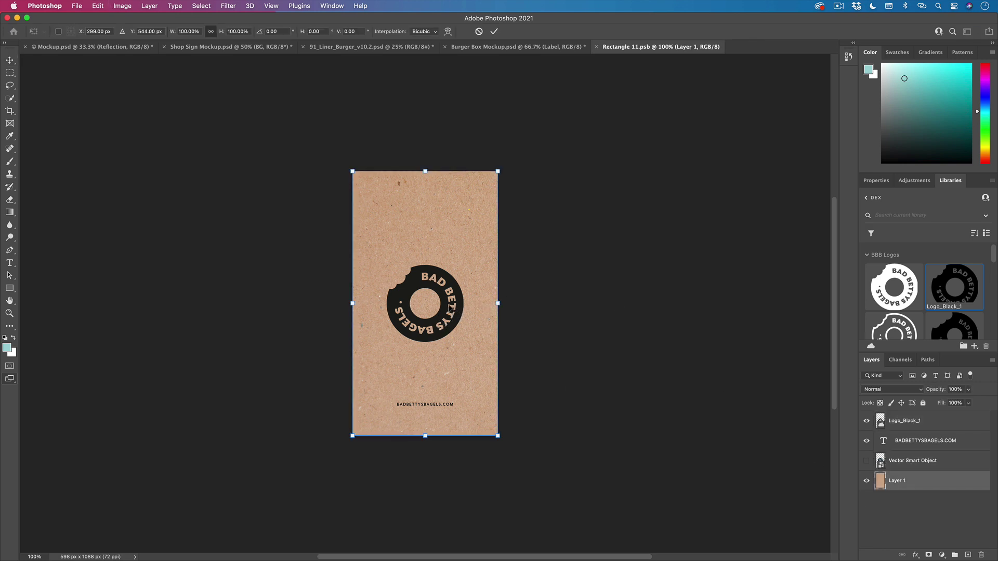
click(479, 31)
- Enlarge the Logo_Black_1 layer to about 98% at the label's center, and save and close the label artwork
click(889, 422)
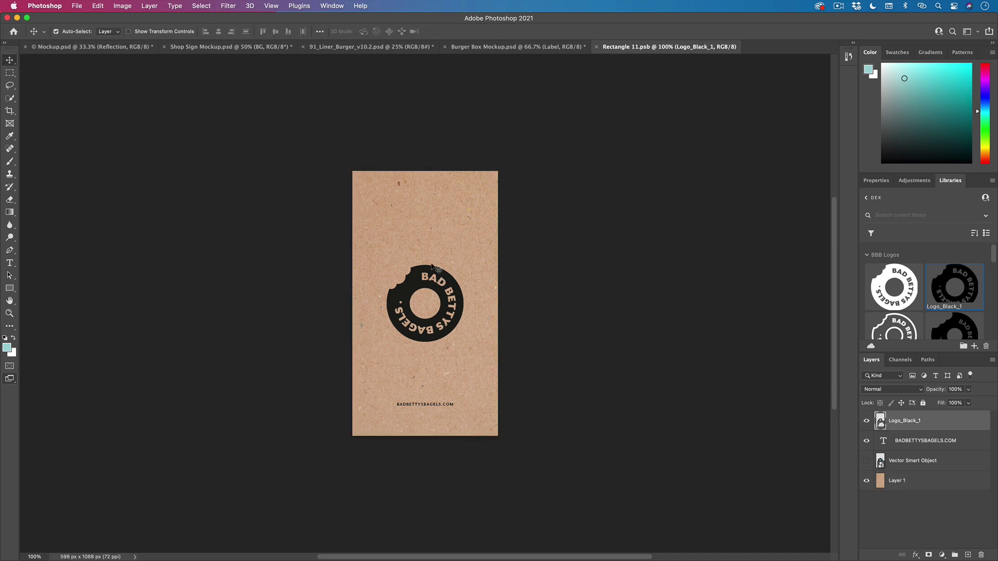
key(super+t)
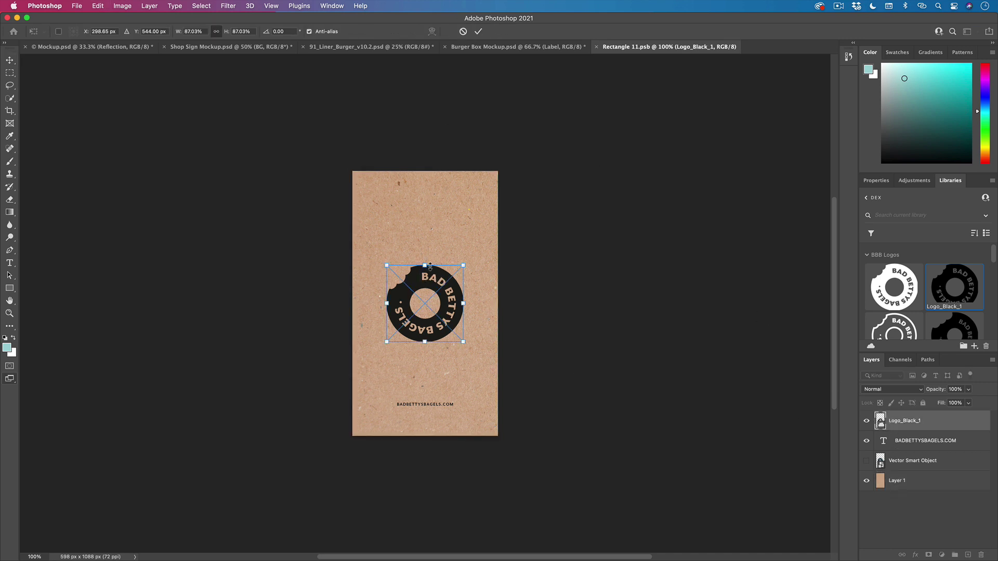
drag(426, 266, 428, 192)
drag(446, 292, 435, 355)
drag(347, 303, 397, 303)
drag(485, 317, 462, 313)
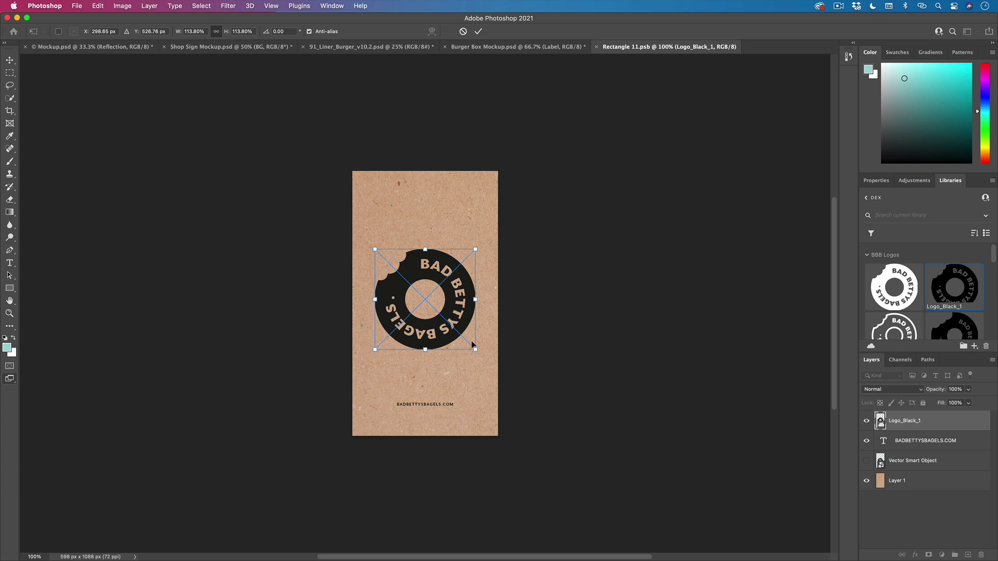
drag(470, 255, 468, 261)
drag(463, 297, 467, 300)
key(Return)
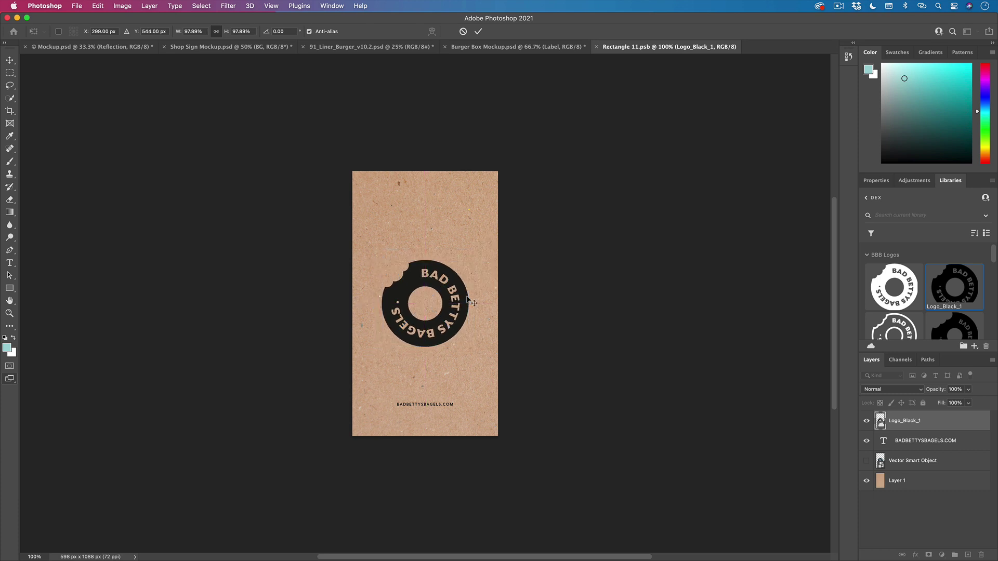
click(596, 47)
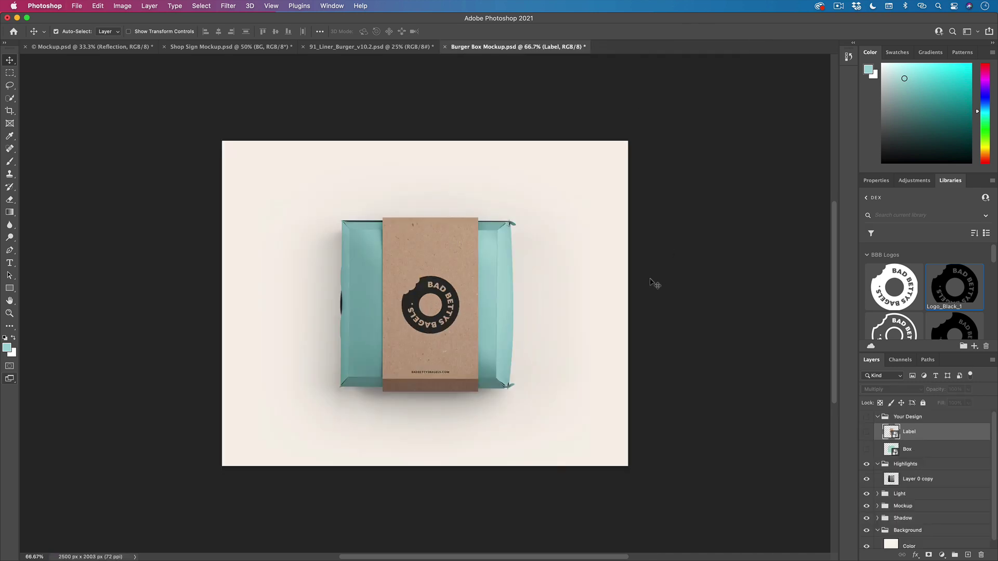
- Recolor the mockup's background Color layer to pale turquoise #b9d5d7 and compare the box with the burger liner mockup
click(653, 348)
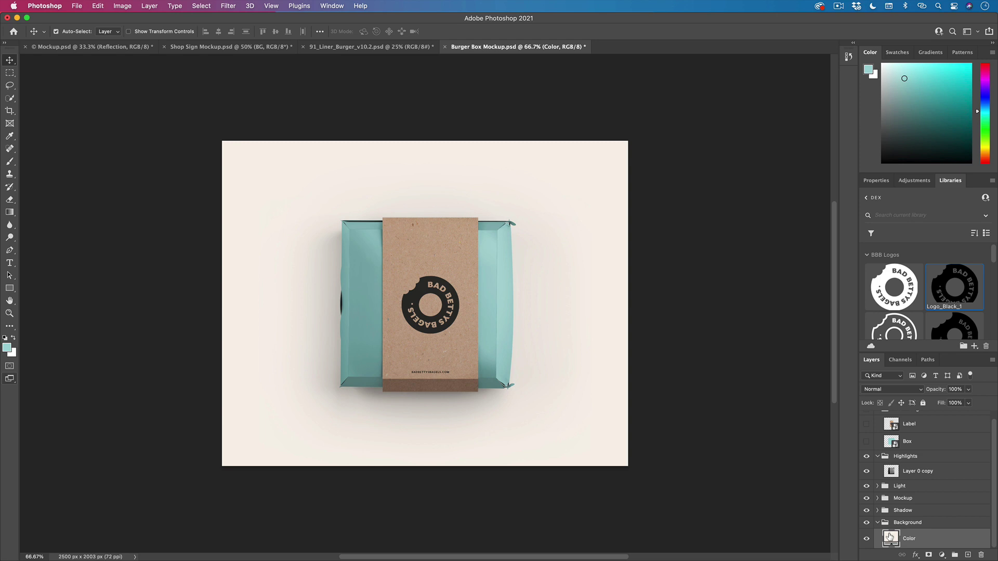
double_click(889, 537)
click(352, 242)
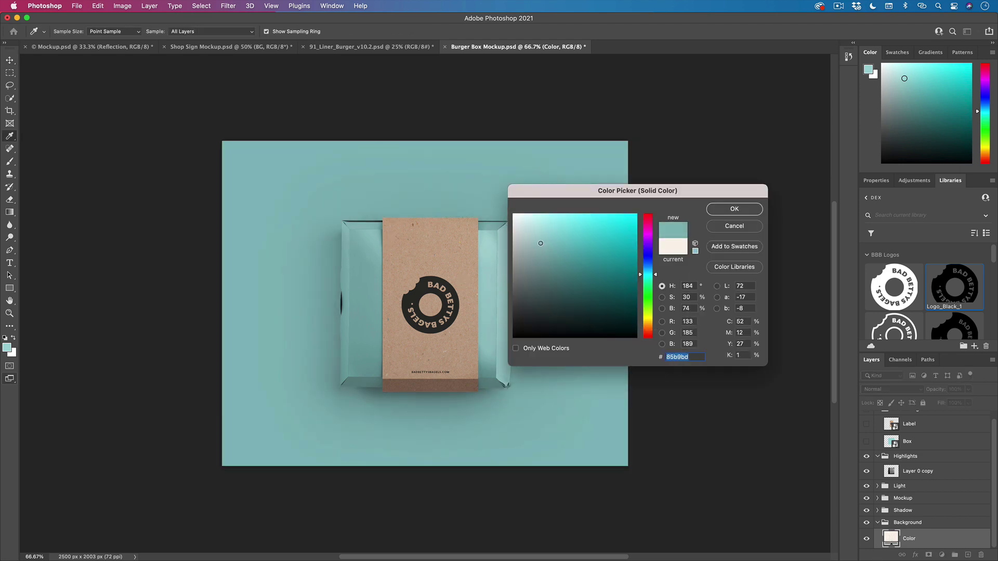
drag(540, 243, 531, 233)
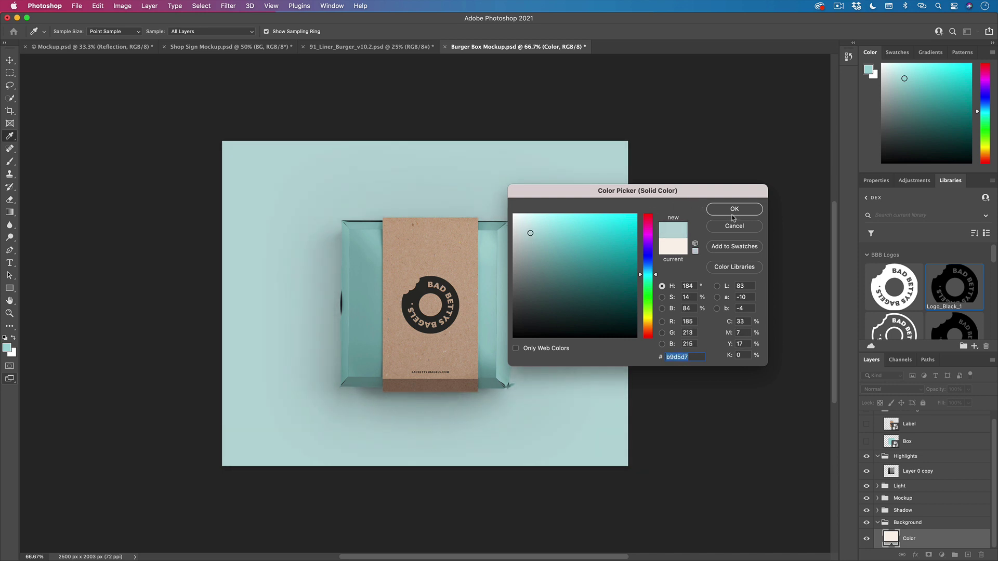
click(733, 212)
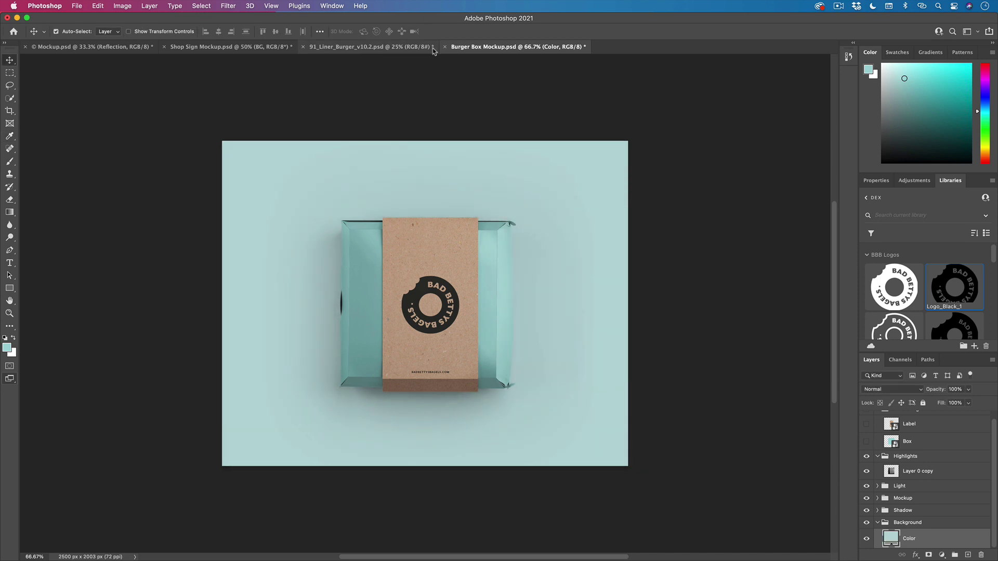
click(419, 48)
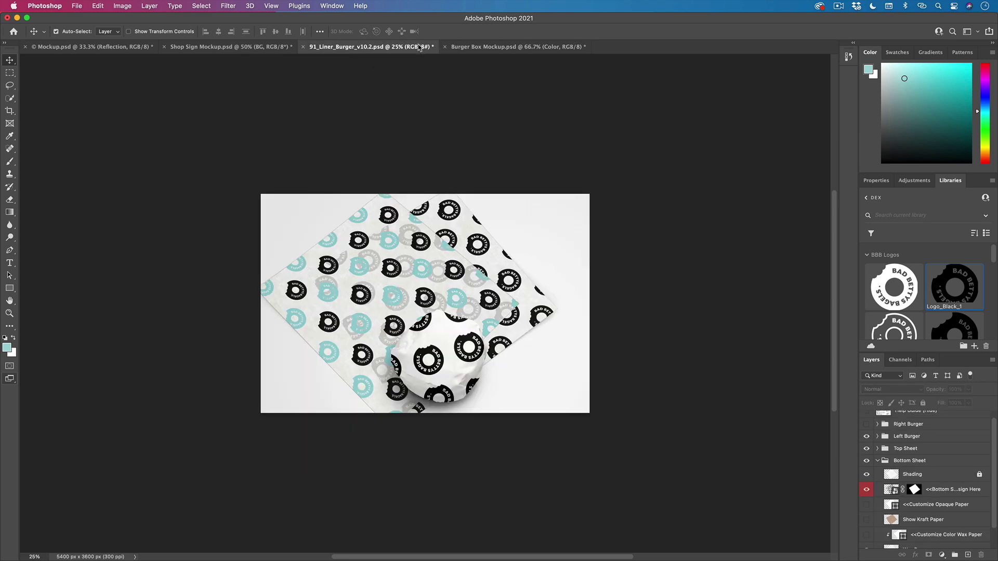
click(496, 47)
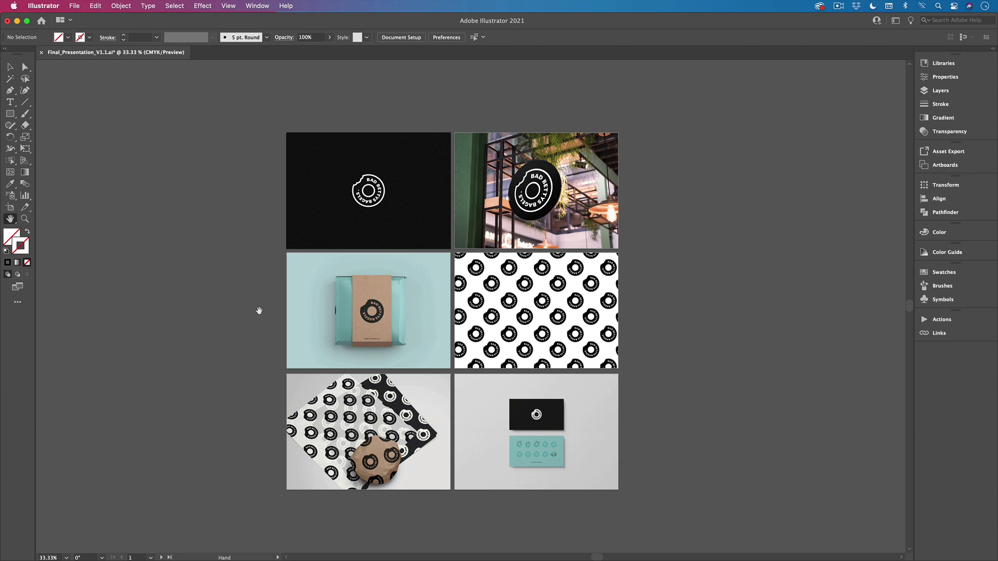
- Show the artboards of Final_Presentation_V1.1.ai in Presentation Mode
click(17, 287)
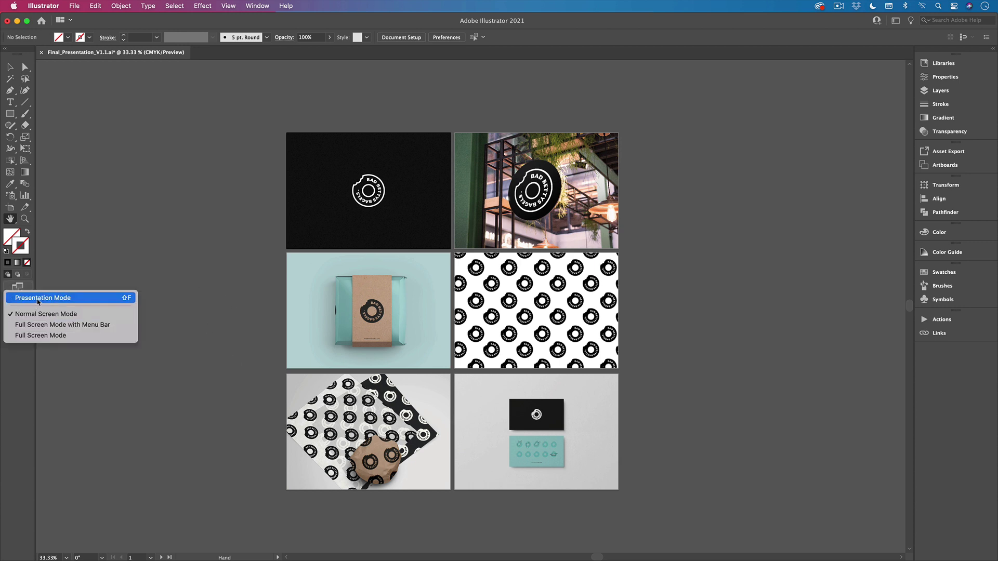
click(38, 299)
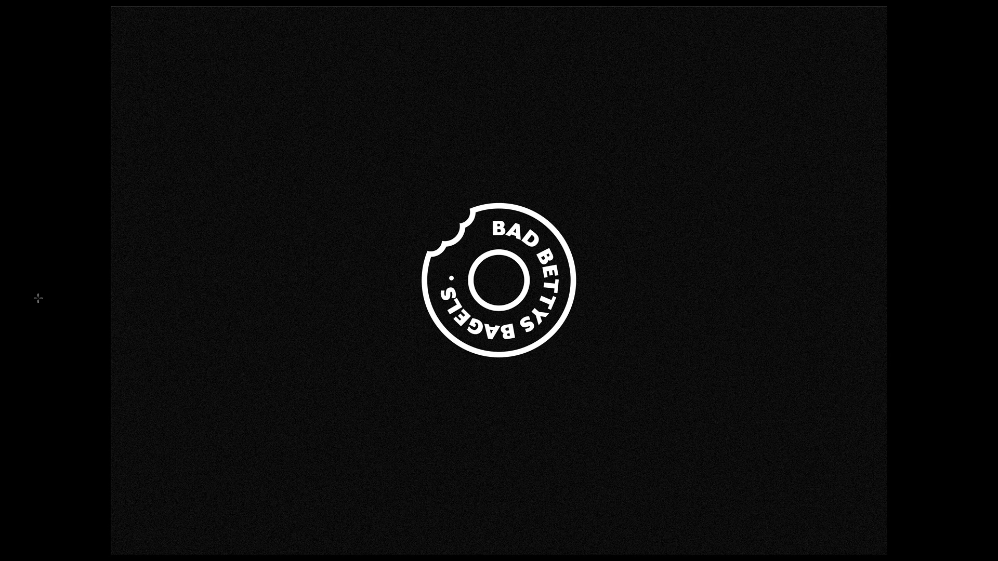